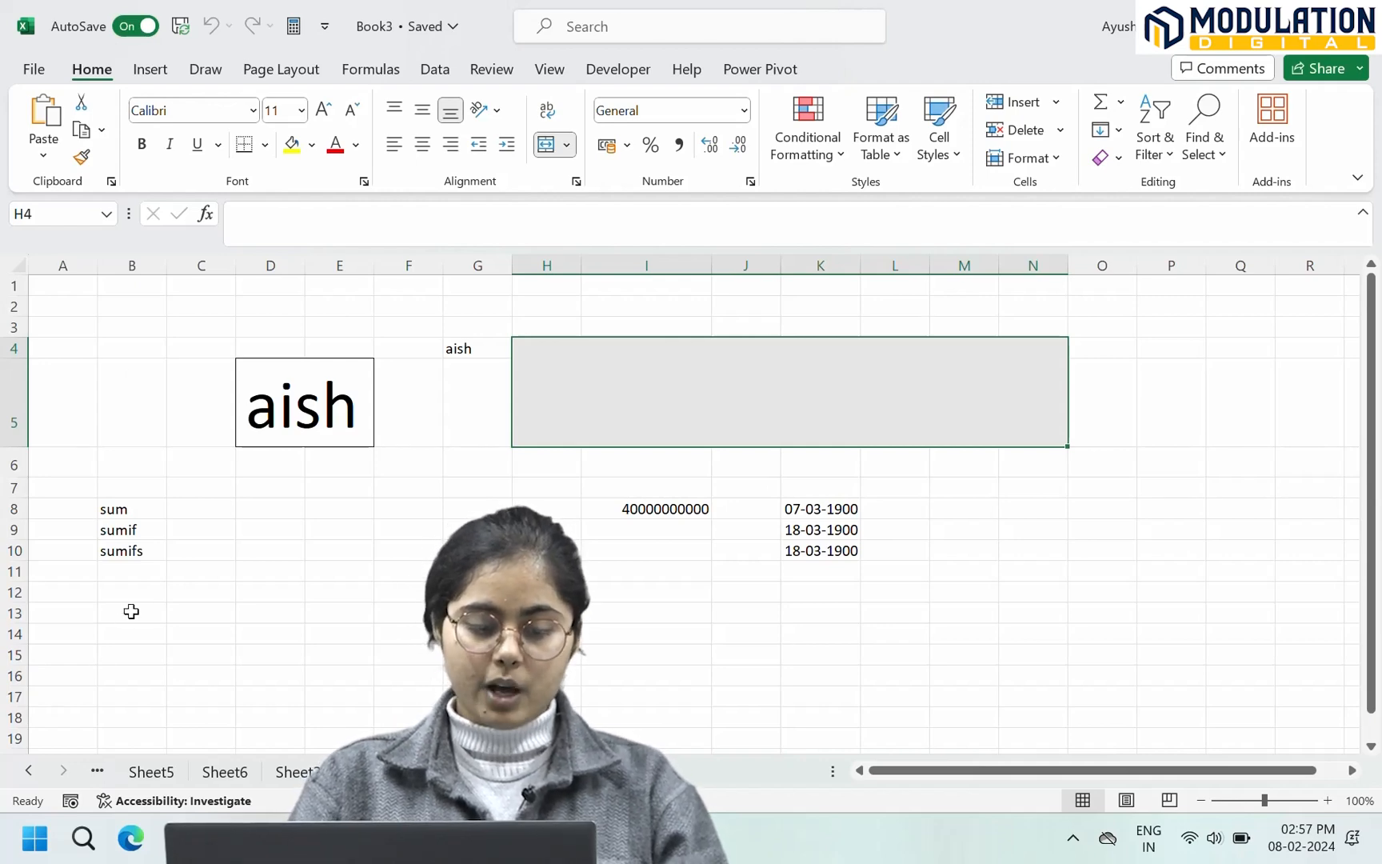
Step: Enter the label "count" in cell B11, directly below the sumifs label
{"action": "left_click", "coordinate": [131, 569]}
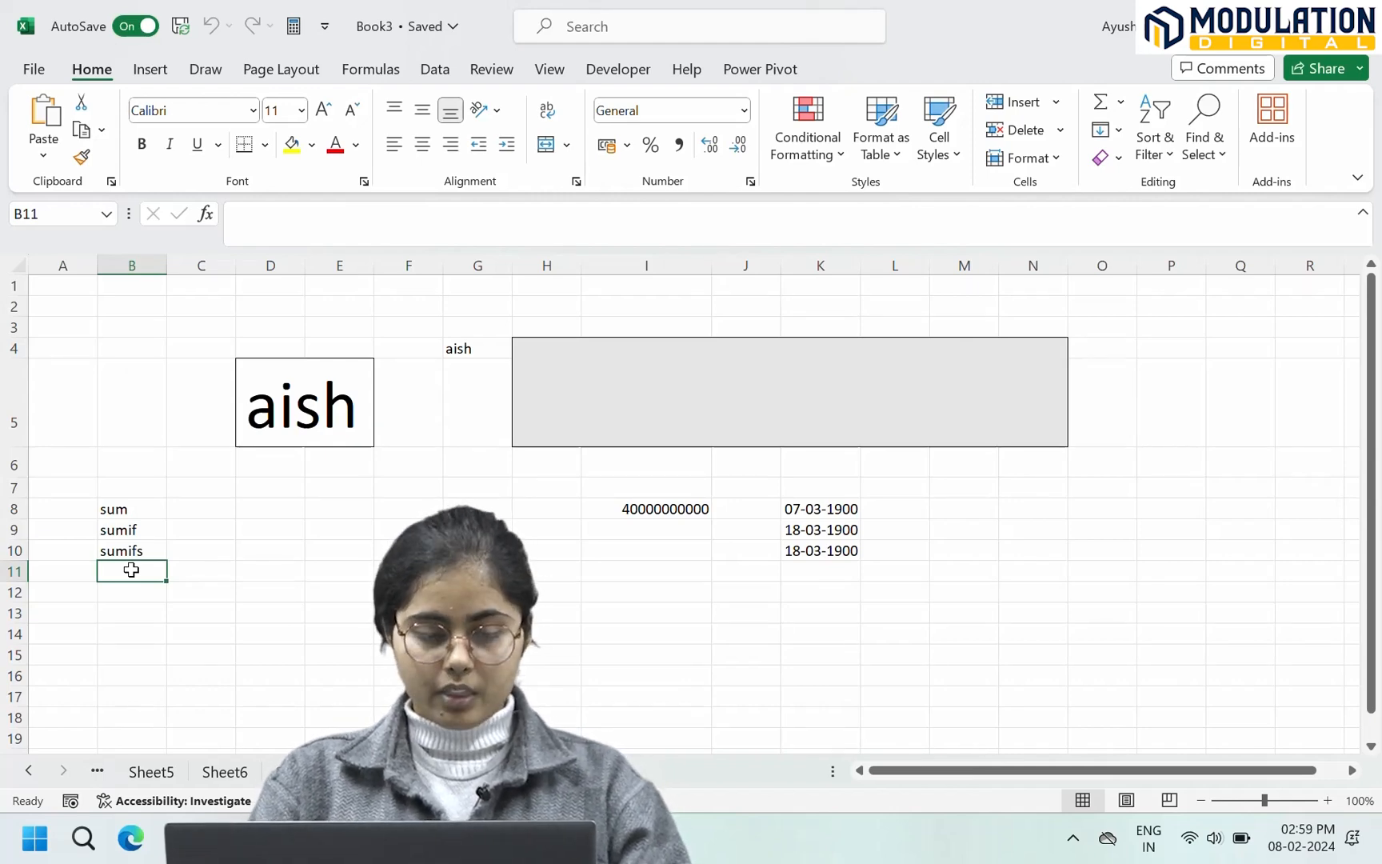
{"action": "type", "text": "countv"}
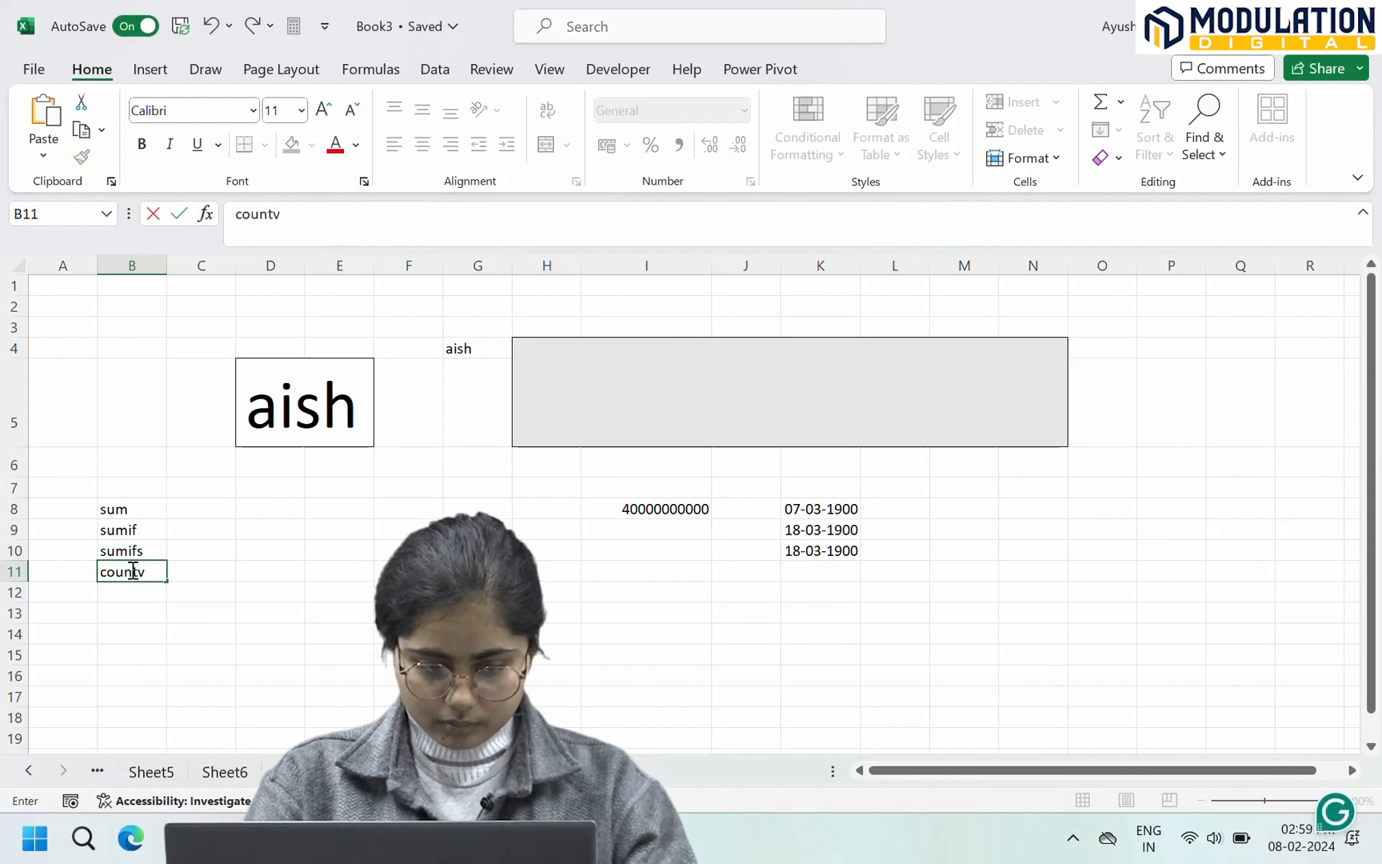
{"action": "key", "text": "BackSpace"}
{"action": "type", "text": "t"}
{"action": "key", "text": "Return"}
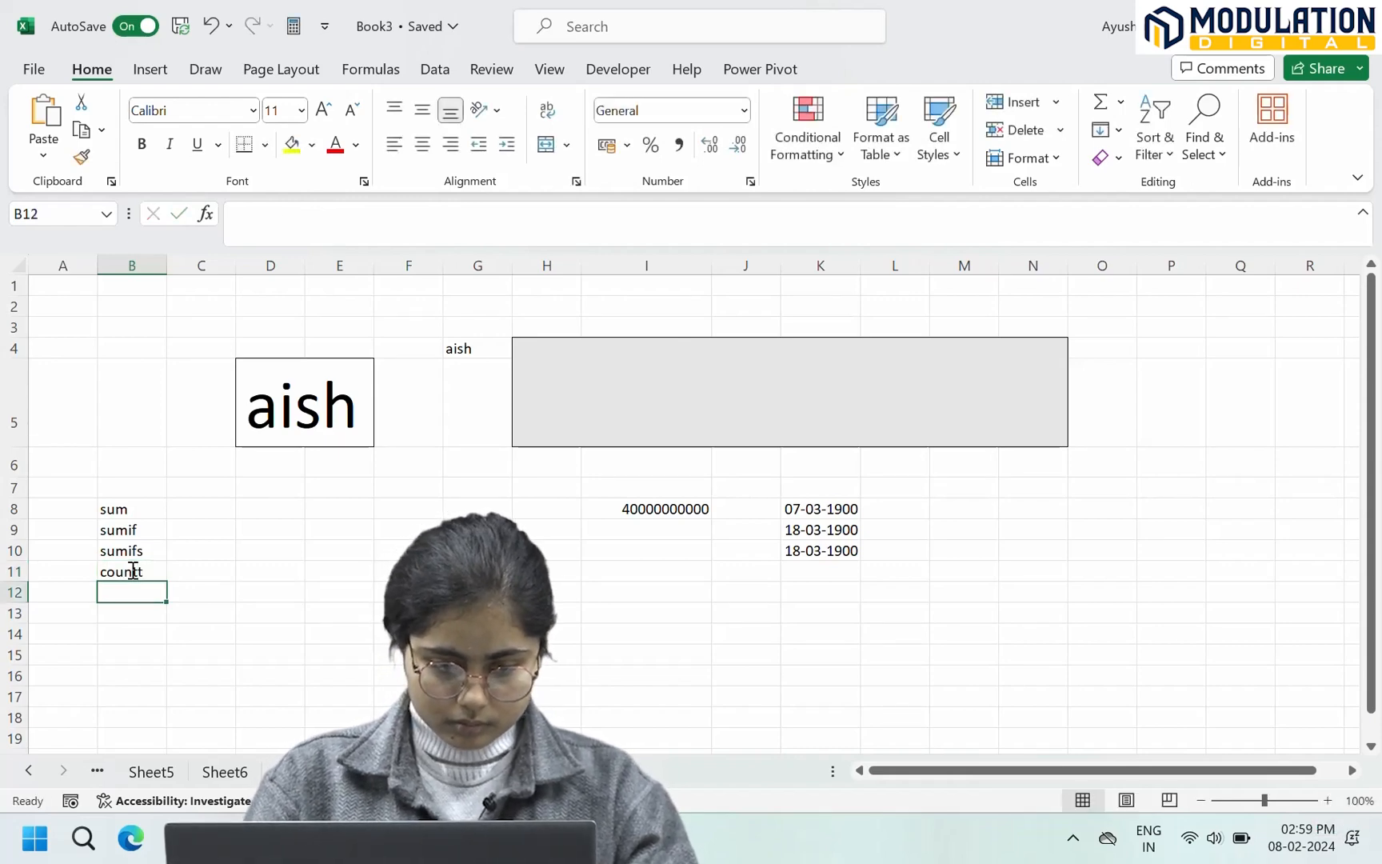
{"action": "left_click", "coordinate": [134, 571]}
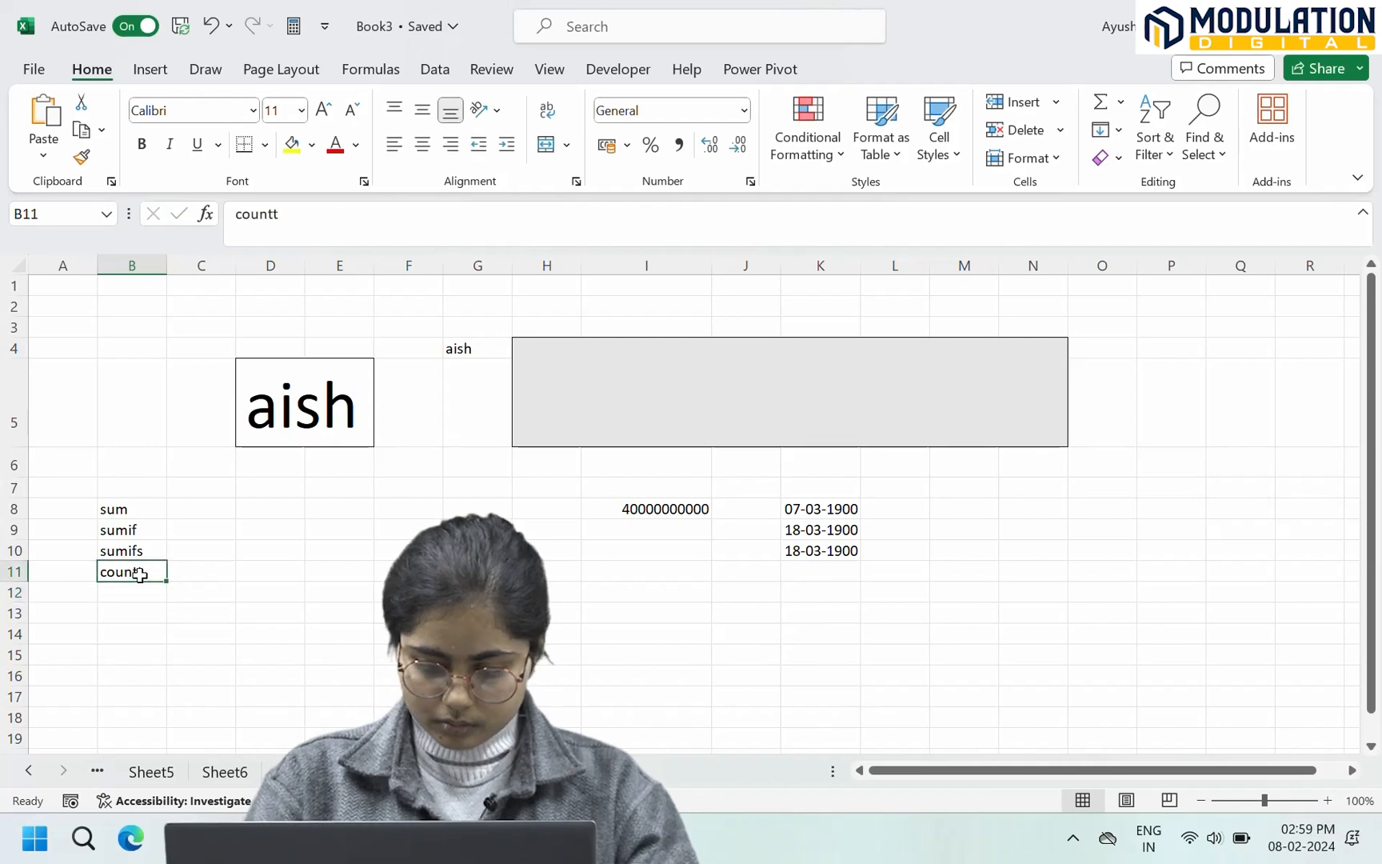
{"action": "key", "text": "BackSpace"}
{"action": "type", "text": "count"}
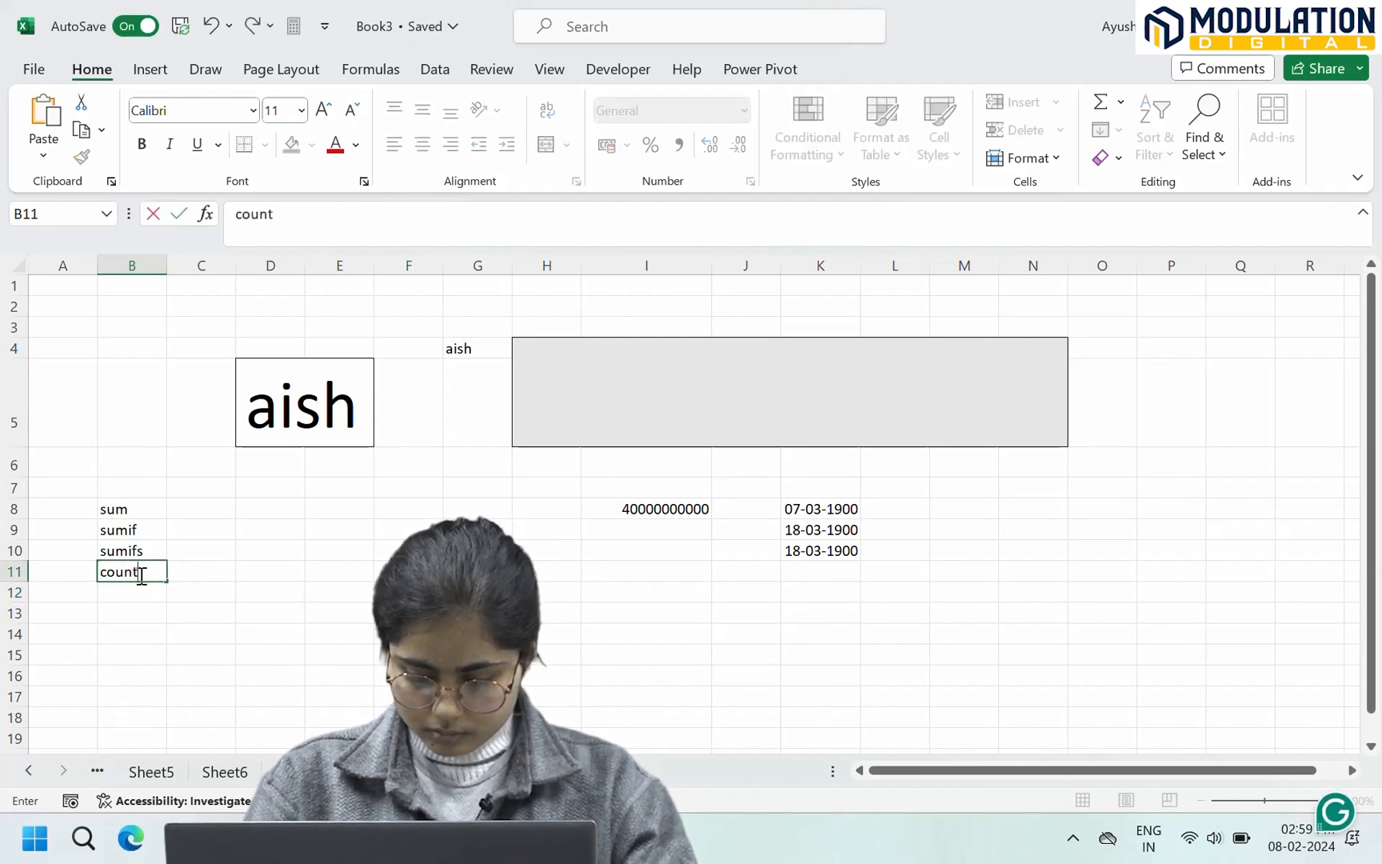
{"action": "key", "text": "Return"}
Step: Add the labels "countA" in cell B12 and "countif" in cell B13
{"action": "type", "text": "countA"}
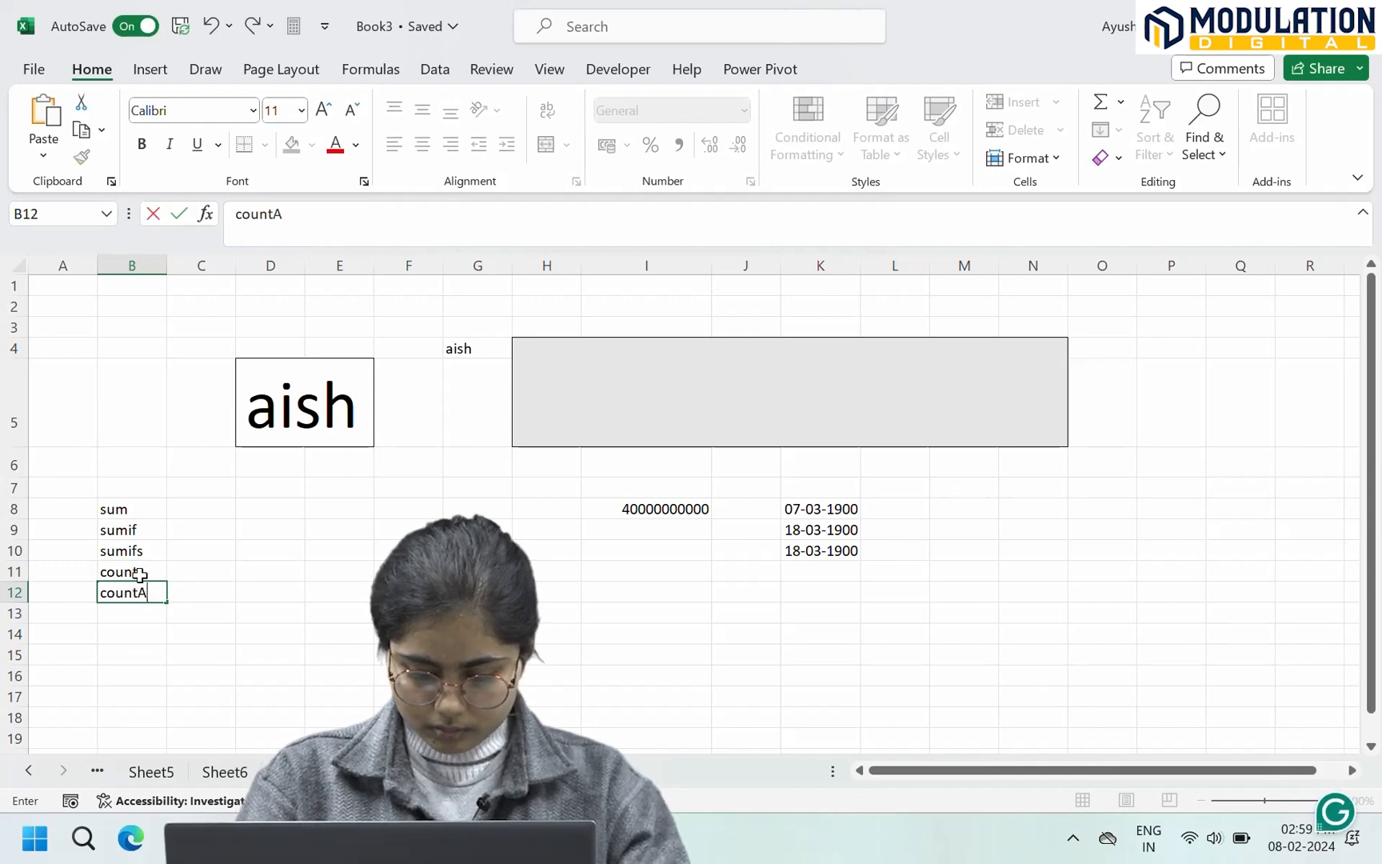
{"action": "key", "text": "Return"}
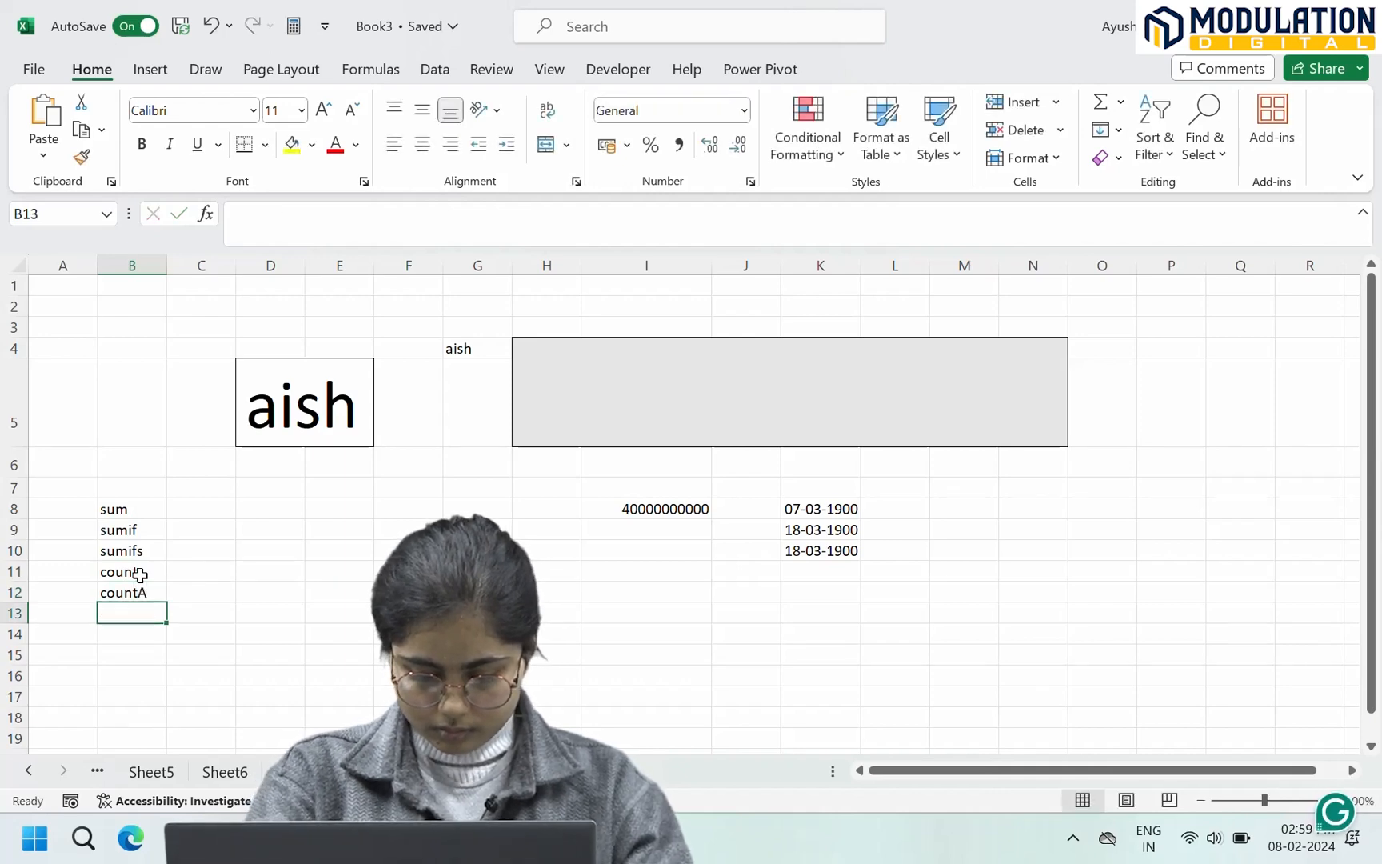
{"action": "type", "text": "cou t"}
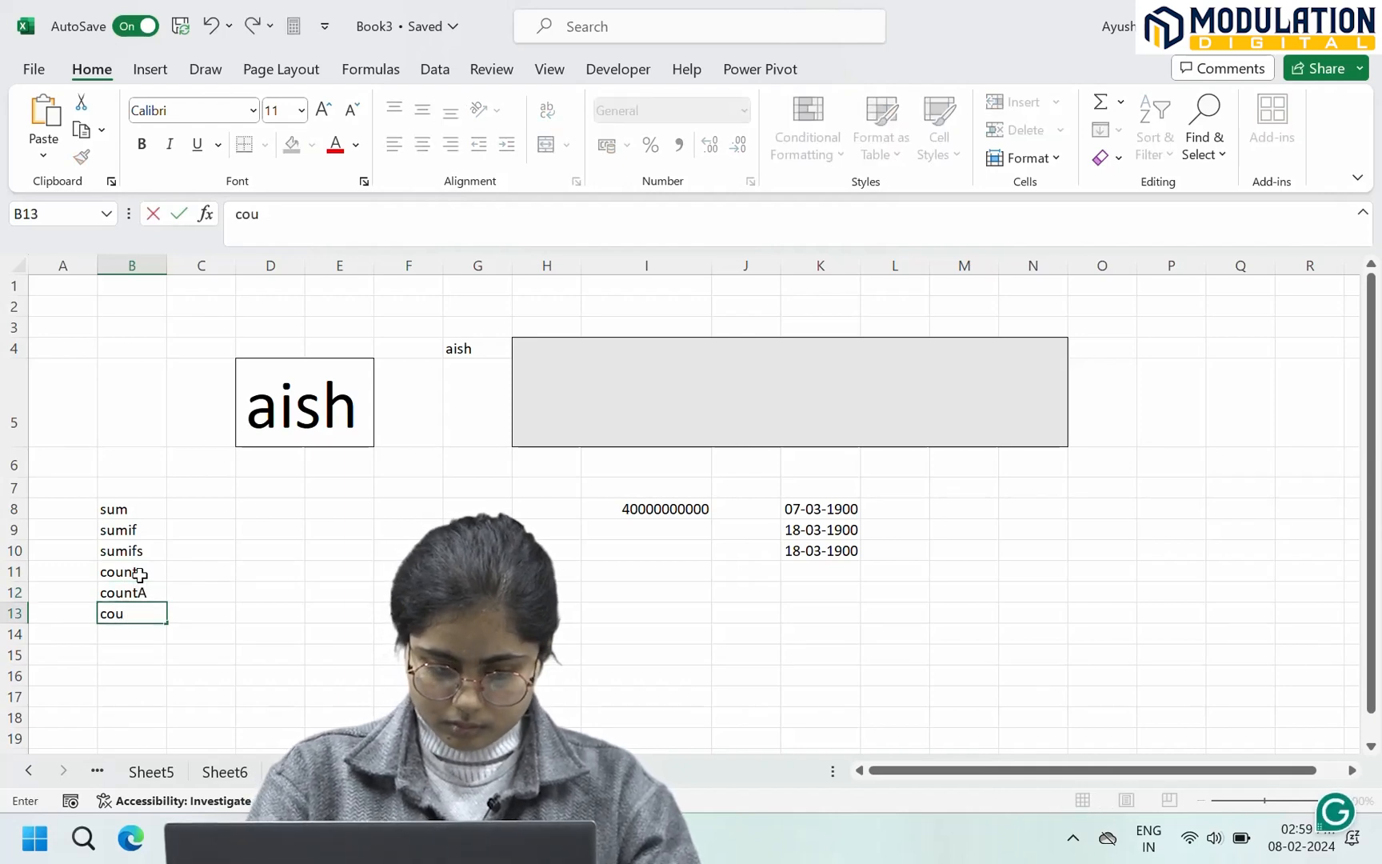
{"action": "type", "text": "nt"}
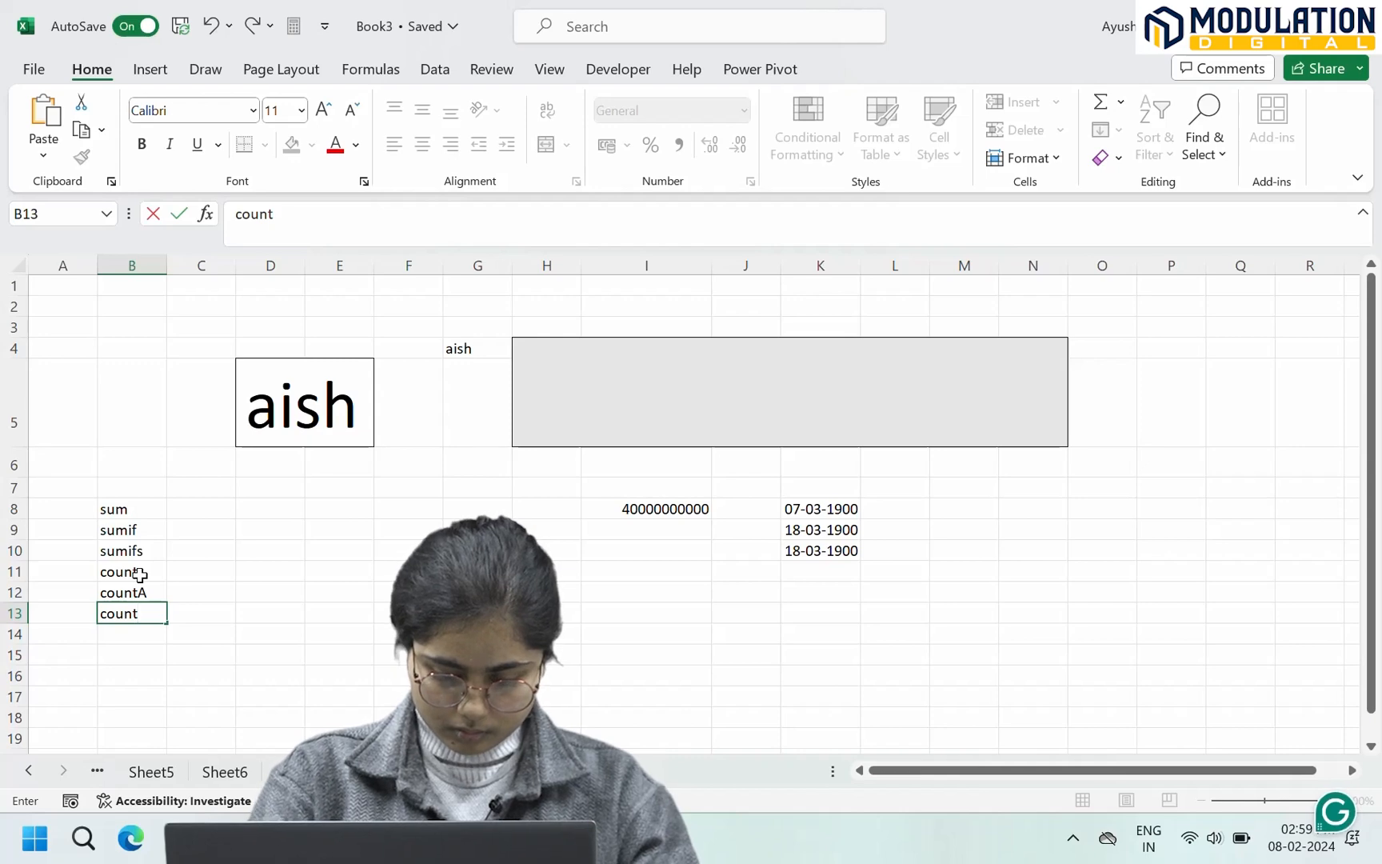
{"action": "type", "text": "if"}
{"action": "key", "text": "ctrl+Return"}
{"action": "key", "text": "Return"}
Step: Add the labels "countifs" in cell B14 and "count blank" in cell B15
{"action": "type", "text": "c"}
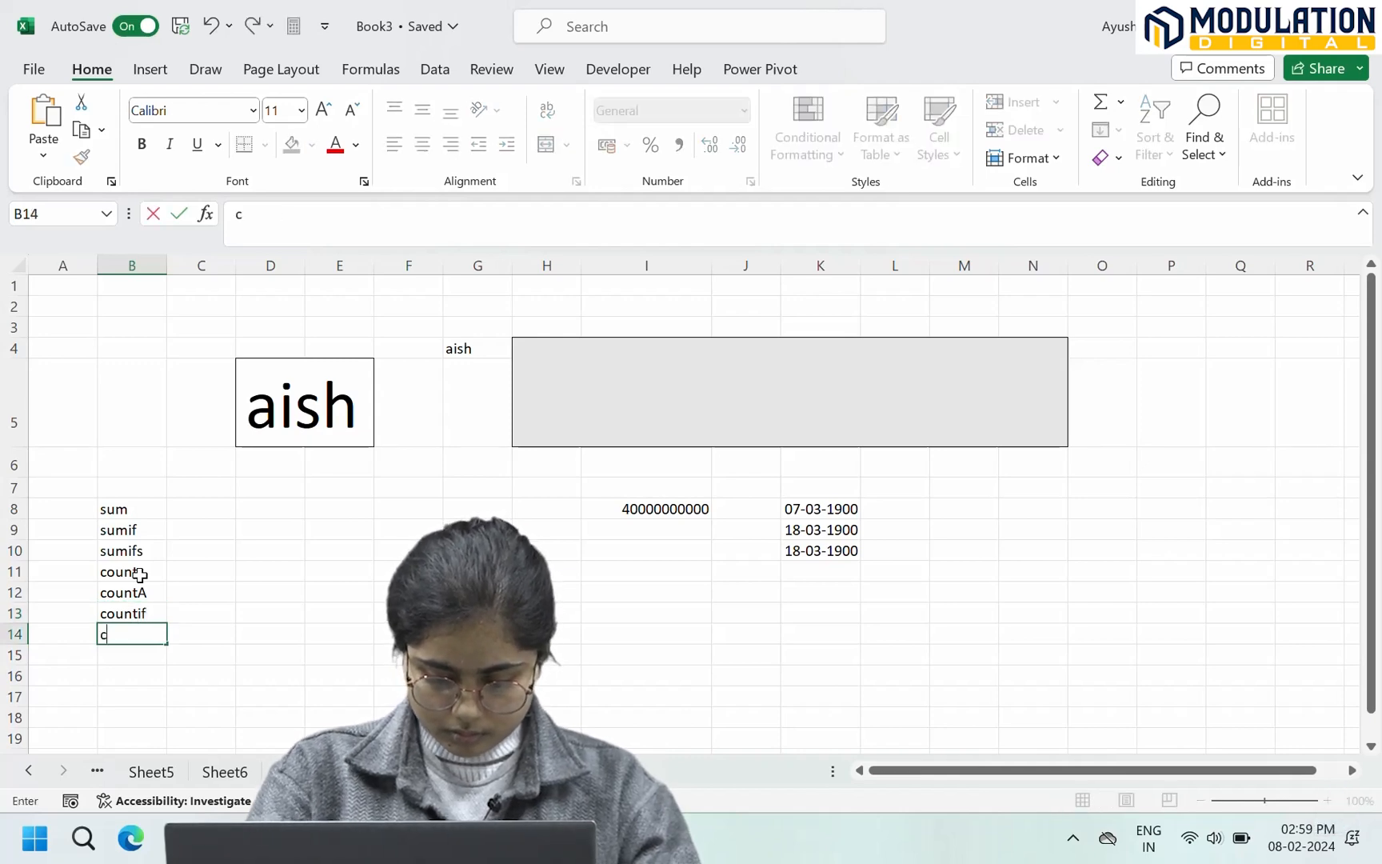
{"action": "type", "text": "ountifs"}
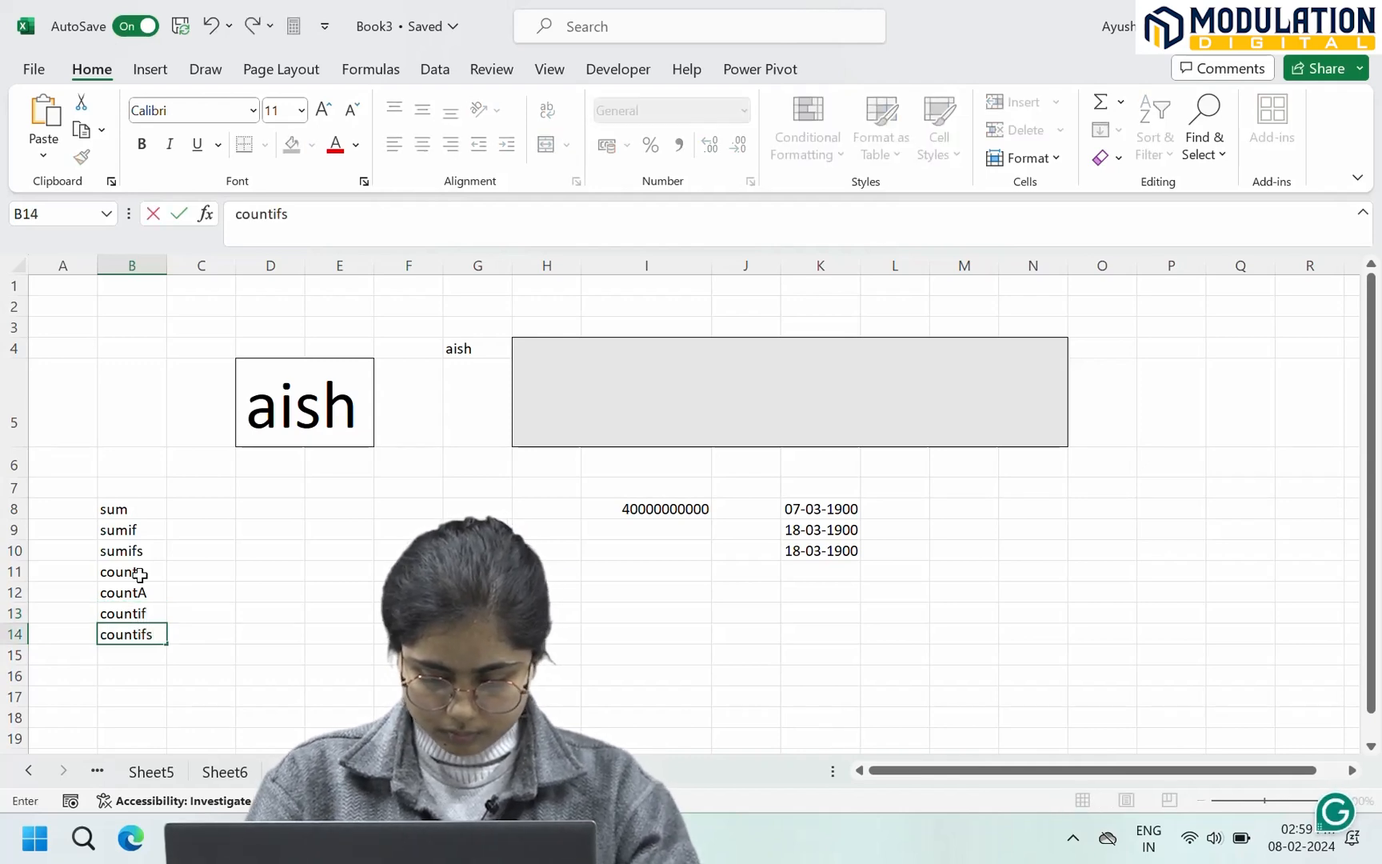
{"action": "key", "text": "Return"}
{"action": "type", "text": "c"}
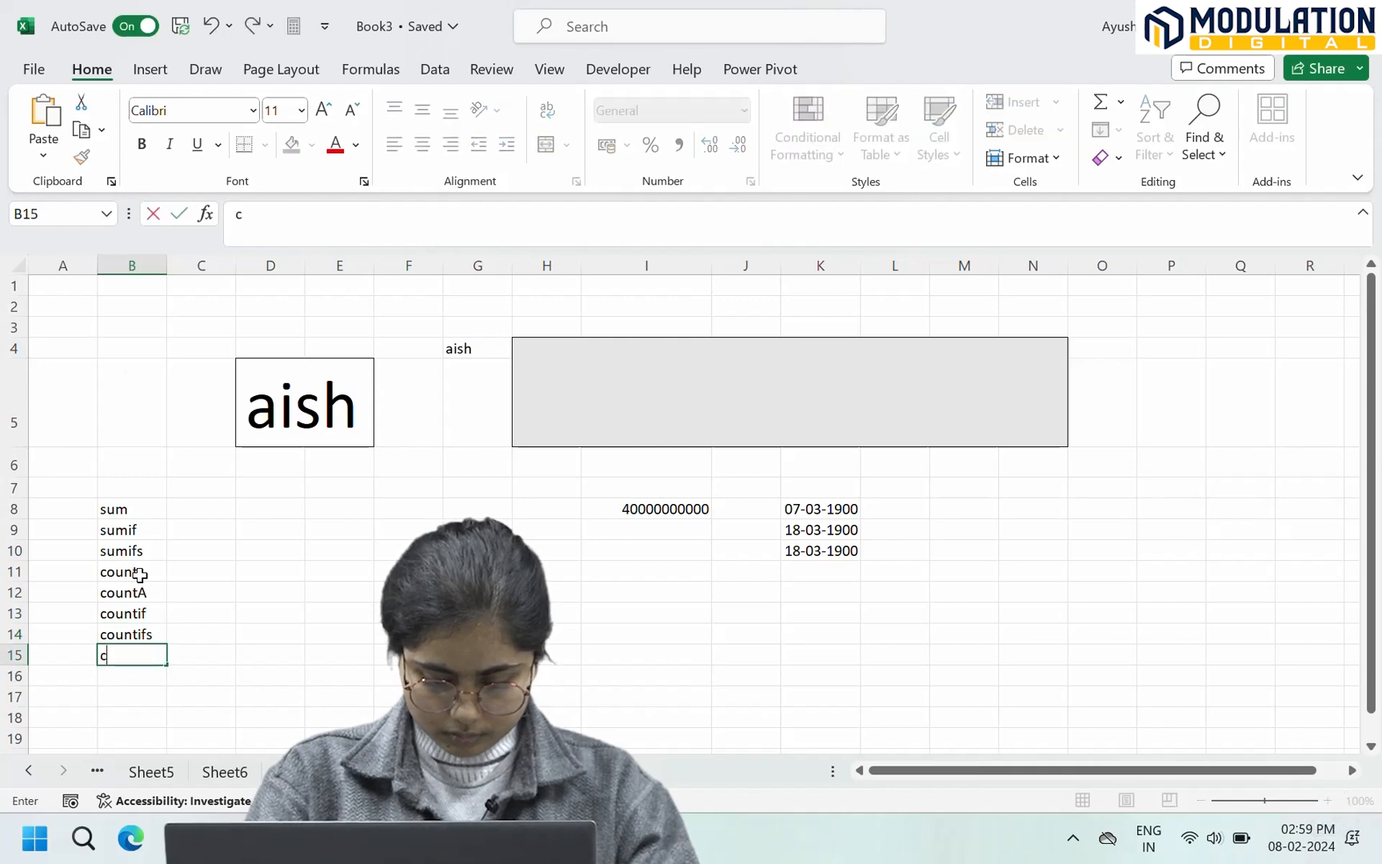
{"action": "type", "text": "ount blanl"}
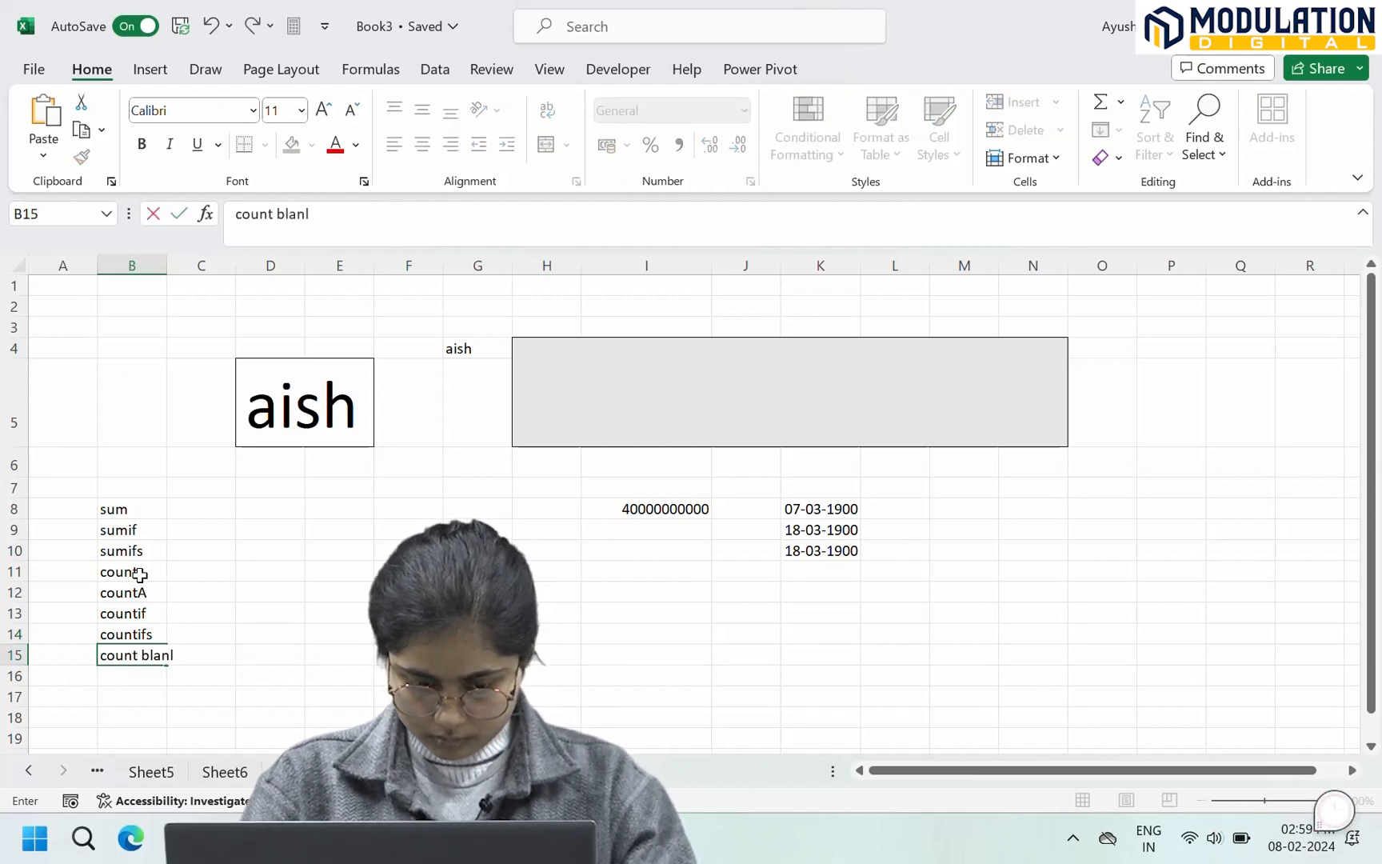
{"action": "key", "text": "BackSpace"}
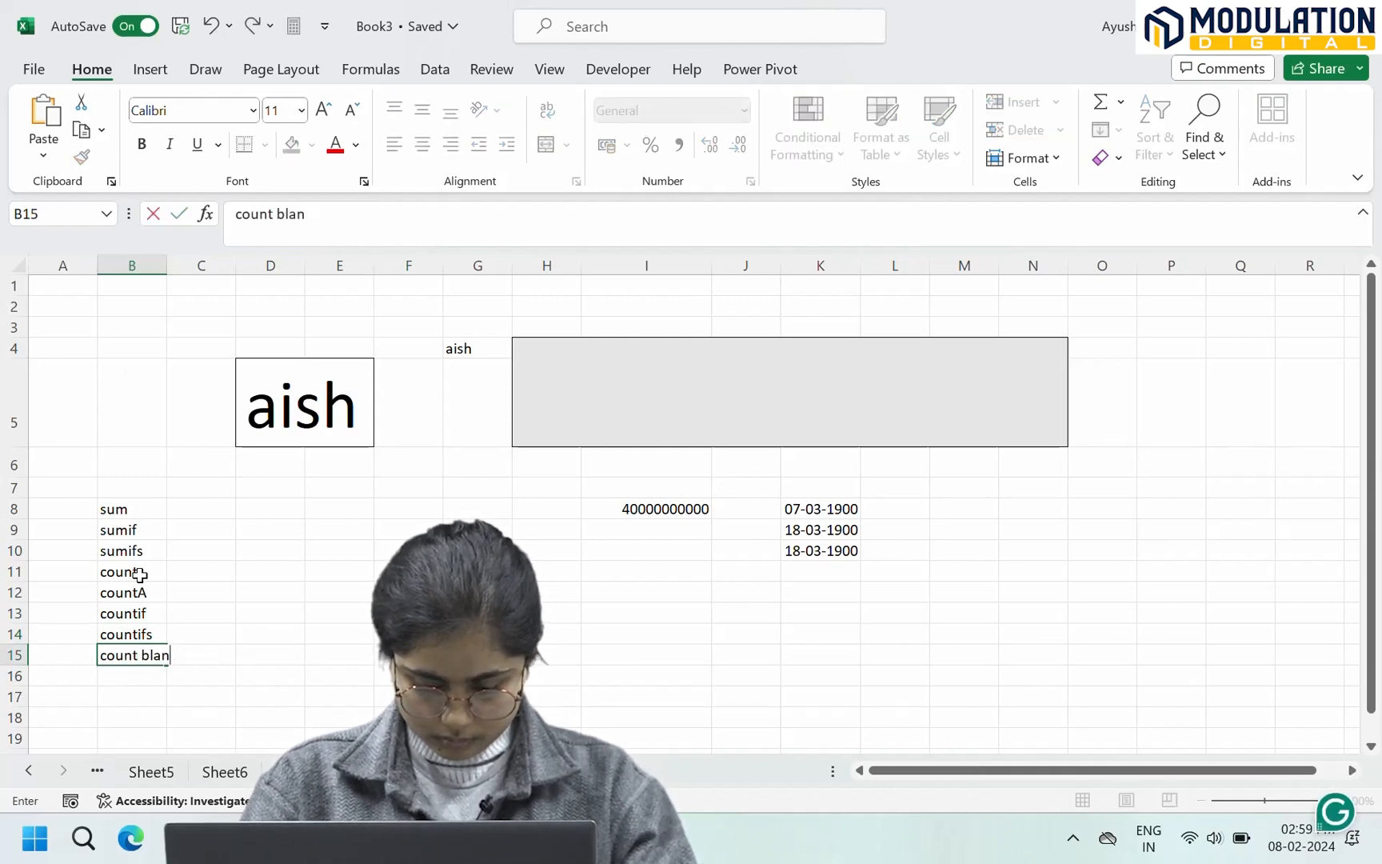
{"action": "type", "text": "k"}
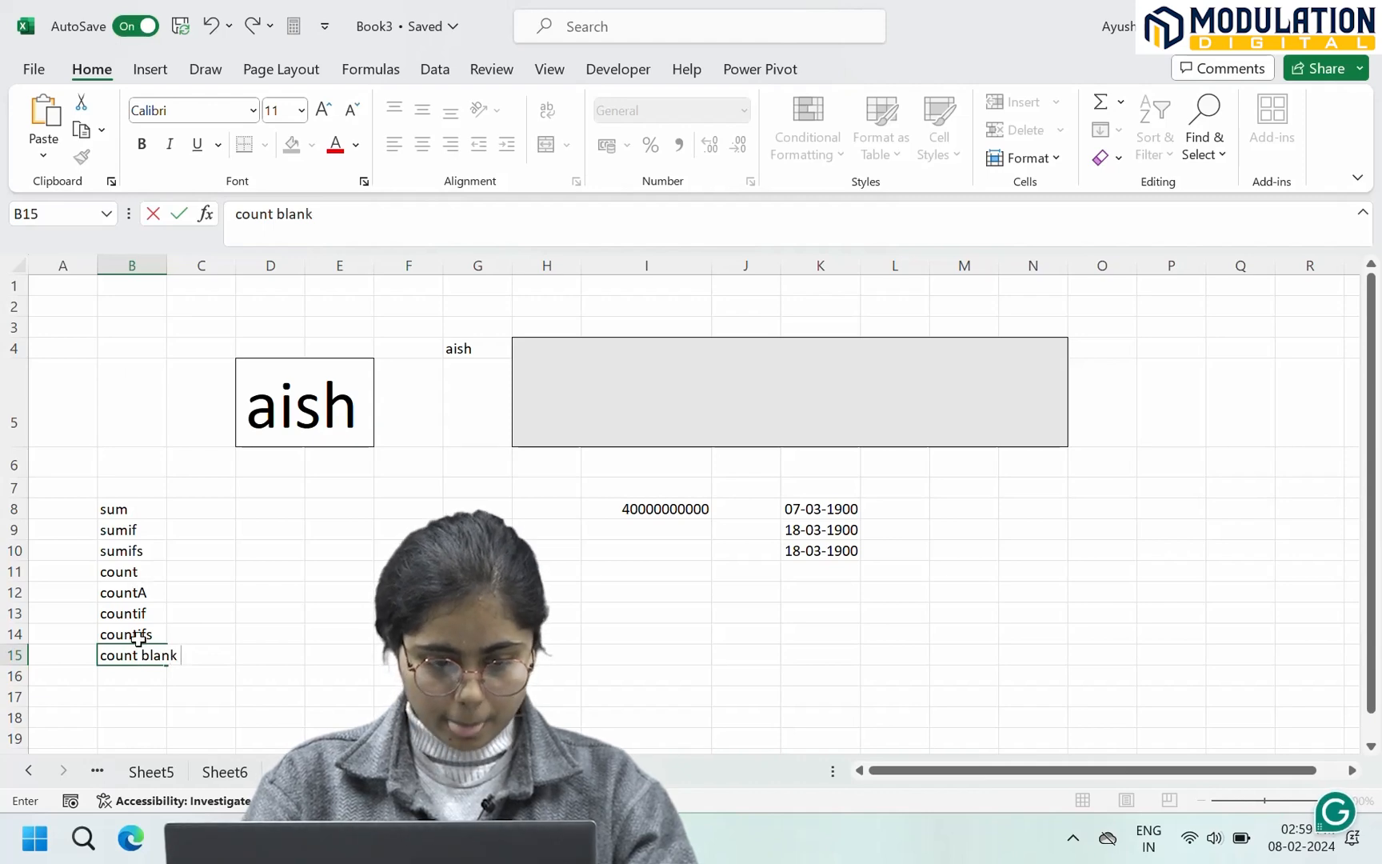
Step: Apply all borders to the count function labels in cells B11 to B15
{"action": "left_click", "coordinate": [151, 574]}
{"action": "left_click_drag", "start_coordinate": [151, 573], "coordinate": [163, 662]}
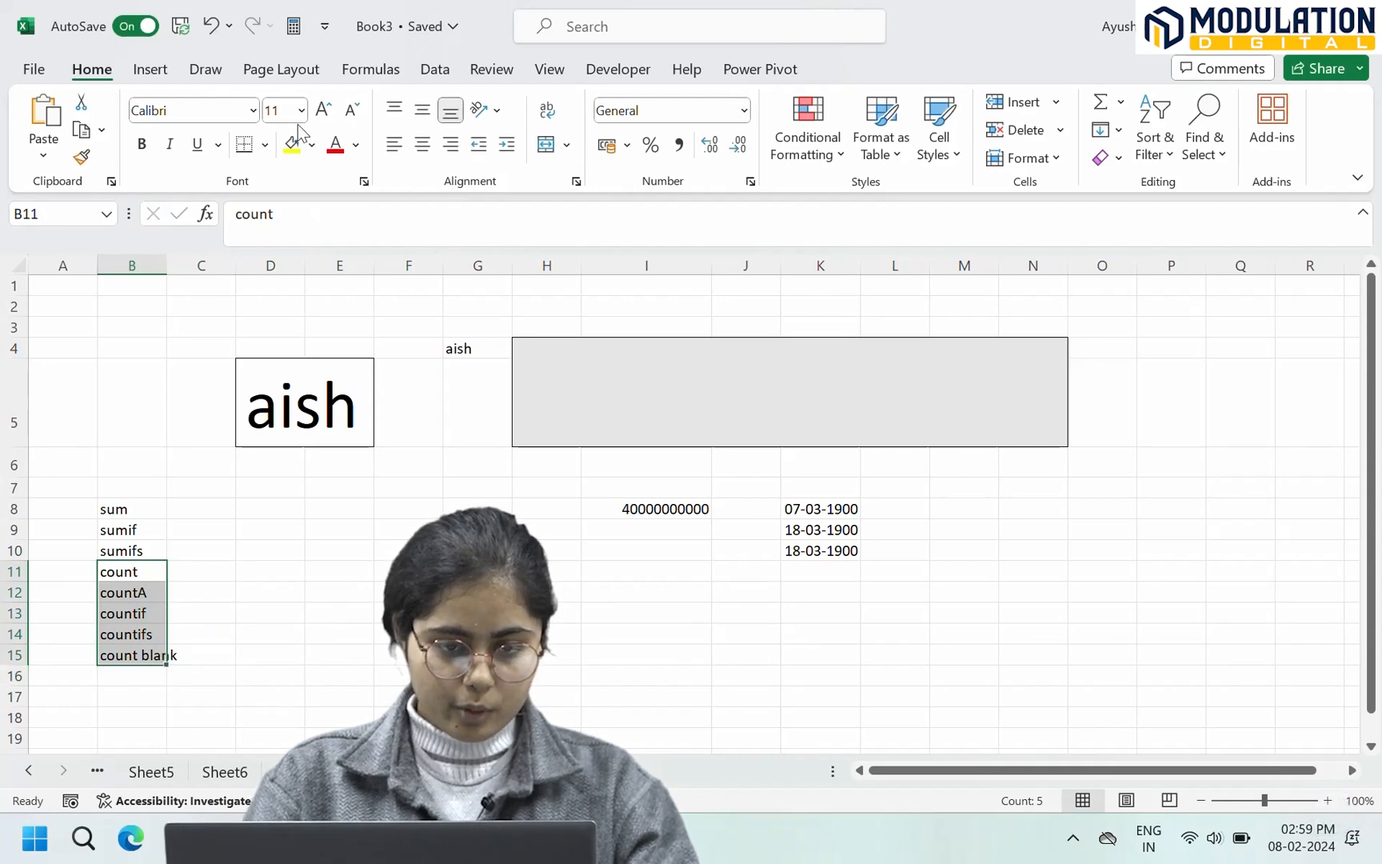
{"action": "left_click", "coordinate": [267, 144]}
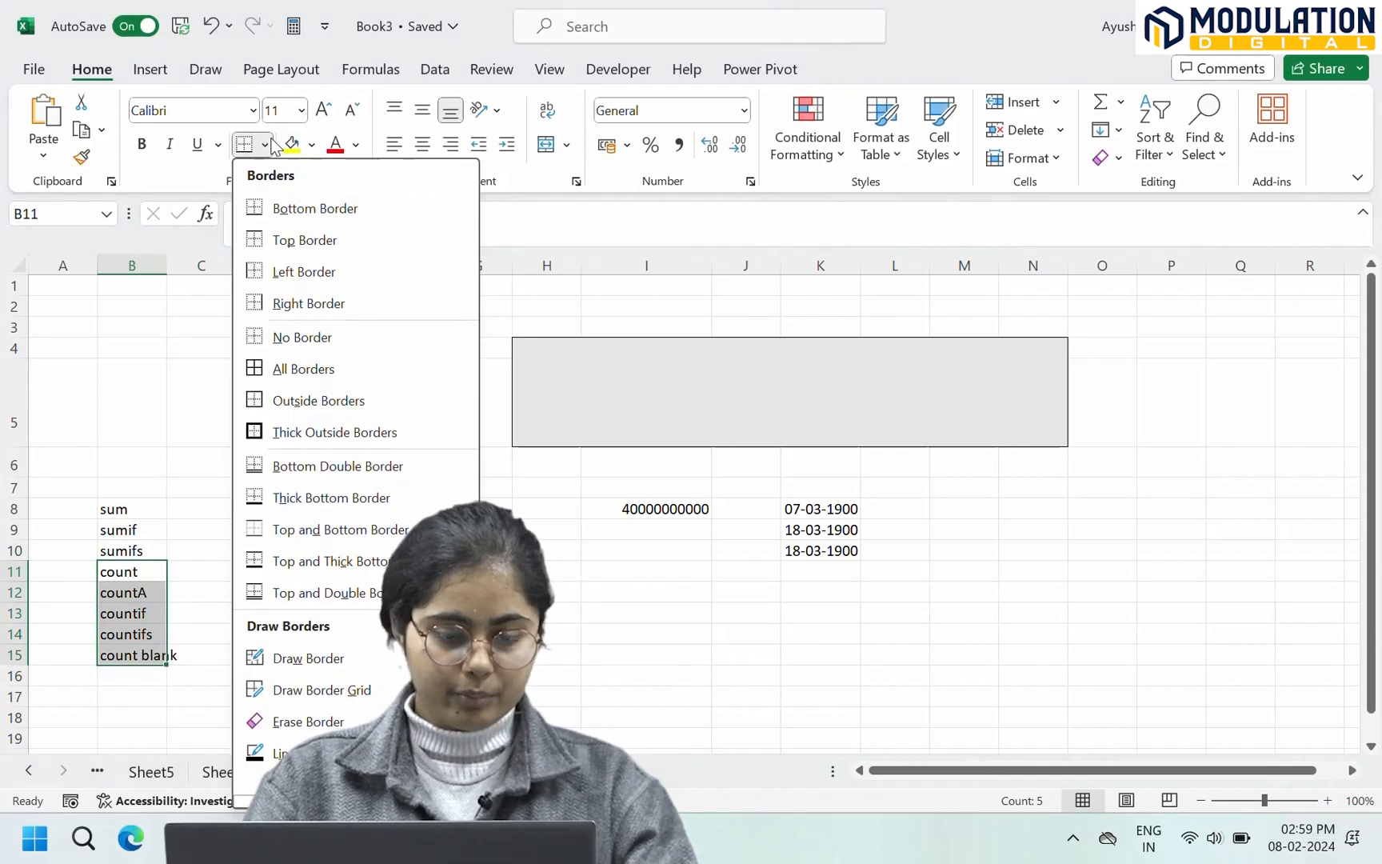
{"action": "left_click", "coordinate": [302, 373]}
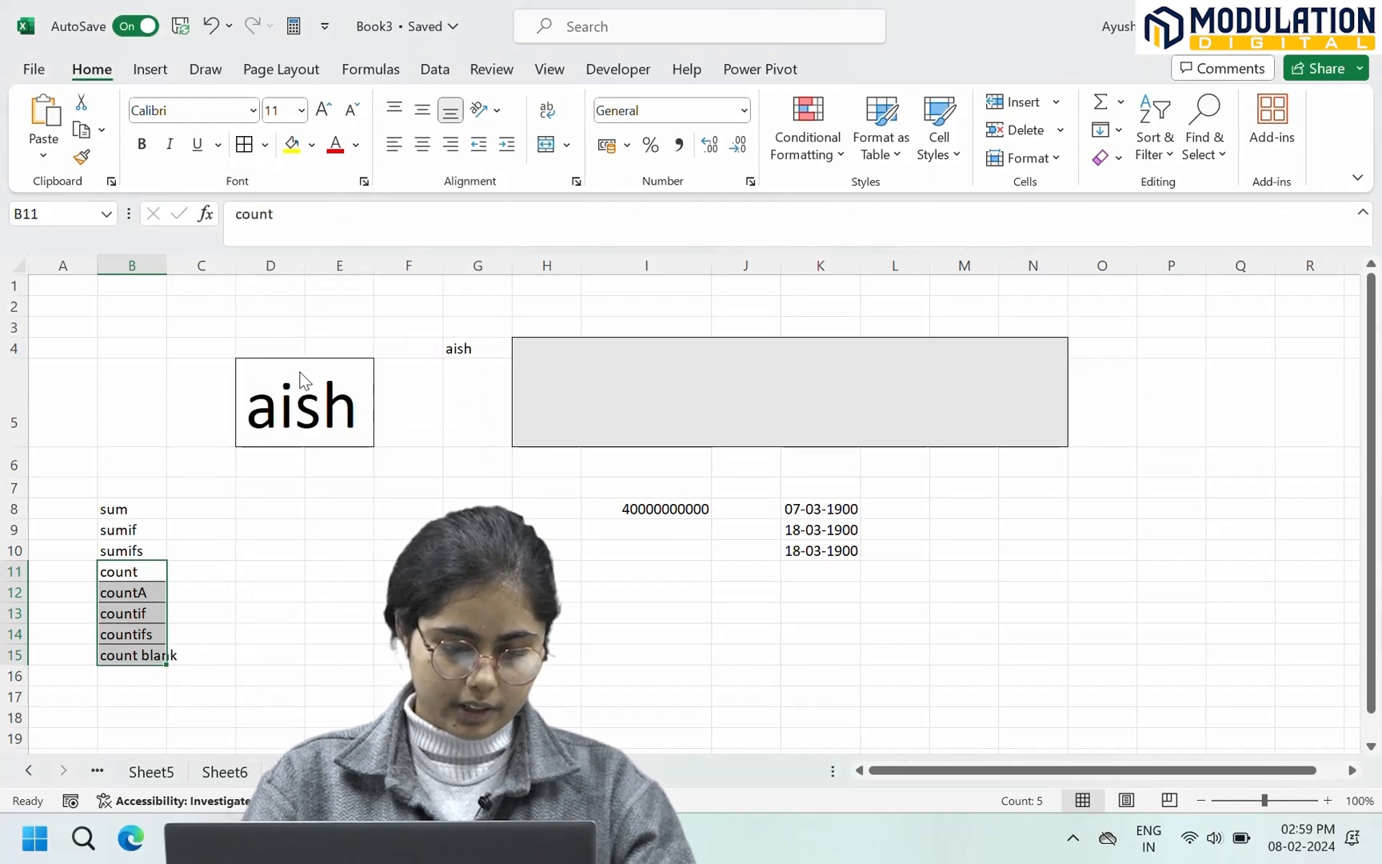
{"action": "left_click", "coordinate": [184, 614]}
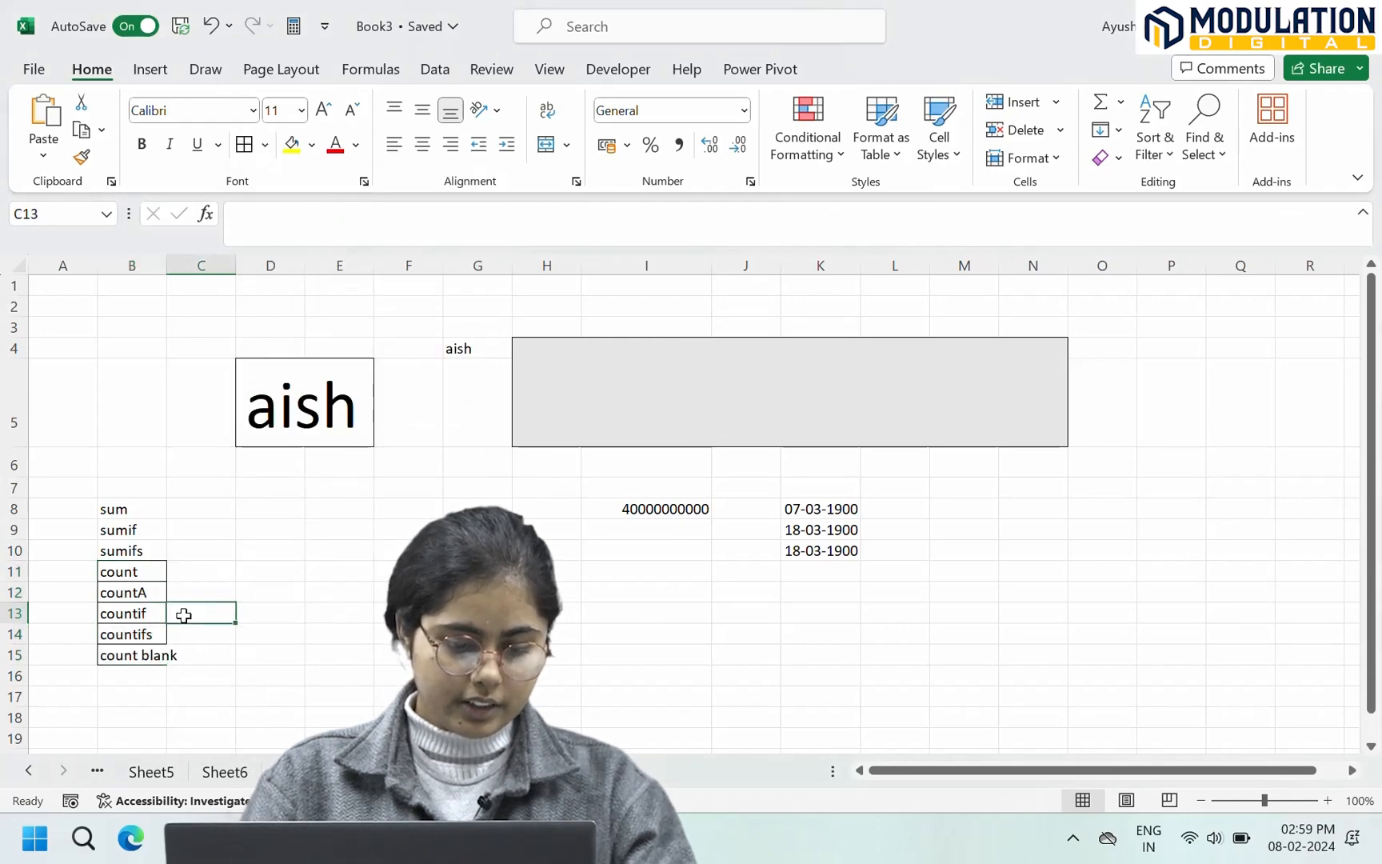
{"action": "left_click", "coordinate": [271, 570]}
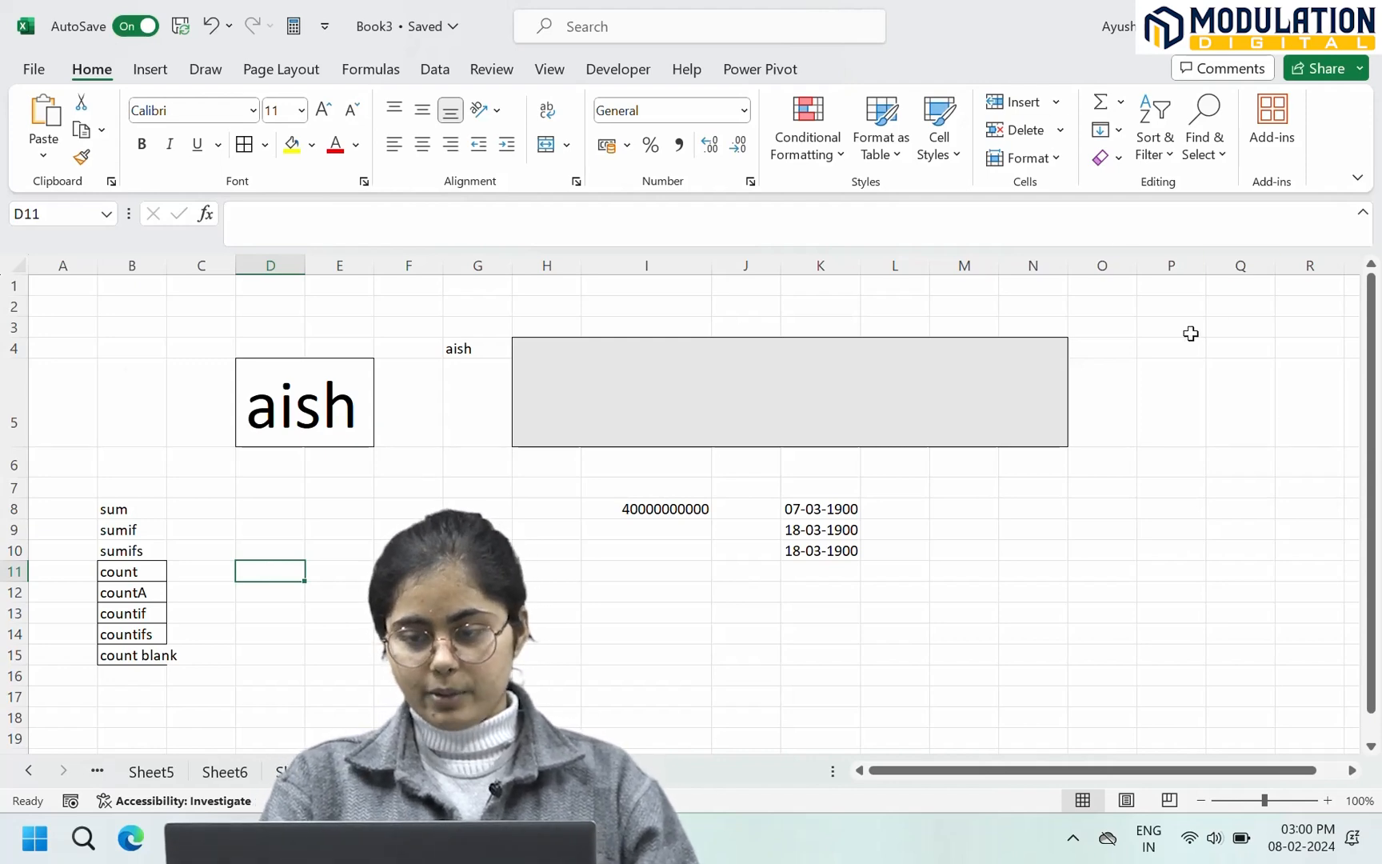
Step: Enter the numbers 23, 34, 45, 67 and 89 down cells O6 to O10
{"action": "left_click", "coordinate": [1118, 454]}
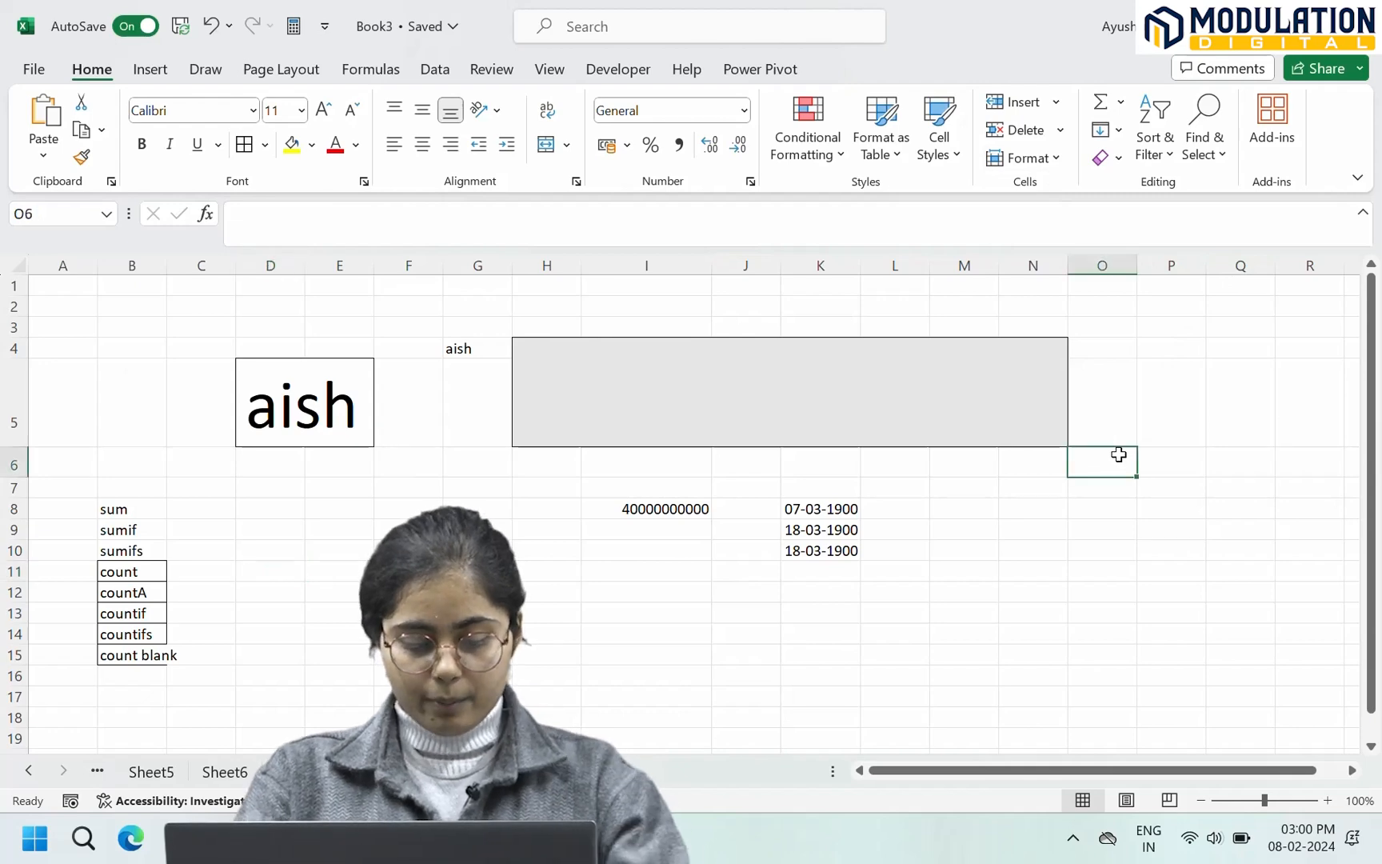
{"action": "type", "text": "23"}
{"action": "key", "text": "Return"}
{"action": "type", "text": "34"}
{"action": "key", "text": "Return"}
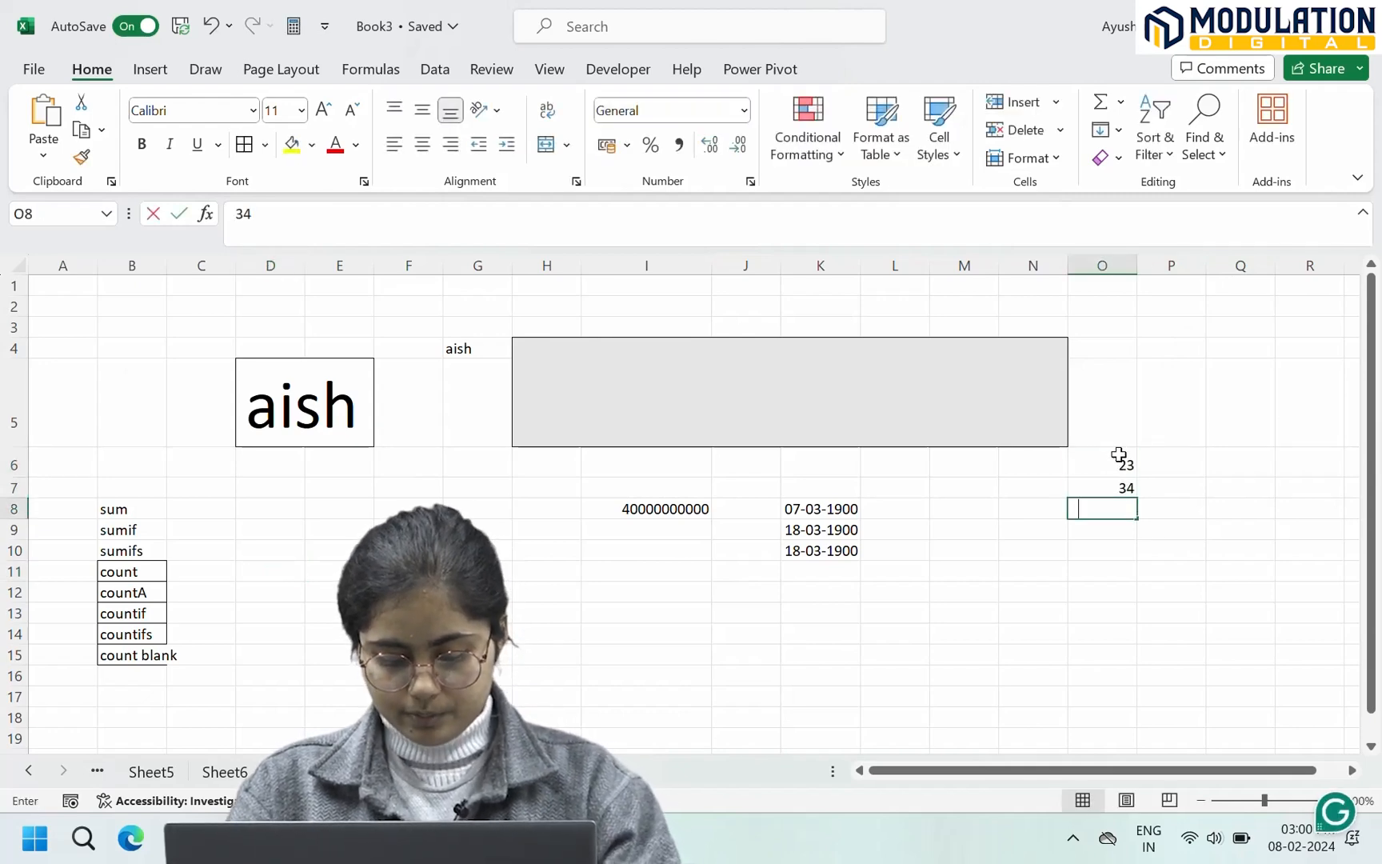
{"action": "type", "text": "45"}
{"action": "key", "text": "Return"}
{"action": "type", "text": "67"}
{"action": "key", "text": "Return"}
{"action": "type", "text": "89"}
{"action": "key", "text": "Return"}
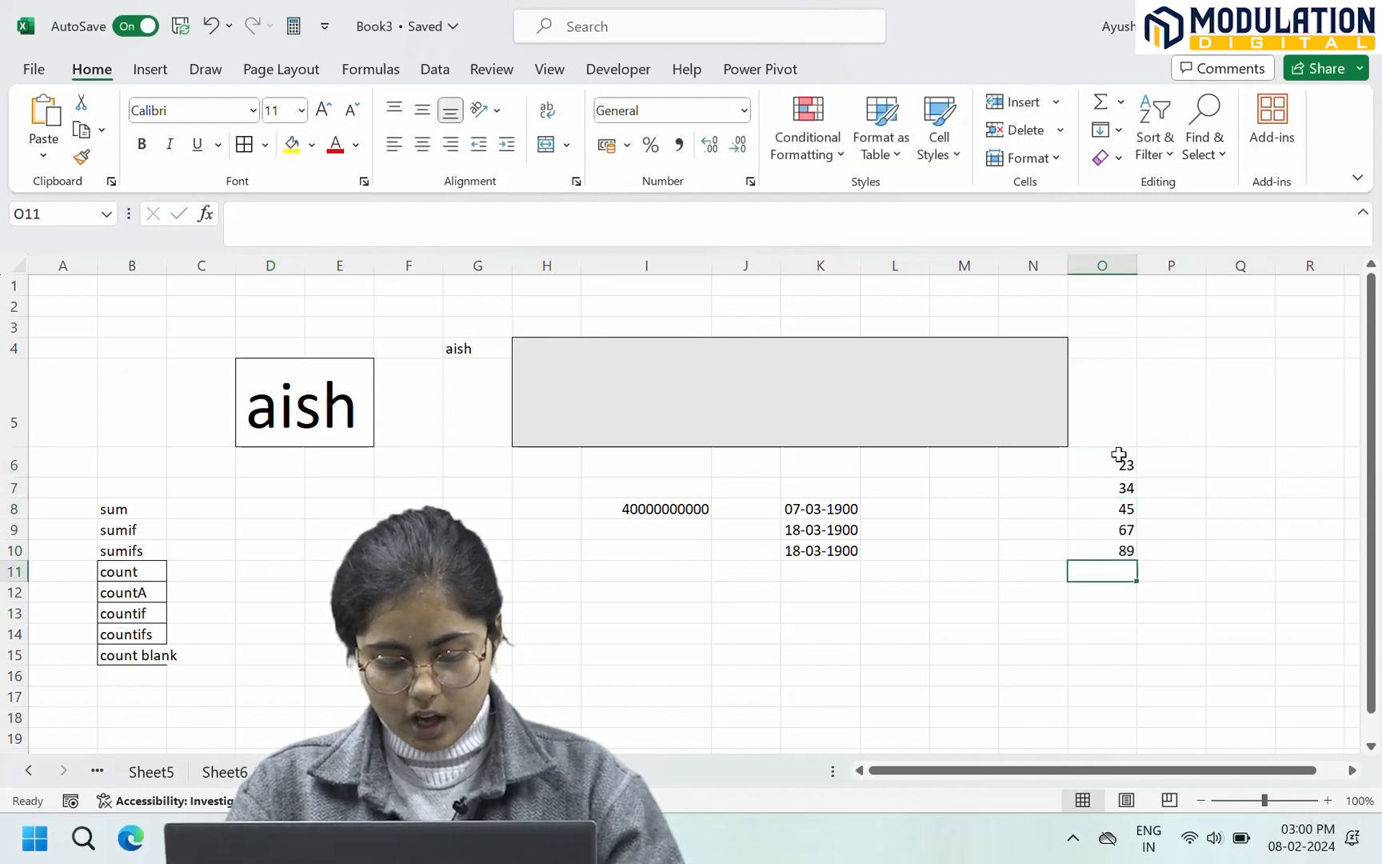
Step: Continue the number column with 23, 34, 56 and 78 in cells O11 to O14
{"action": "type", "text": "23"}
{"action": "key", "text": "Return"}
{"action": "type", "text": "34"}
{"action": "key", "text": "Return"}
{"action": "type", "text": "56"}
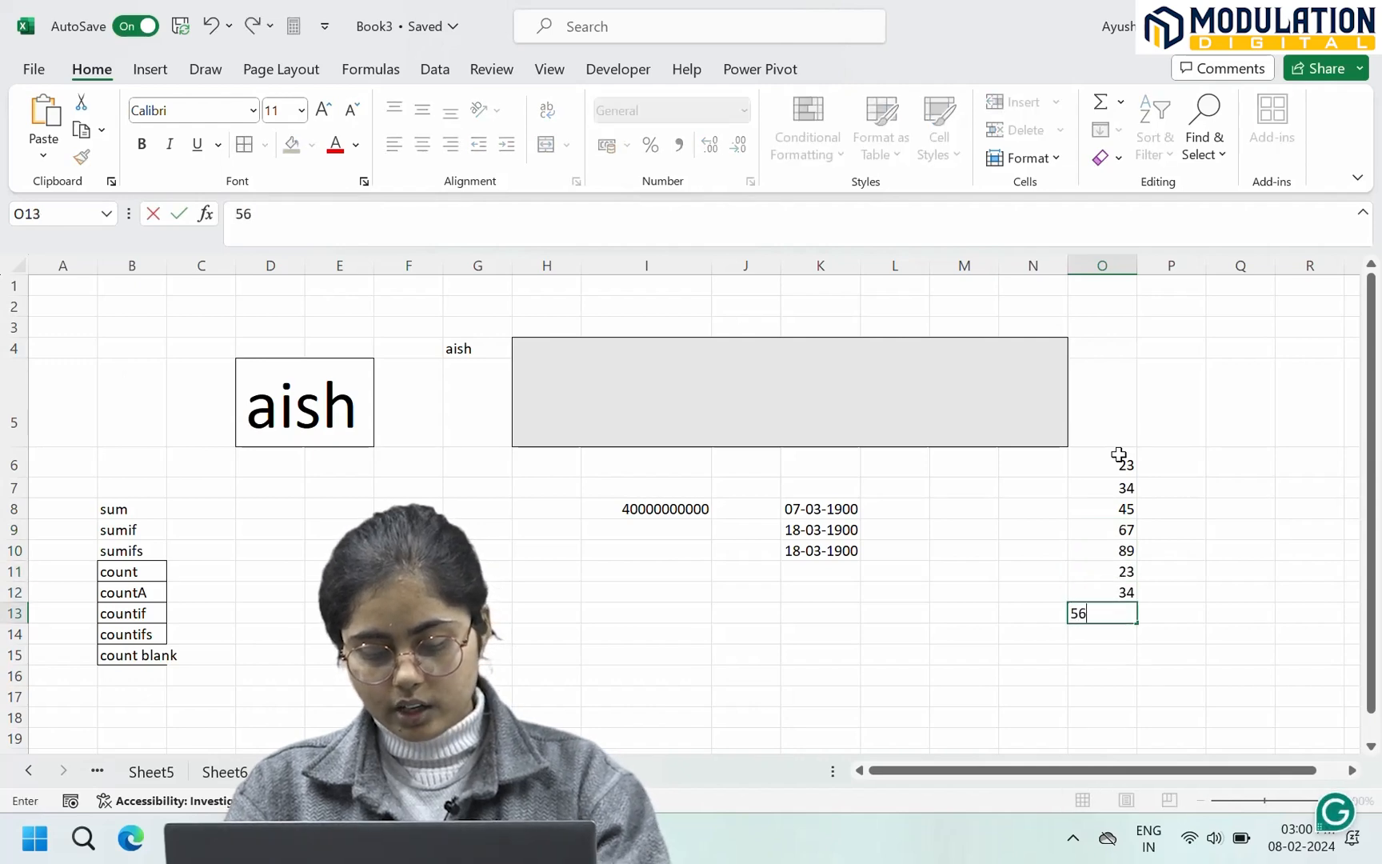
{"action": "key", "text": "Return"}
{"action": "type", "text": "78"}
{"action": "key", "text": "Return"}
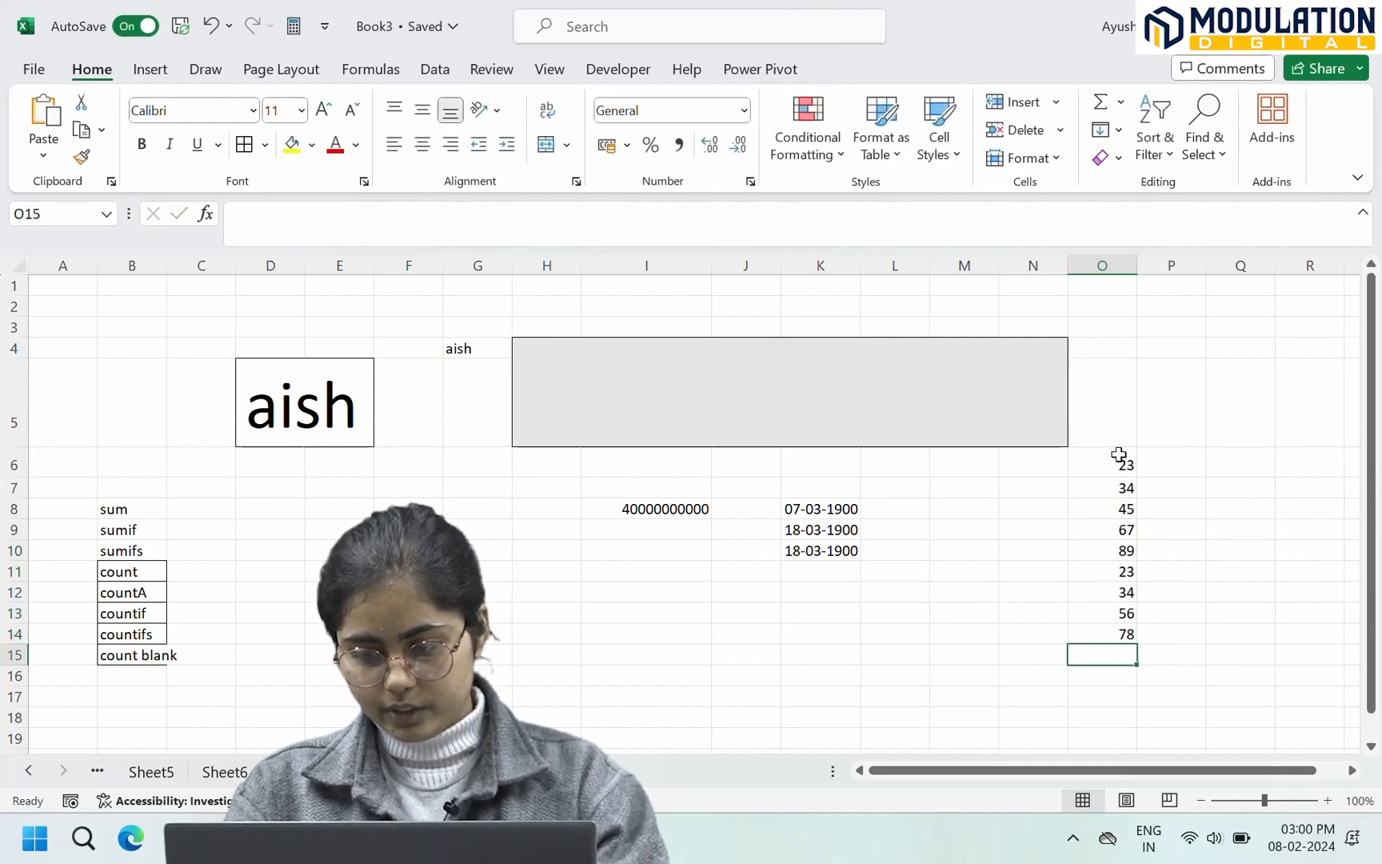
Step: Enter the fruit names banana, apple and banana in cells N6 to N8, beside the numbers
{"action": "left_click", "coordinate": [1045, 452]}
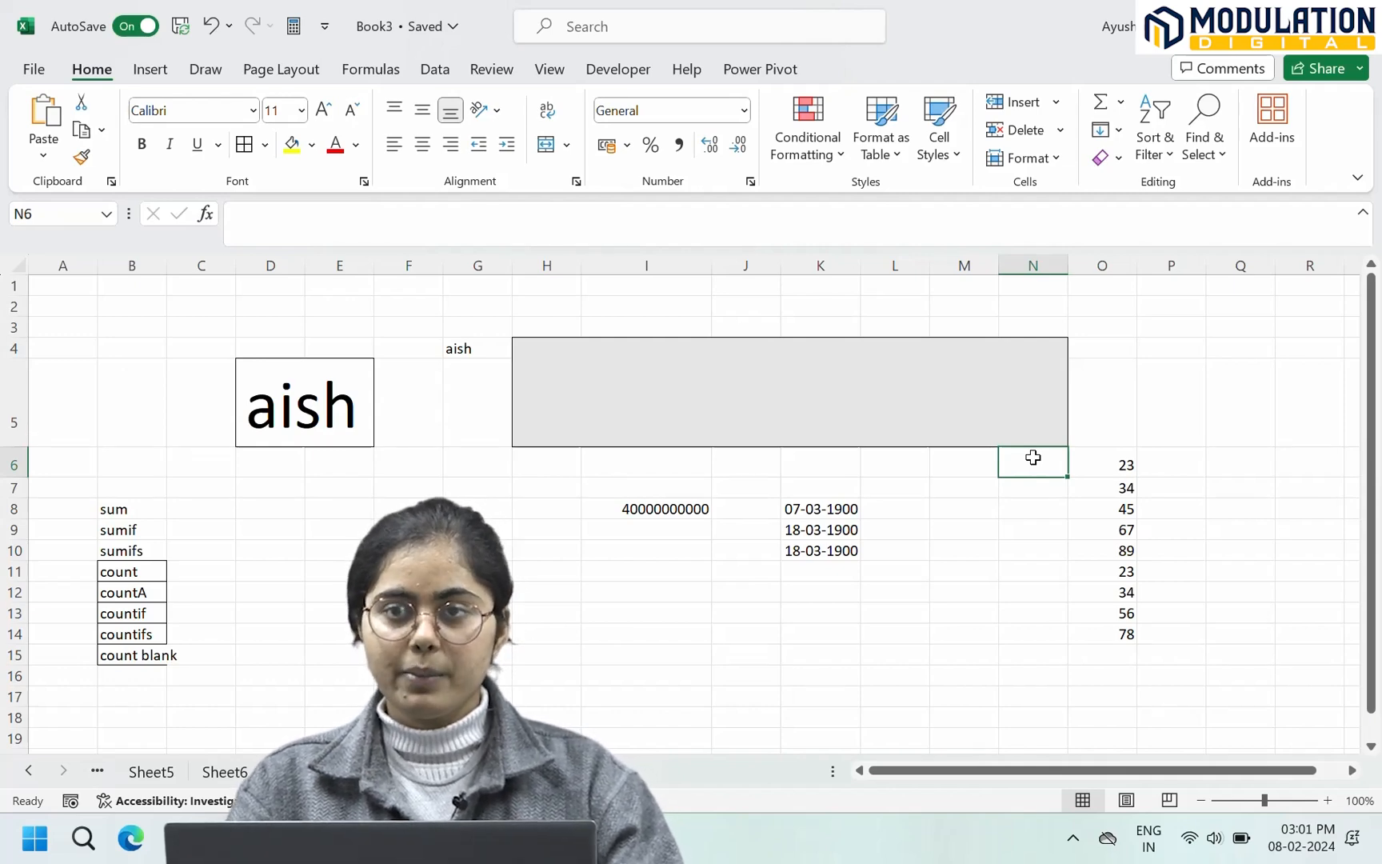
{"action": "type", "text": "banana"}
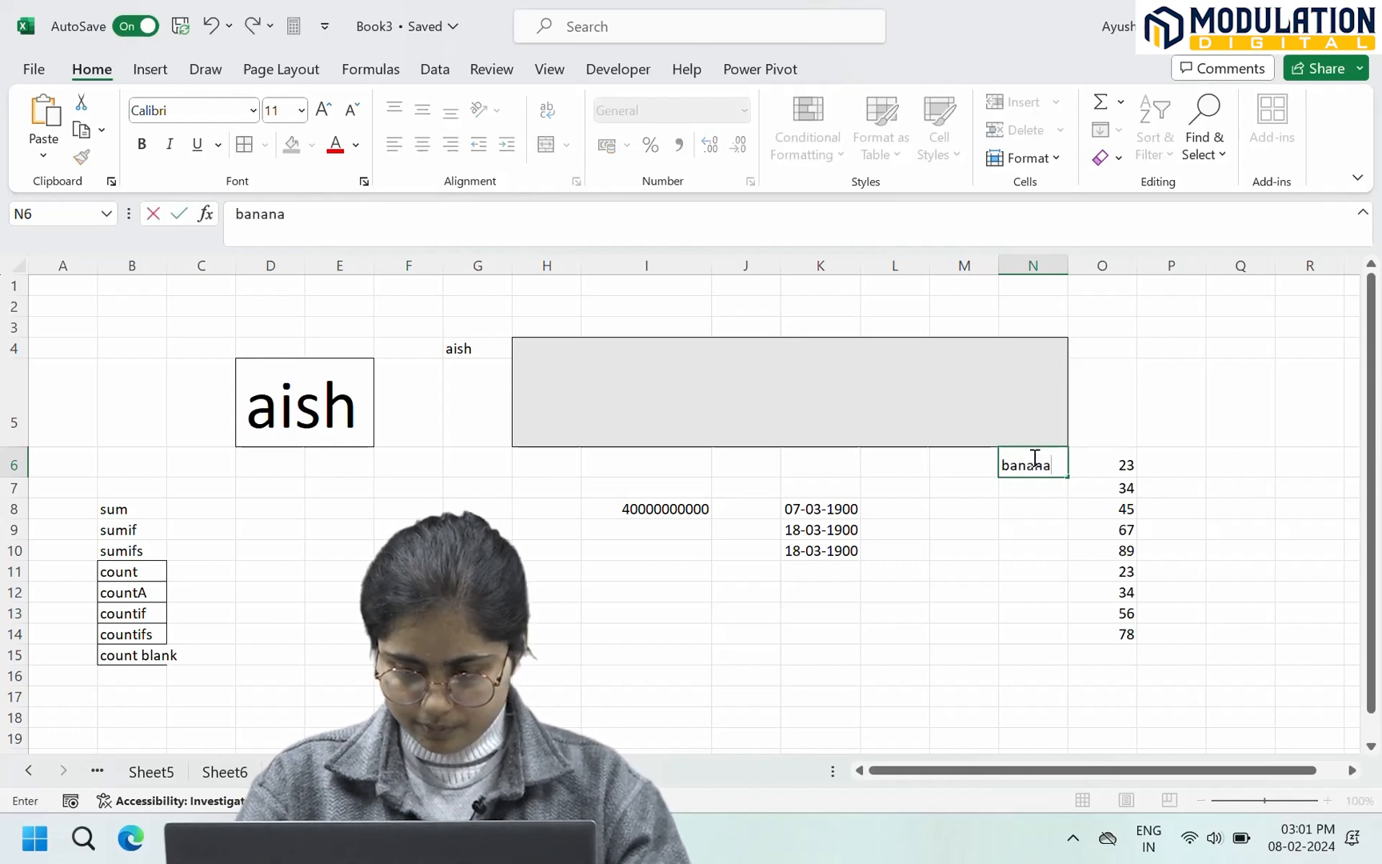
{"action": "key", "text": "ctrl+Return"}
{"action": "type", "text": "pple"}
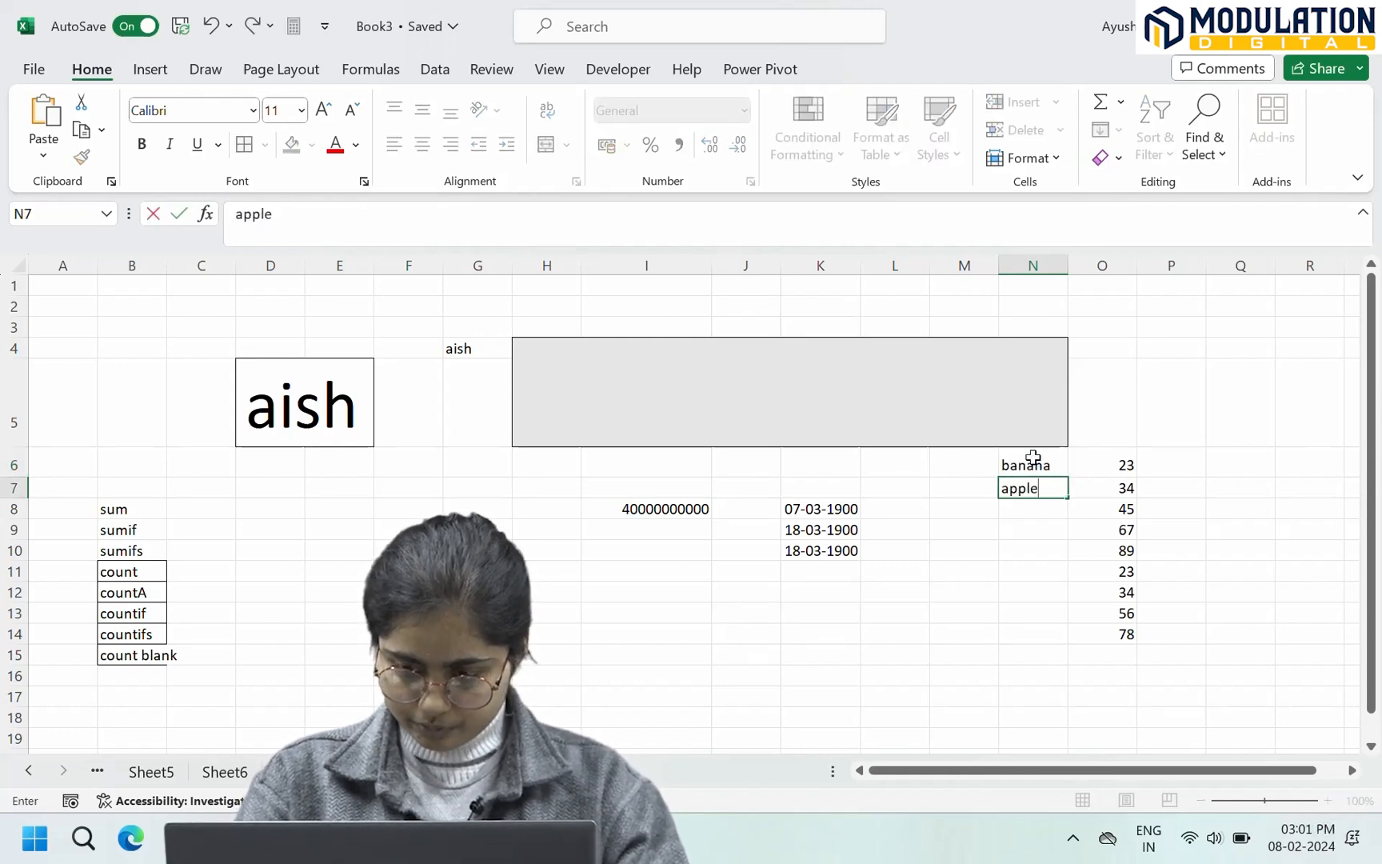
{"action": "key", "text": "Return"}
{"action": "type", "text": "bnana"}
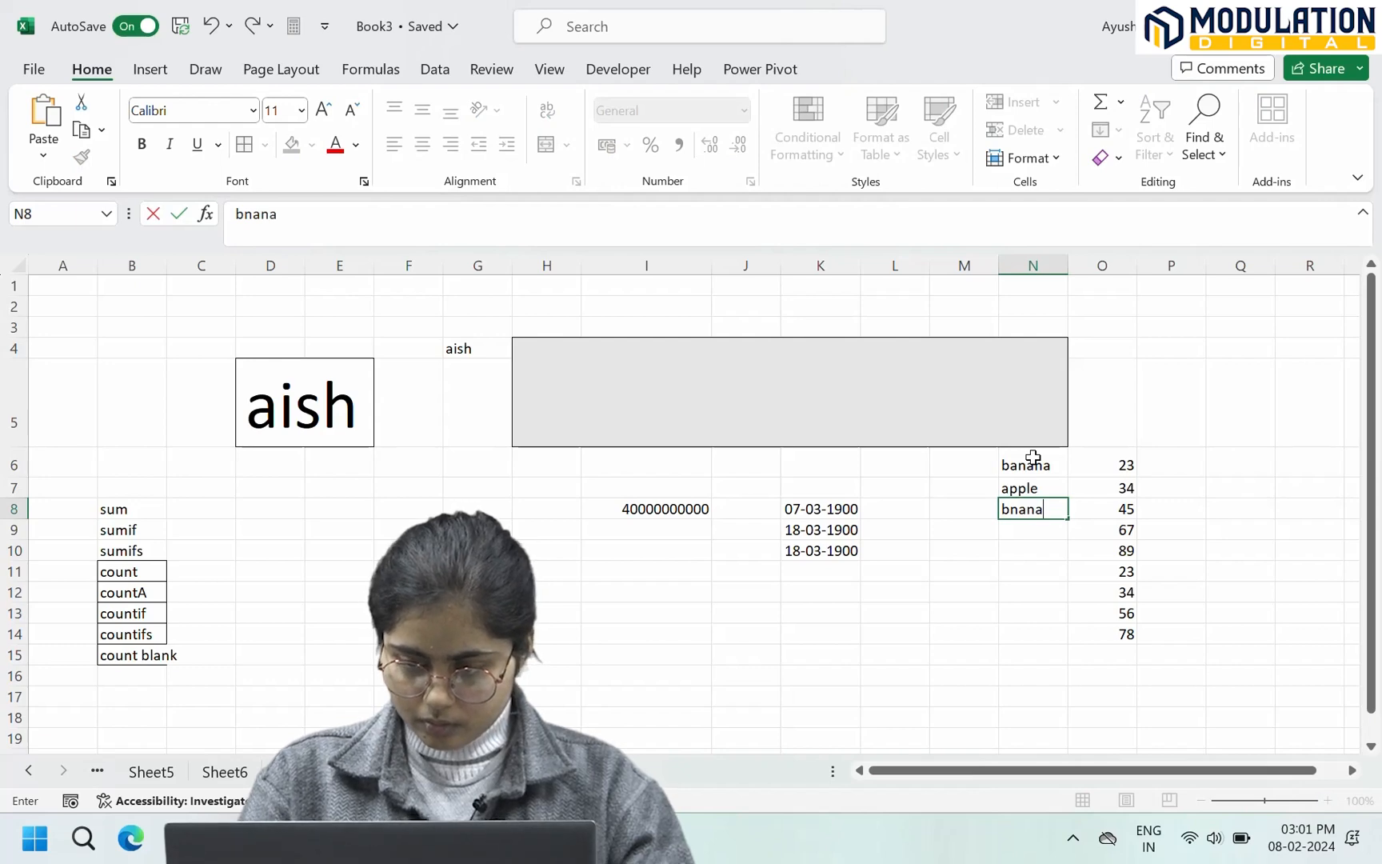
{"action": "key", "text": "Return"}
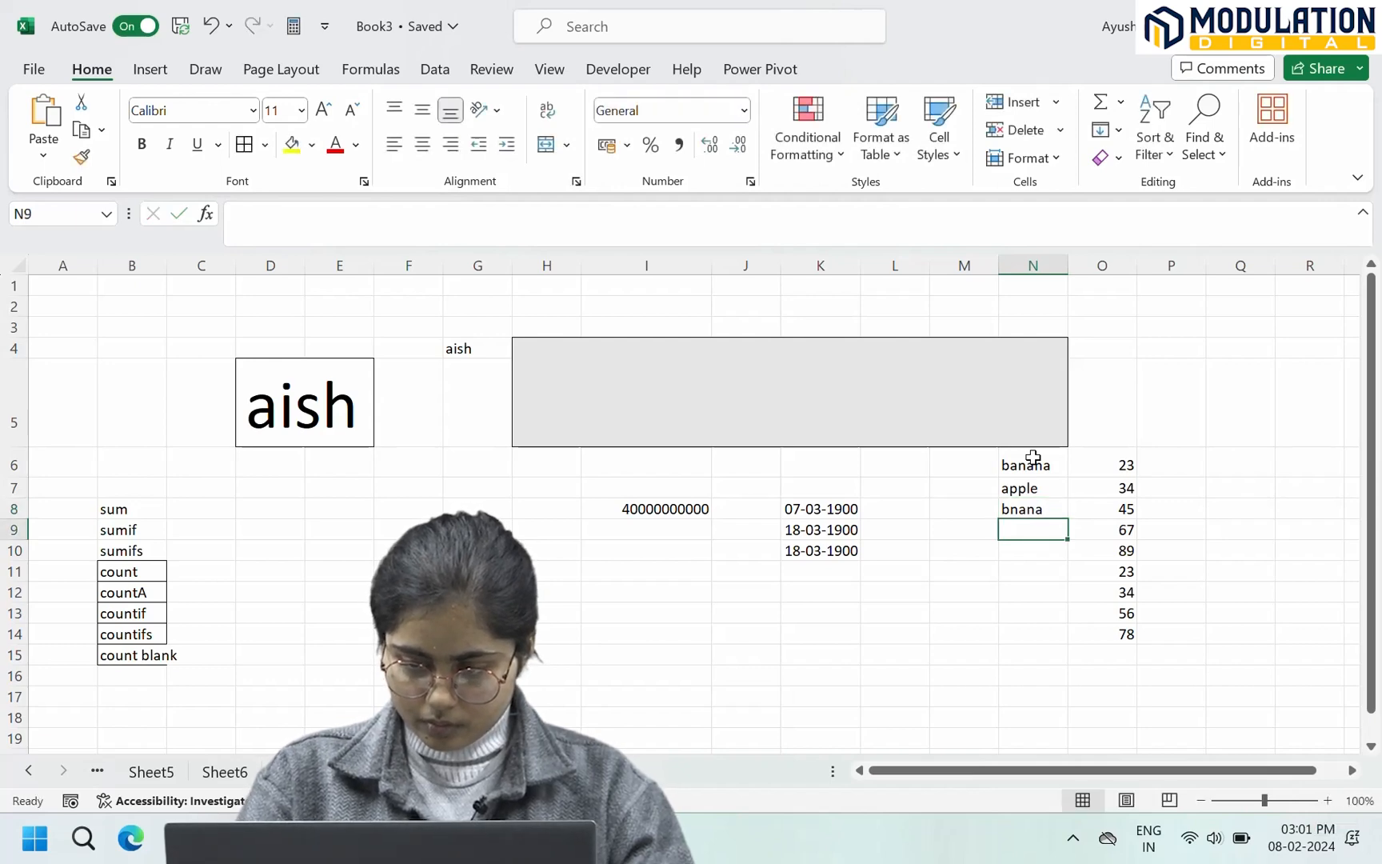
{"action": "key", "text": "Up"}
{"action": "key", "text": "BackSpace"}
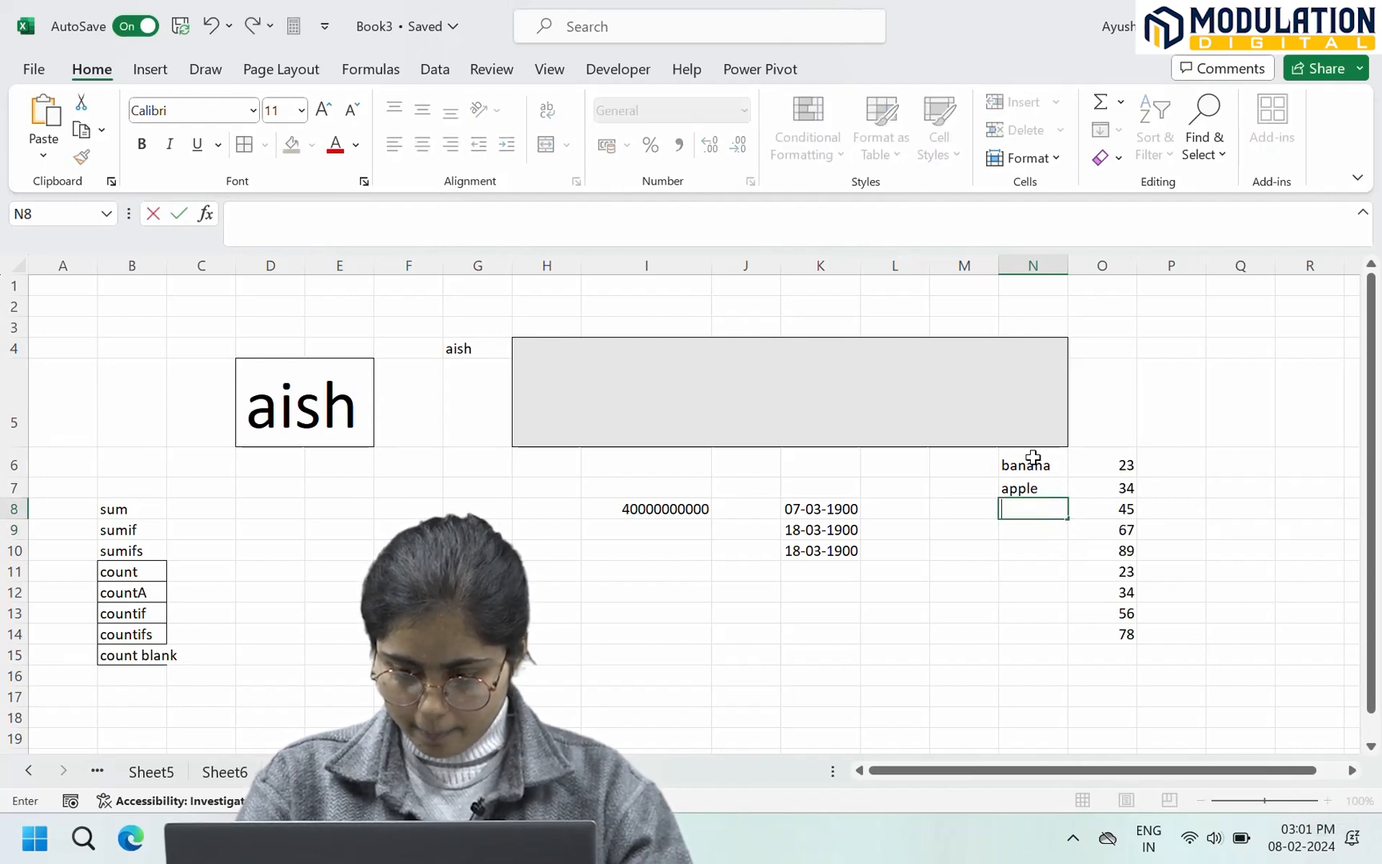
{"action": "type", "text": "banana"}
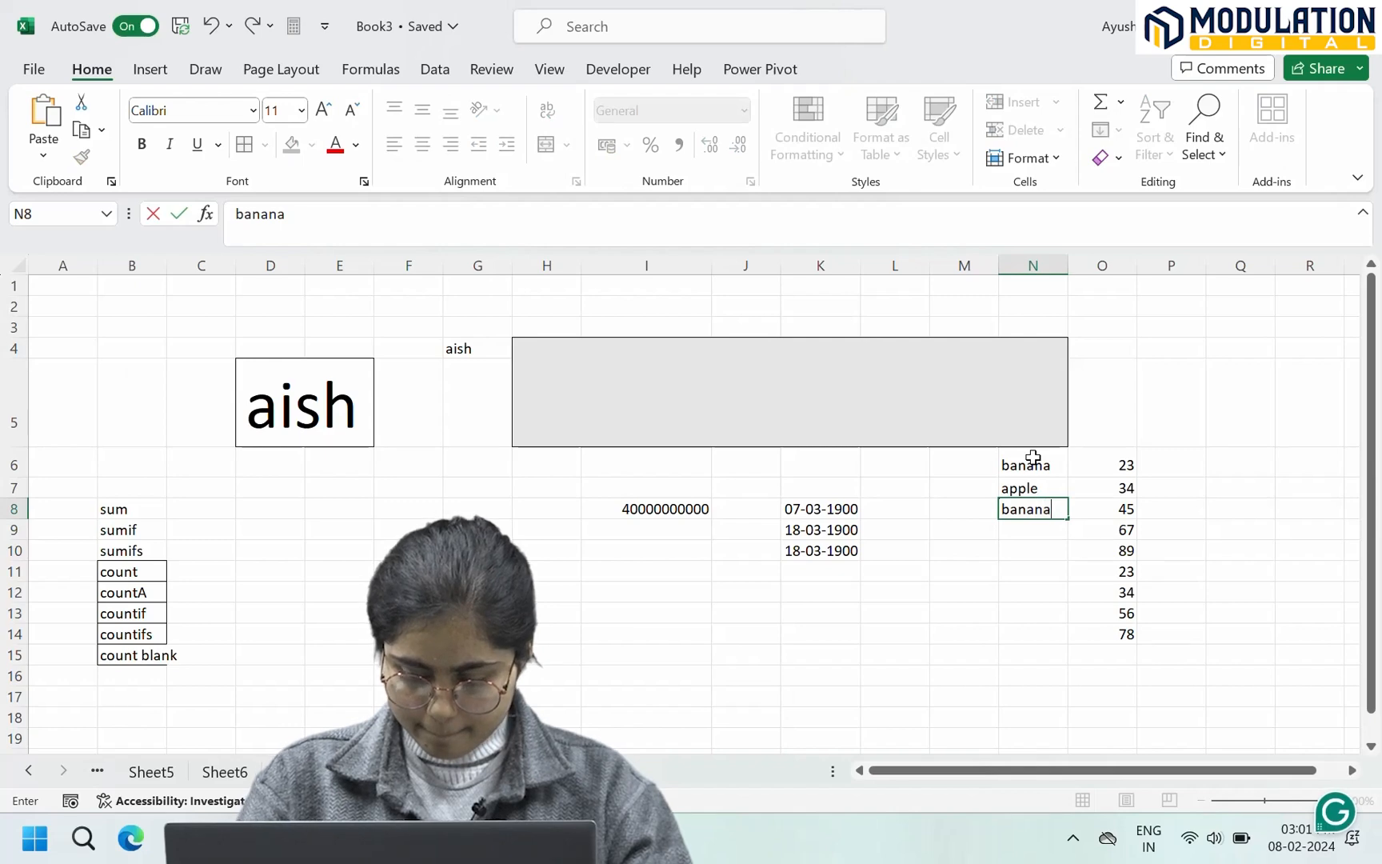
{"action": "key", "text": "Return"}
Step: Continue the fruit names with apple in cell N9 and orange in cell N10
{"action": "type", "text": "apple"}
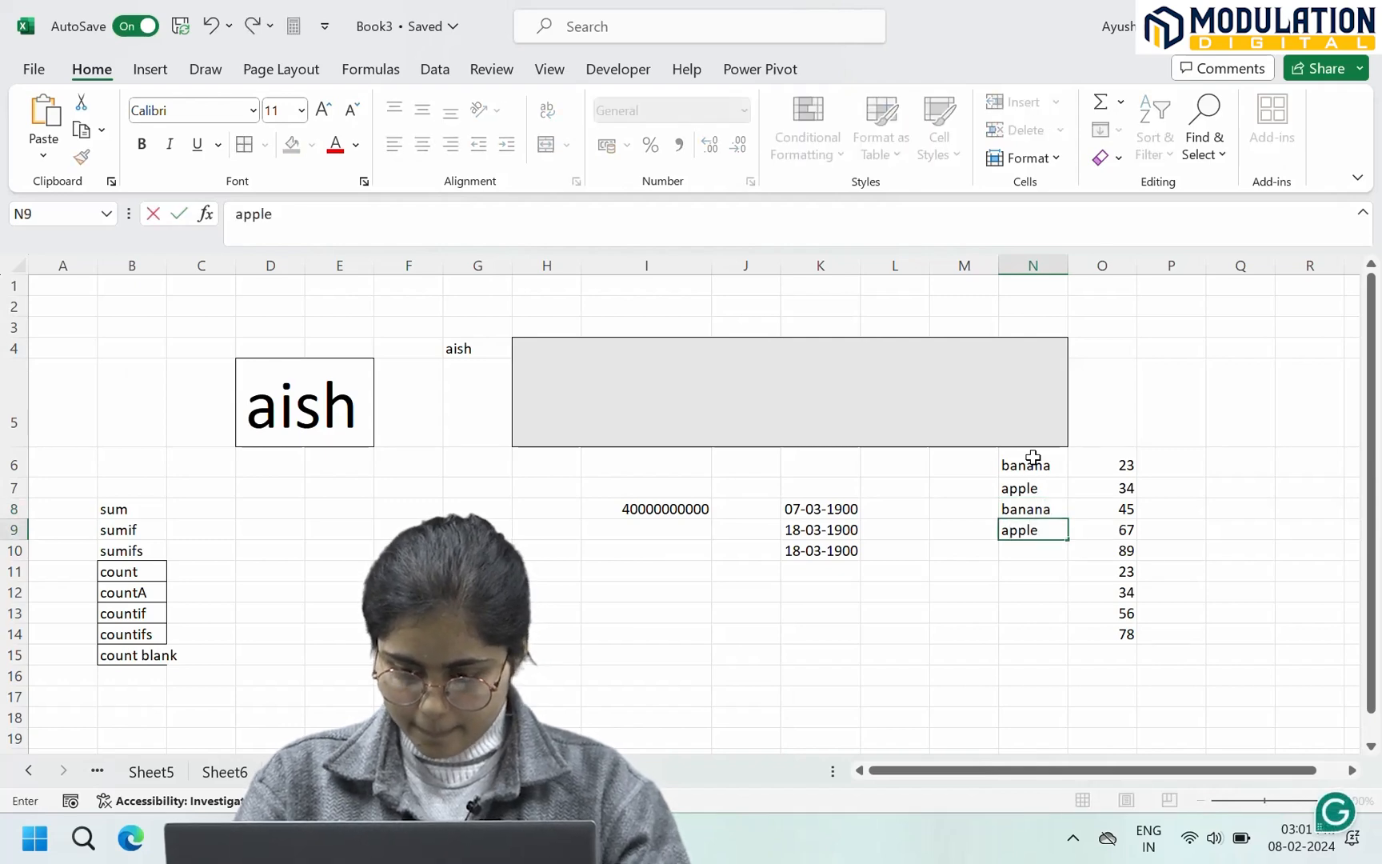
{"action": "key", "text": "Return"}
{"action": "type", "text": "ora"}
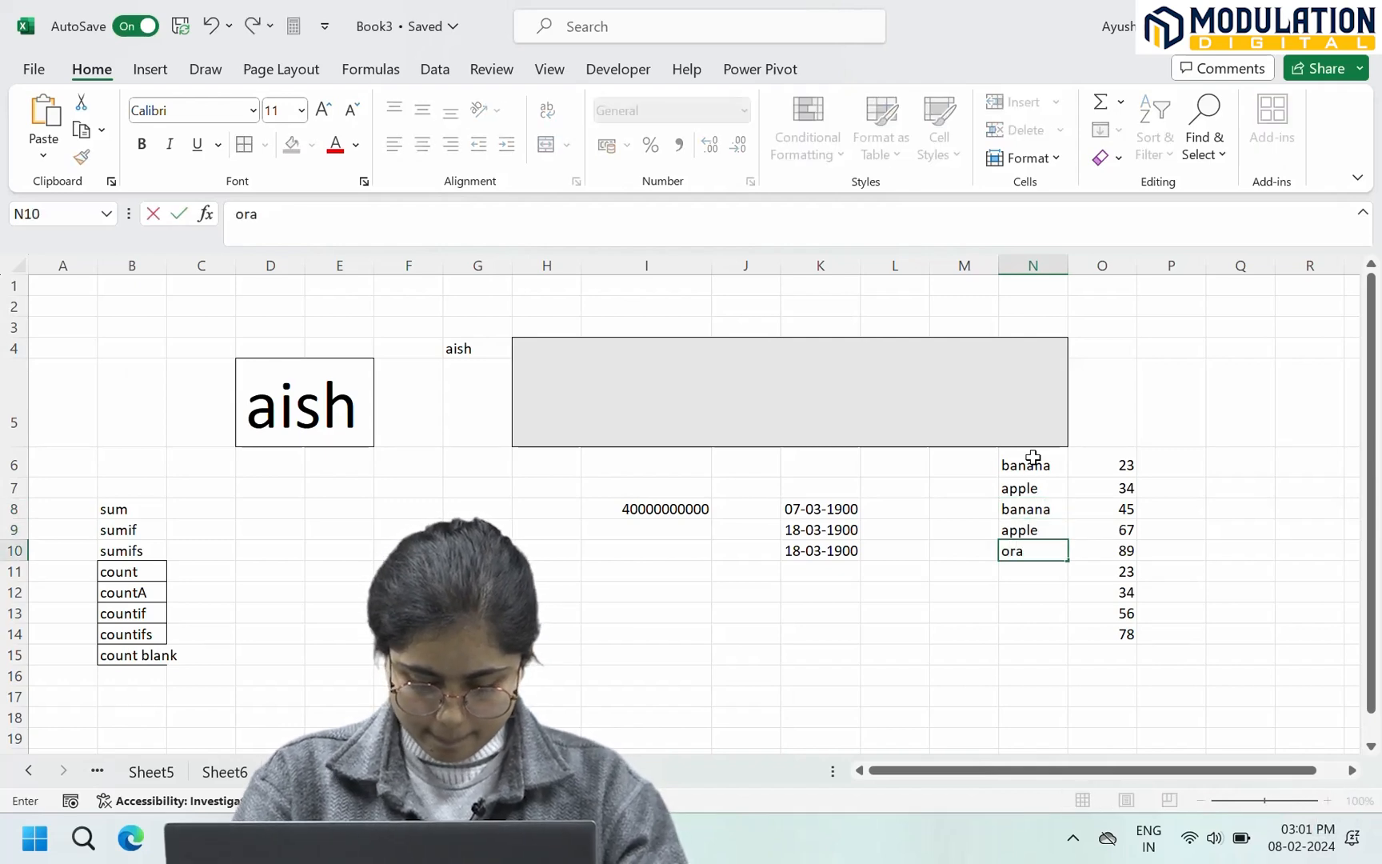
{"action": "type", "text": "nge"}
{"action": "key", "text": "Return"}
Step: Enter orange in cell N11 as the next fruit name, correcting any misspelling
{"action": "type", "text": "orag"}
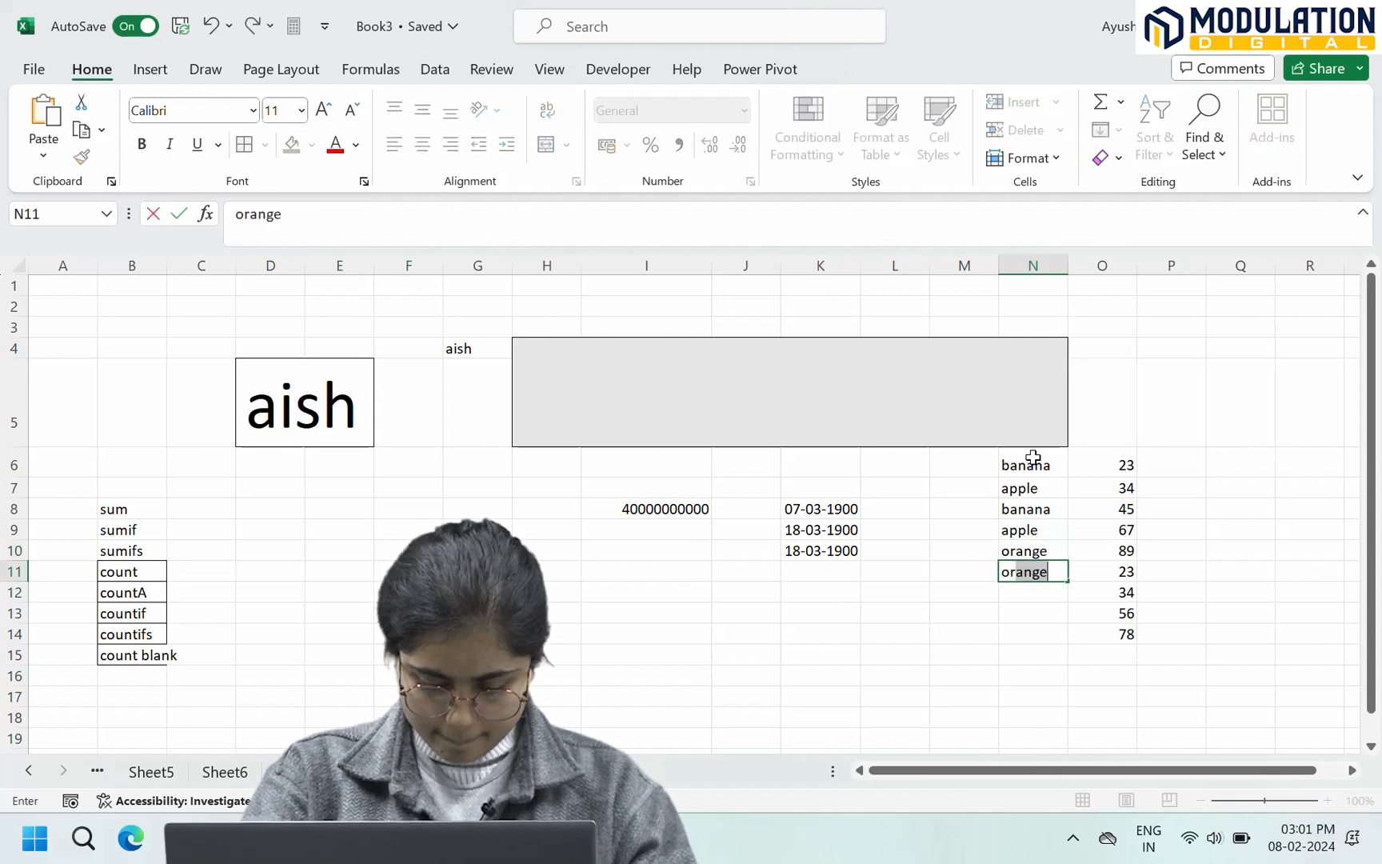
{"action": "type", "text": "e"}
{"action": "key", "text": "Return"}
{"action": "key", "text": "BackSpace"}
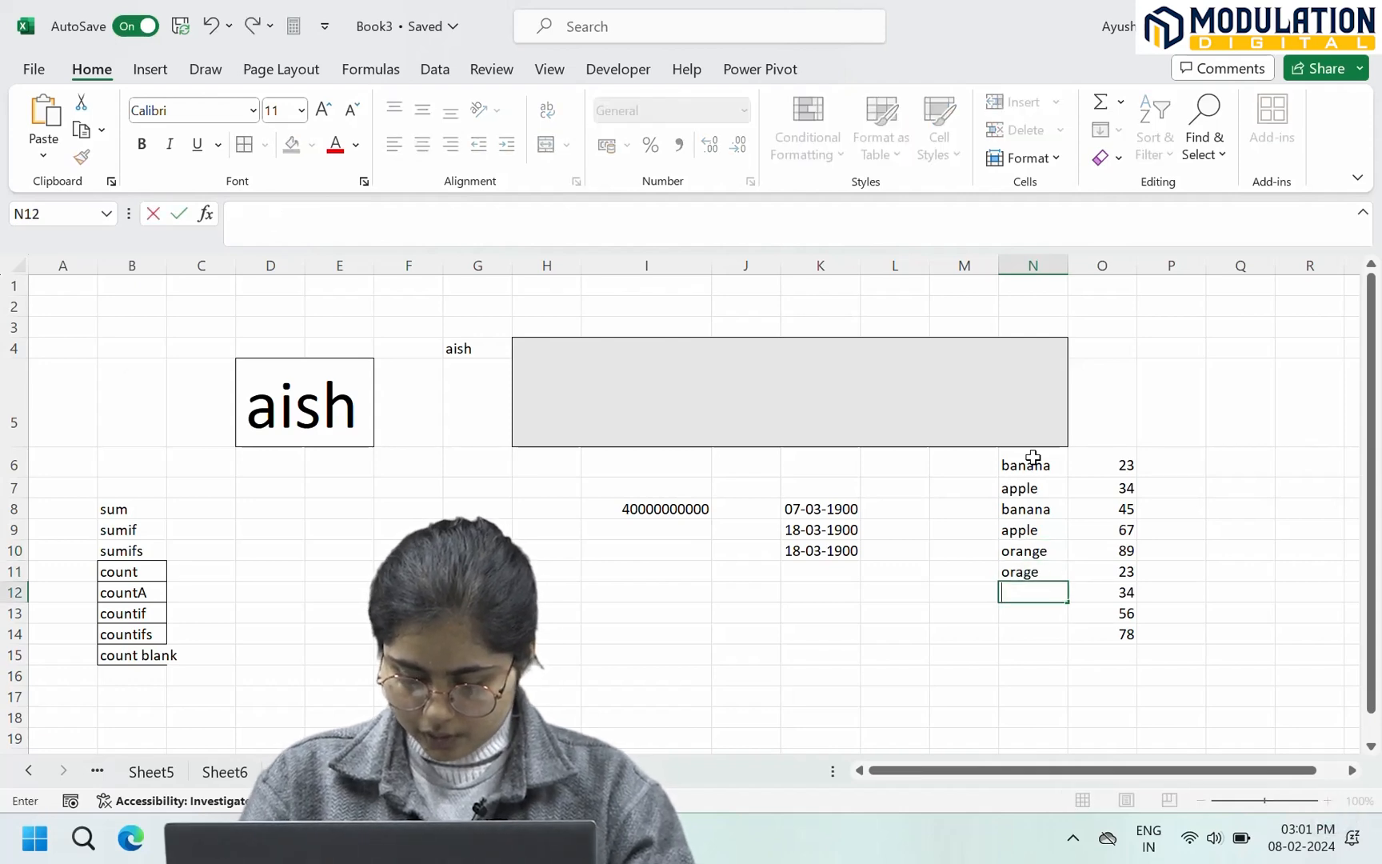
{"action": "key", "text": "Up"}
{"action": "key", "text": "BackSpace"}
{"action": "type", "text": "ora"}
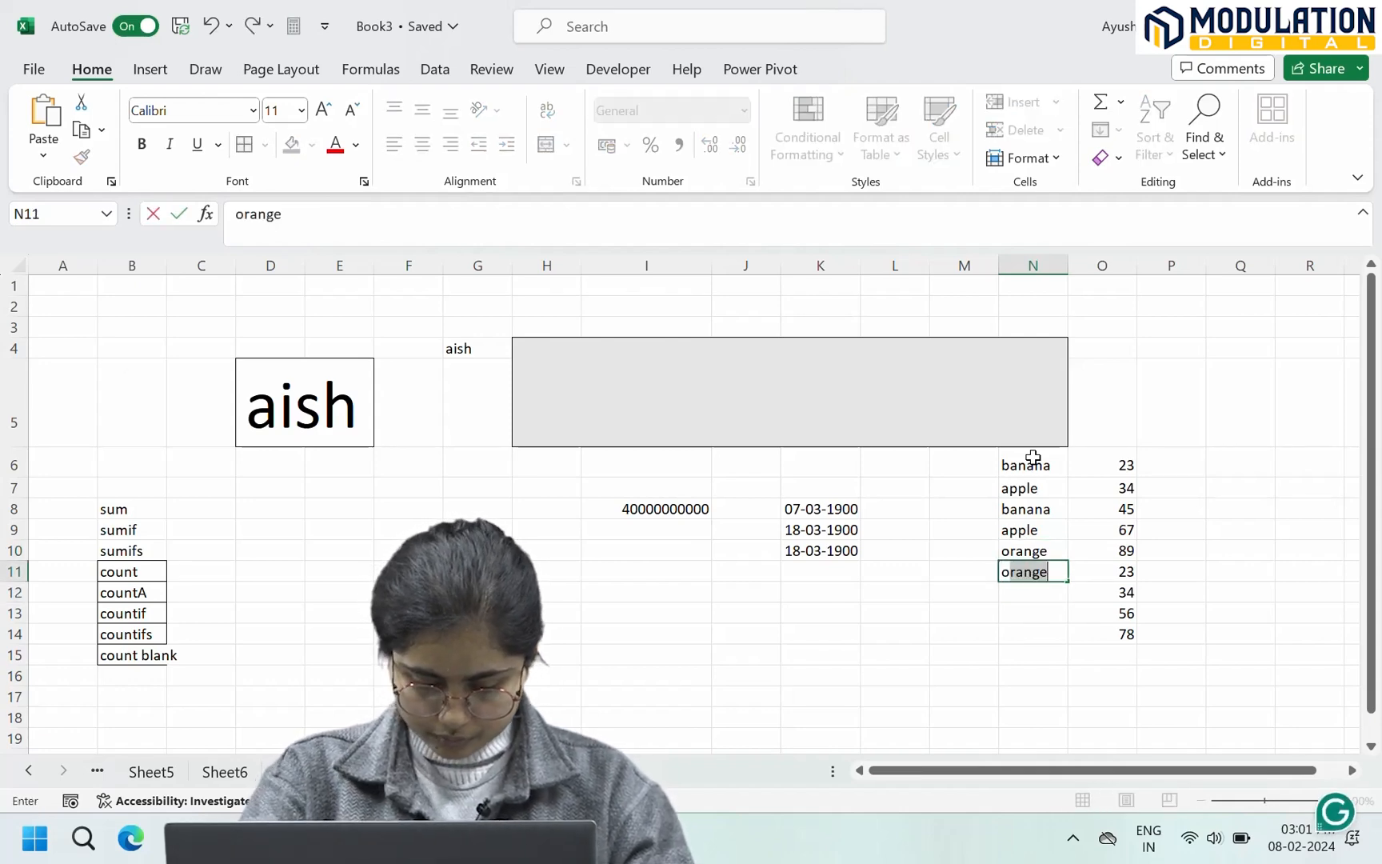
{"action": "type", "text": "nge"}
{"action": "key", "text": "Return"}
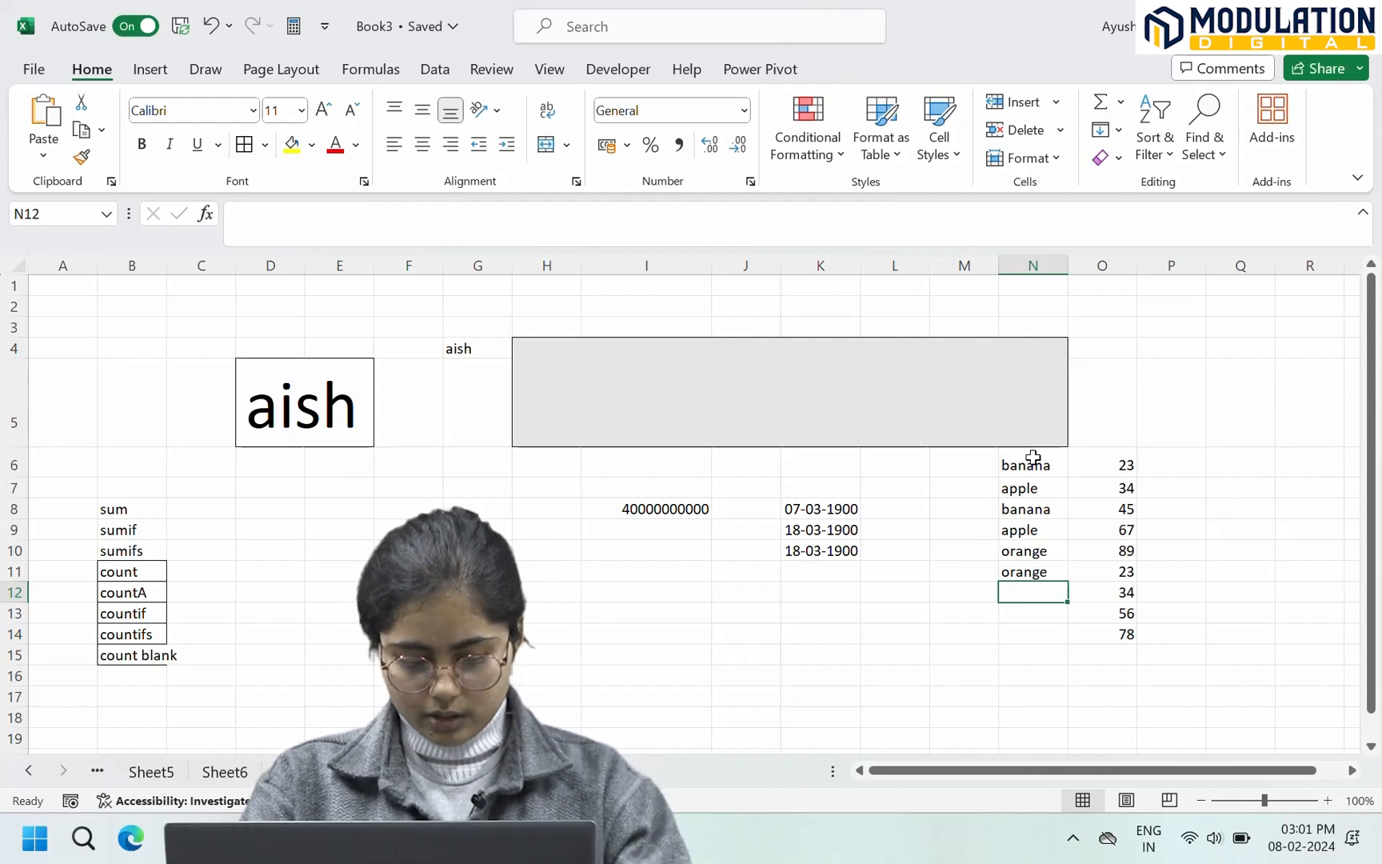
Step: Enter mango in cell N12, keeping the word only once in the cell
{"action": "type", "text": "man"}
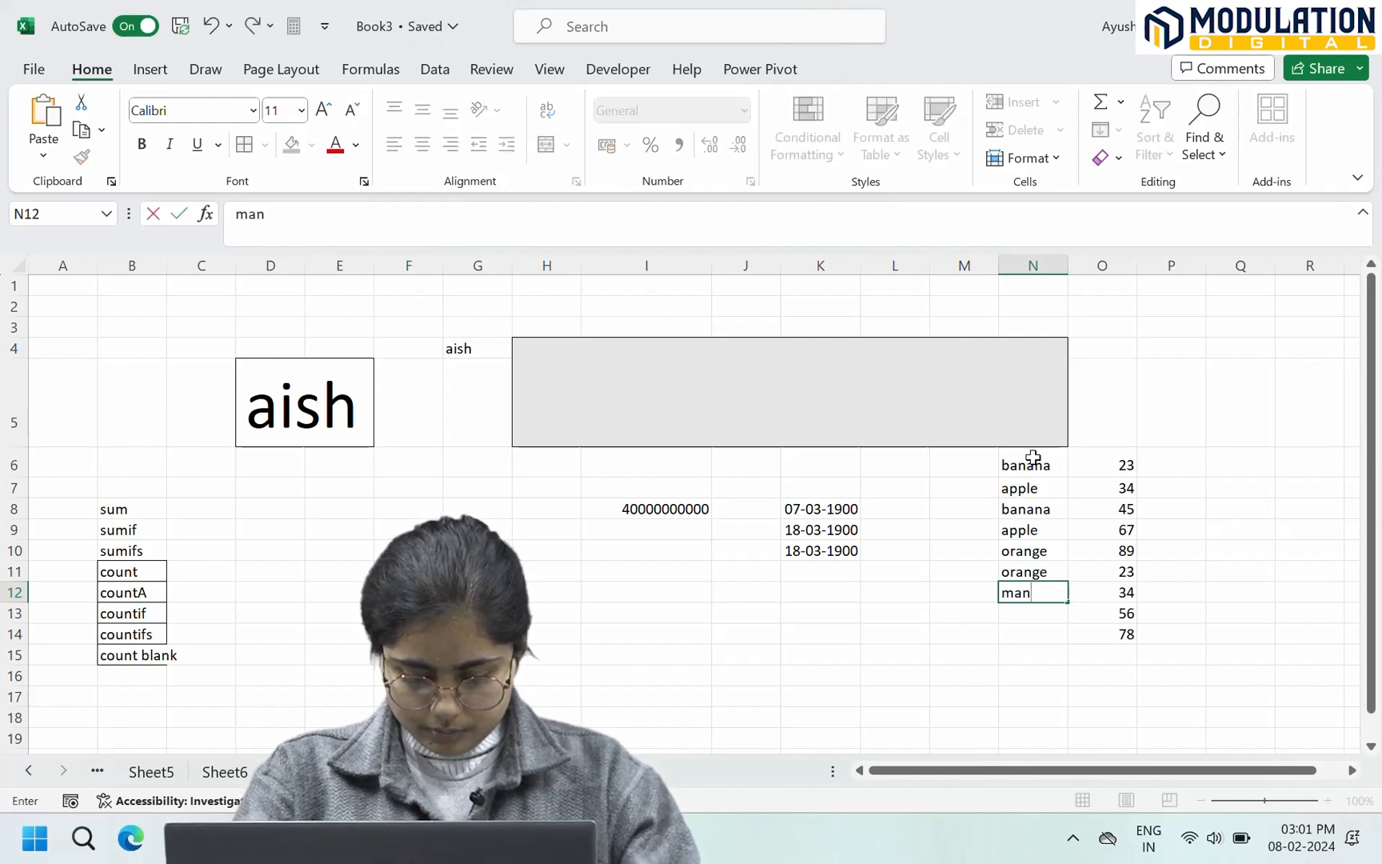
{"action": "type", "text": "go mango mang"}
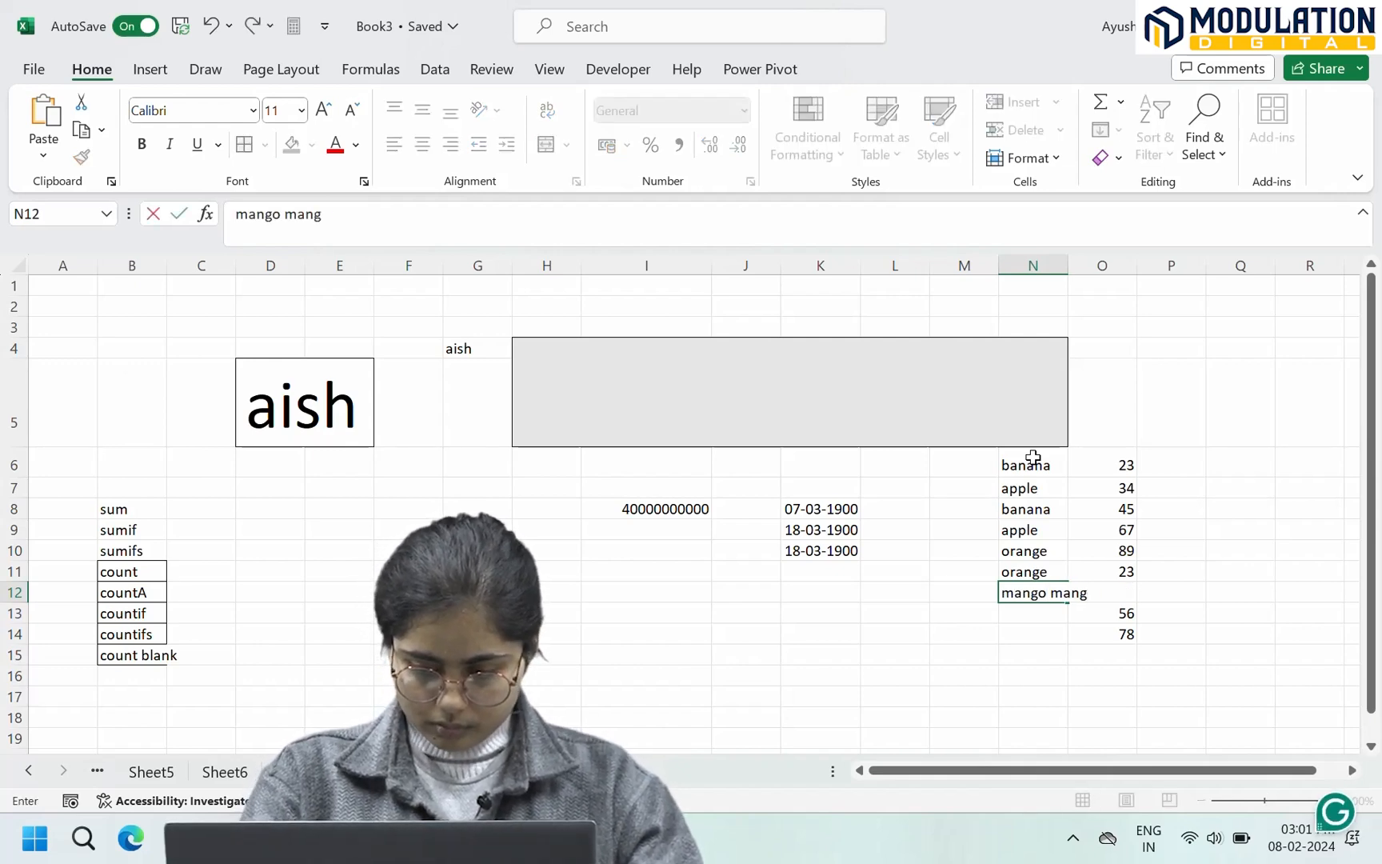
{"action": "key", "text": "BackSpace"}
{"action": "key", "text": "BackSpace"}
{"action": "key", "text": "BackSpace"}
{"action": "key", "text": "BackSpace"}
{"action": "key", "text": "BackSpace"}
{"action": "key", "text": "BackSpace"}
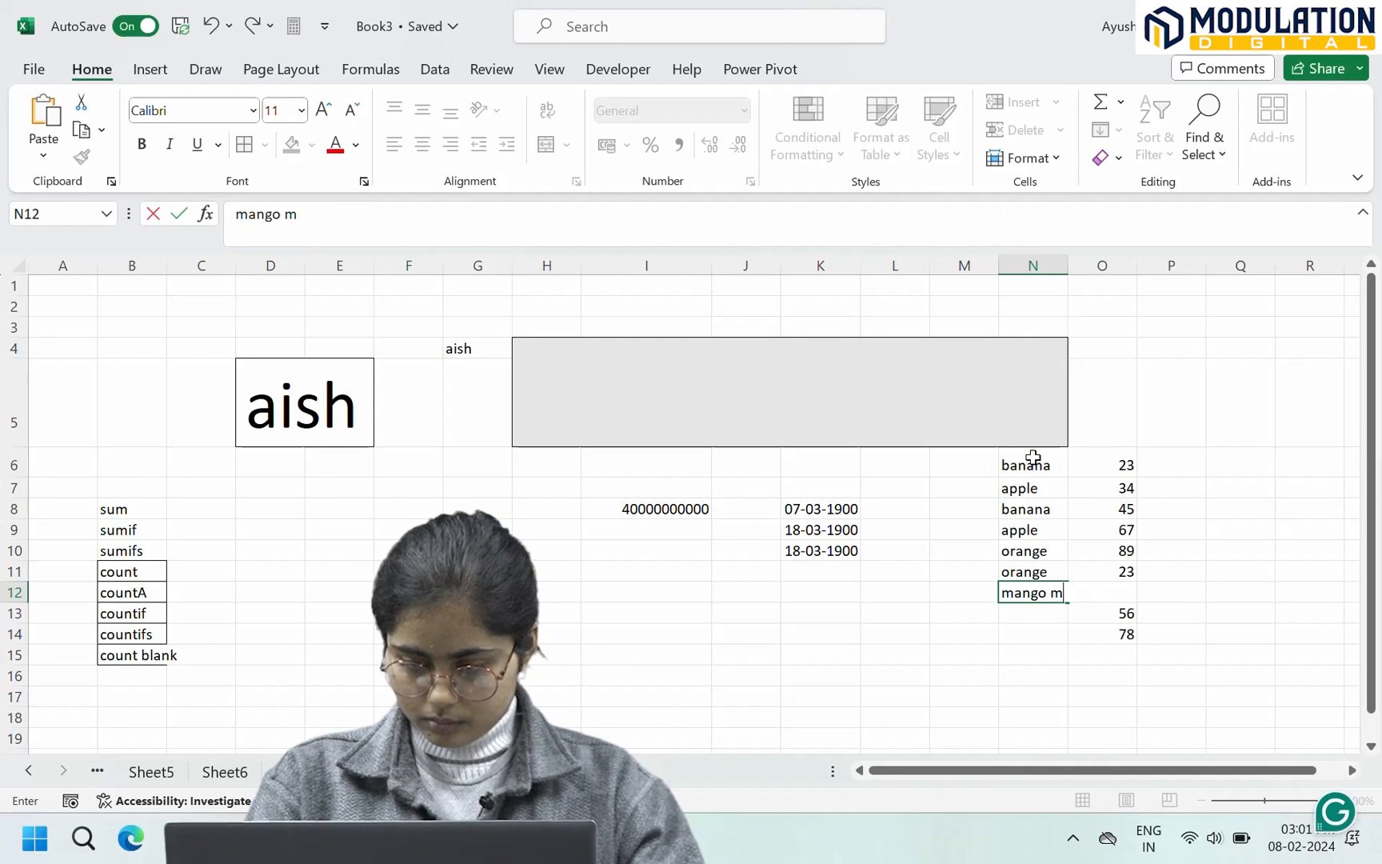
{"action": "key", "text": "Return"}
Step: Complete the fruit names with mango in cell N13 and papaya in cell N14
{"action": "type", "text": "mango"}
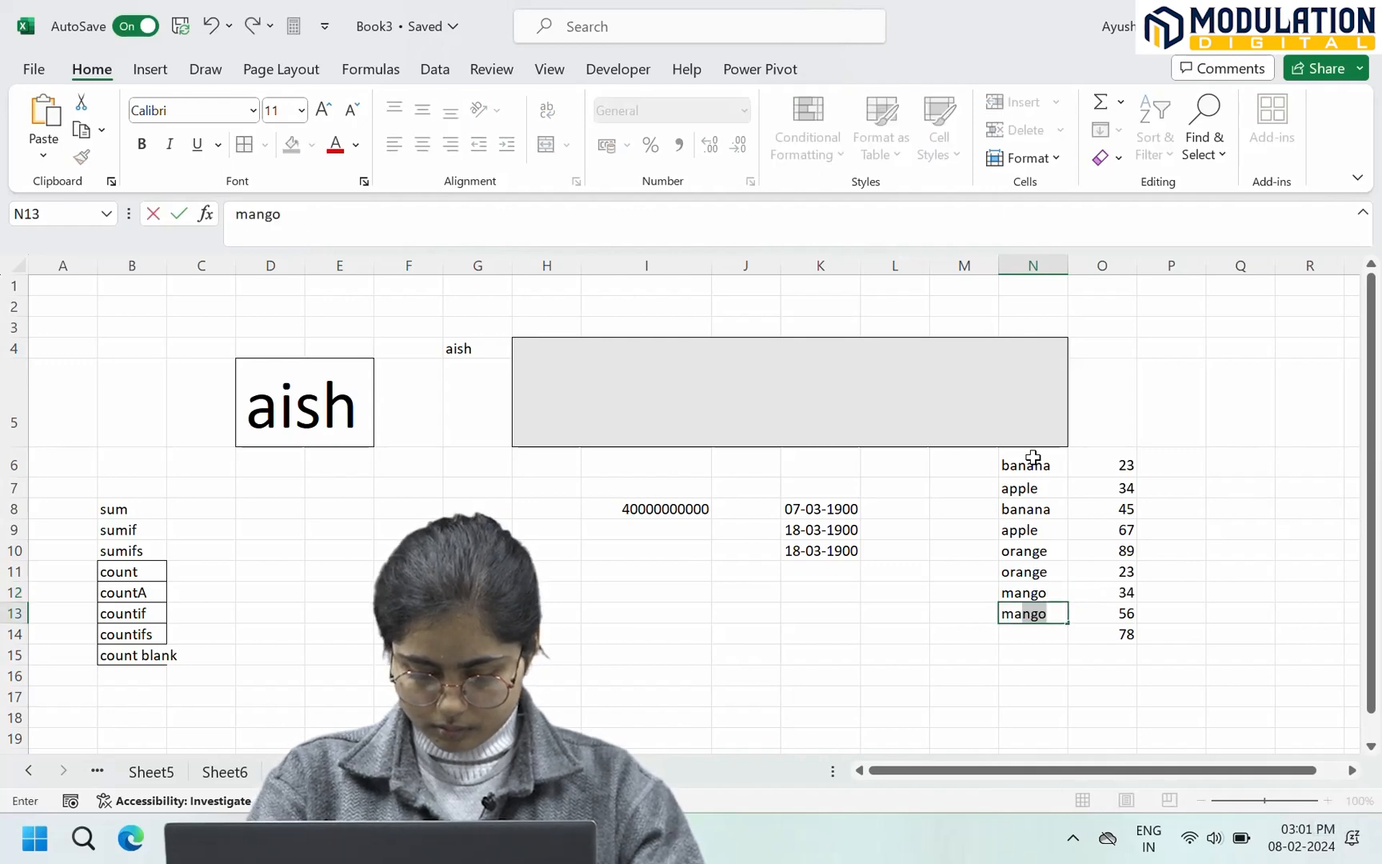
{"action": "key", "text": "Return"}
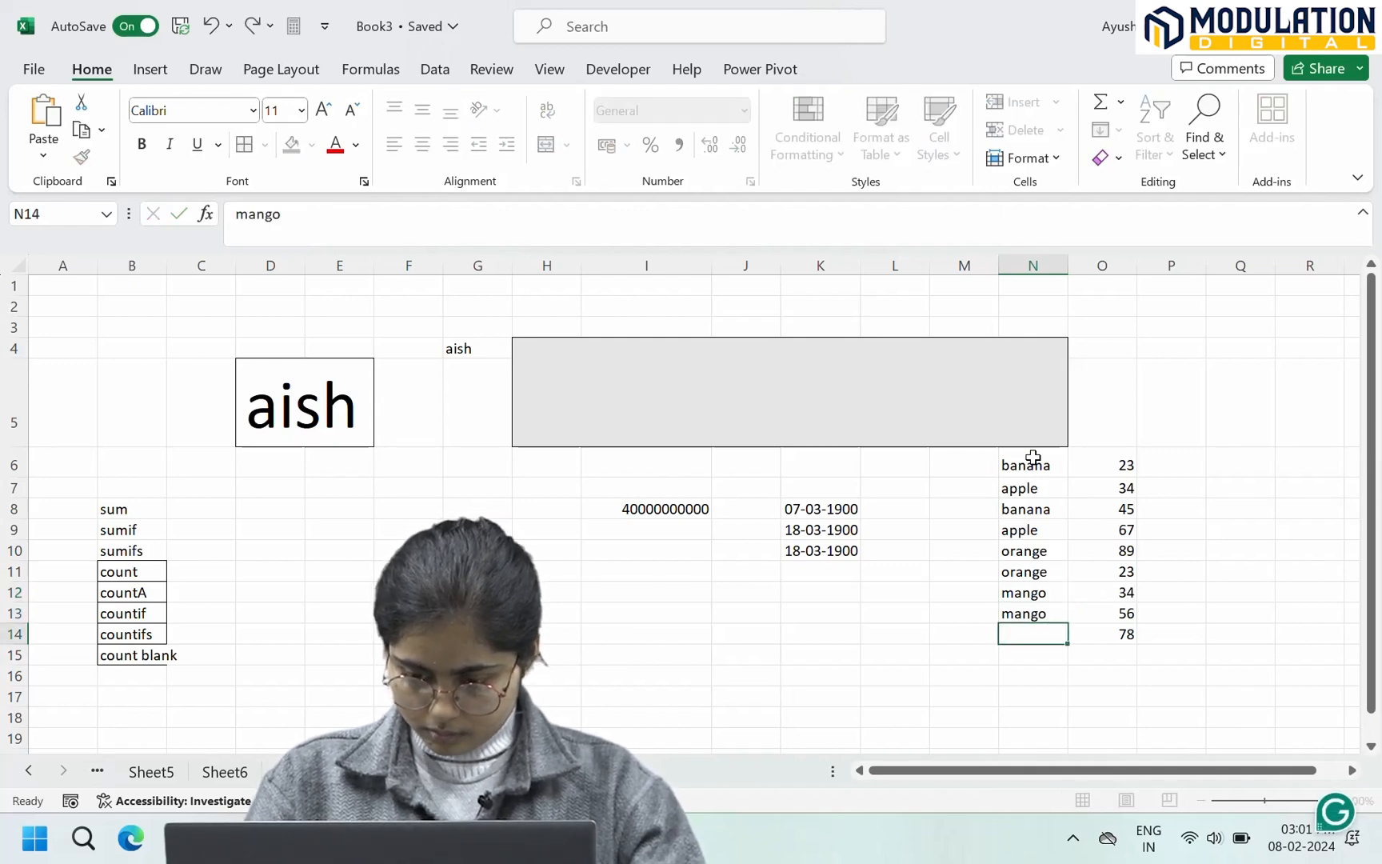
{"action": "type", "text": "papaya"}
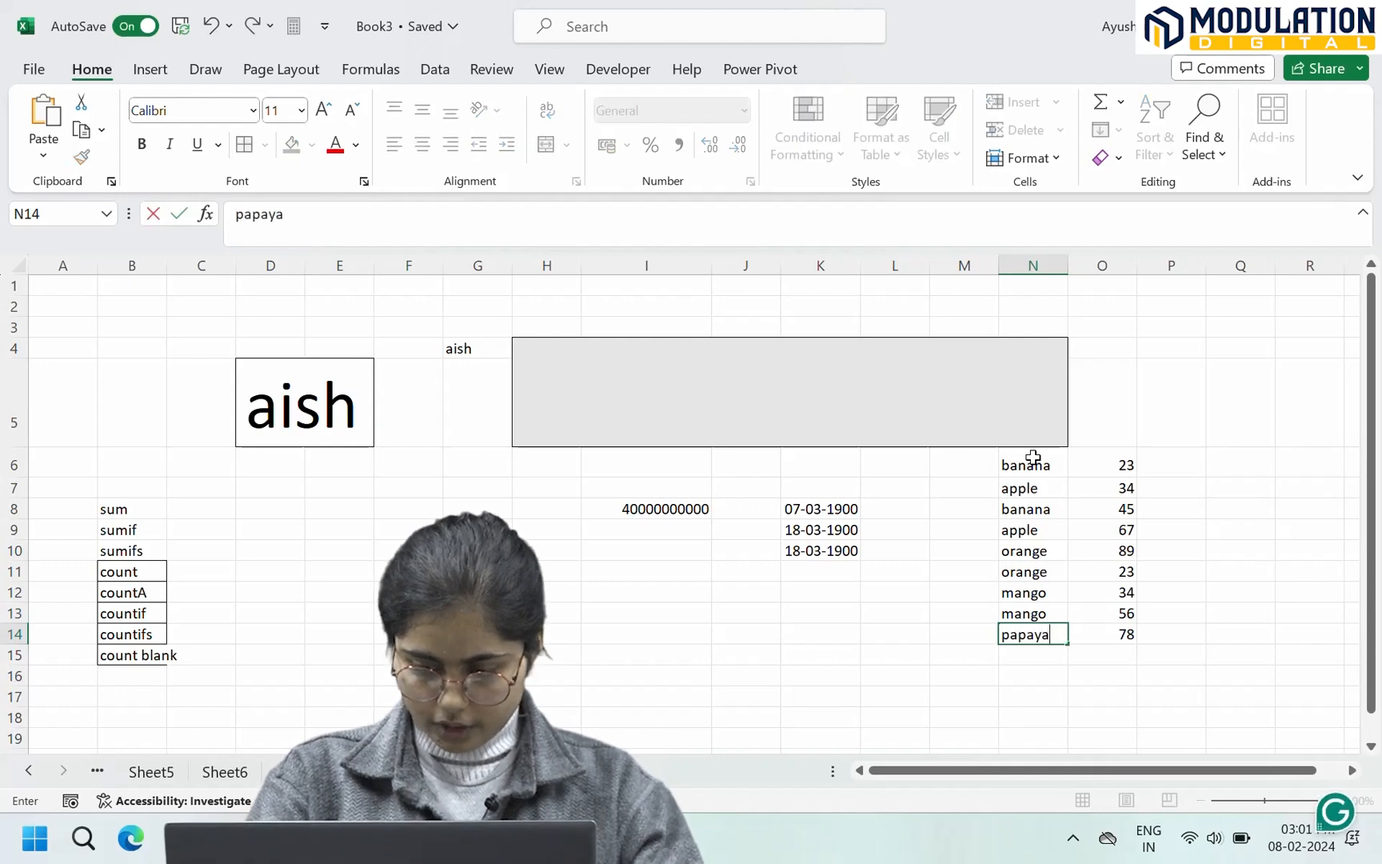
{"action": "key", "text": "Return"}
{"action": "key", "text": "Up"}
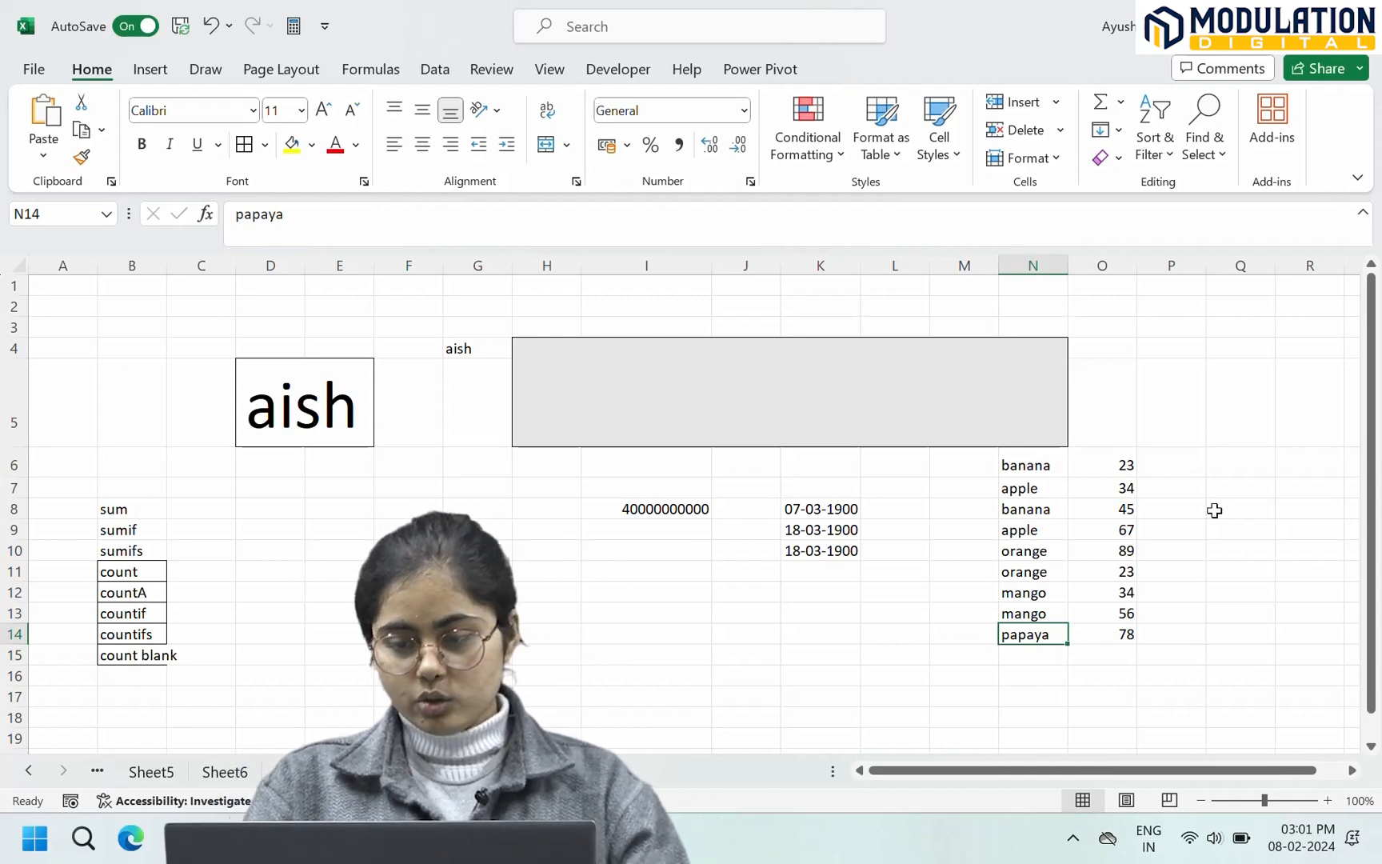
Step: Enter the label sum in cell M15, below the fruit table
{"action": "left_click", "coordinate": [960, 654]}
{"action": "type", "text": "sum"}
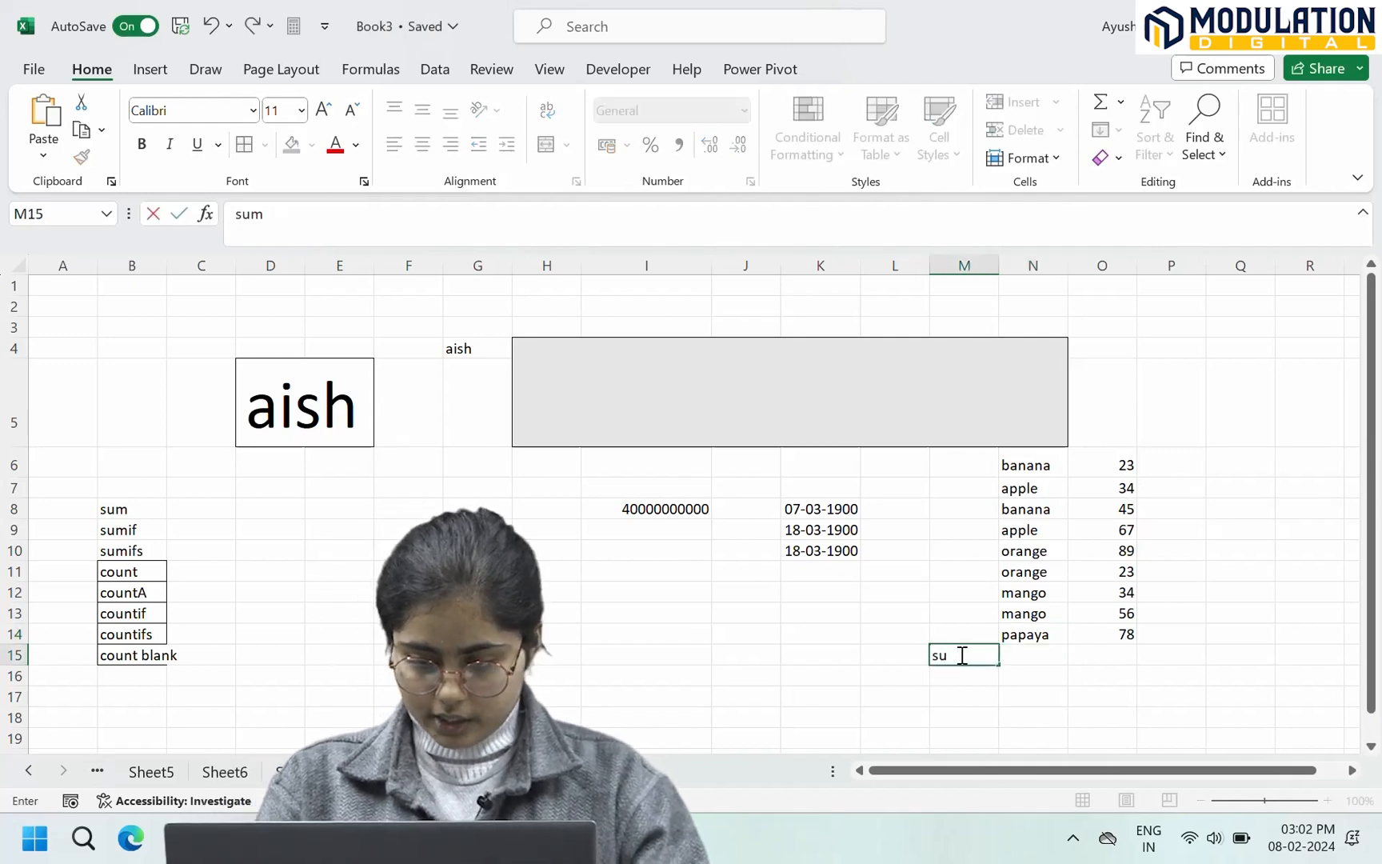
{"action": "key", "text": "Tab"}
{"action": "key", "text": "Tab"}
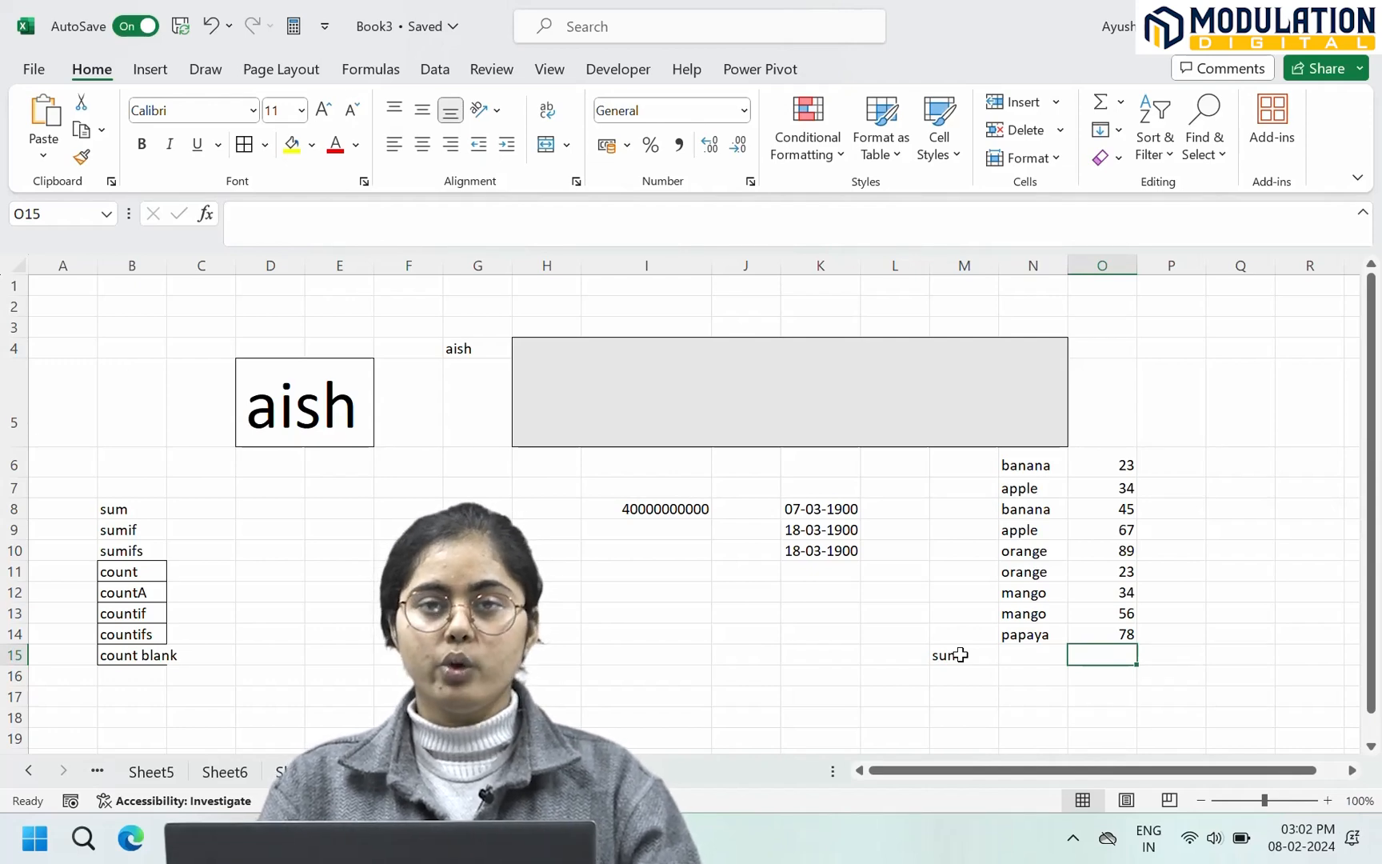
Step: Add up the number column in cell O15 with the formula =SUM(O6:O14)
{"action": "type", "text": "="}
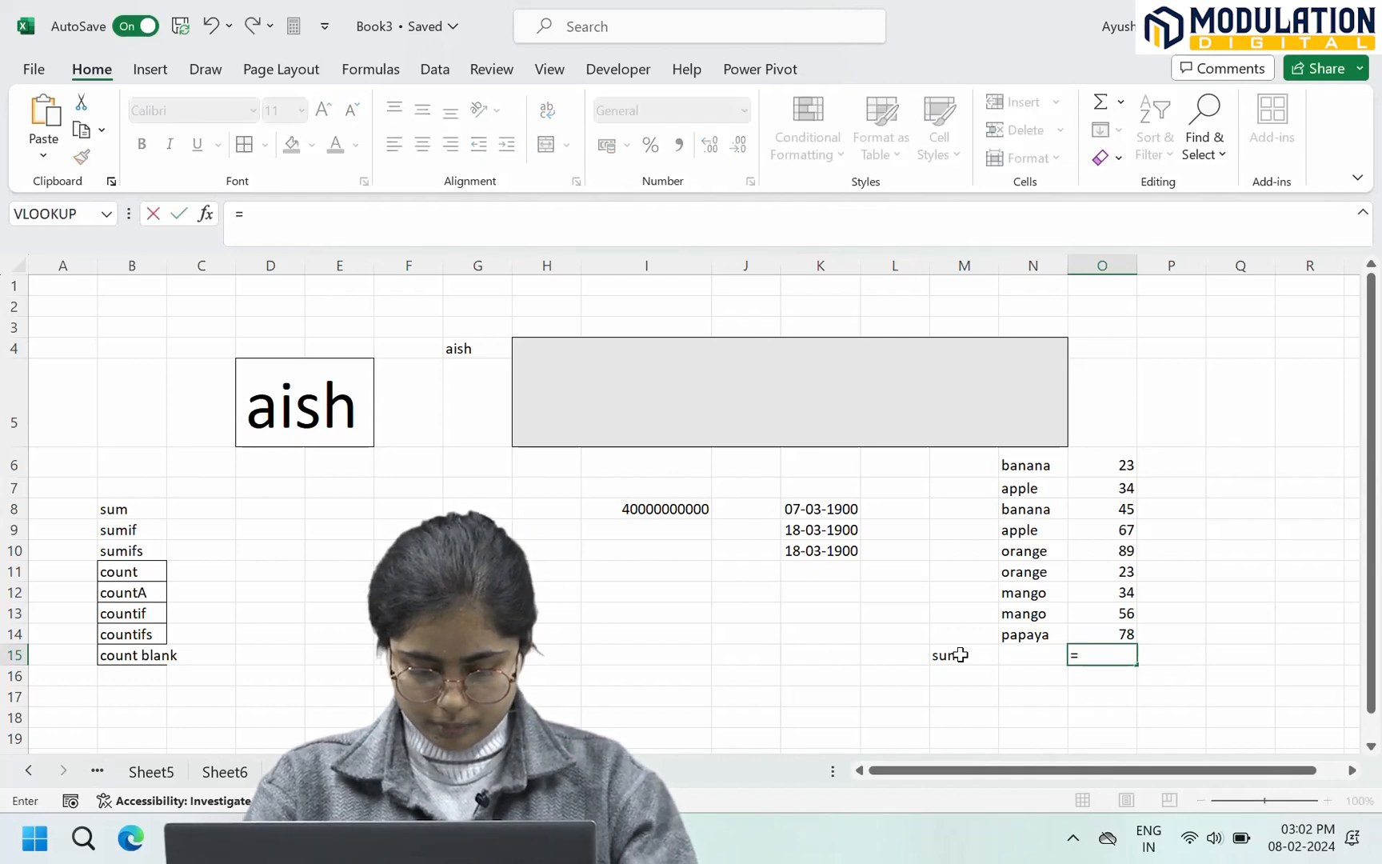
{"action": "type", "text": "sum("}
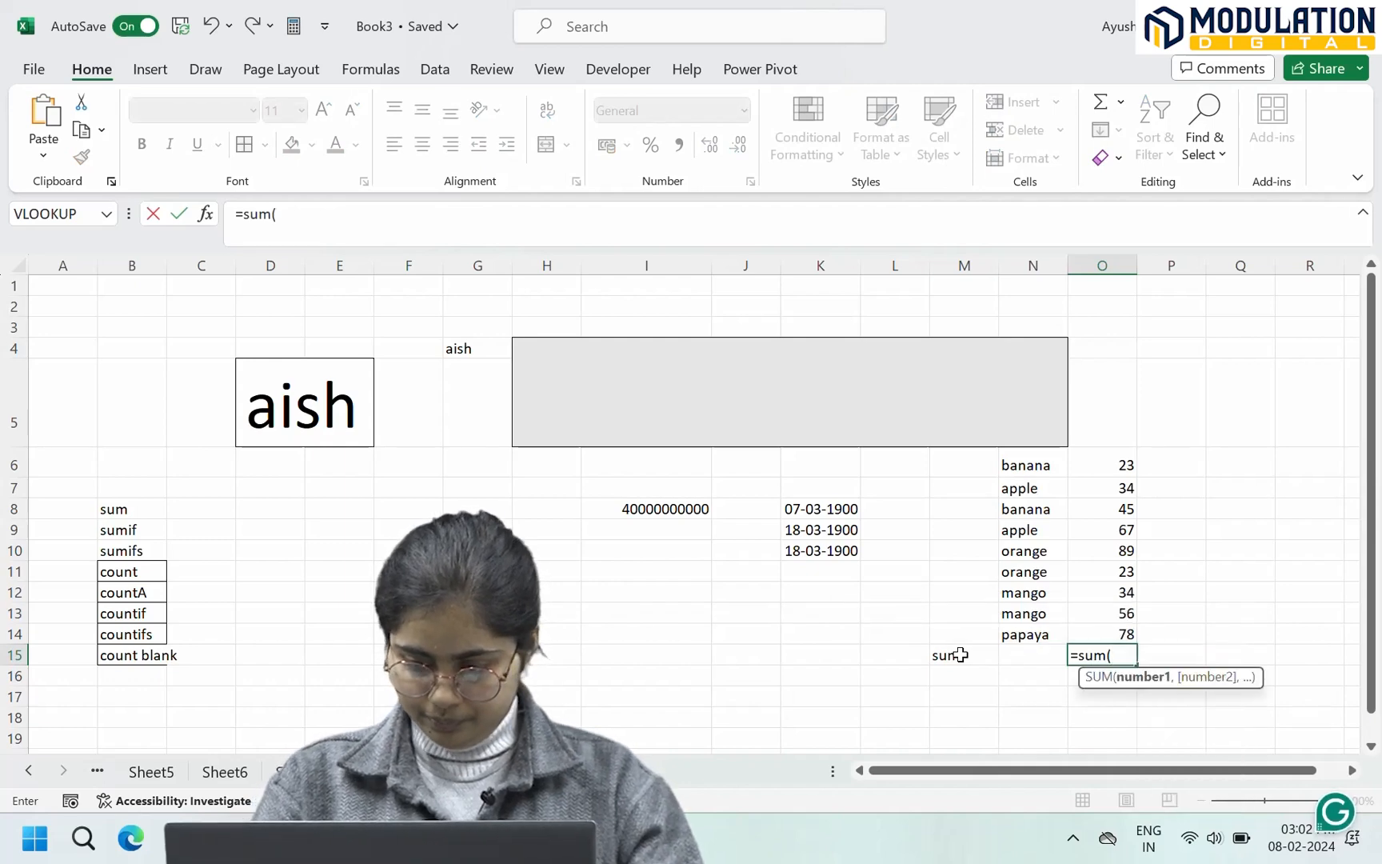
{"action": "left_click_drag", "start_coordinate": [1114, 456], "coordinate": [1096, 640]}
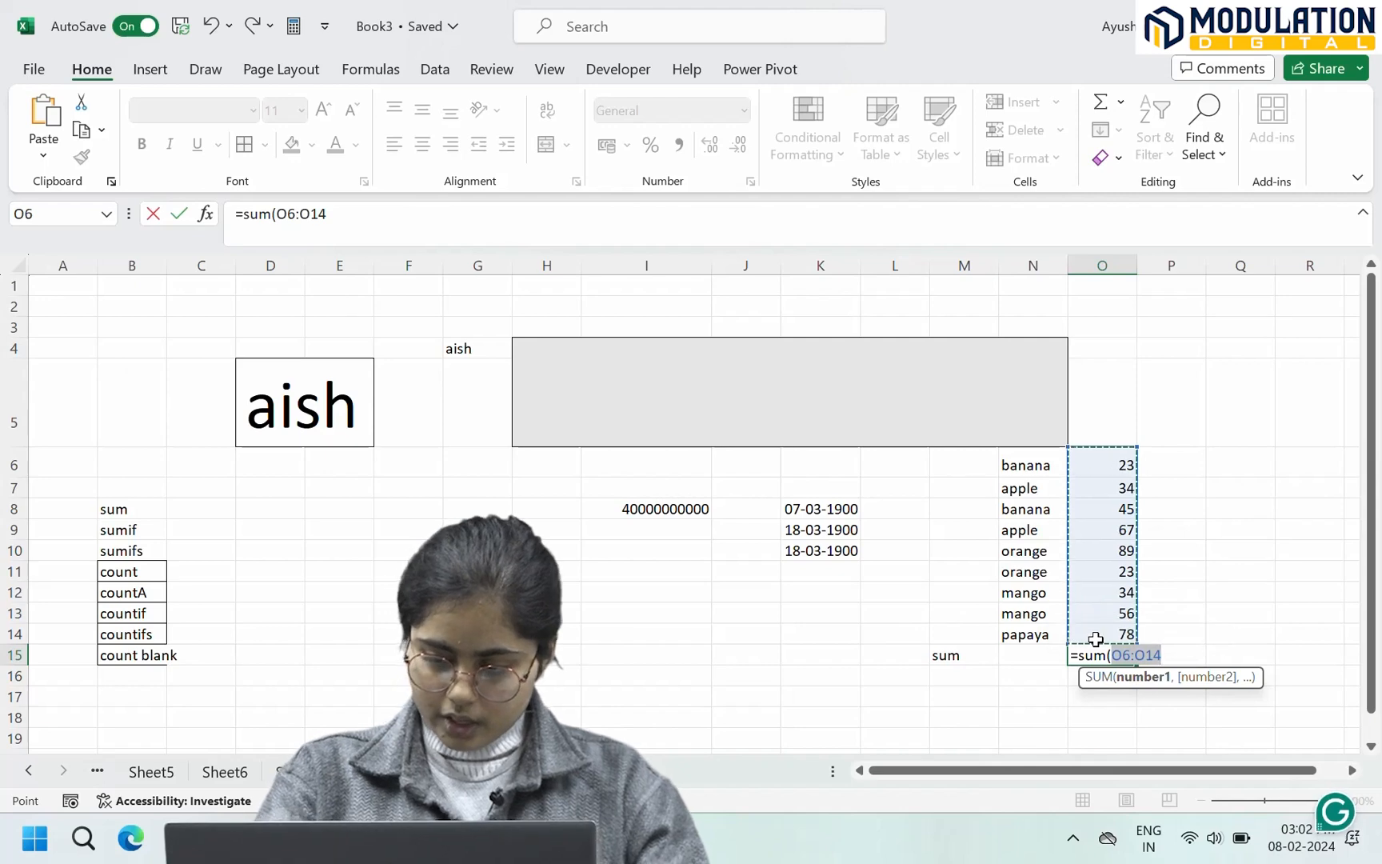
{"action": "type", "text": ")"}
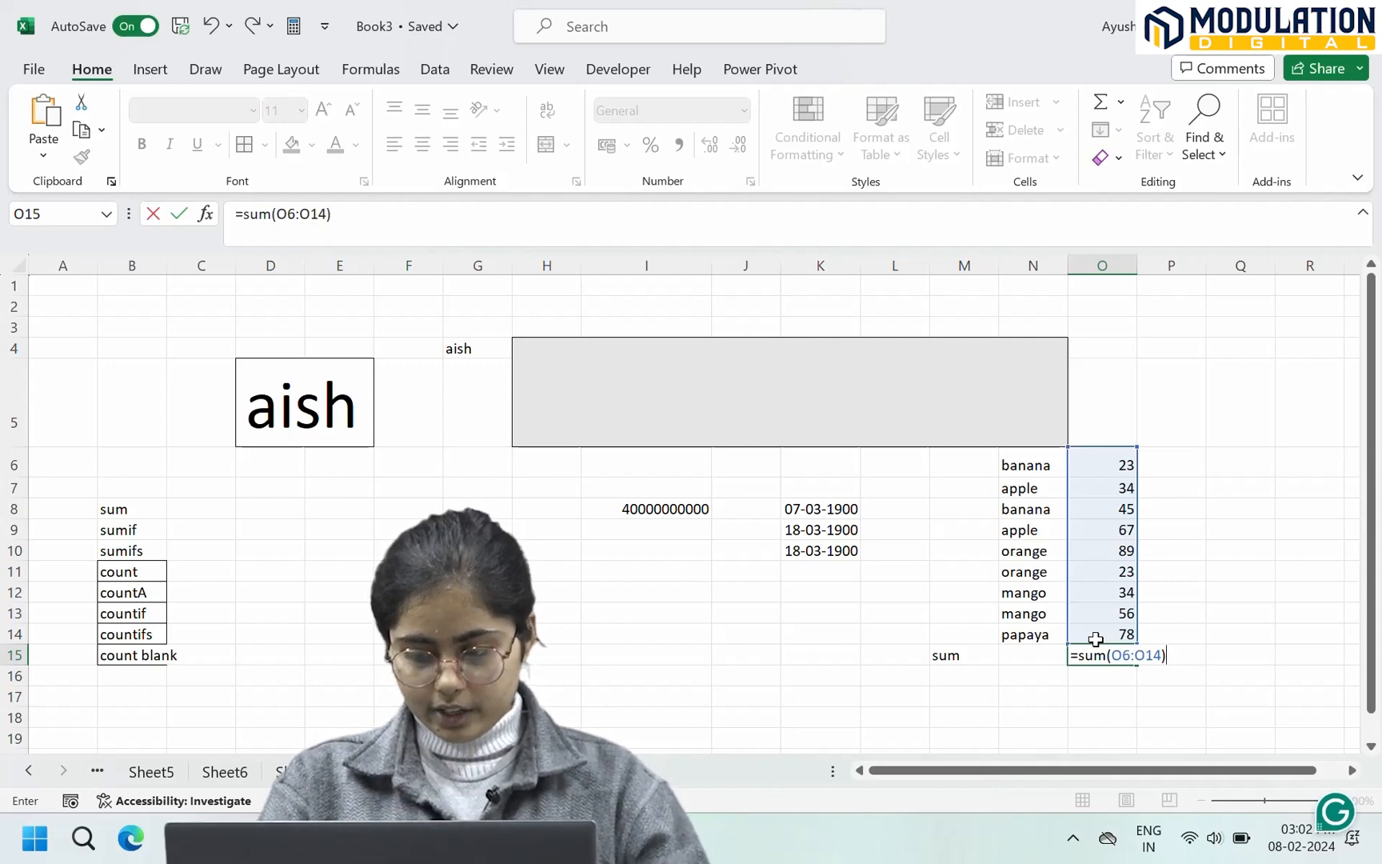
{"action": "key", "text": "Return"}
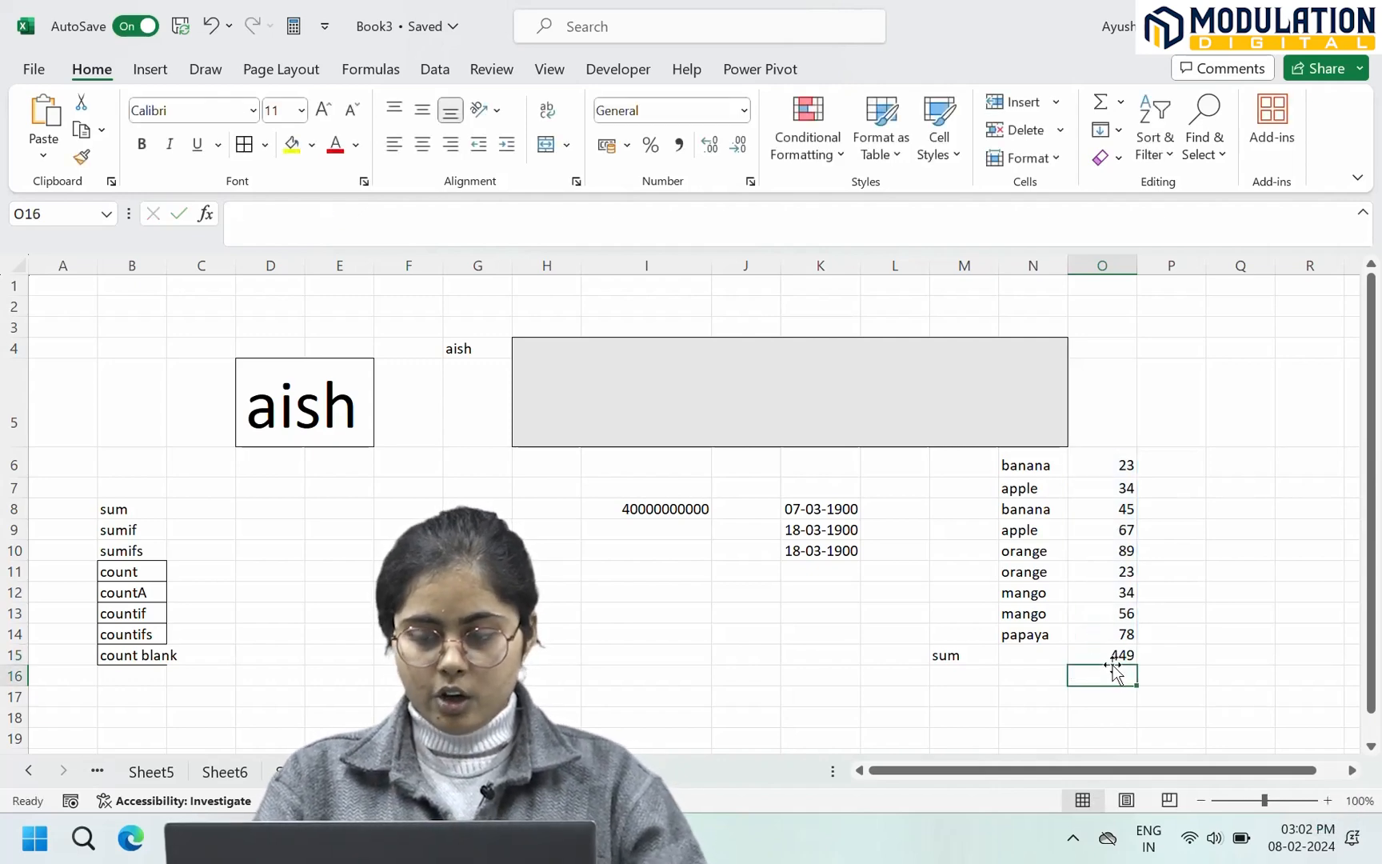
{"action": "left_click", "coordinate": [1110, 653]}
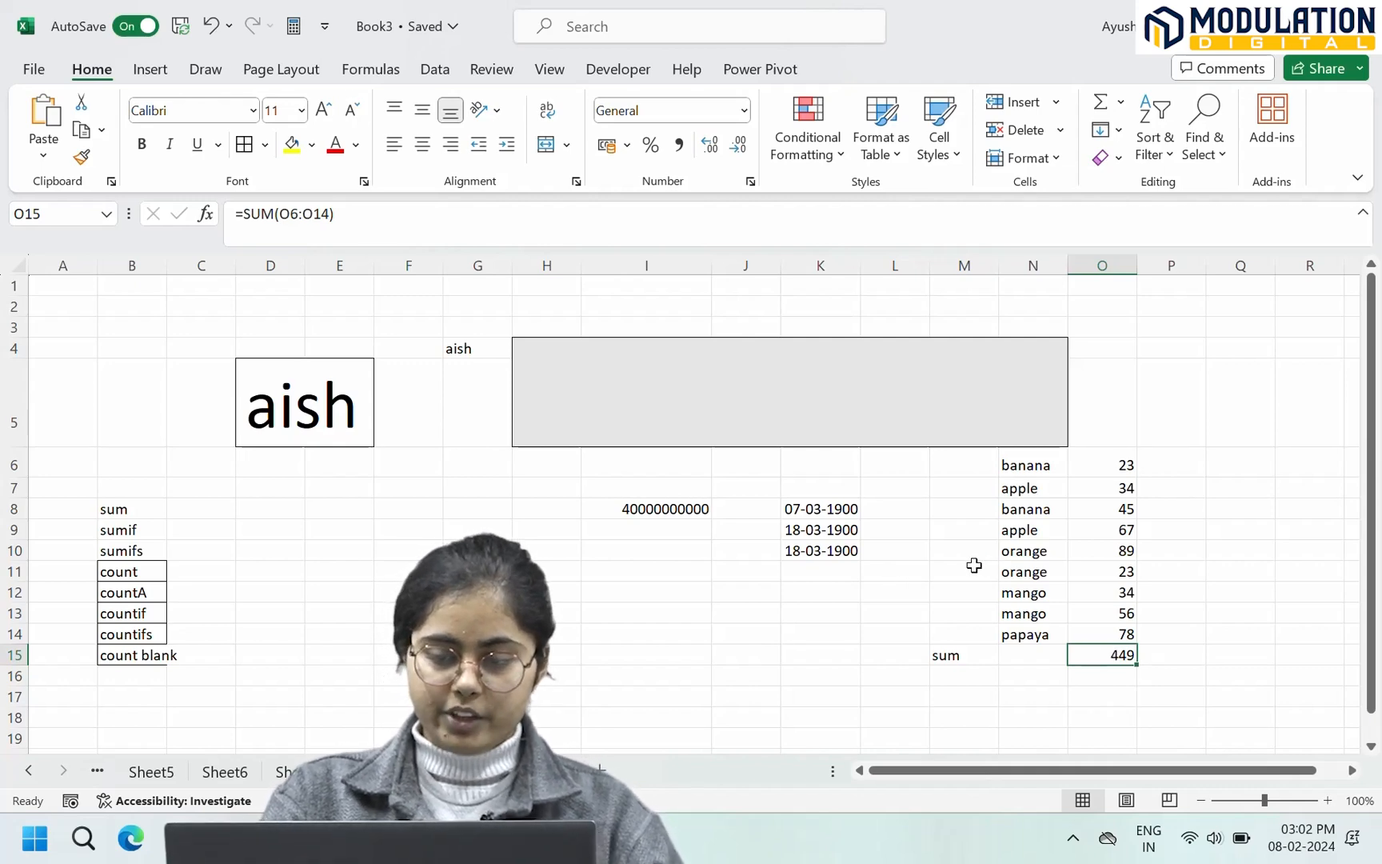
Step: Enter banana as the criterion in cell M11 and the label sumif in cell M16
{"action": "left_click", "coordinate": [963, 567]}
{"action": "type", "text": "banana"}
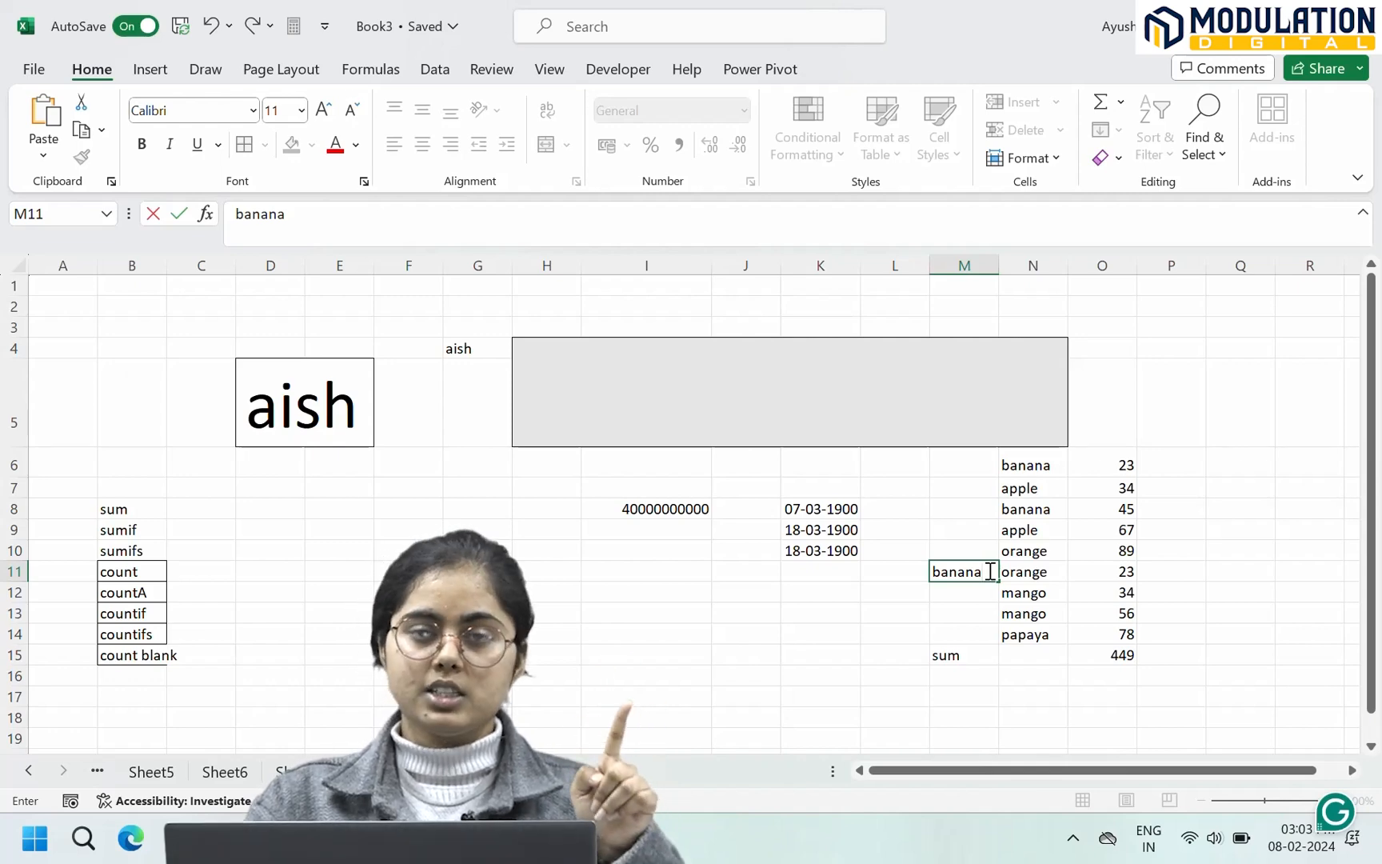
{"action": "left_click", "coordinate": [965, 679]}
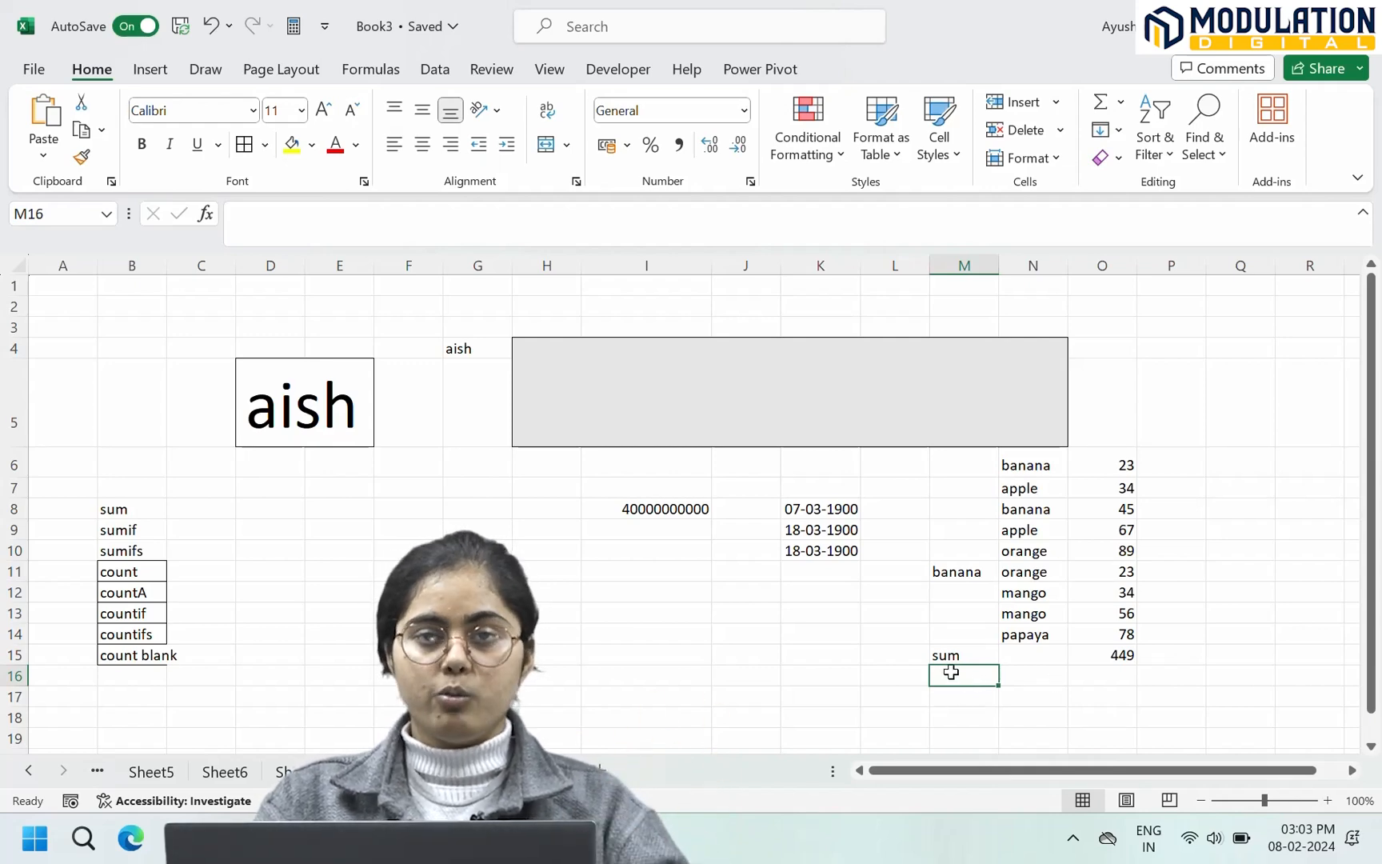
{"action": "type", "text": "sum"}
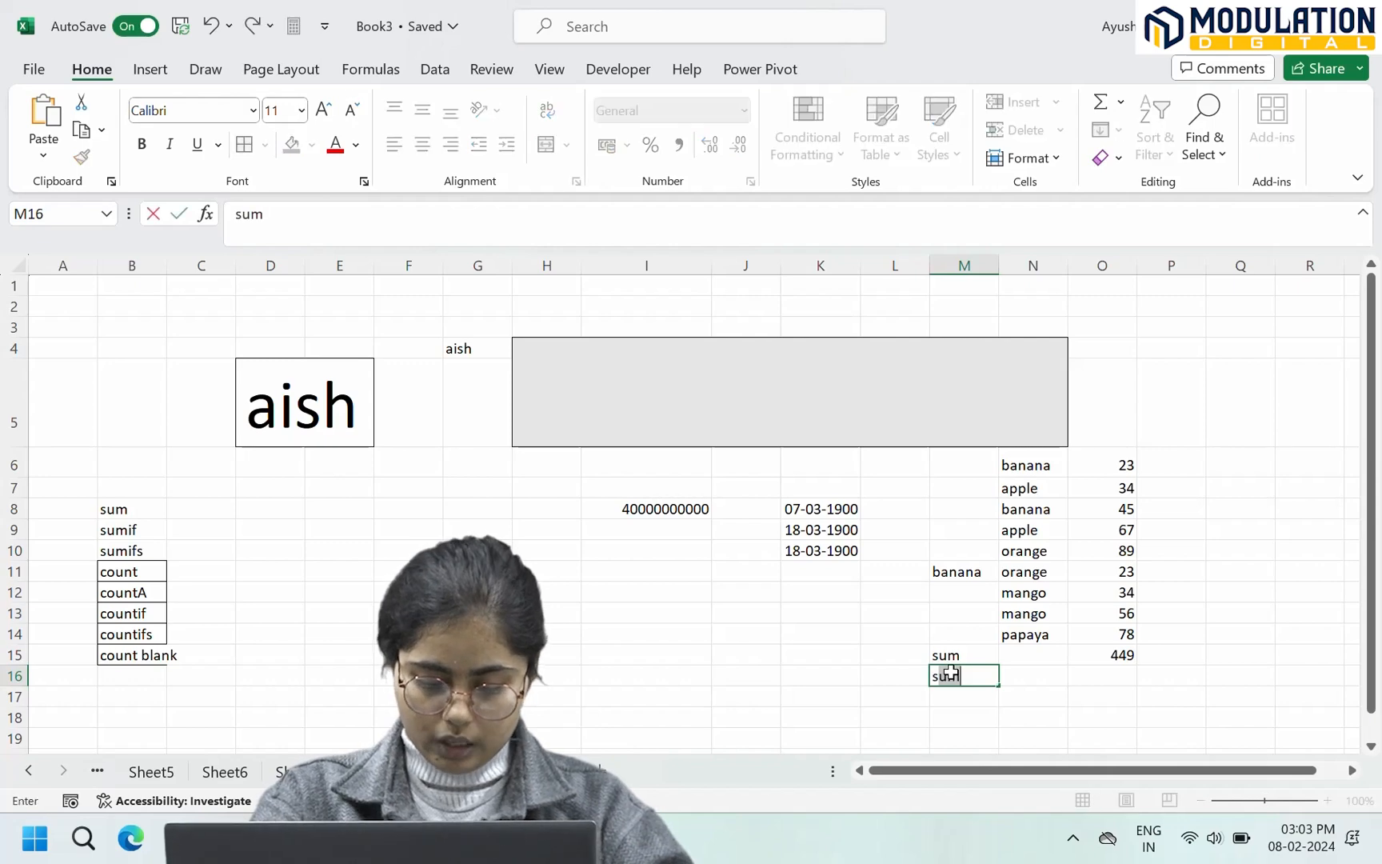
{"action": "type", "text": "if"}
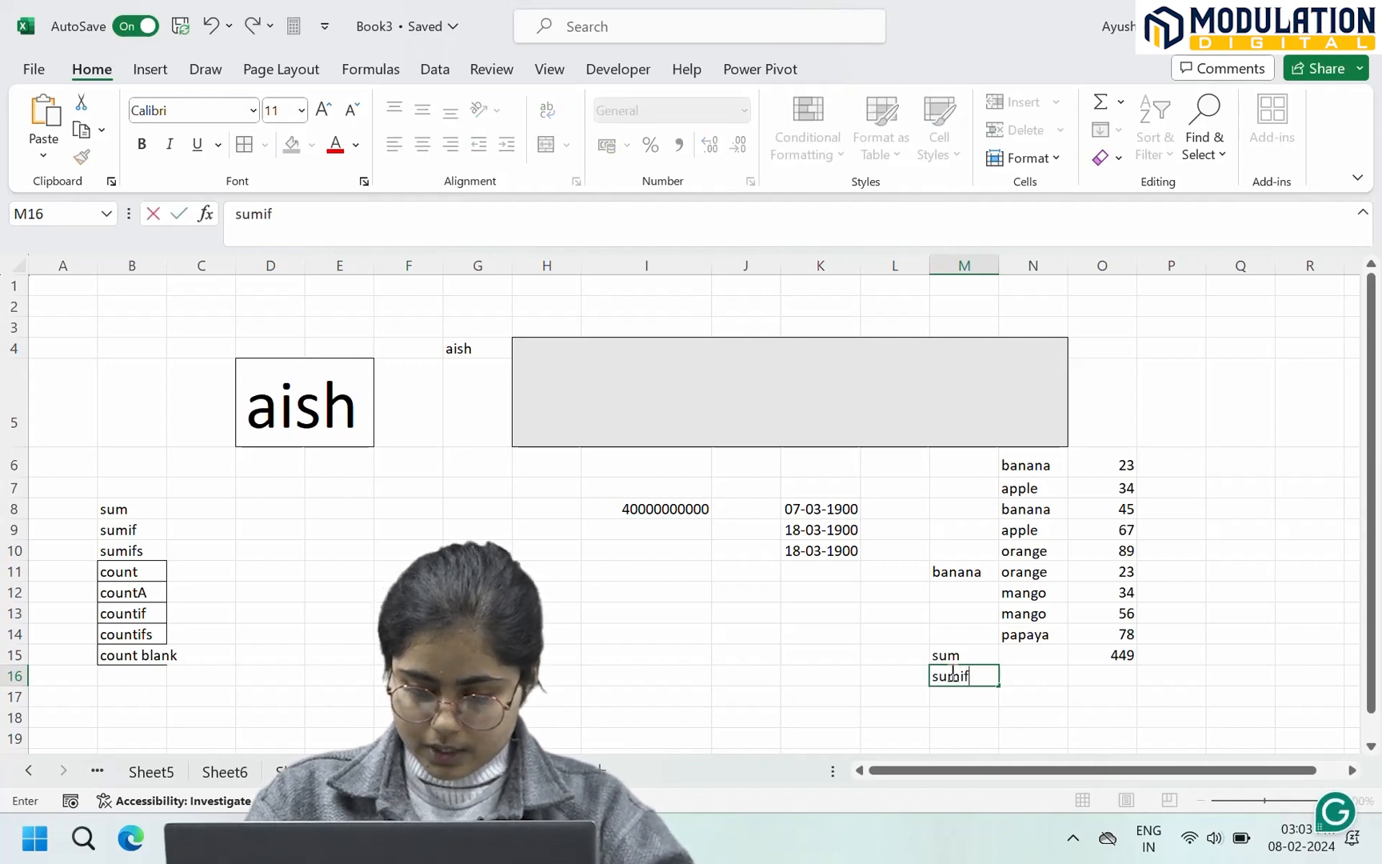
{"action": "key", "text": "Tab"}
{"action": "key", "text": "Tab"}
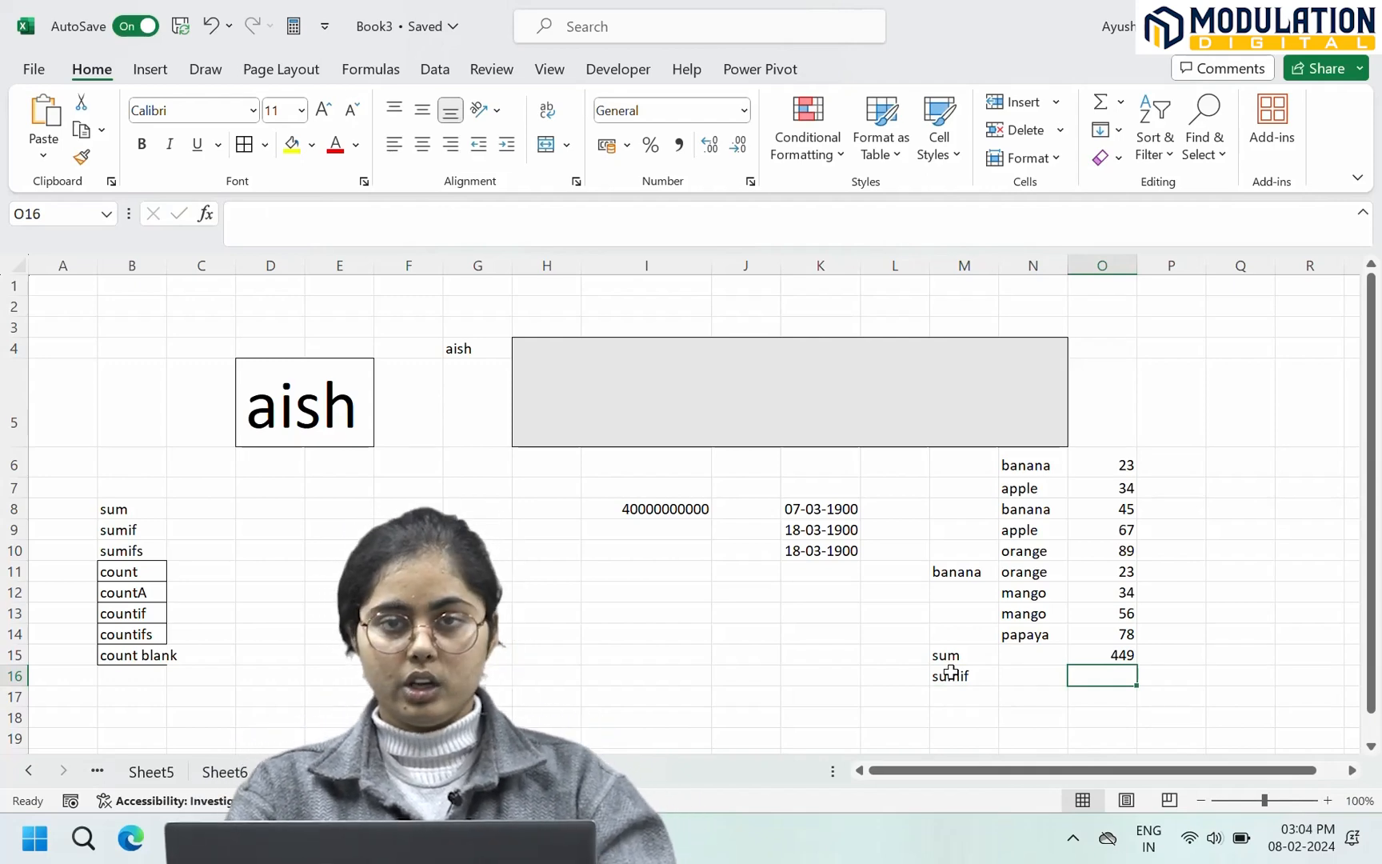
Step: Total the numbers belonging to banana in cell O16 with the formula =SUMIF(N6:N14,M11,O6:O14)
{"action": "type", "text": "=s"}
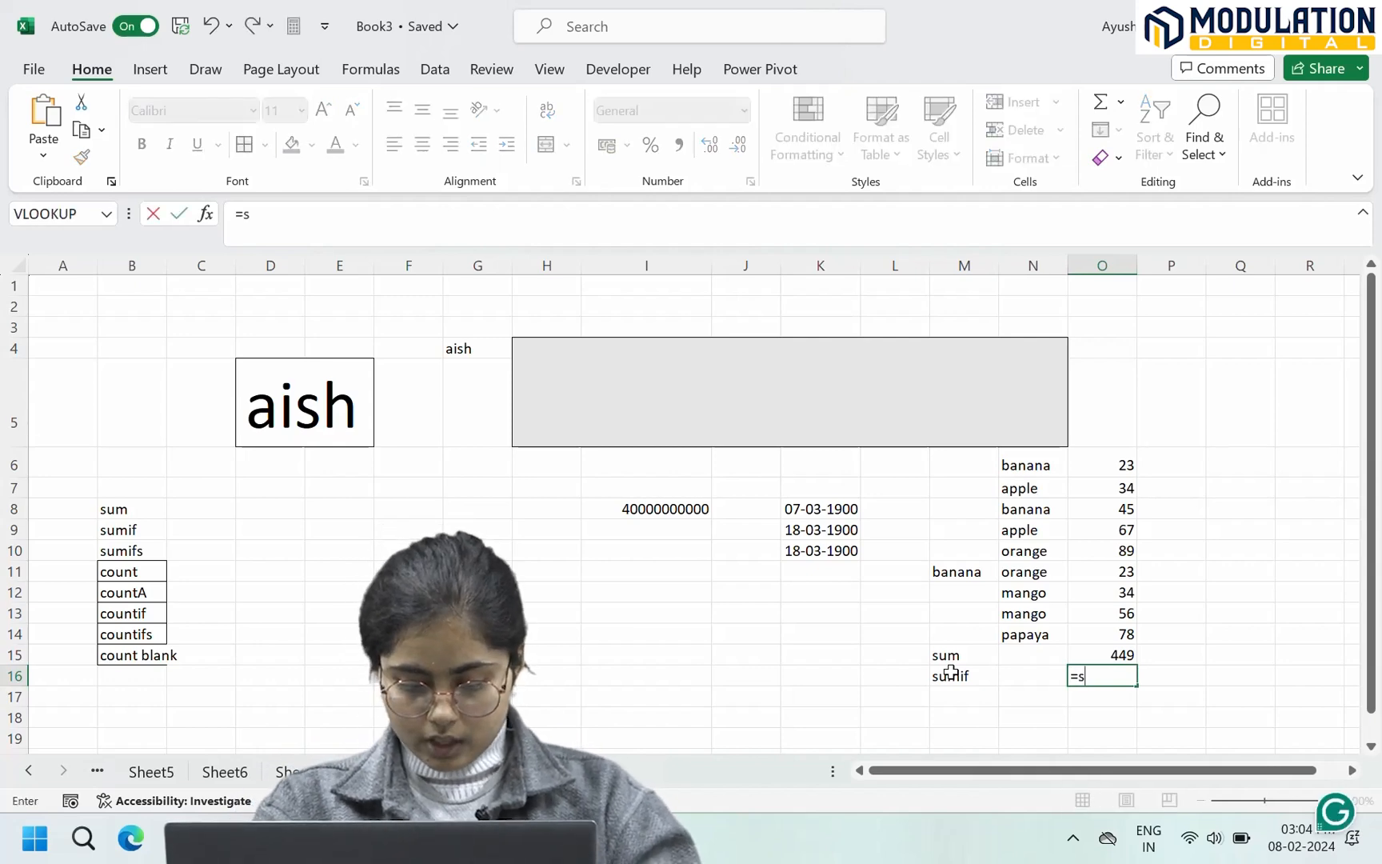
{"action": "type", "text": "umif"}
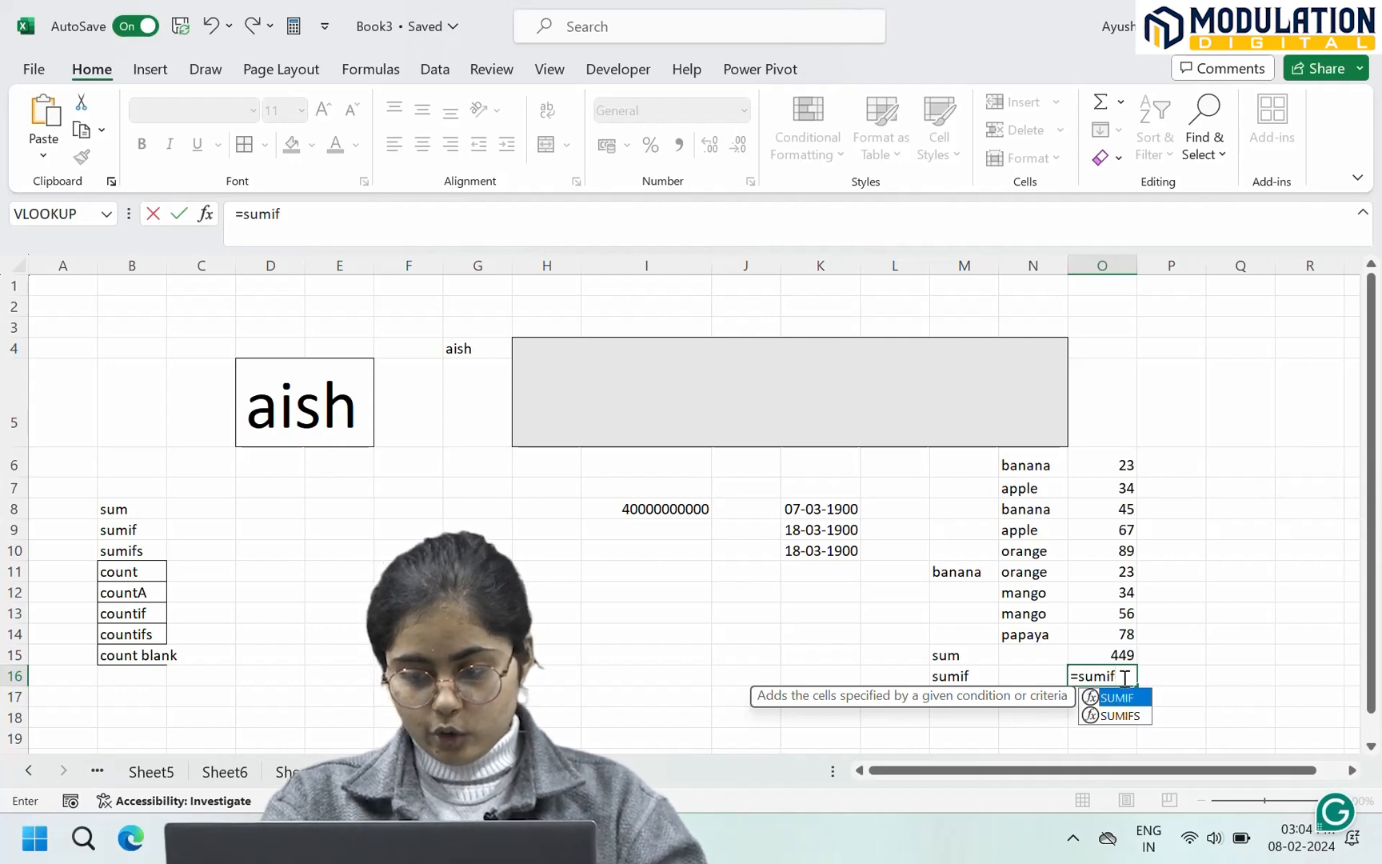
{"action": "type", "text": "("}
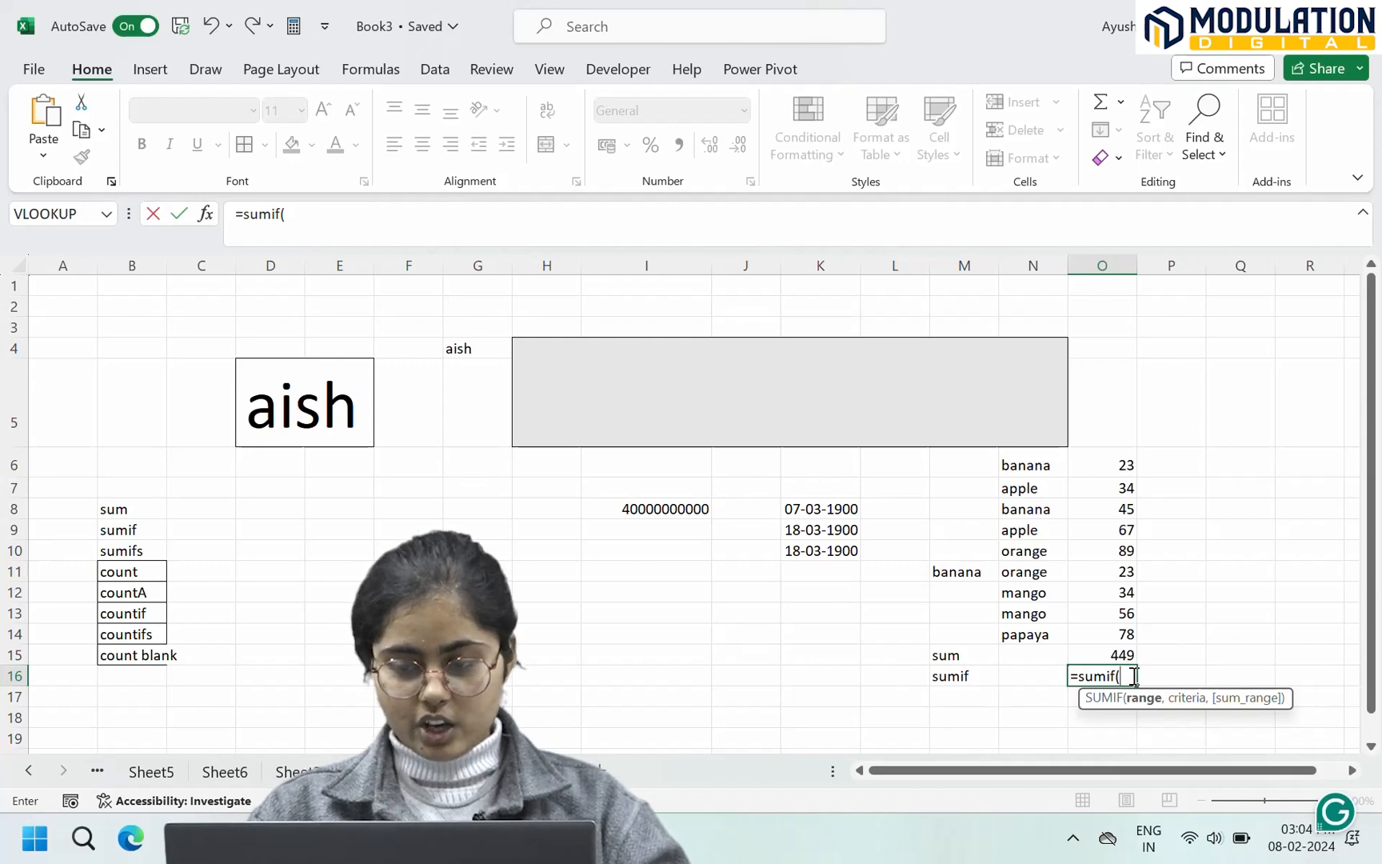
{"action": "left_click", "coordinate": [1044, 462]}
{"action": "left_click_drag", "start_coordinate": [1044, 463], "coordinate": [1041, 637]}
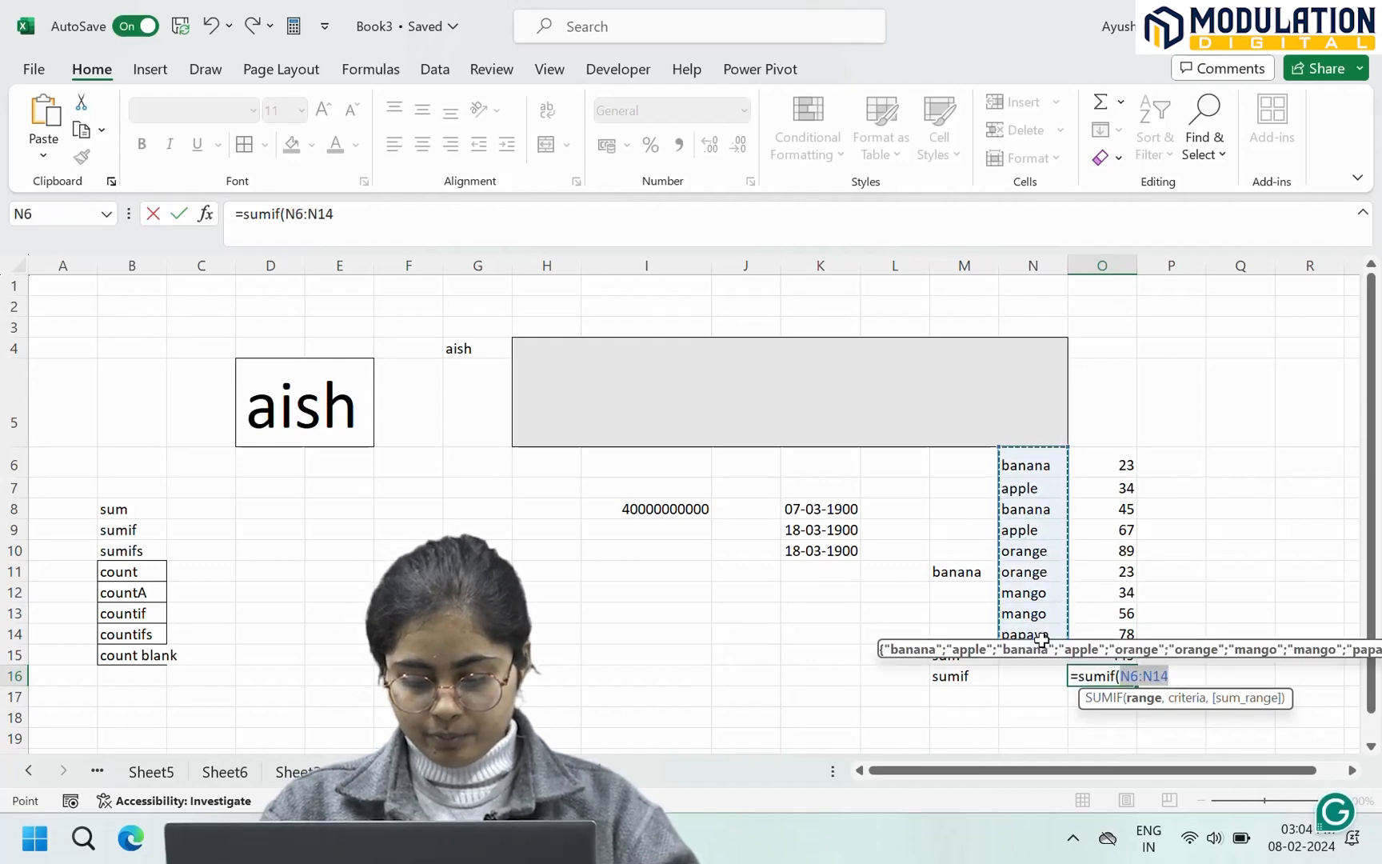
{"action": "type", "text": ","}
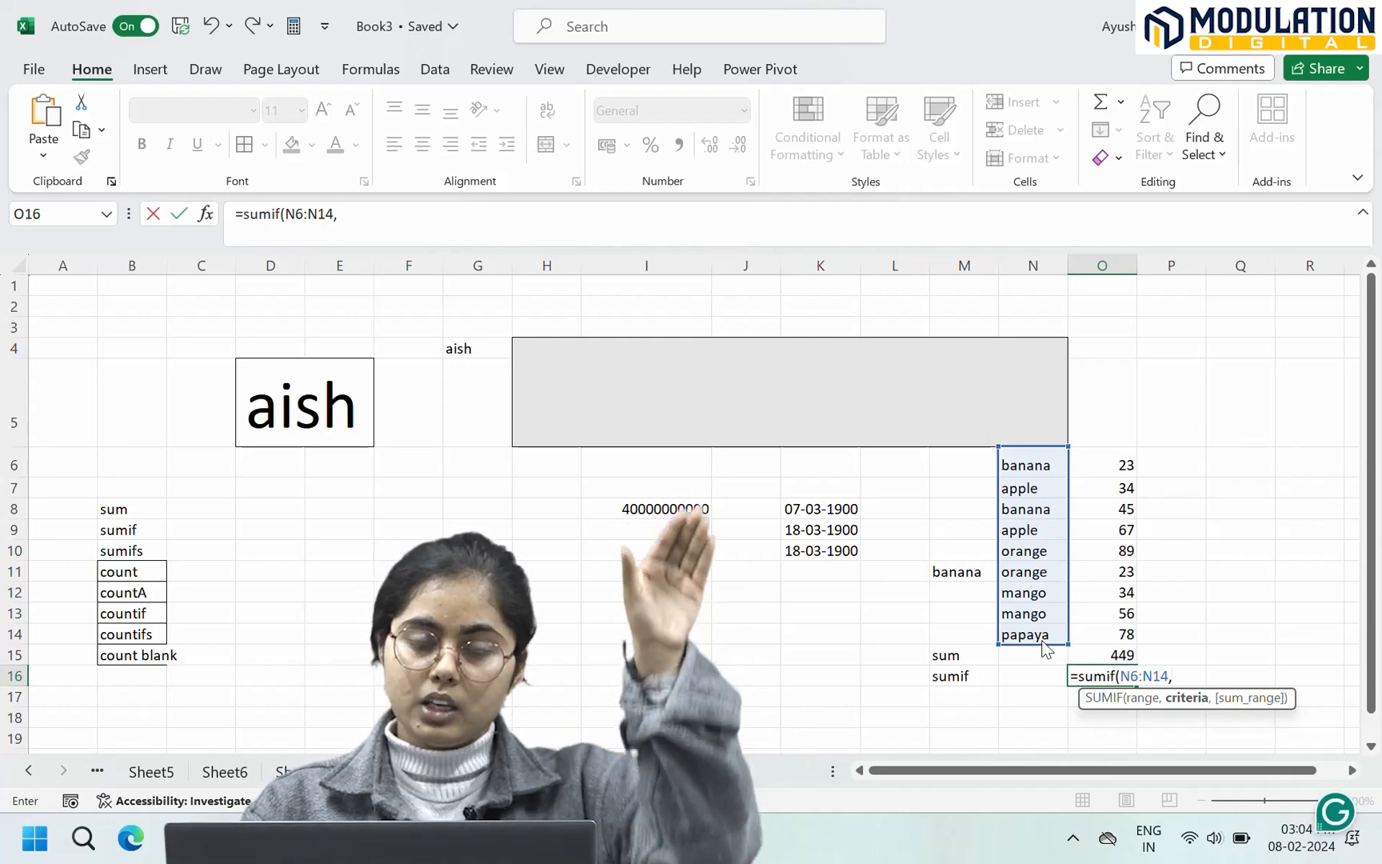
{"action": "left_click", "coordinate": [974, 568]}
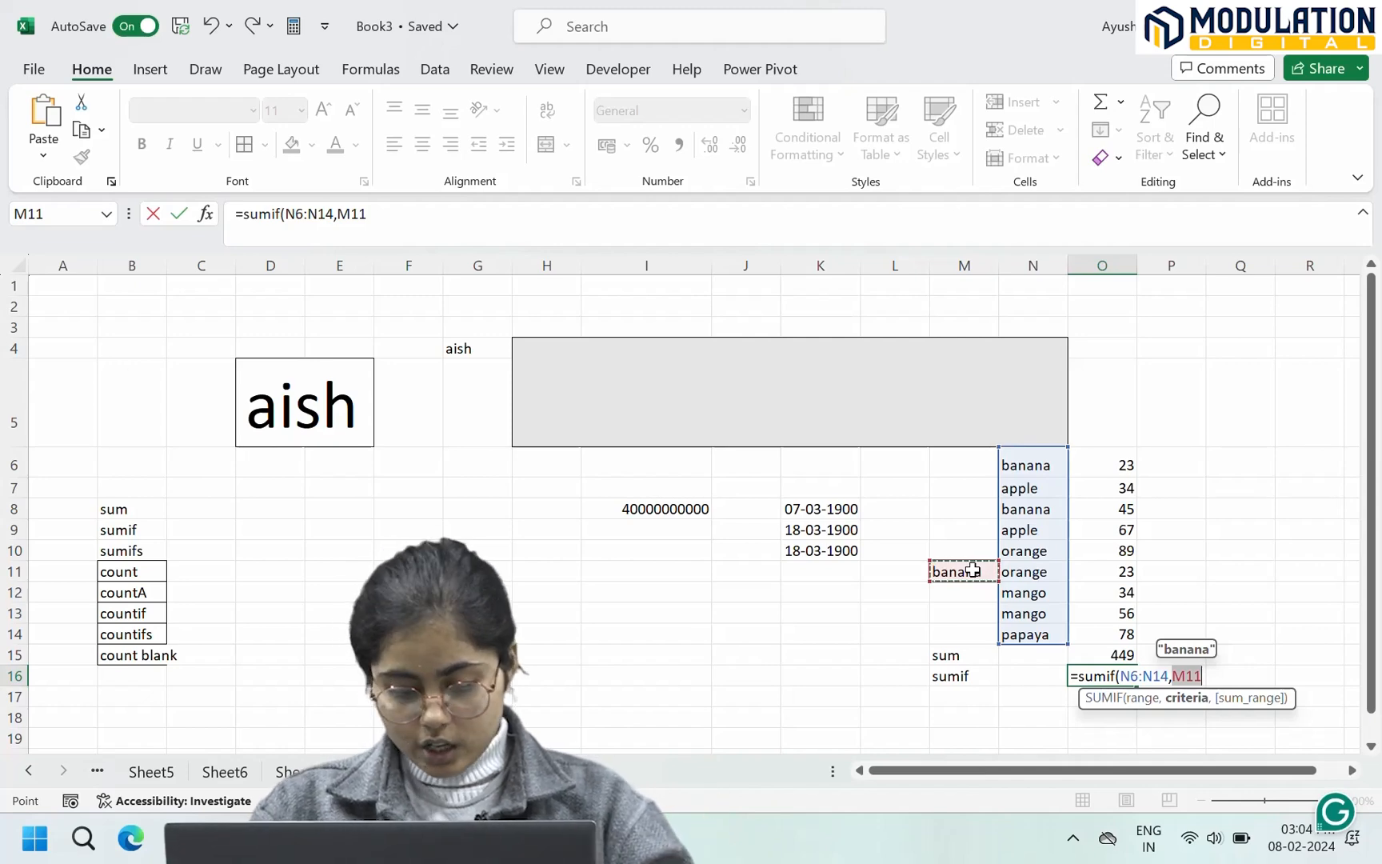
{"action": "type", "text": ","}
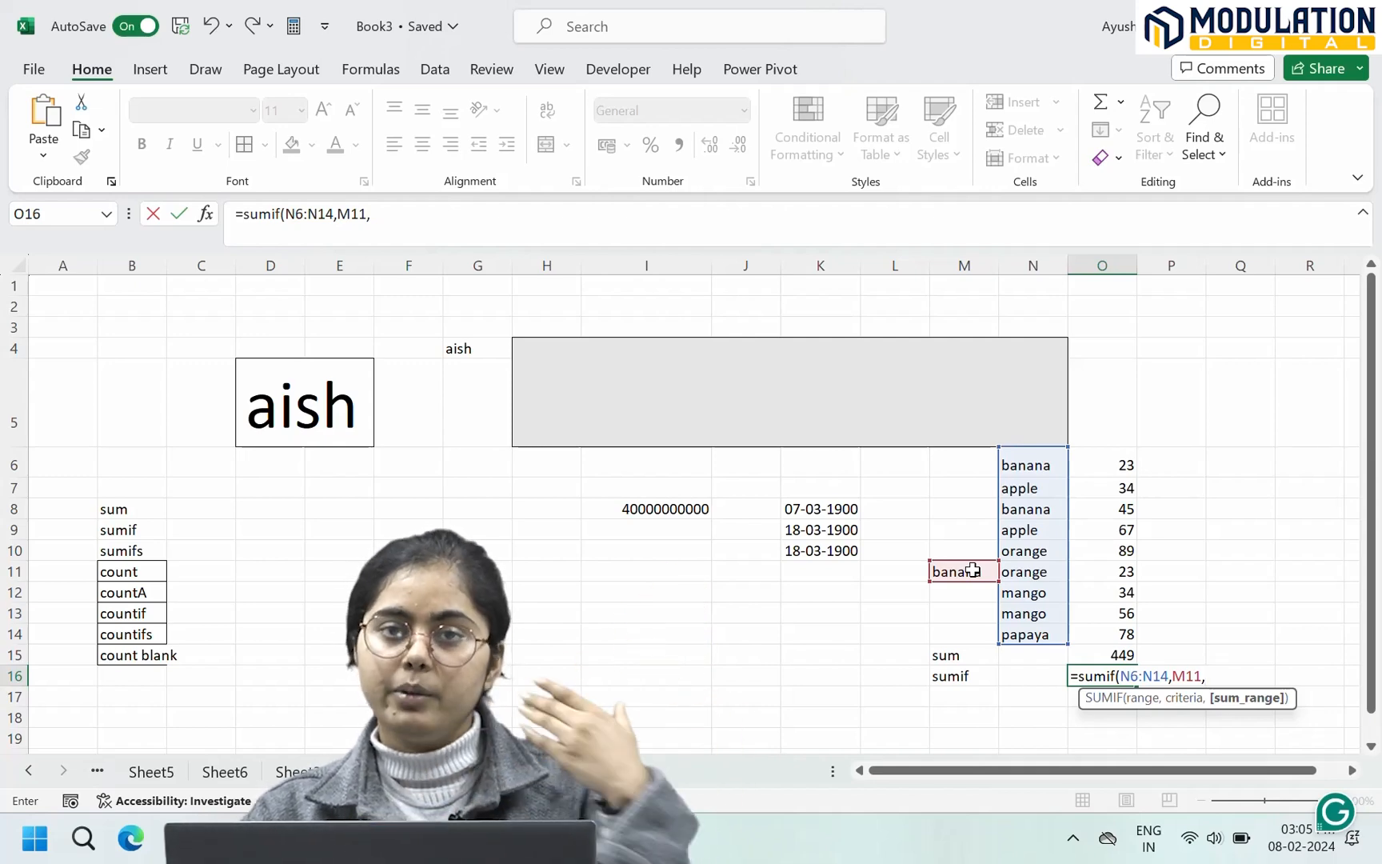
{"action": "left_click", "coordinate": [1114, 464]}
{"action": "left_click_drag", "start_coordinate": [1114, 465], "coordinate": [1110, 628]}
{"action": "type", "text": ")"}
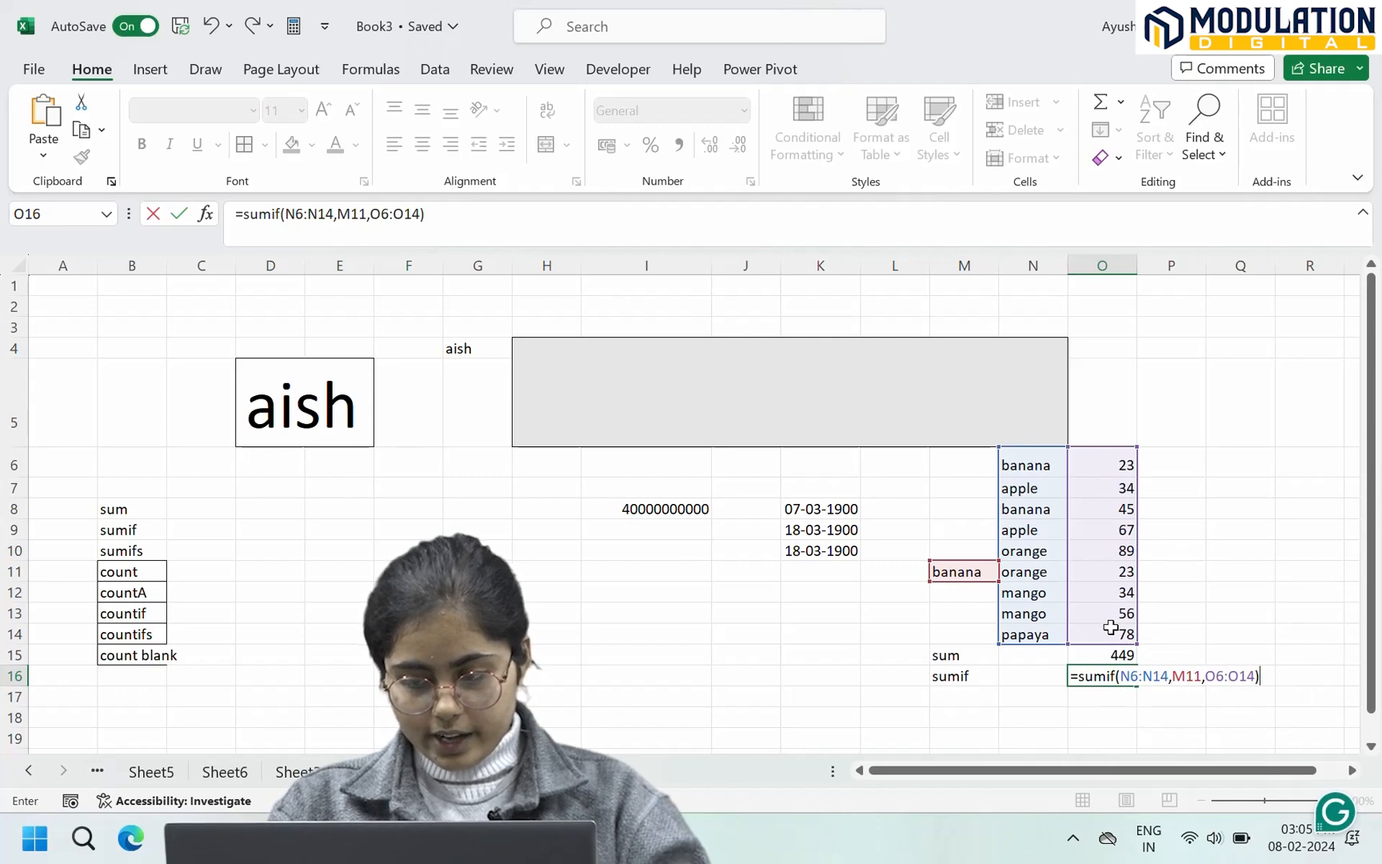
{"action": "key", "text": "Return"}
{"action": "left_click", "coordinate": [1124, 678]}
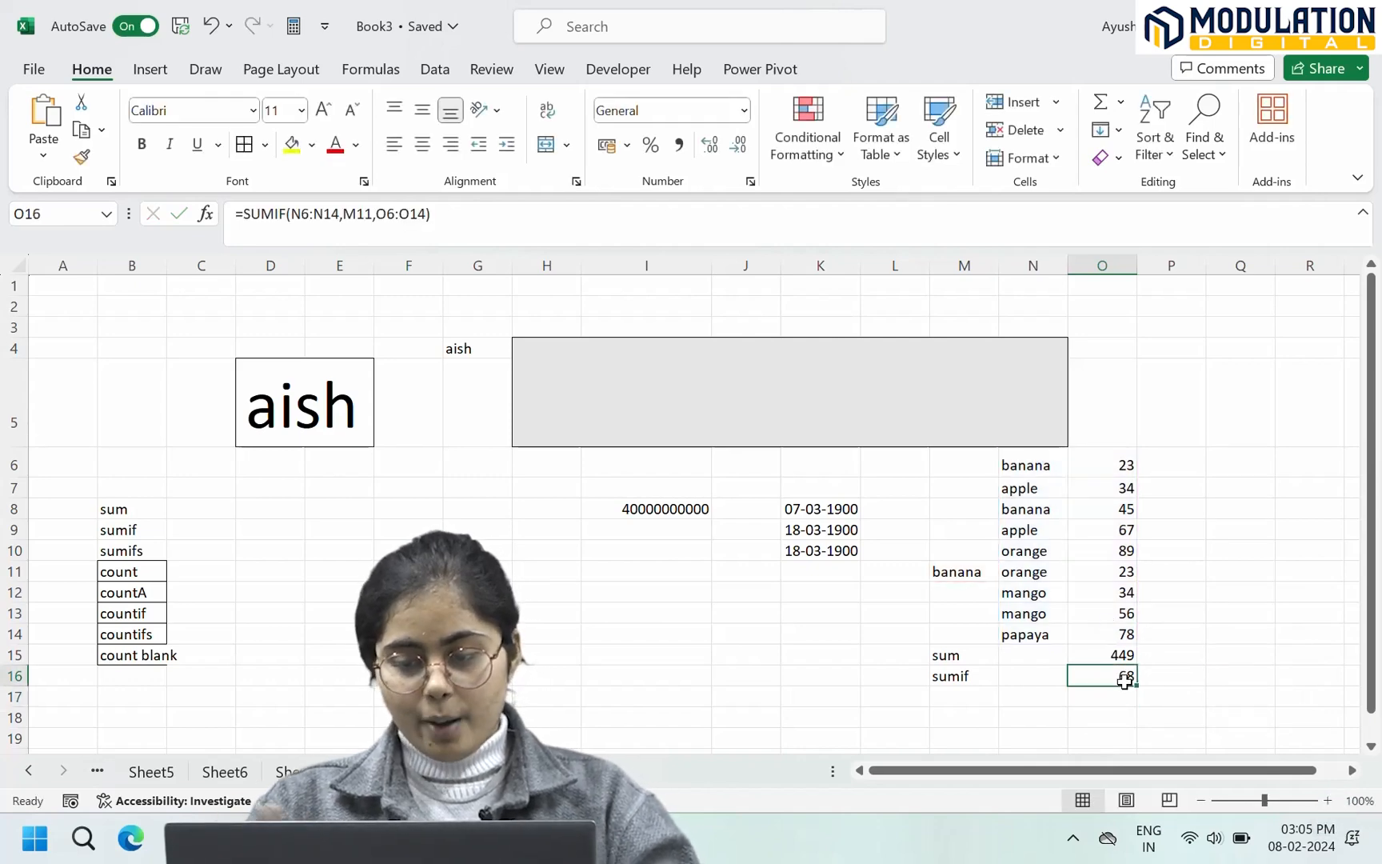
Step: Add the two banana numbers manually in cell Q6 with the formula =O6+O8
{"action": "left_click", "coordinate": [1236, 457]}
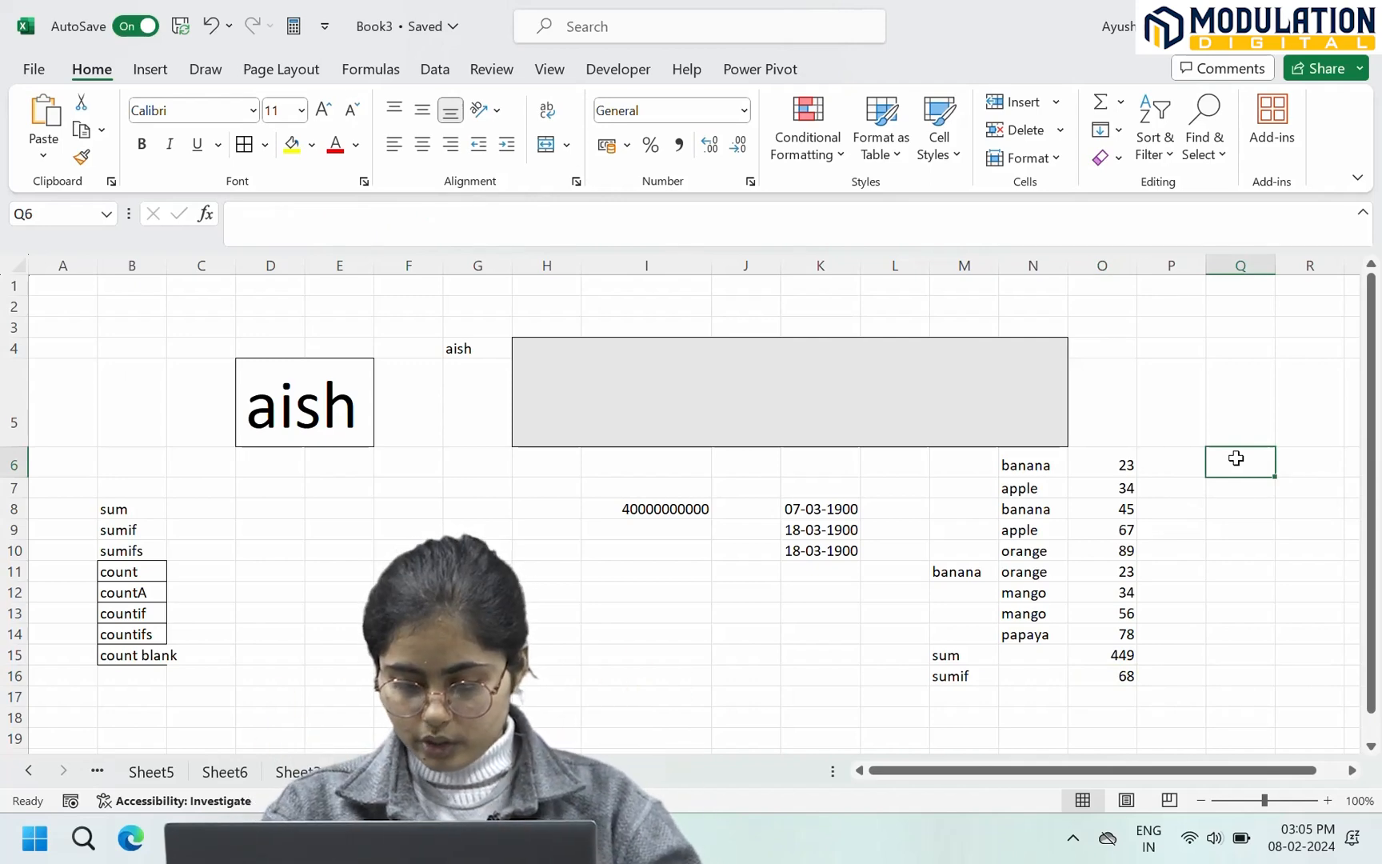
{"action": "type", "text": "="}
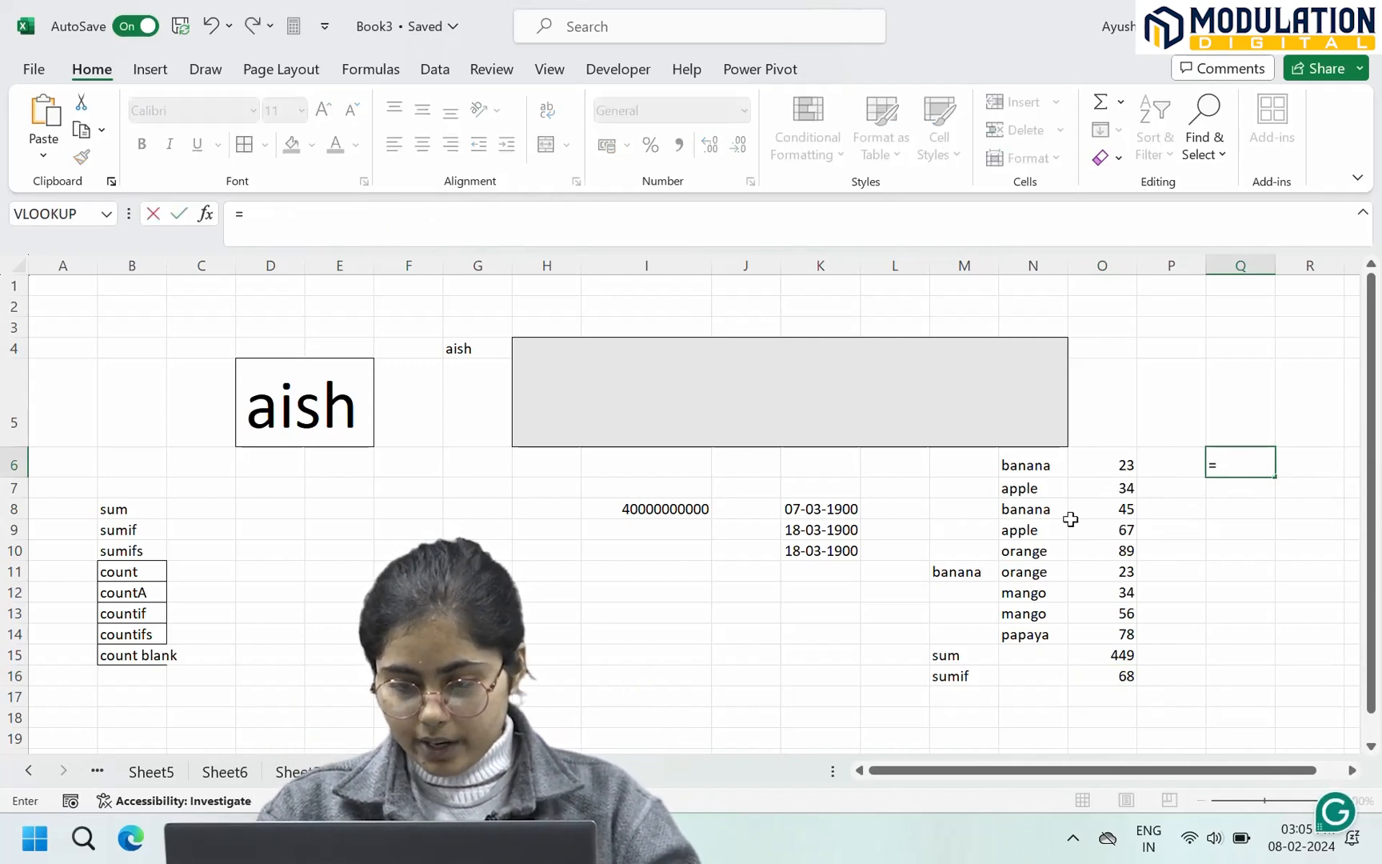
{"action": "left_click", "coordinate": [1117, 461]}
{"action": "type", "text": "+"}
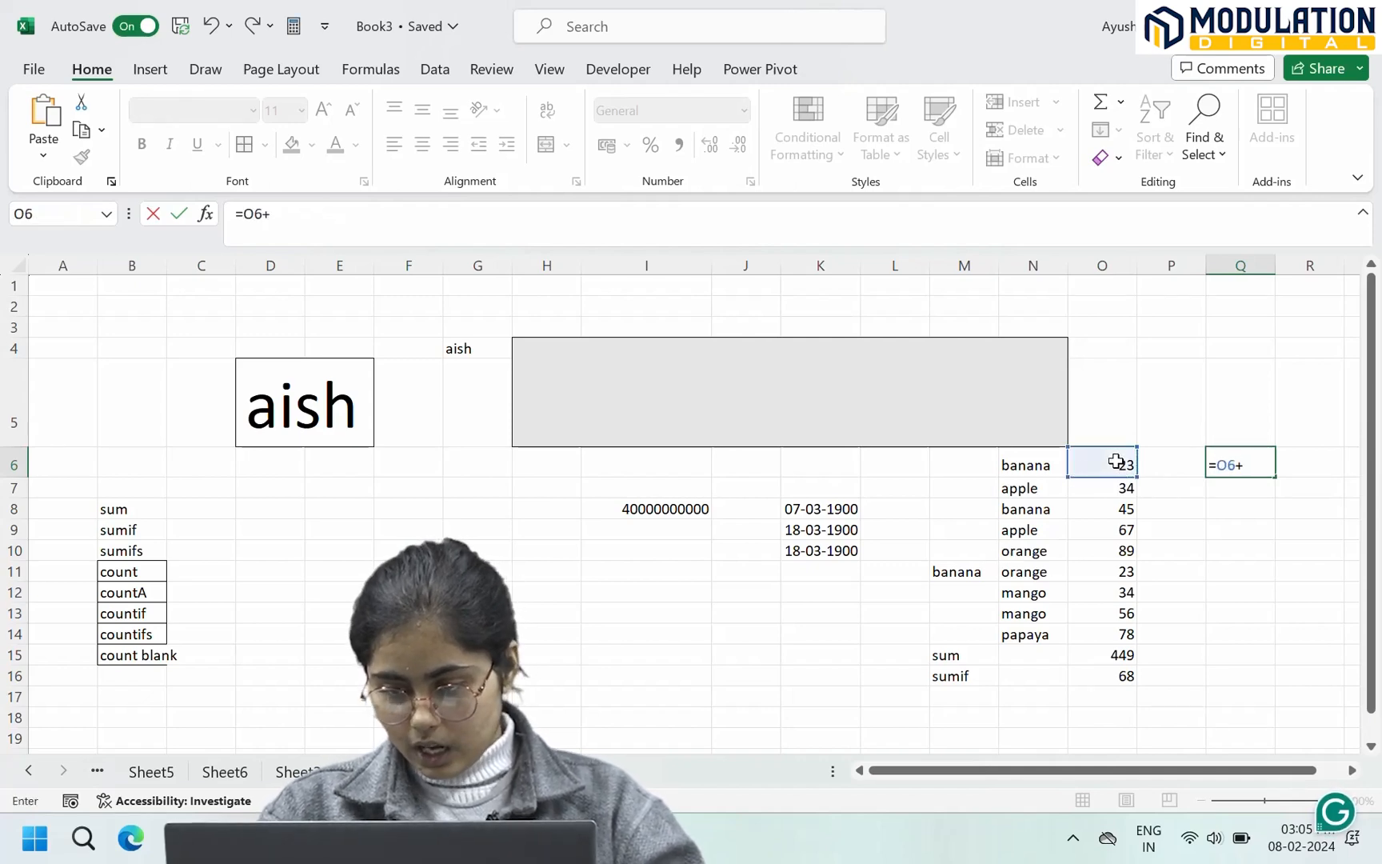
{"action": "left_click", "coordinate": [1108, 509]}
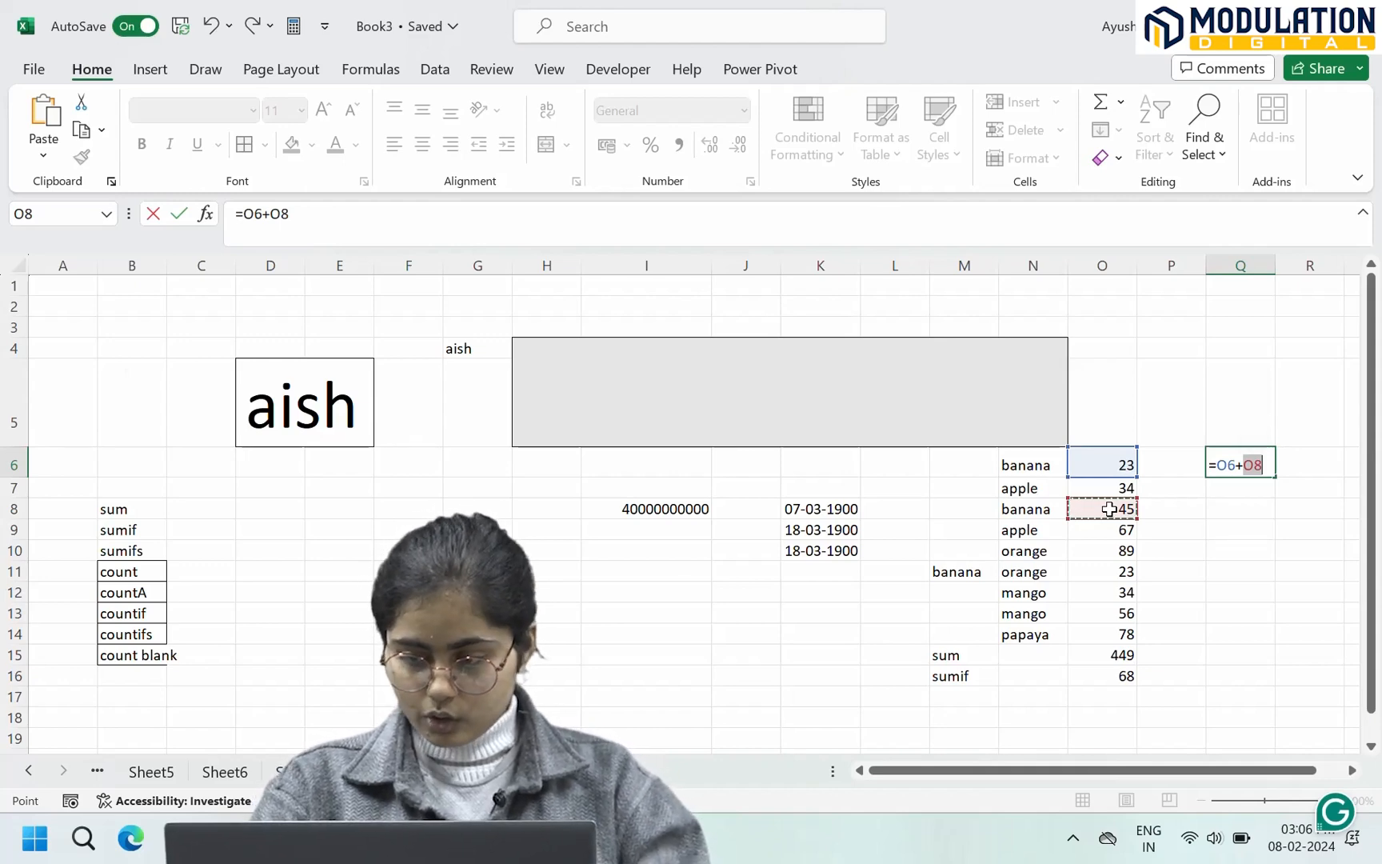
{"action": "type", "text": "+"}
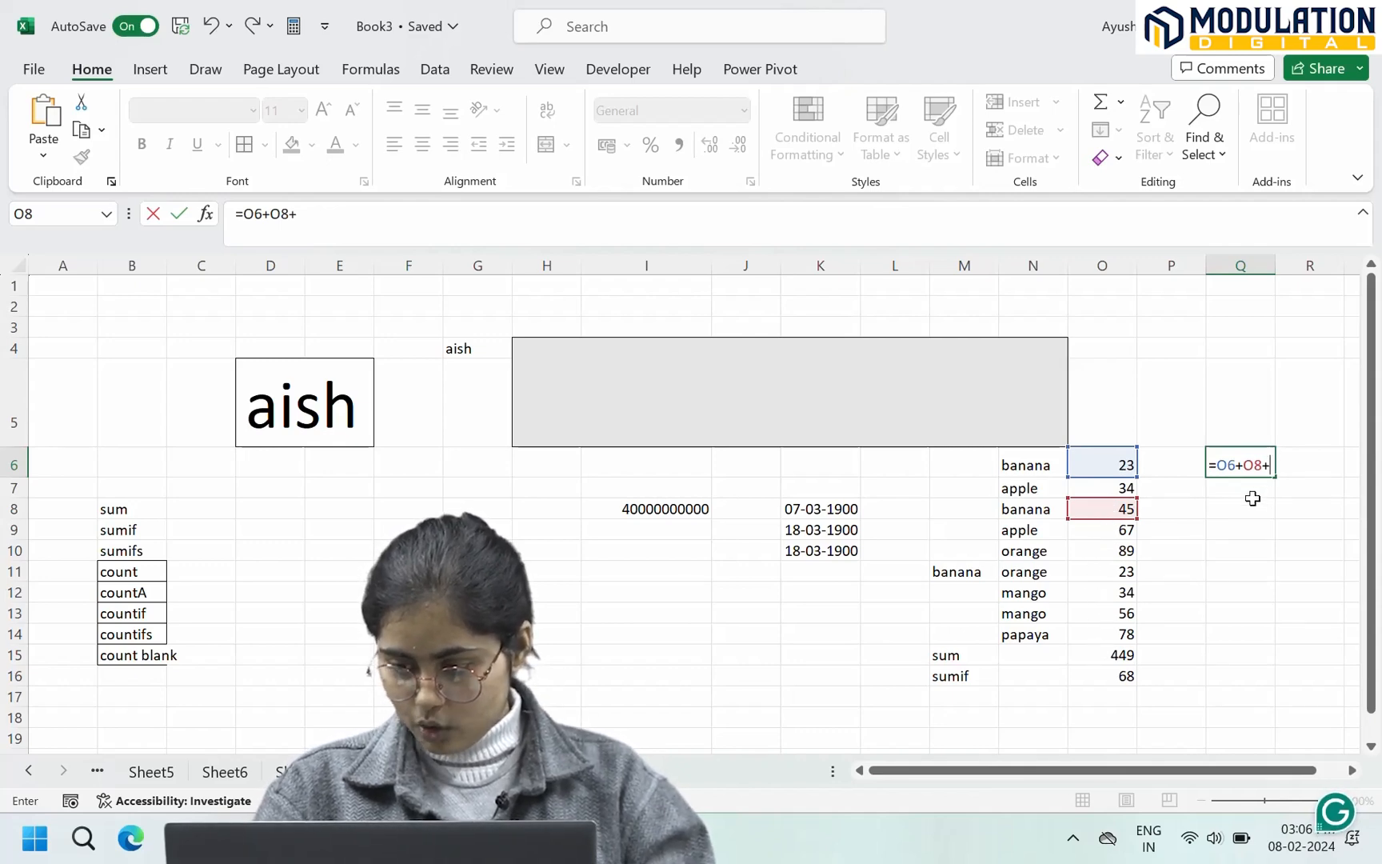
{"action": "key", "text": "BackSpace"}
{"action": "key", "text": "Return"}
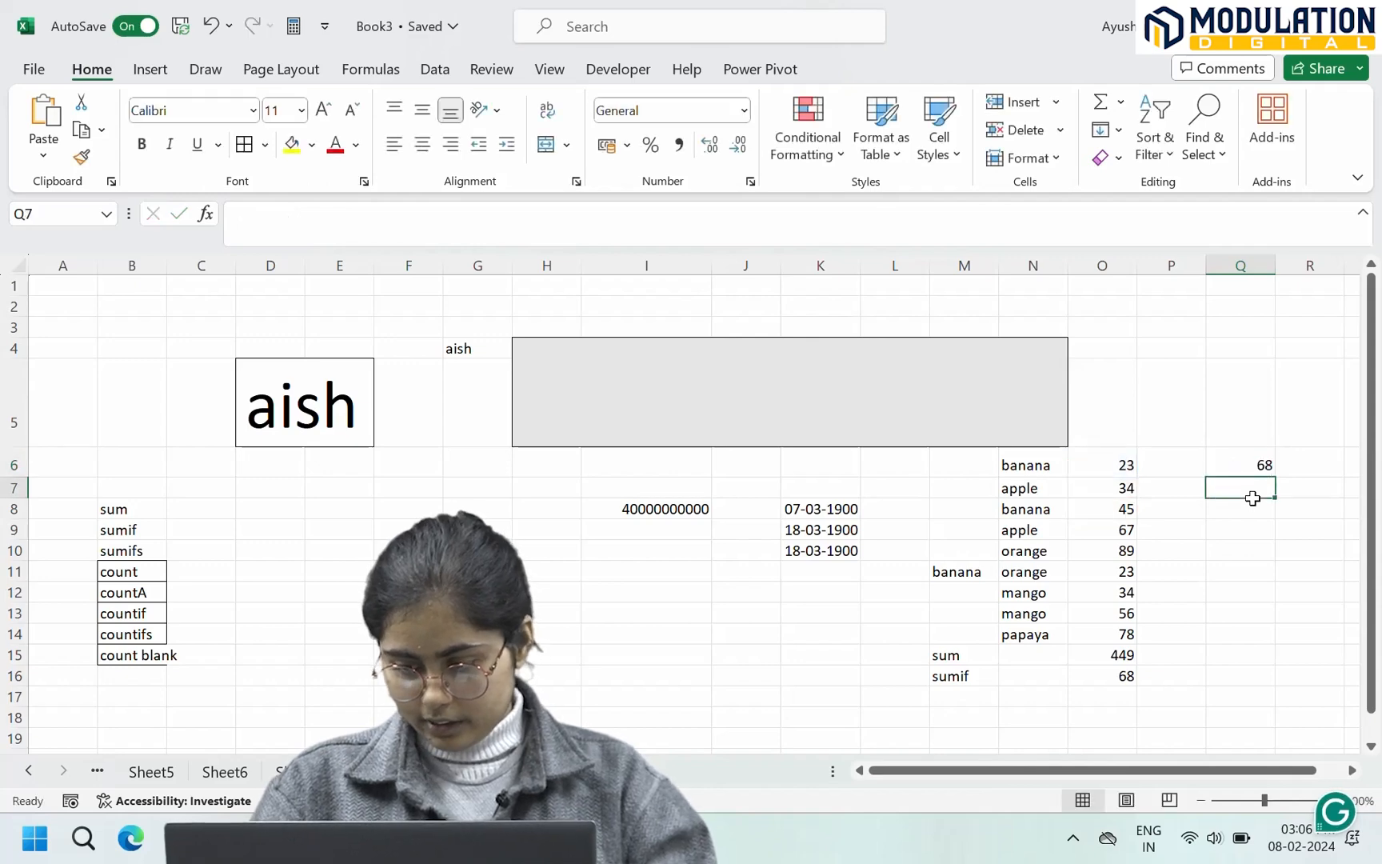
Step: Compare the manual banana addition in cell Q6 with the SUMIF formula in O16, checking its range, criteria and sum range
{"action": "left_click", "coordinate": [1261, 468]}
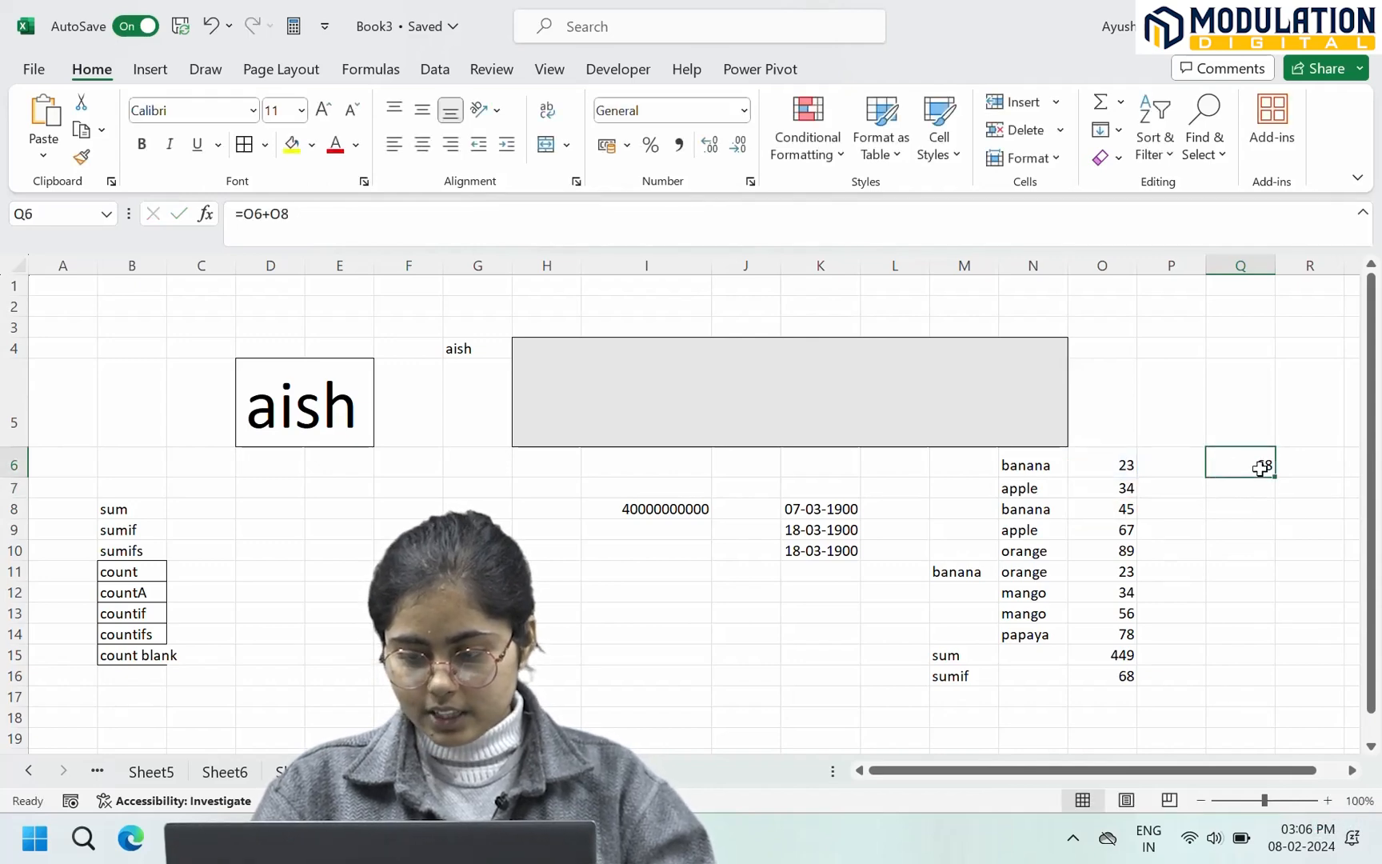
{"action": "left_click", "coordinate": [1103, 679]}
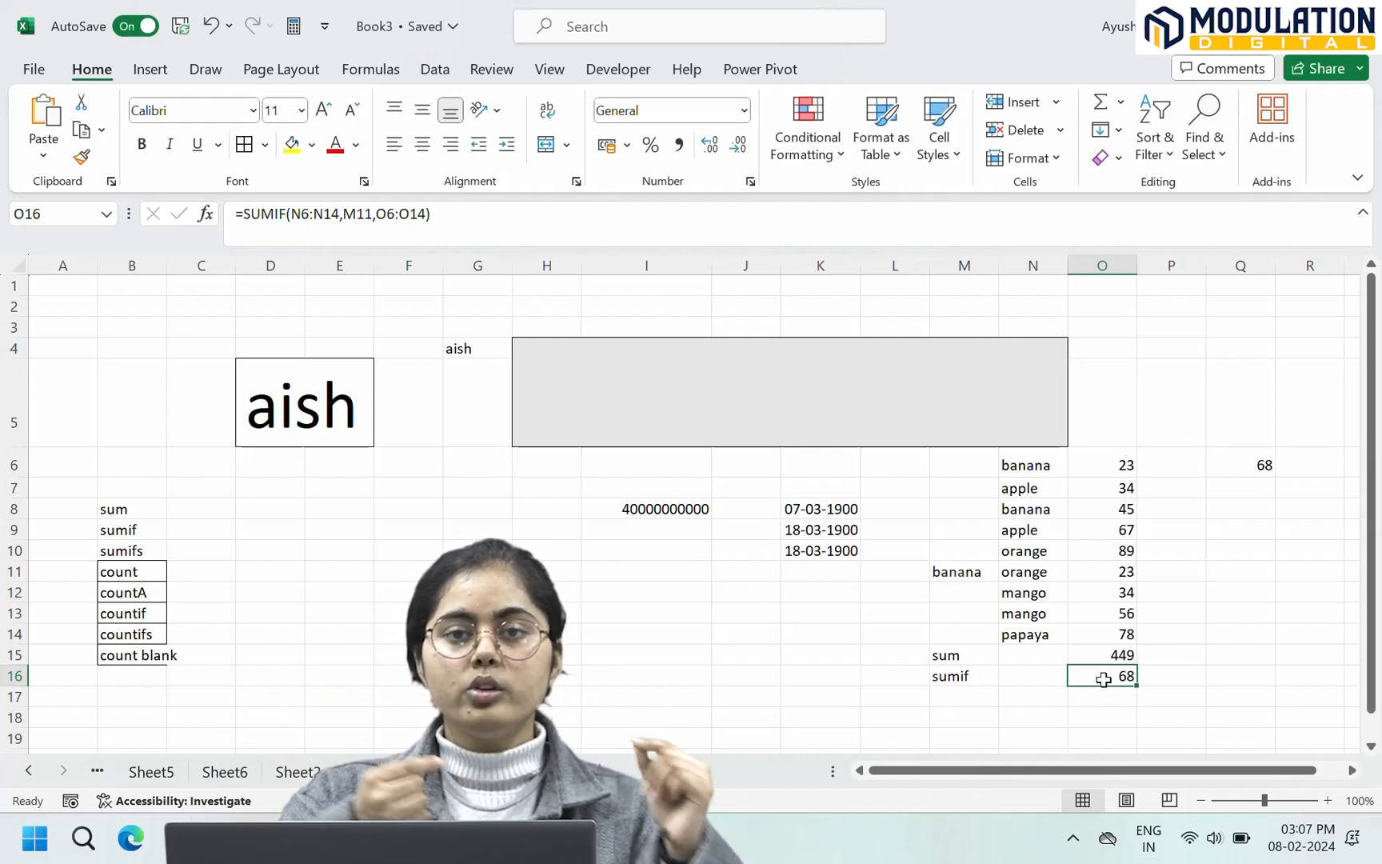
{"action": "left_click", "coordinate": [1252, 470]}
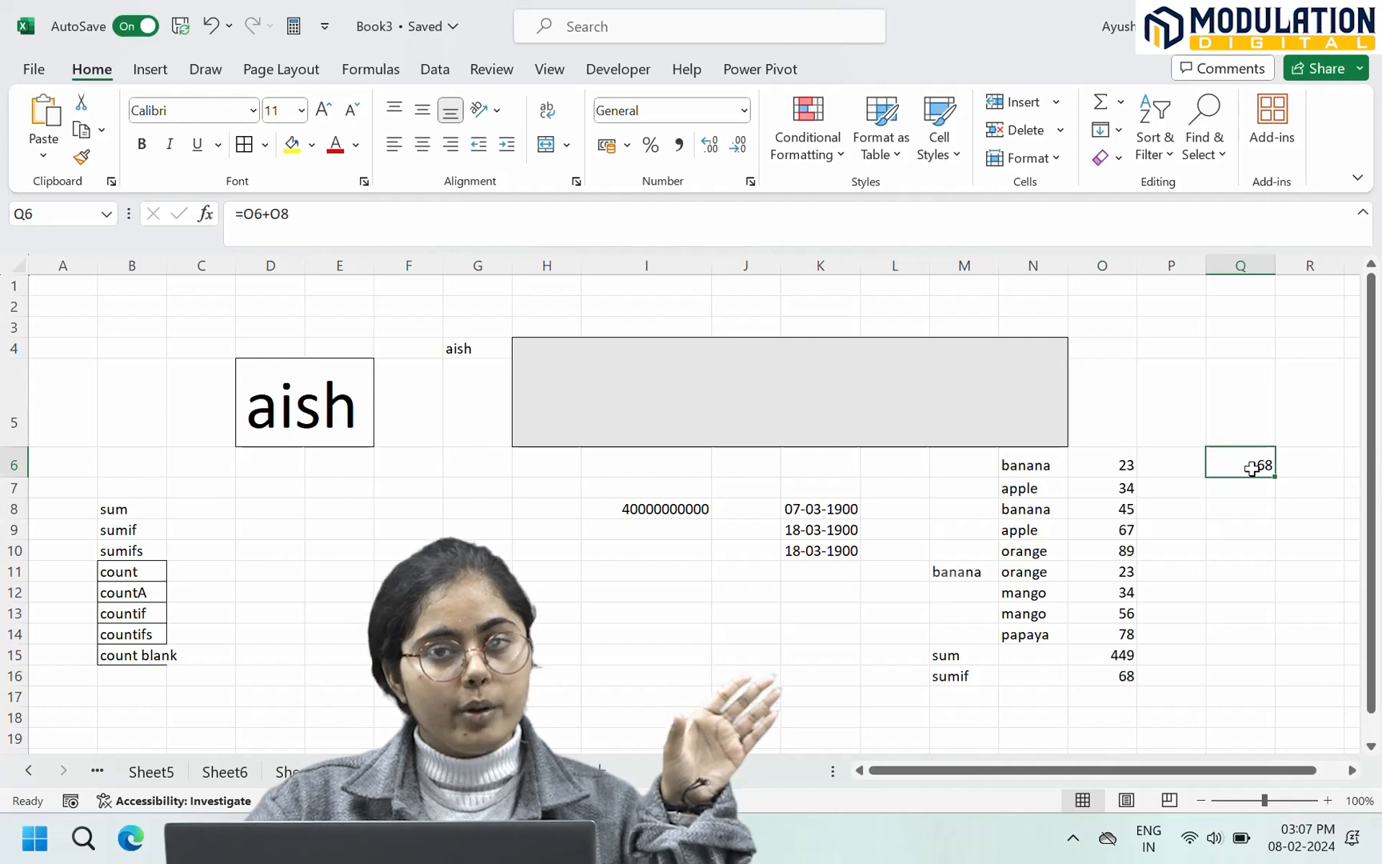
{"action": "double_click", "coordinate": [1252, 469]}
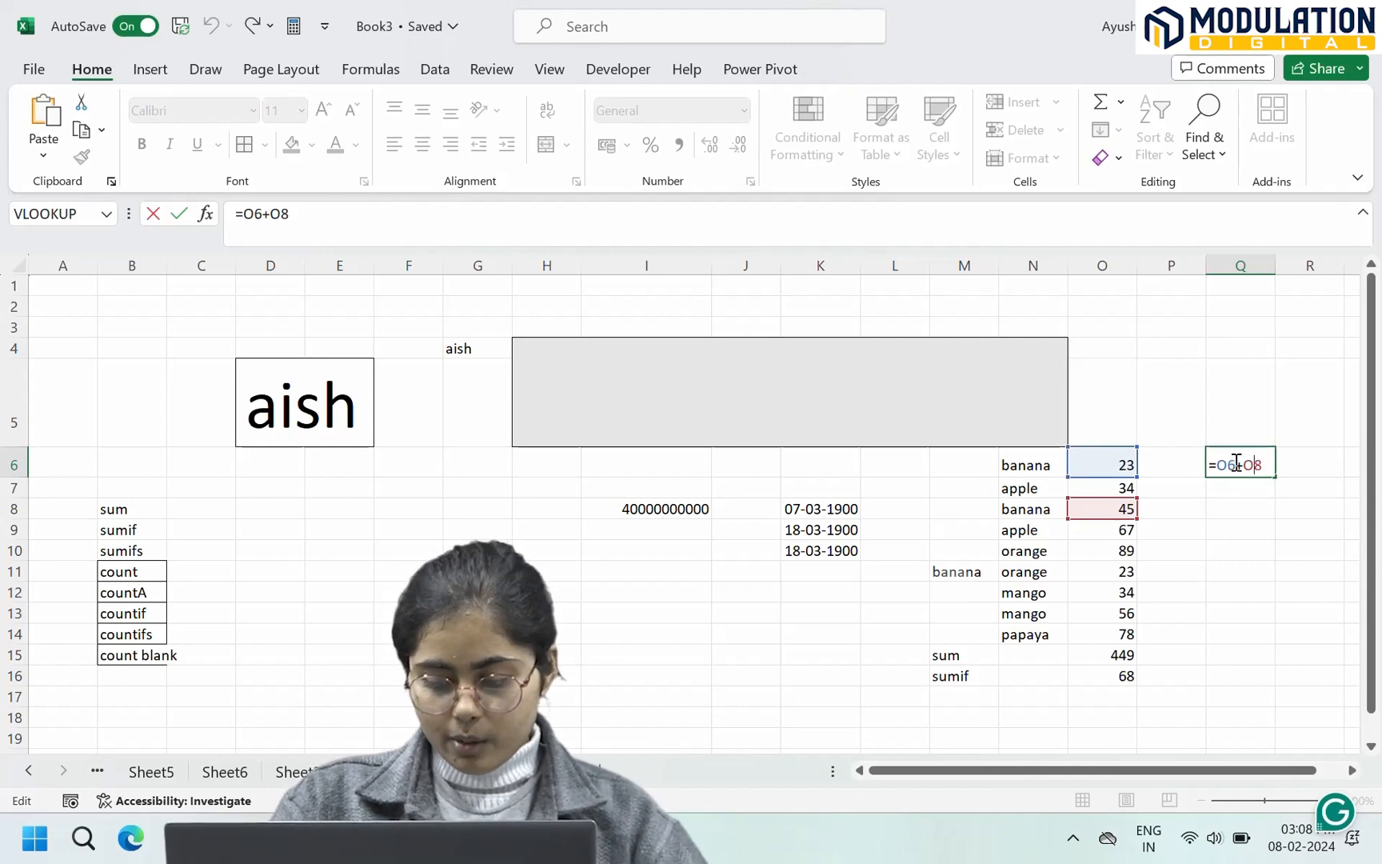
{"action": "key", "text": "Return"}
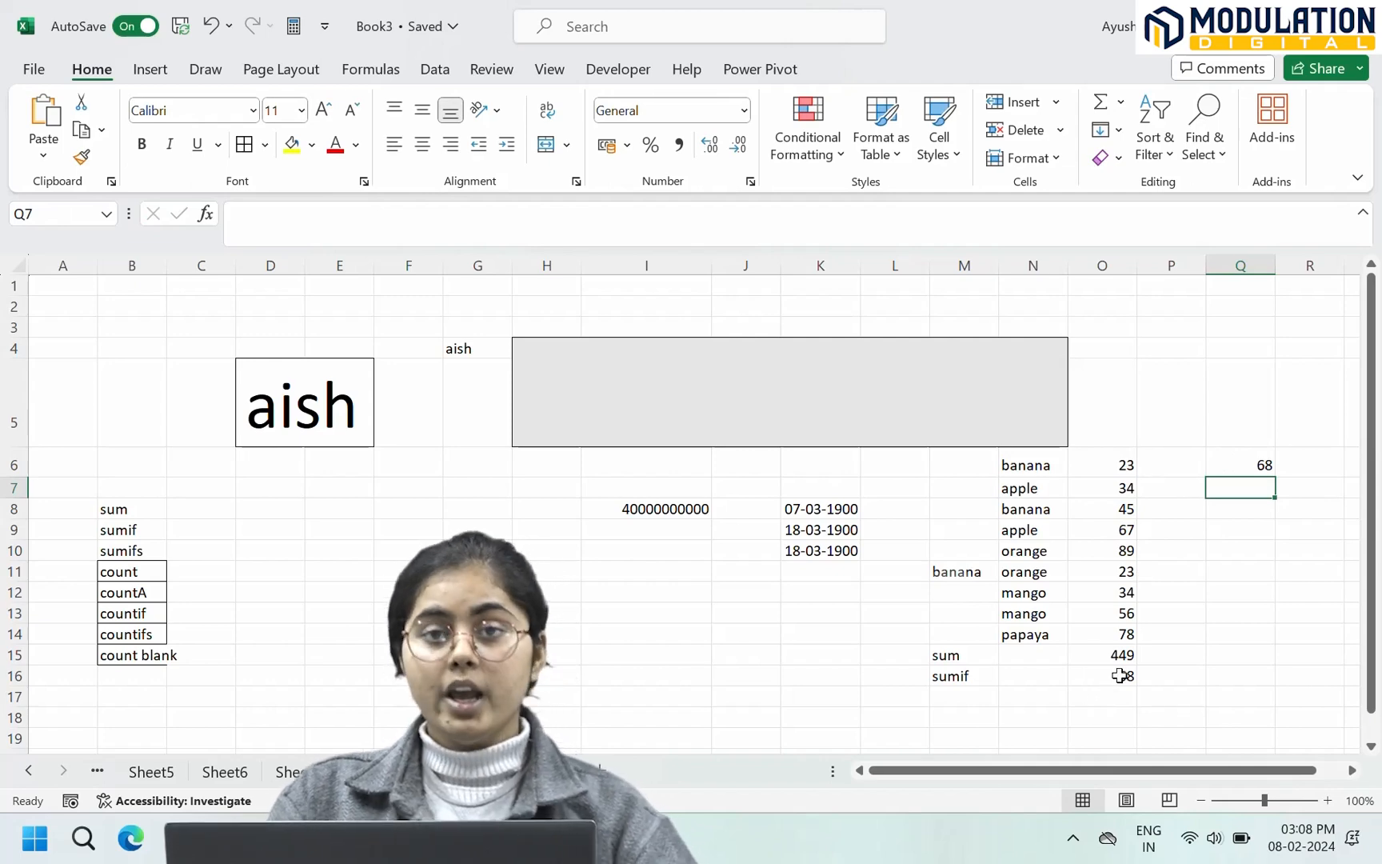
{"action": "left_click", "coordinate": [962, 678]}
{"action": "double_click", "coordinate": [962, 678]}
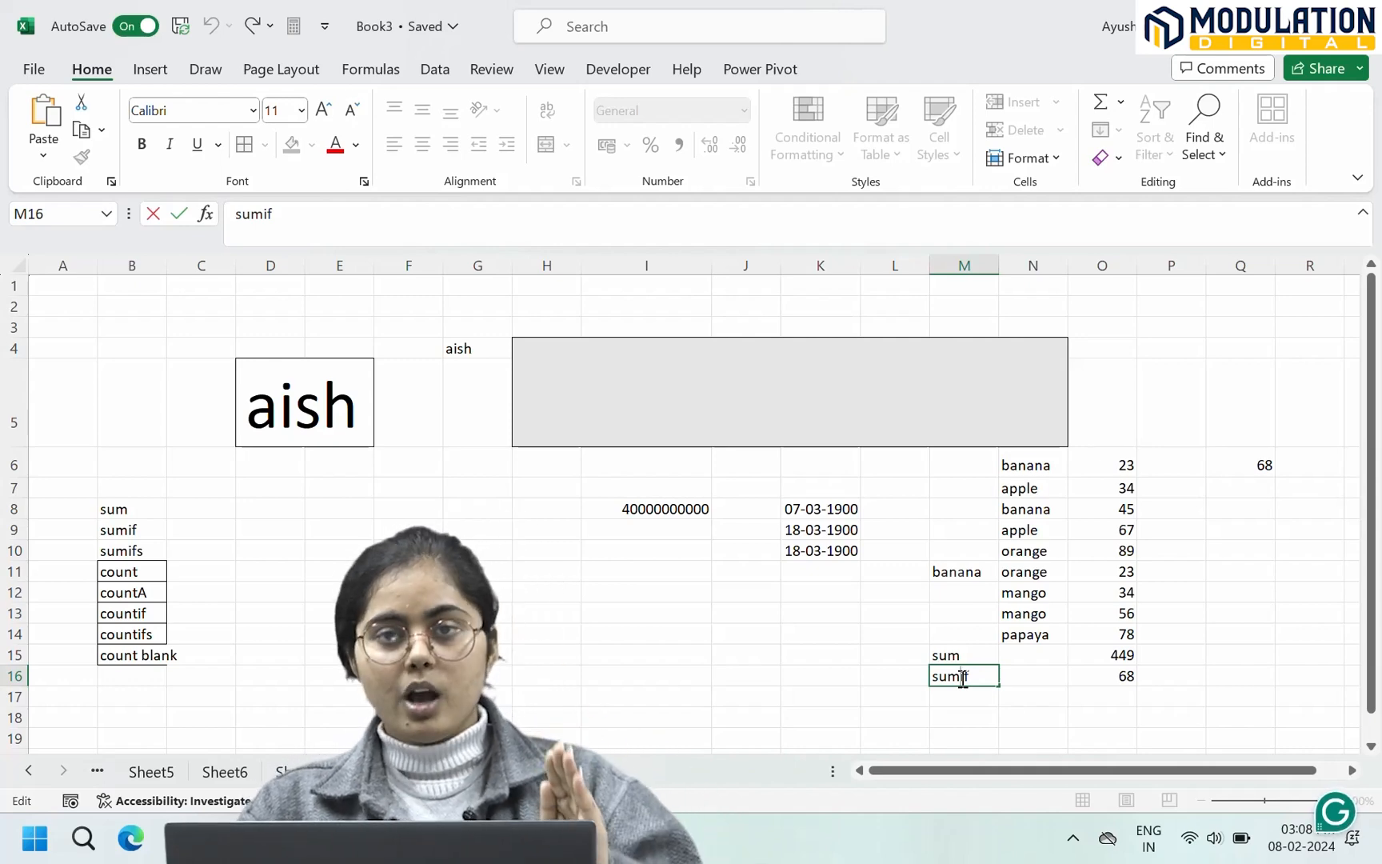
{"action": "left_click", "coordinate": [1100, 675]}
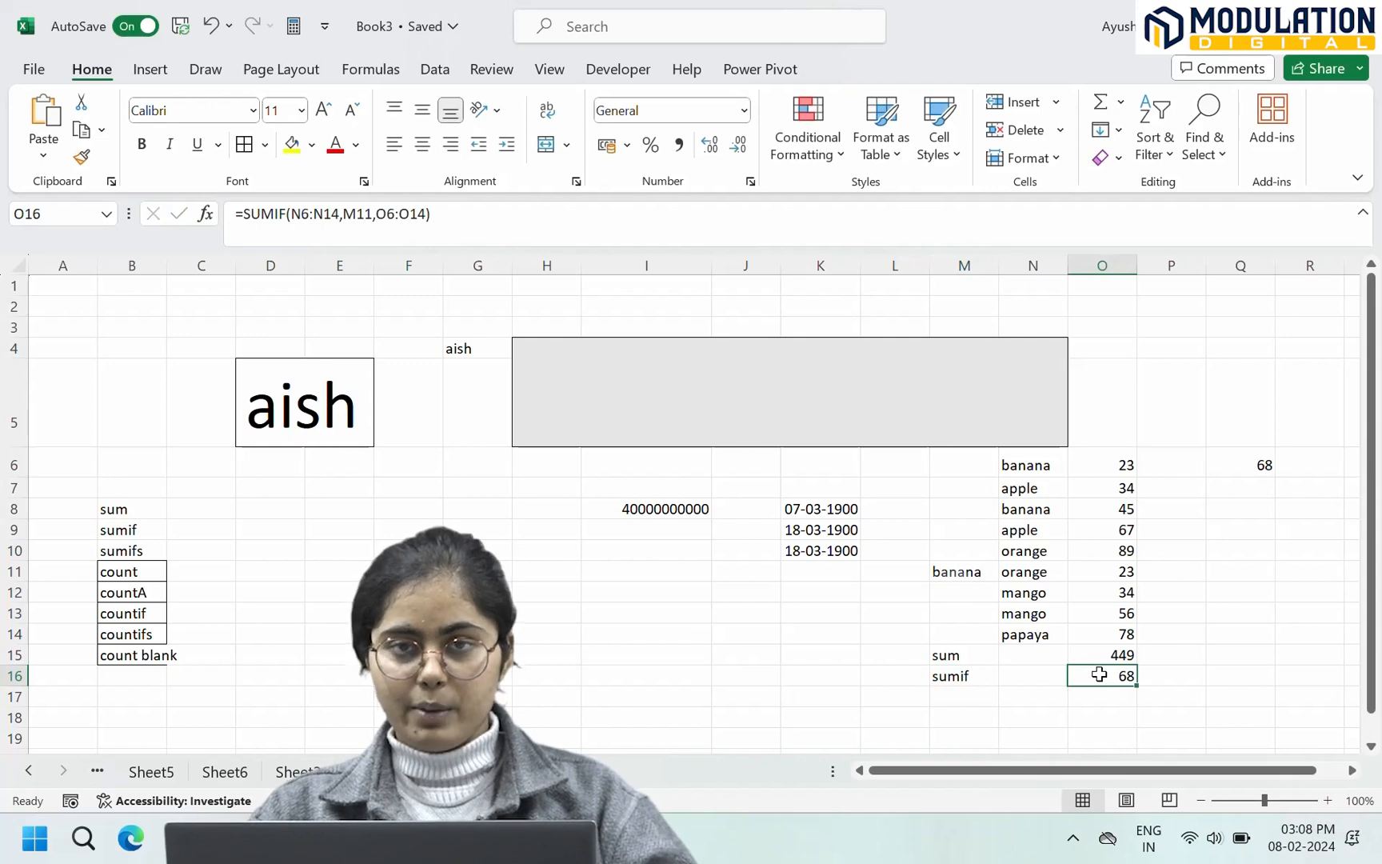
{"action": "double_click", "coordinate": [1099, 674]}
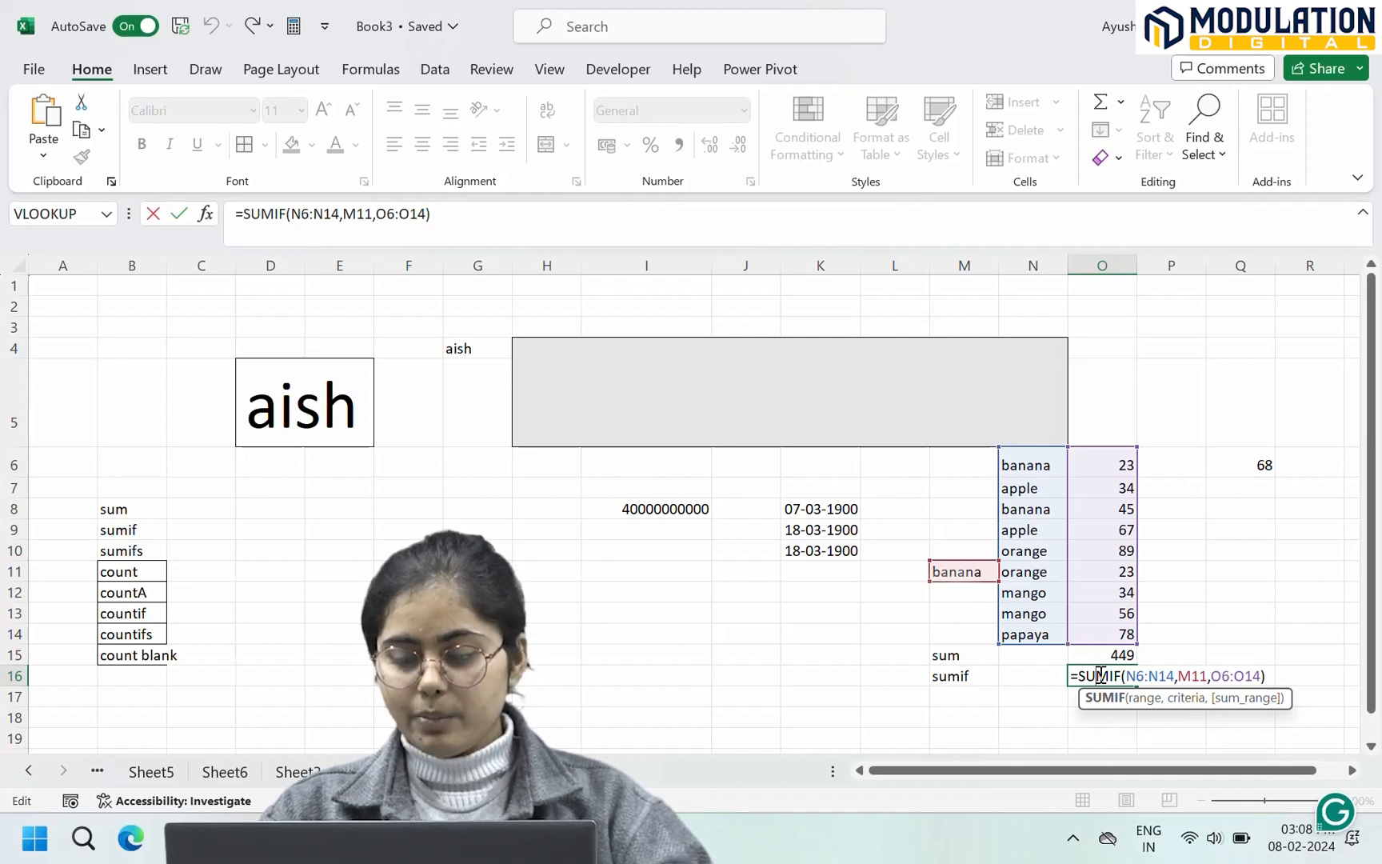
{"action": "left_click", "coordinate": [1147, 676]}
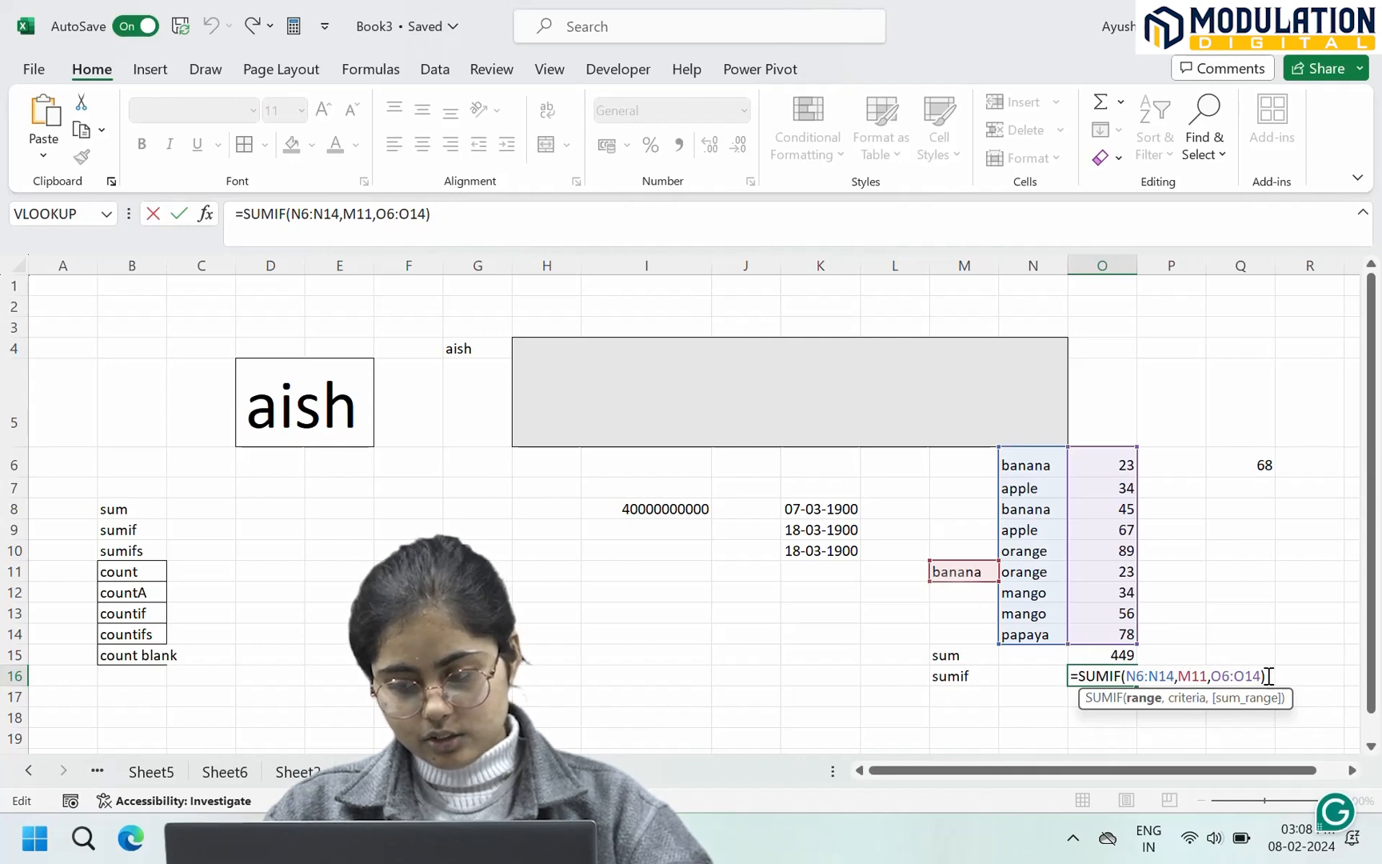
{"action": "key", "text": "Return"}
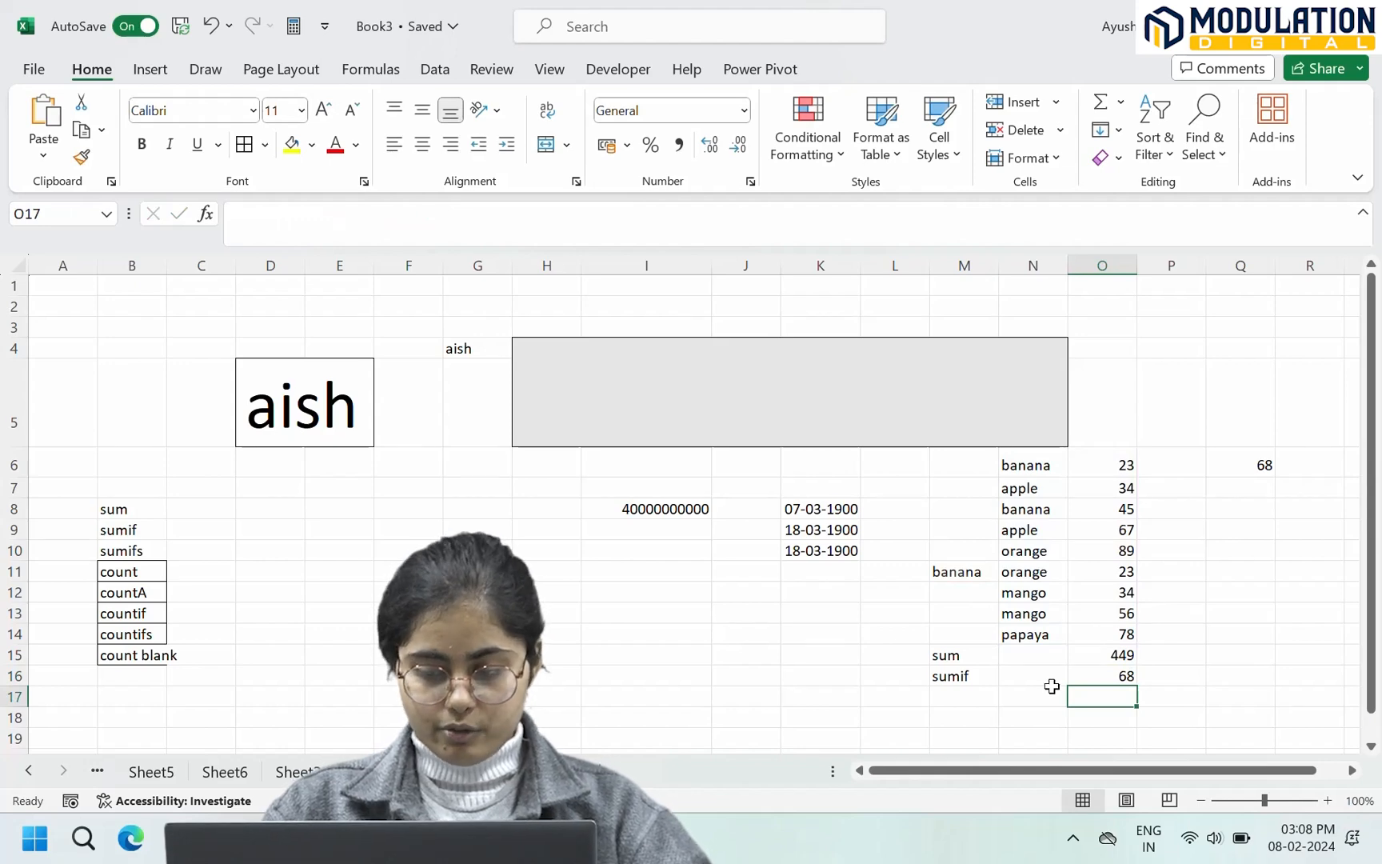
Step: Enter the label sumifs in cell M17, below the sumif label
{"action": "left_click", "coordinate": [951, 698]}
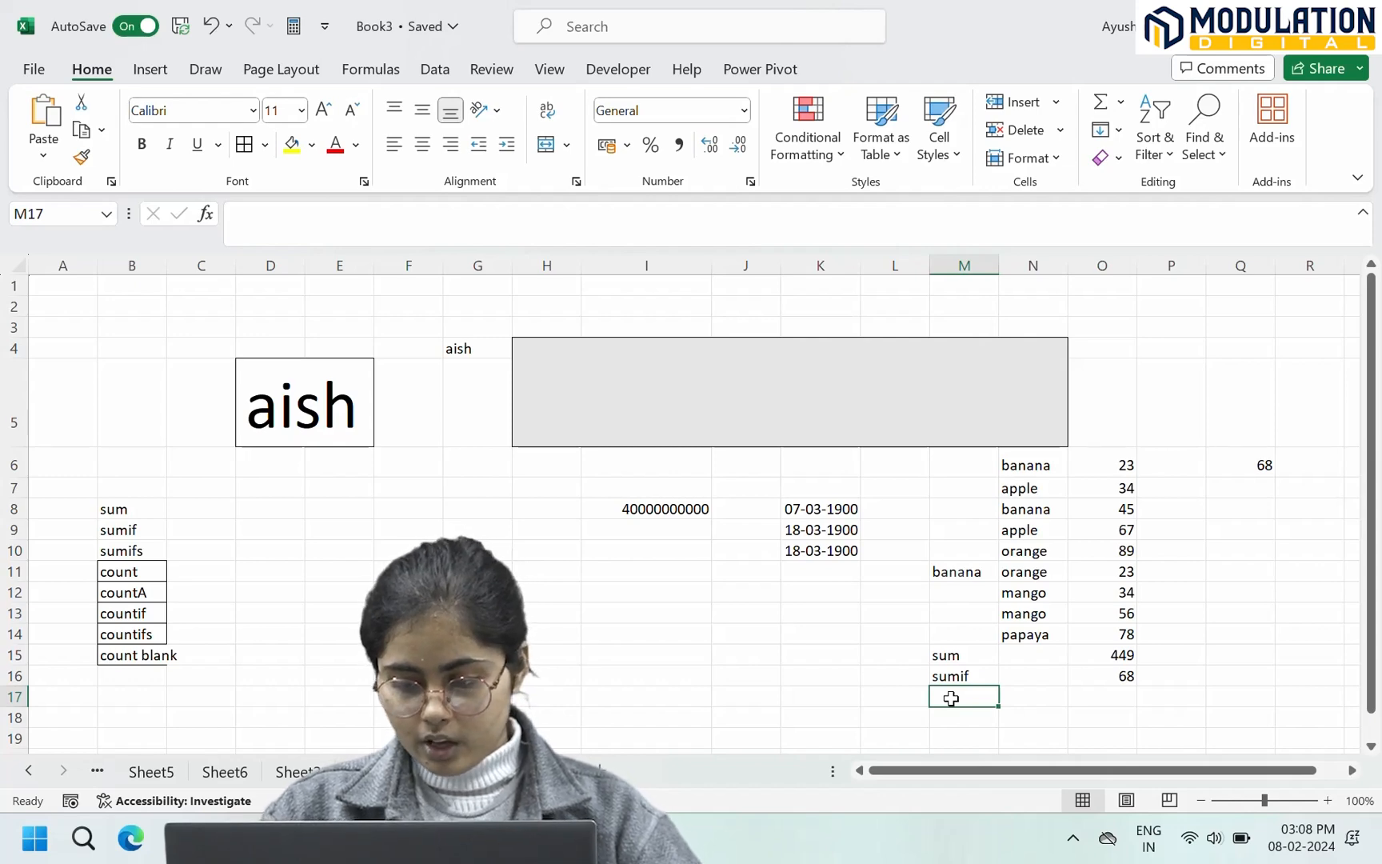
{"action": "type", "text": "sumifs"}
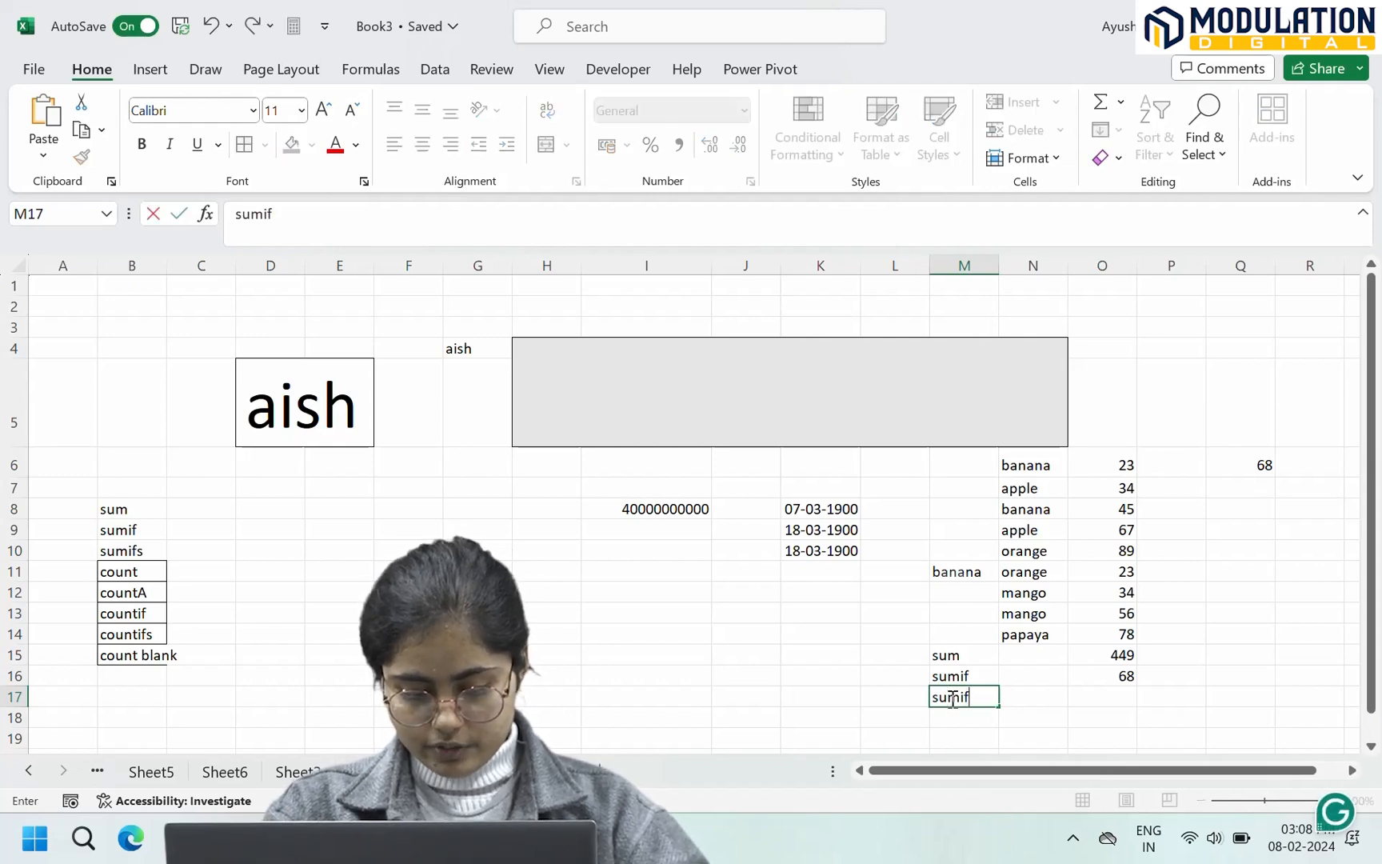
{"action": "key", "text": "Tab"}
{"action": "key", "text": "Tab"}
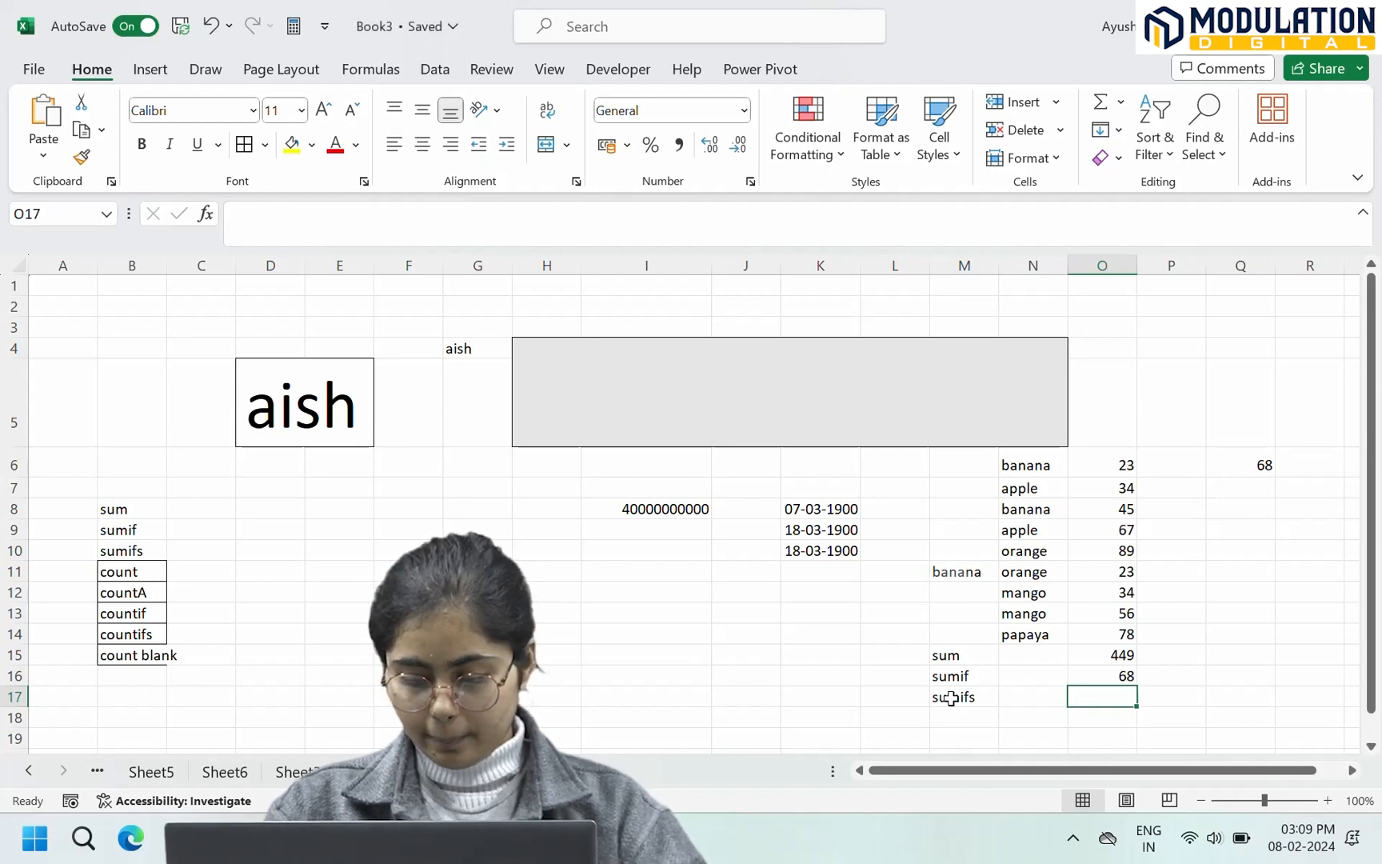
{"action": "type", "text": "=sumi"}
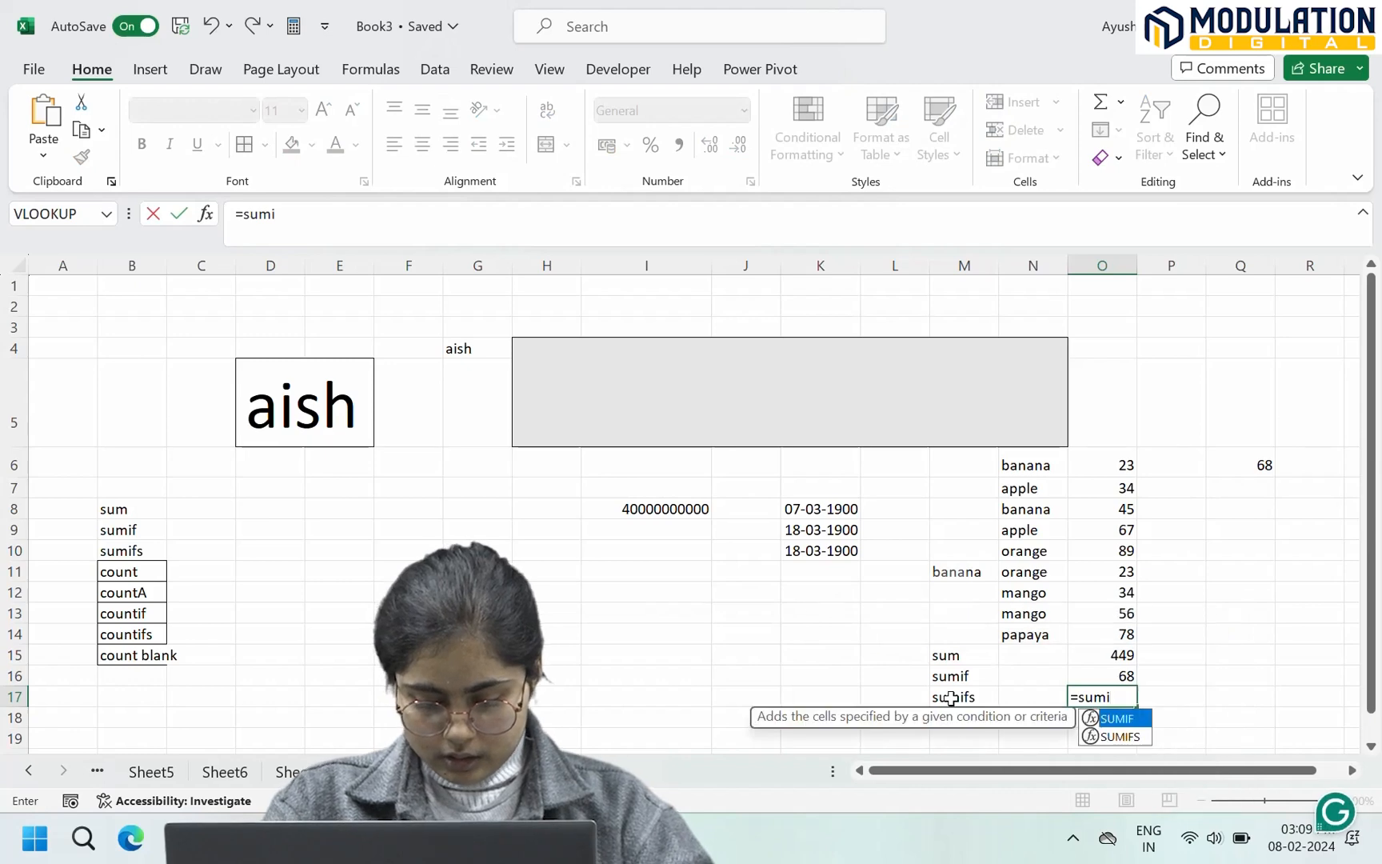
{"action": "type", "text": "fs"}
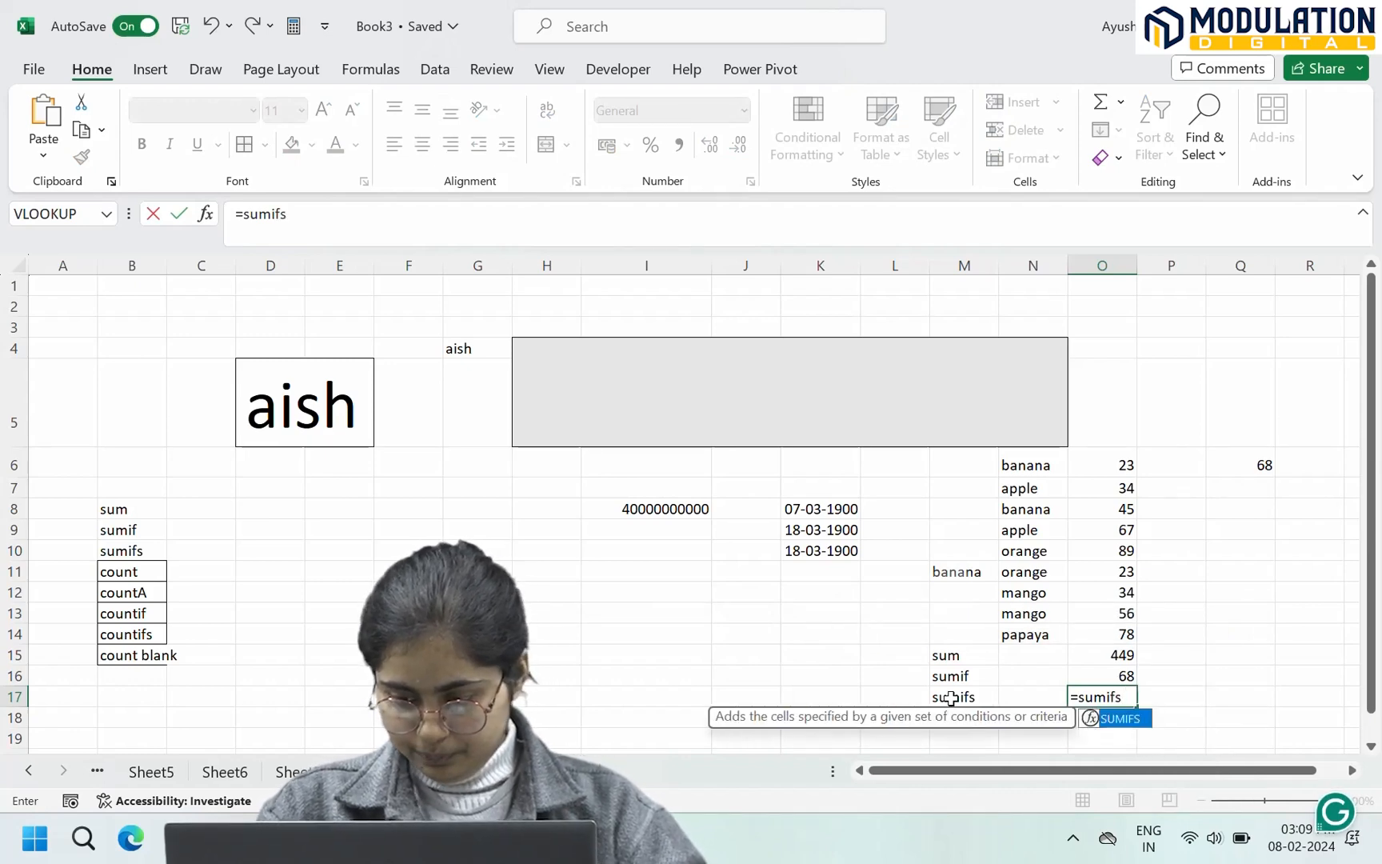
{"action": "double_click", "coordinate": [1104, 697]}
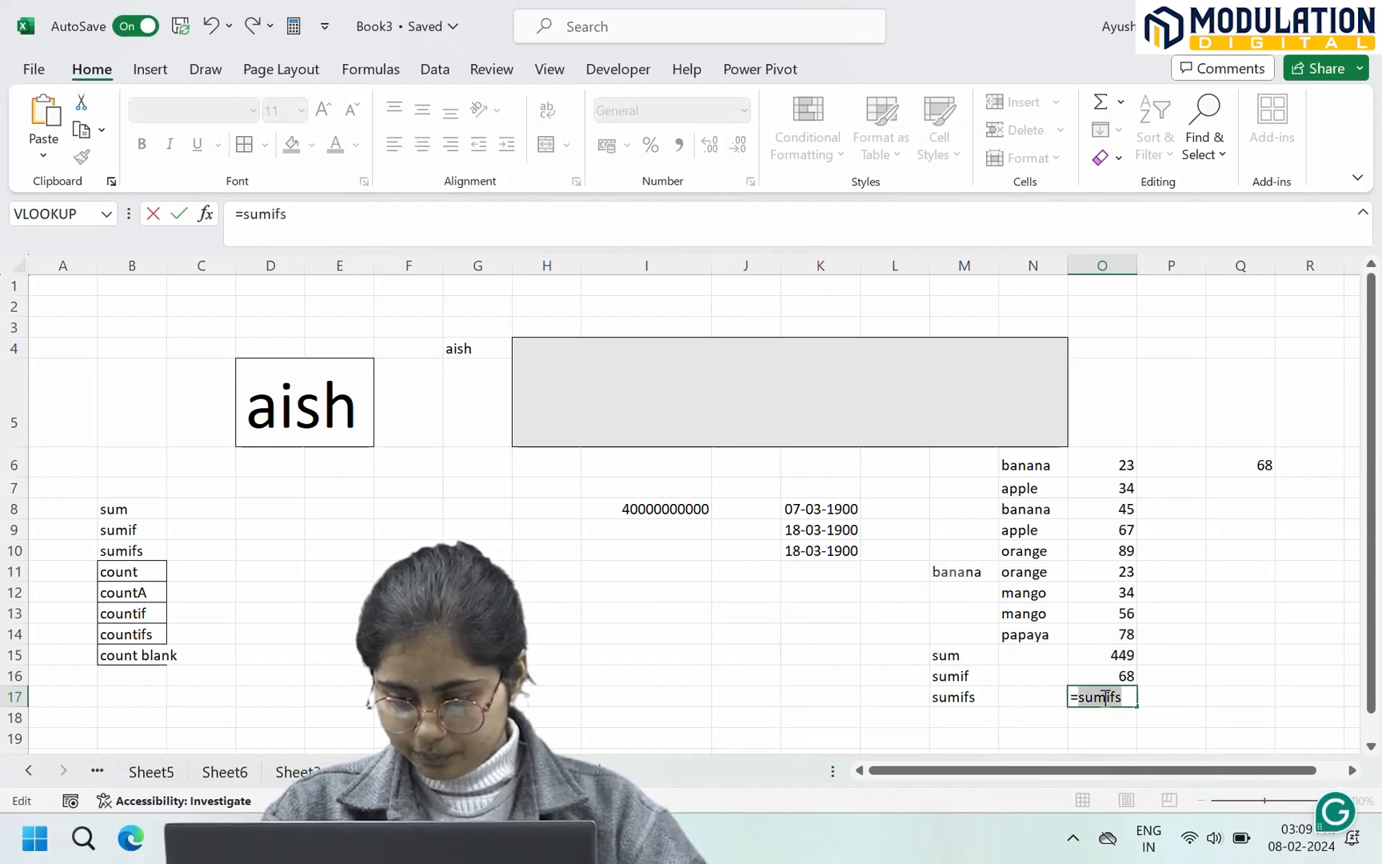
{"action": "key", "text": "BackSpace"}
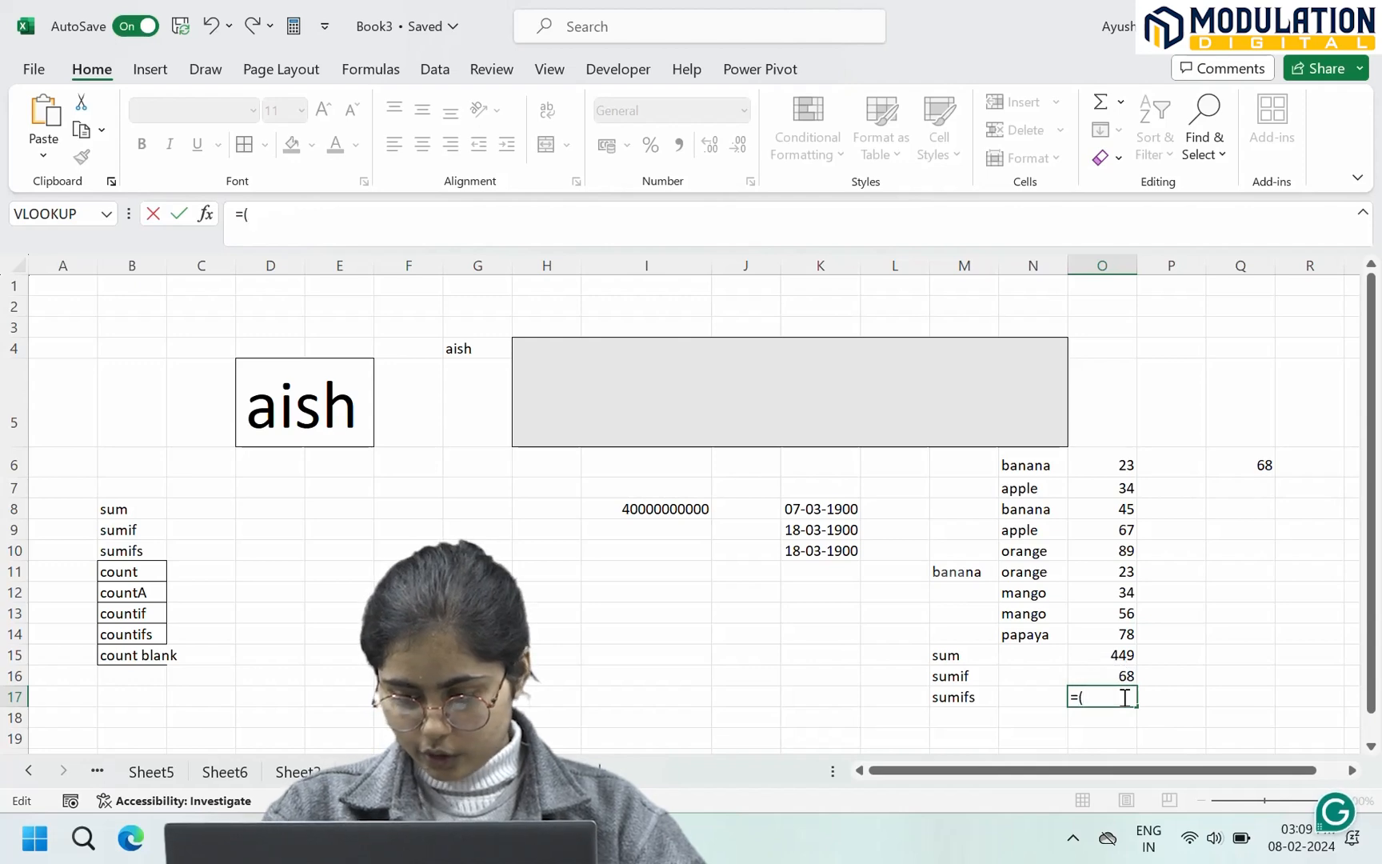
{"action": "key", "text": "ctrl+z"}
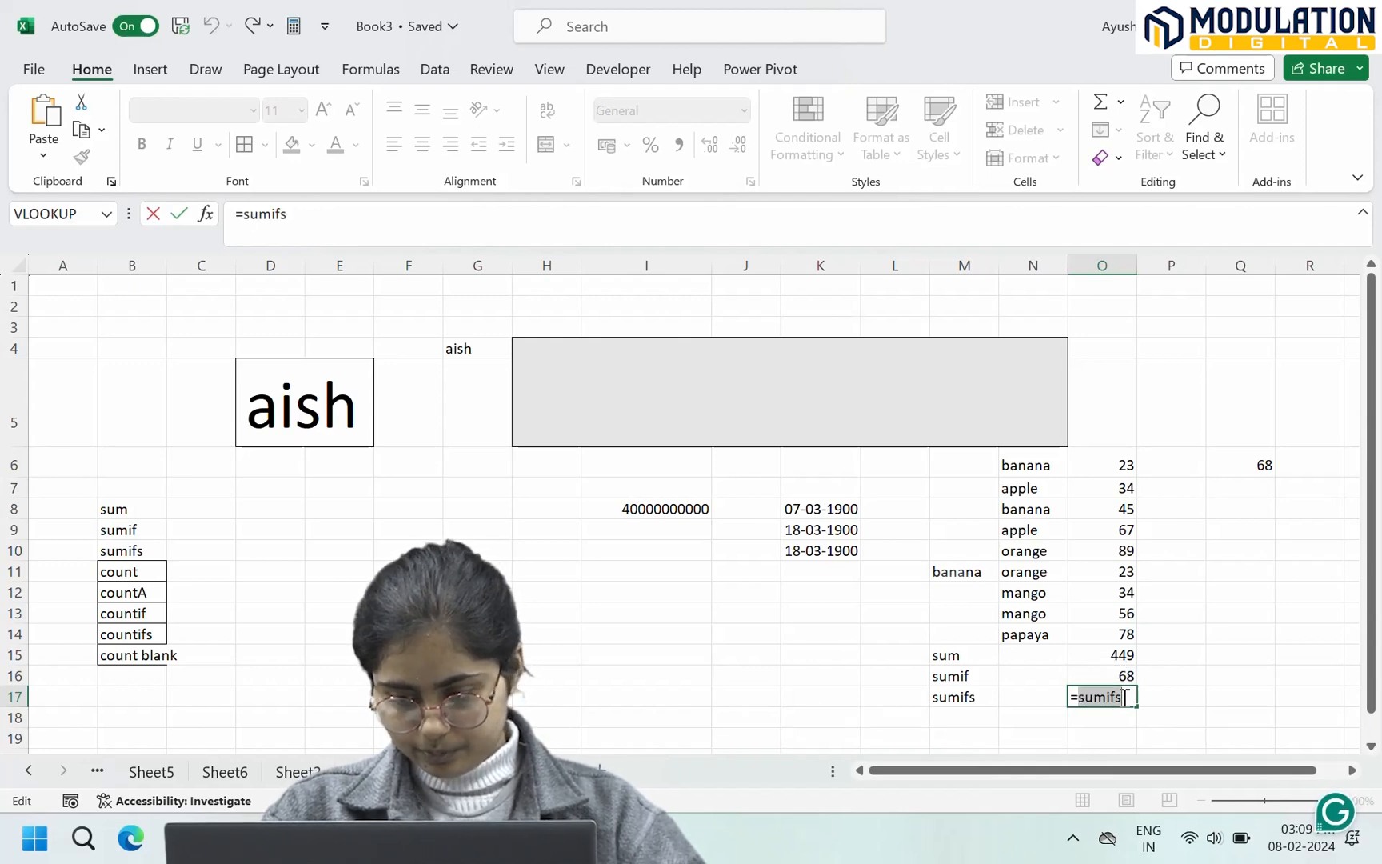
{"action": "double_click", "coordinate": [1124, 697]}
{"action": "left_click", "coordinate": [1124, 697]}
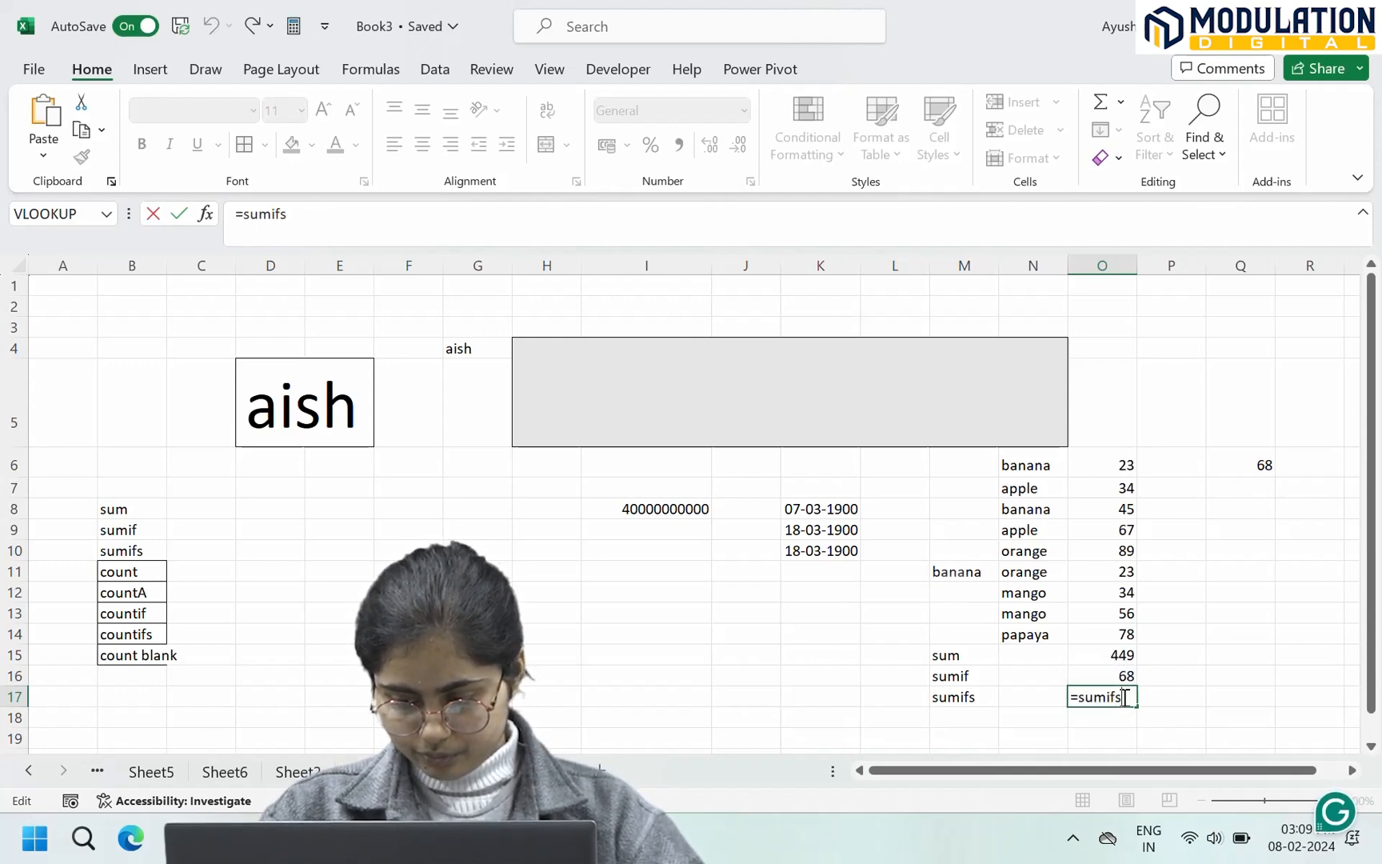
{"action": "type", "text": "("}
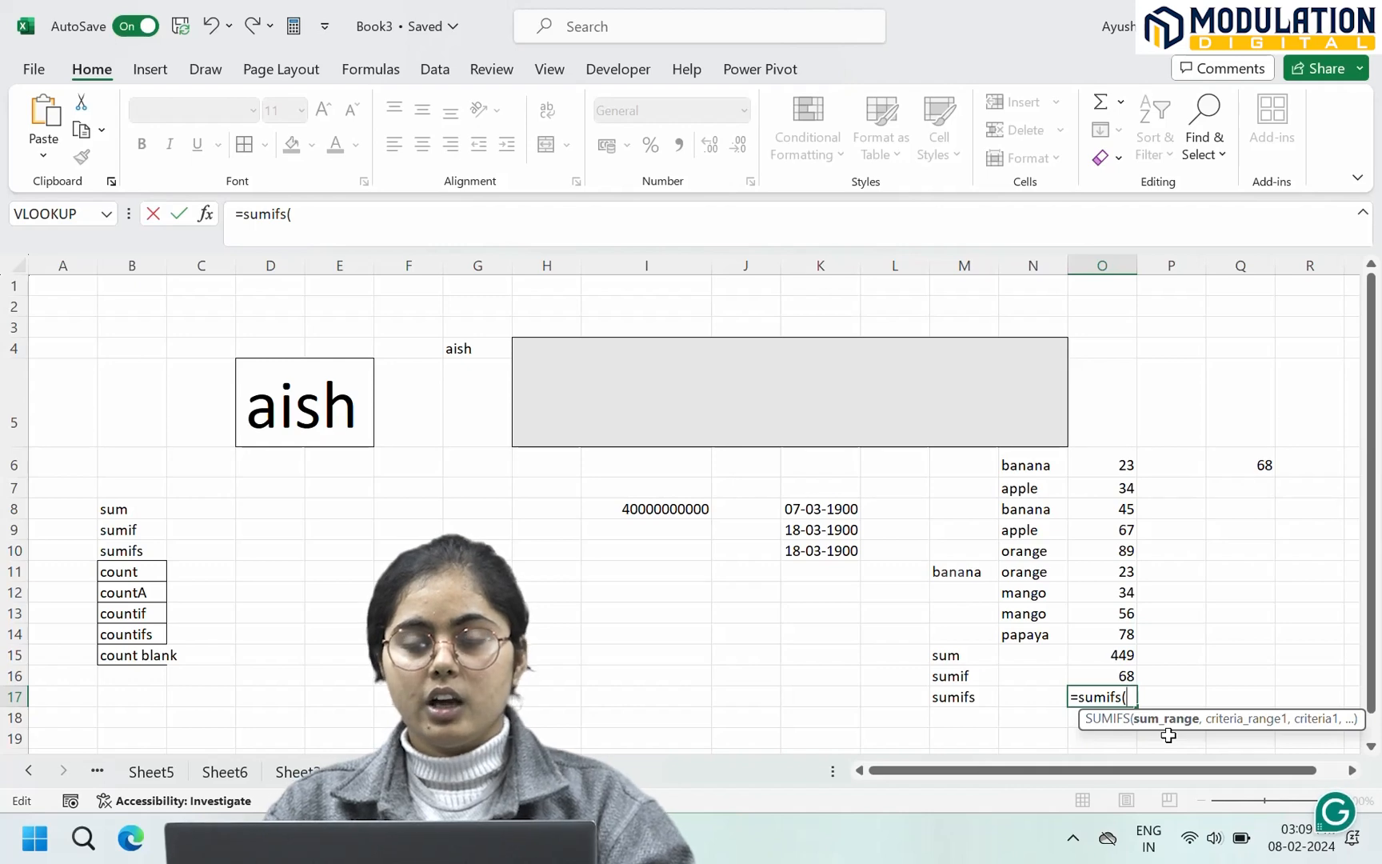
{"action": "key", "text": "BackSpace"}
{"action": "key", "text": "BackSpace"}
{"action": "key", "text": "BackSpace"}
{"action": "key", "text": "BackSpace"}
{"action": "key", "text": "BackSpace"}
{"action": "key", "text": "BackSpace"}
{"action": "key", "text": "BackSpace"}
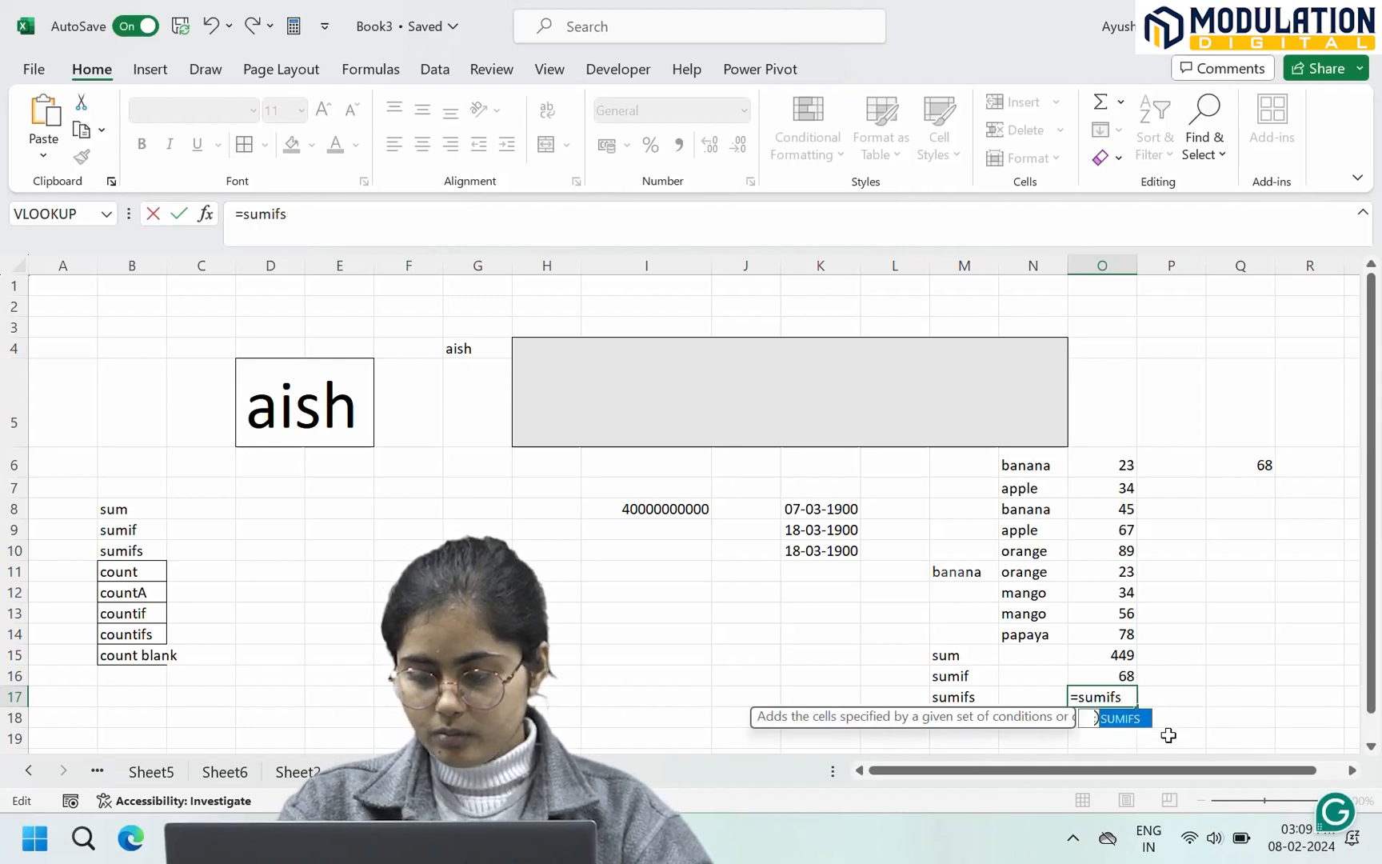
{"action": "key", "text": "BackSpace"}
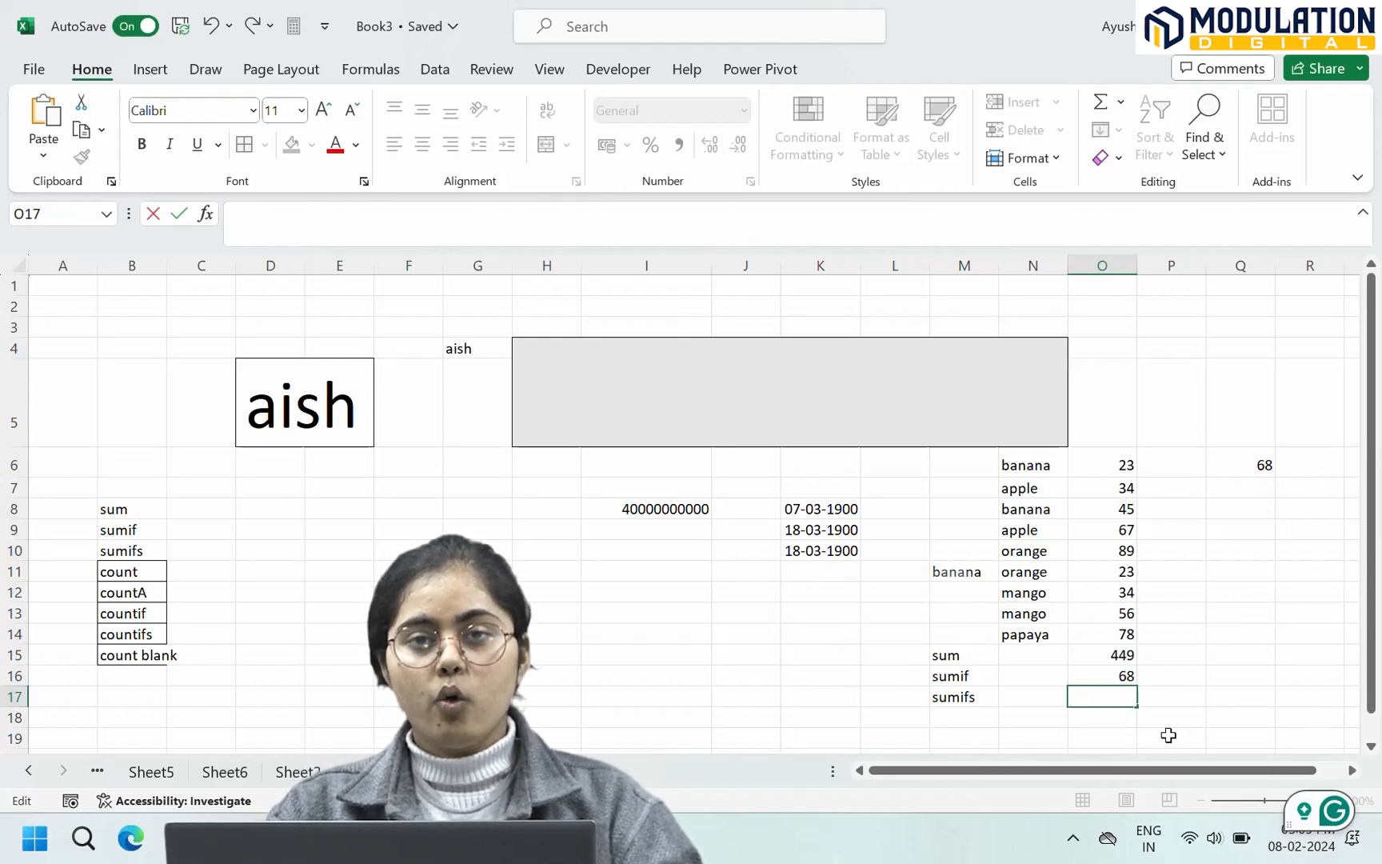
Step: Change the SUMIF criterion in cell M11 to mango
{"action": "left_click", "coordinate": [983, 578]}
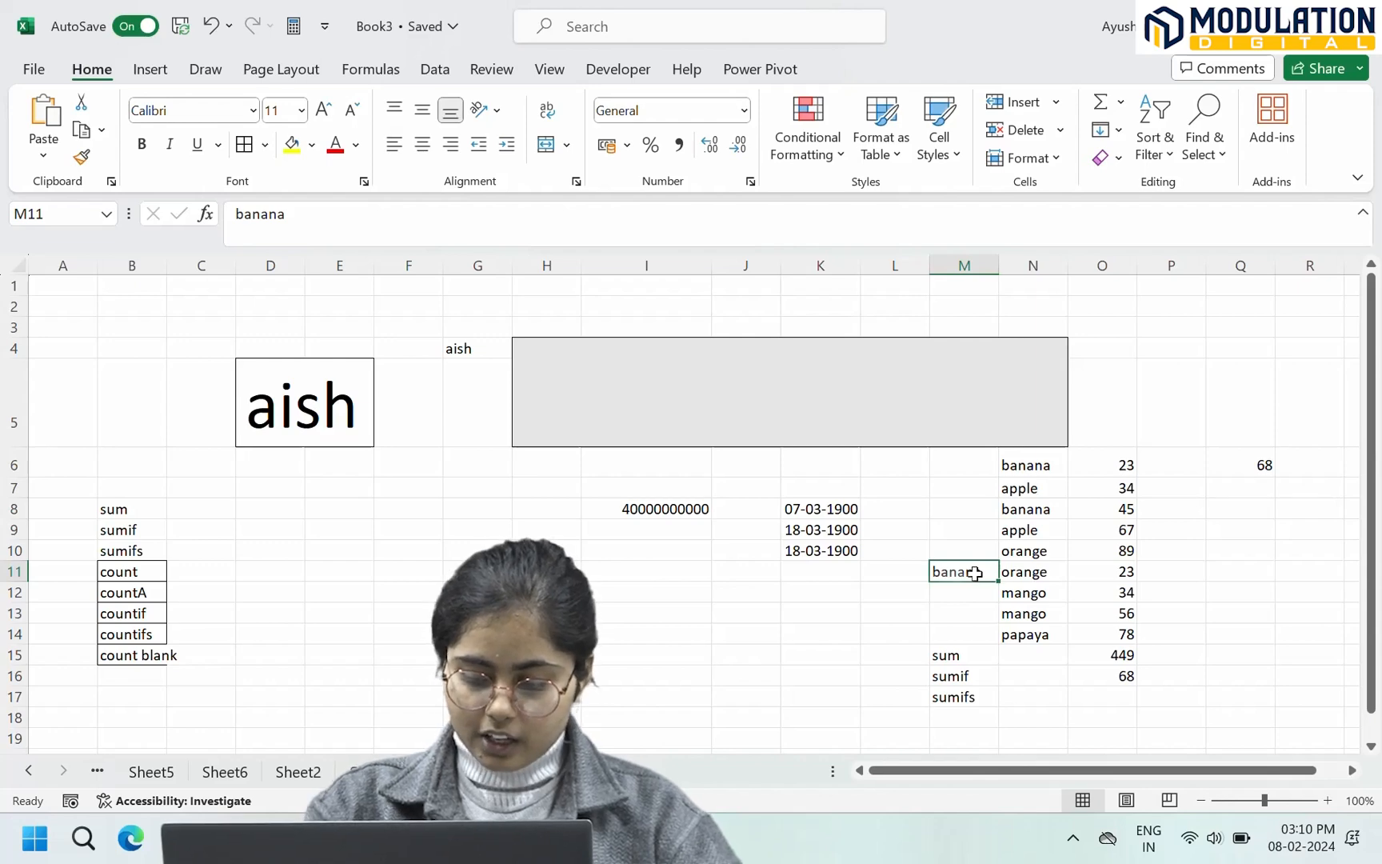
{"action": "double_click", "coordinate": [974, 572]}
{"action": "key", "text": "BackSpace"}
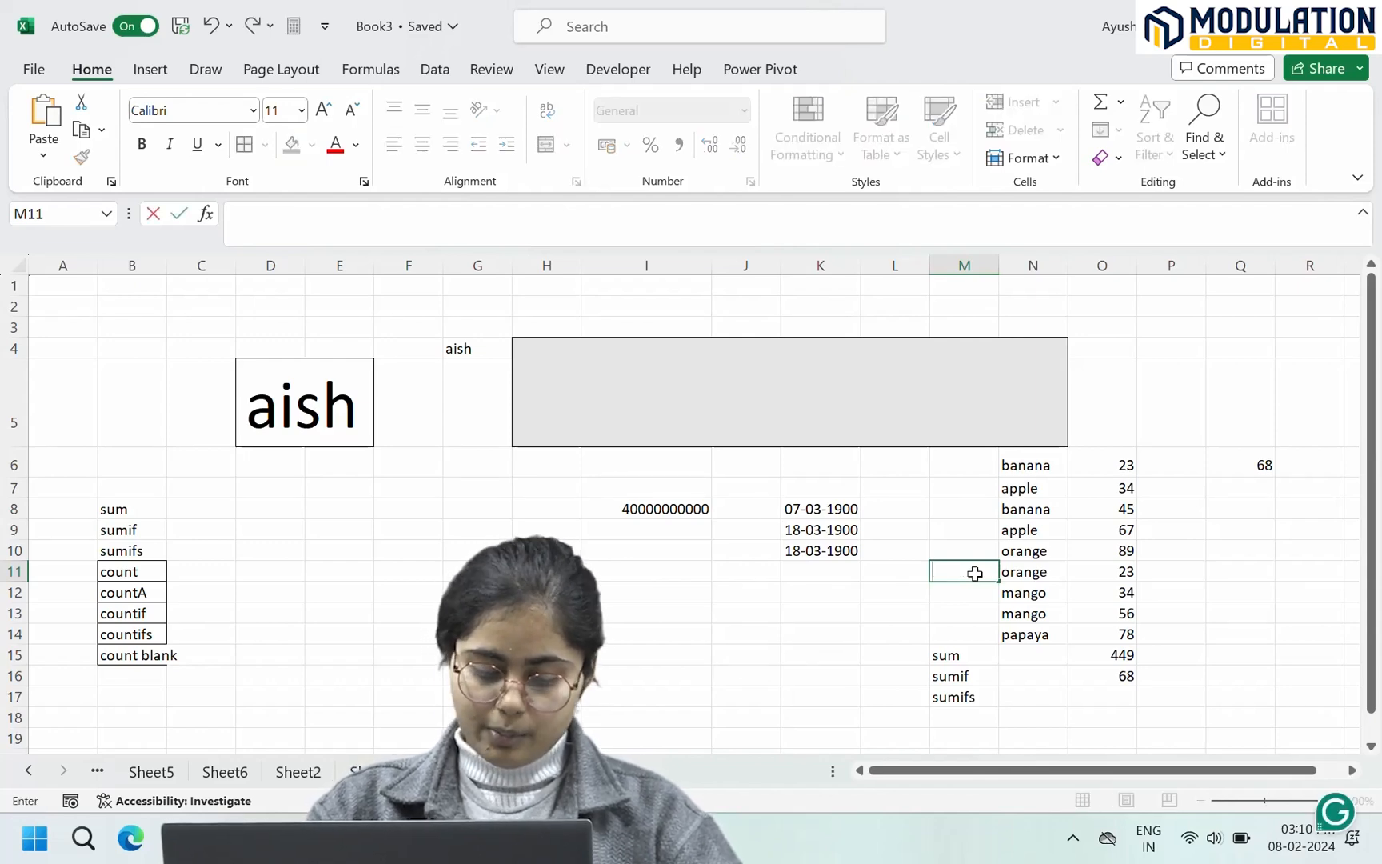
{"action": "type", "text": "mango"}
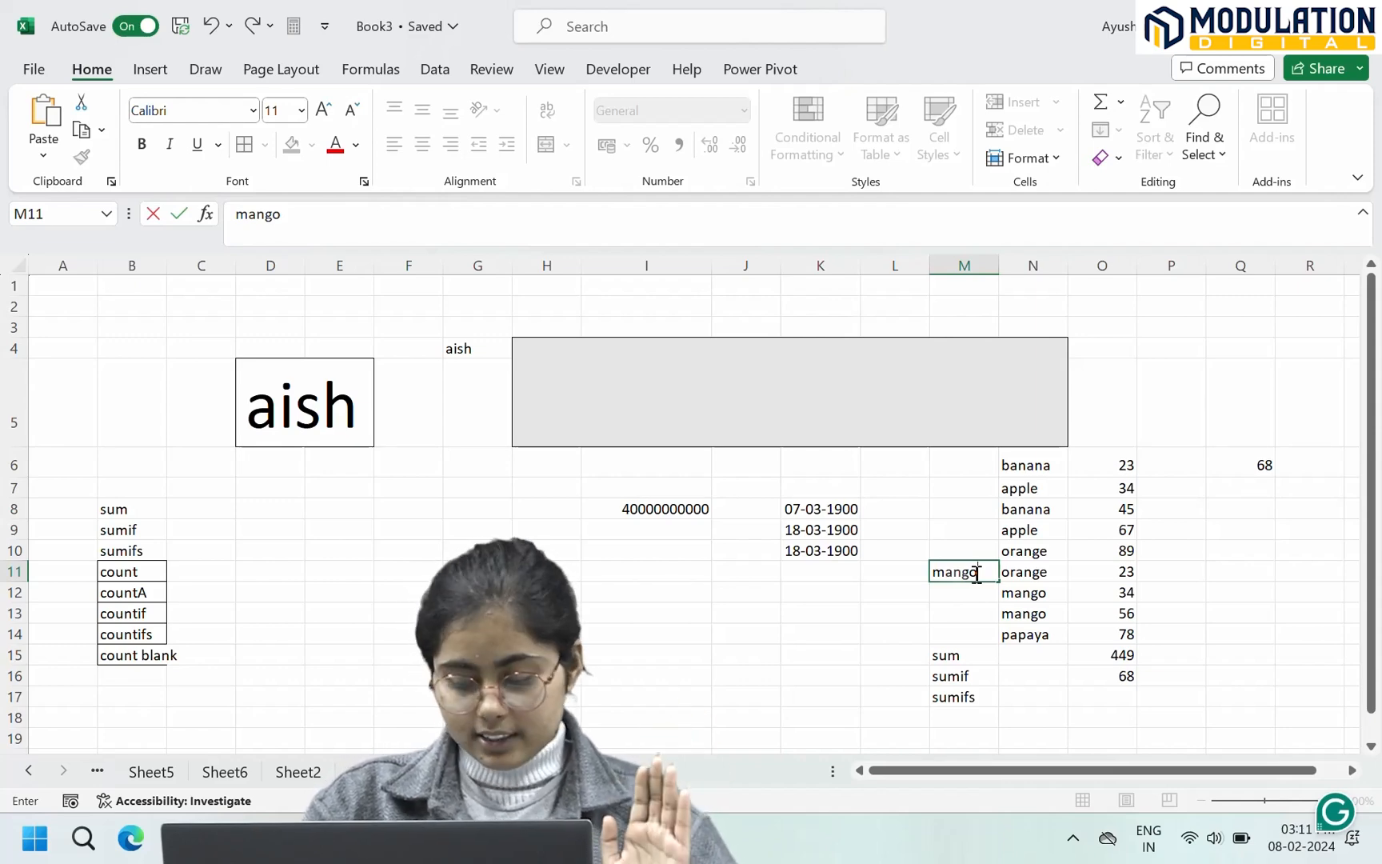
{"action": "key", "text": "Return"}
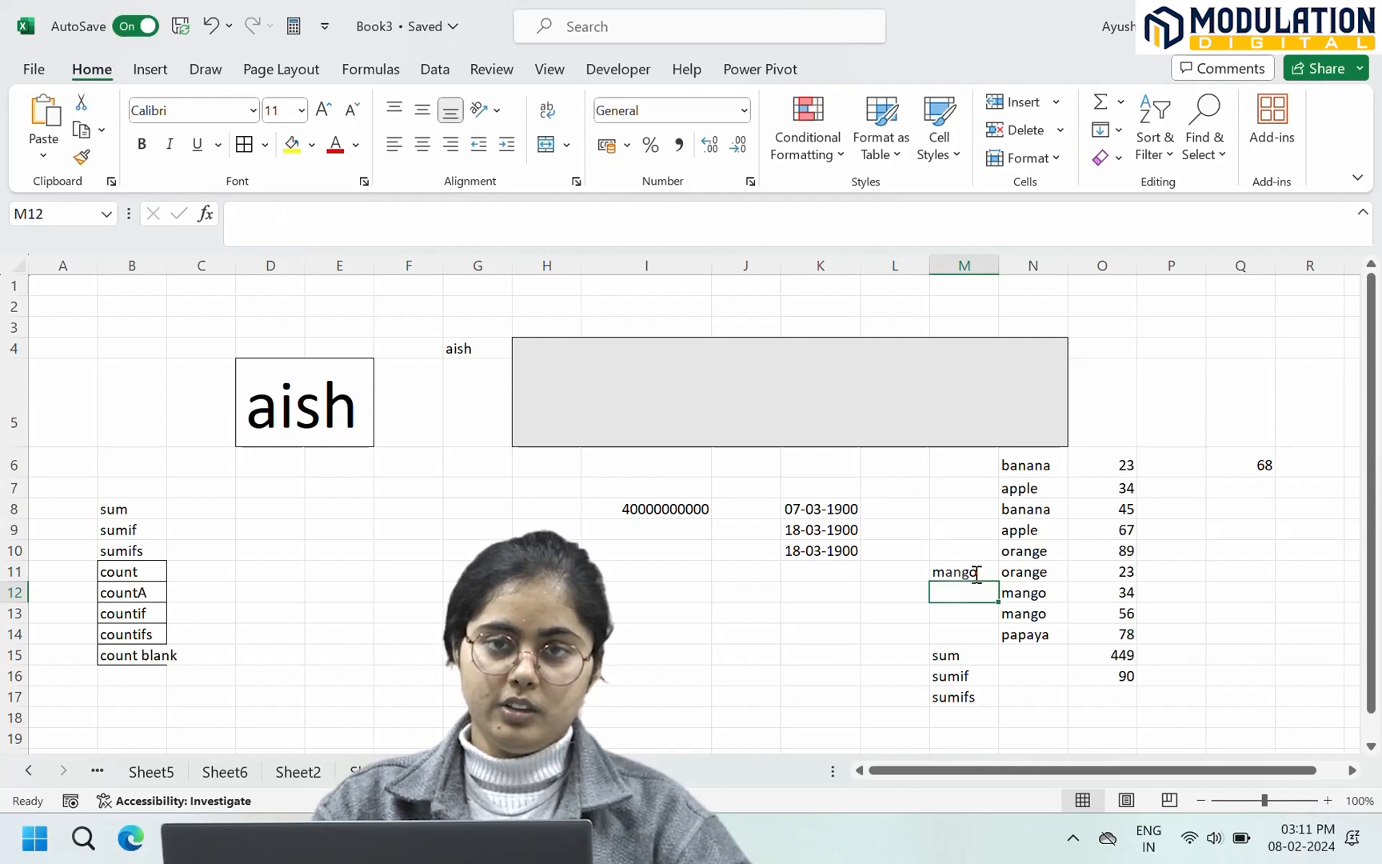
{"action": "left_click", "coordinate": [975, 572]}
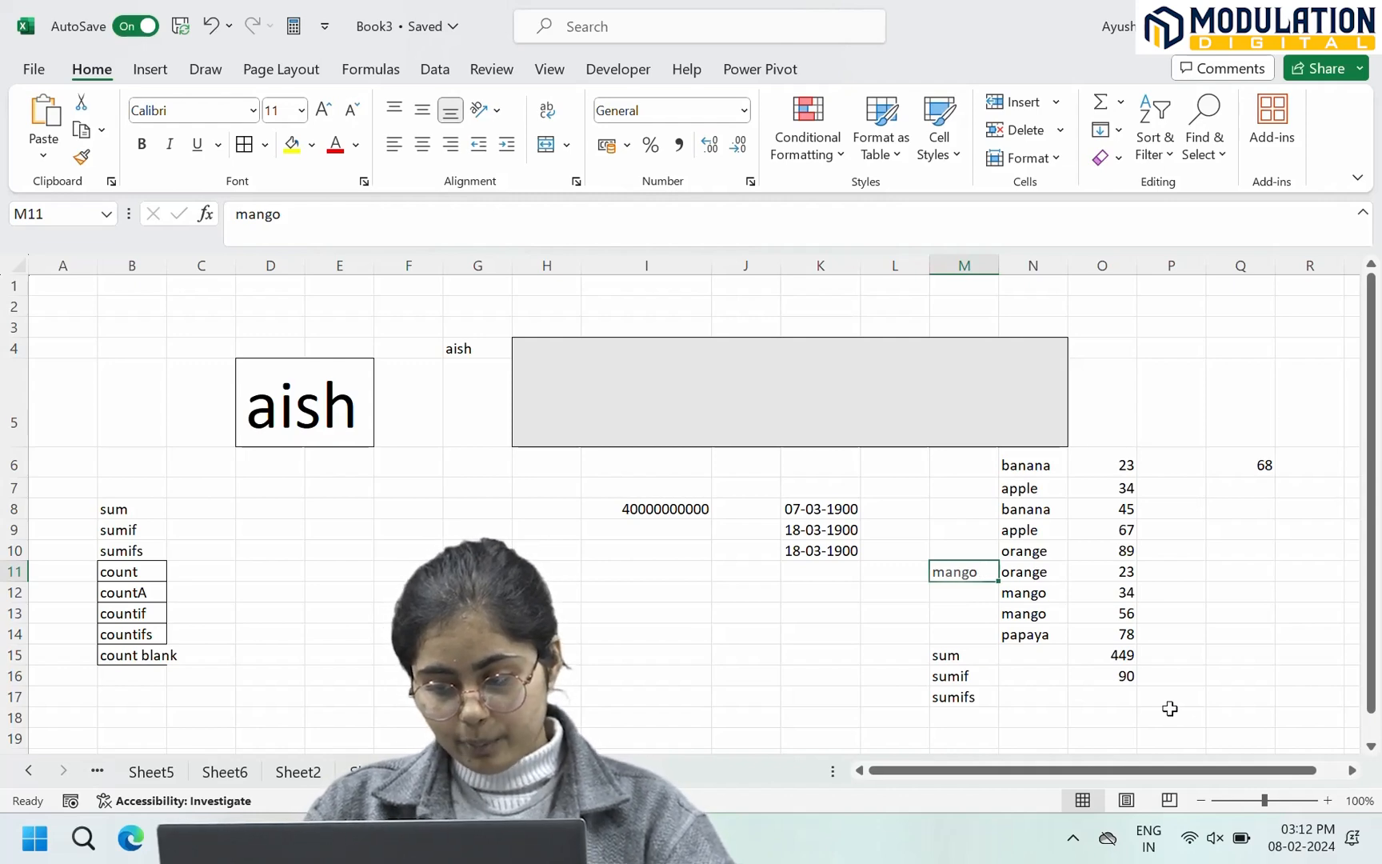
Step: Apply all borders to the SUMIF result in cell O16
{"action": "left_click", "coordinate": [1104, 674]}
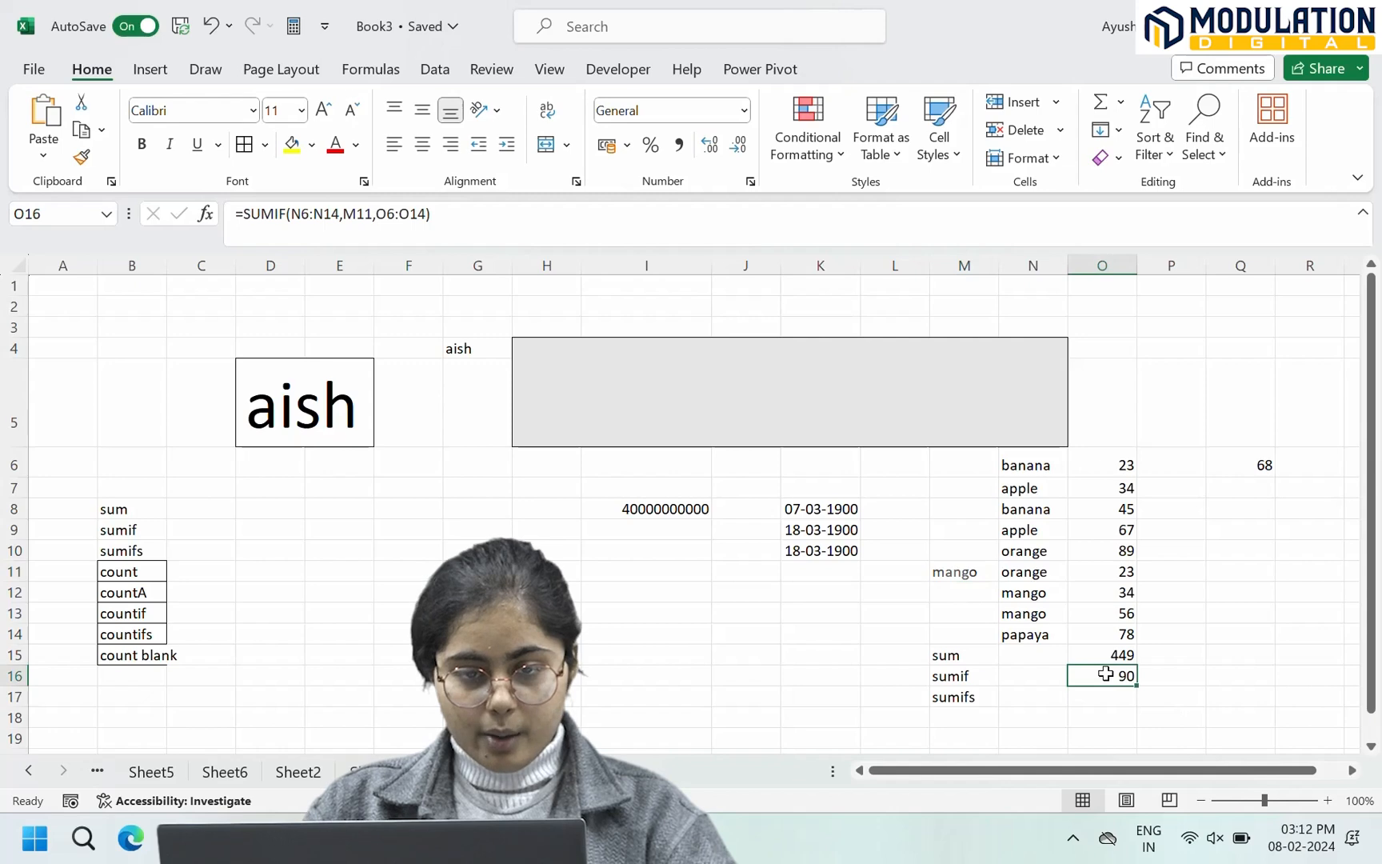
{"action": "left_click", "coordinate": [265, 145]}
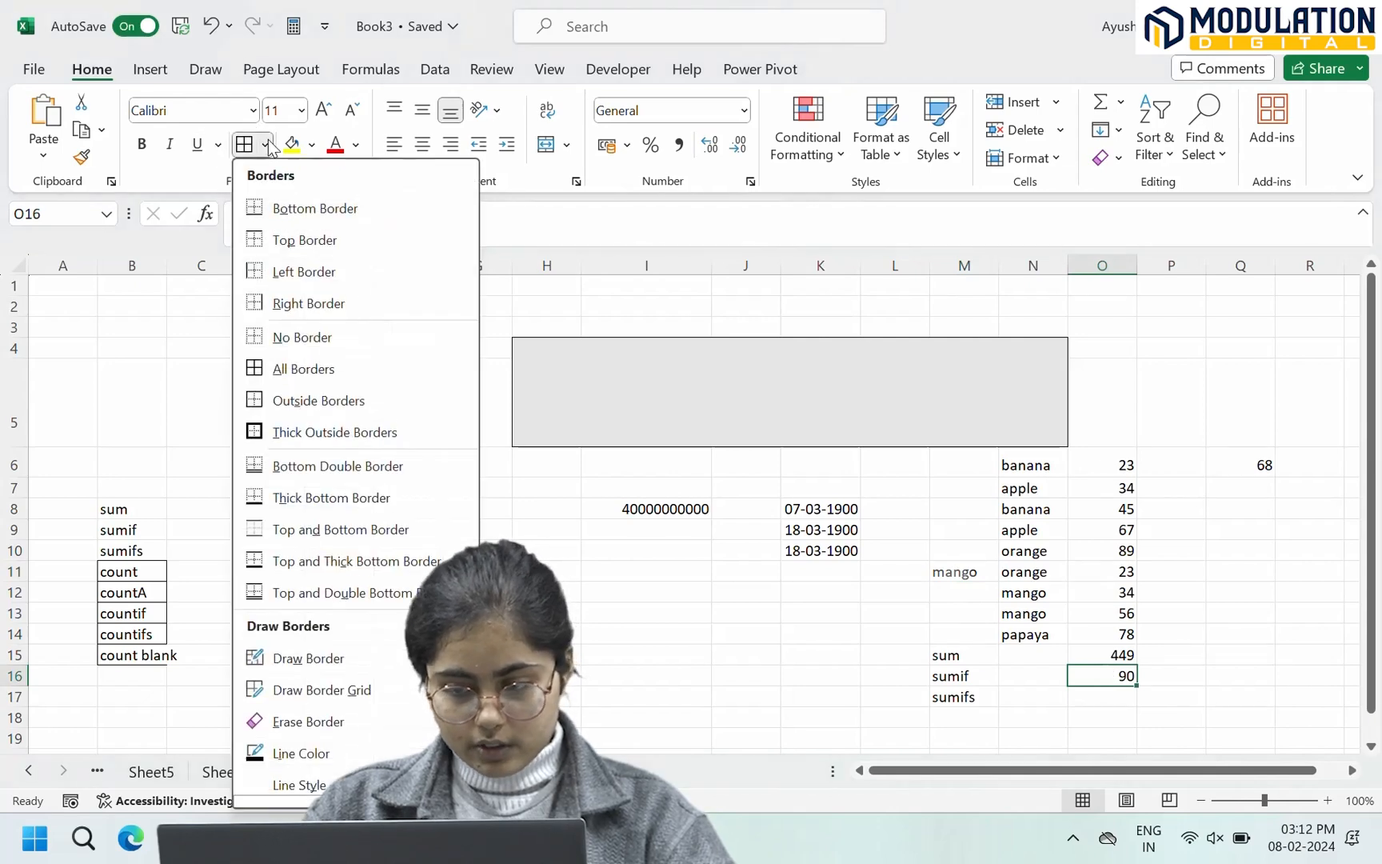
{"action": "left_click", "coordinate": [373, 376]}
Step: Change the SUMIF criterion in cell M11 to orange and check the formula in O16
{"action": "left_click", "coordinate": [973, 564]}
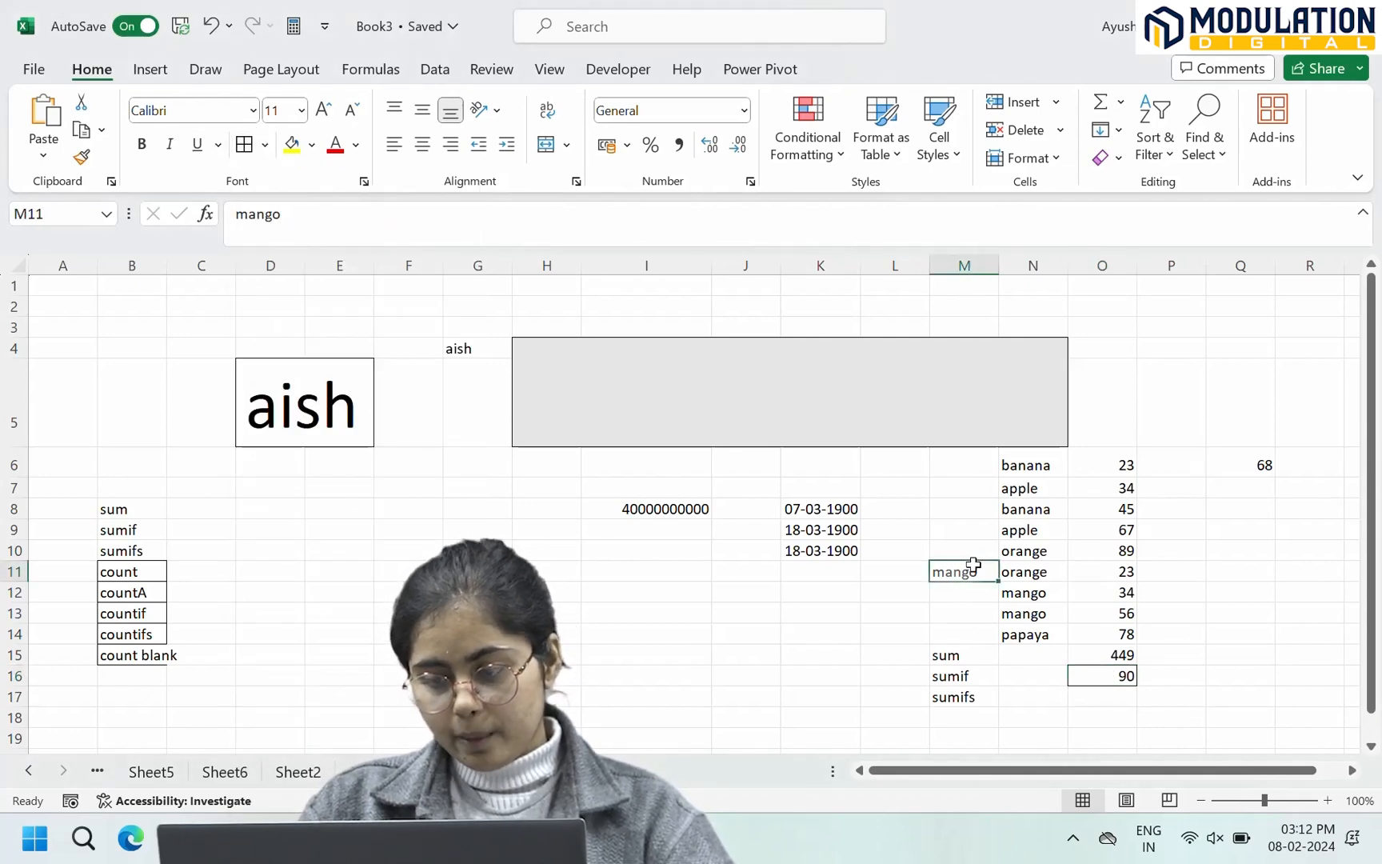
{"action": "key", "text": "BackSpace"}
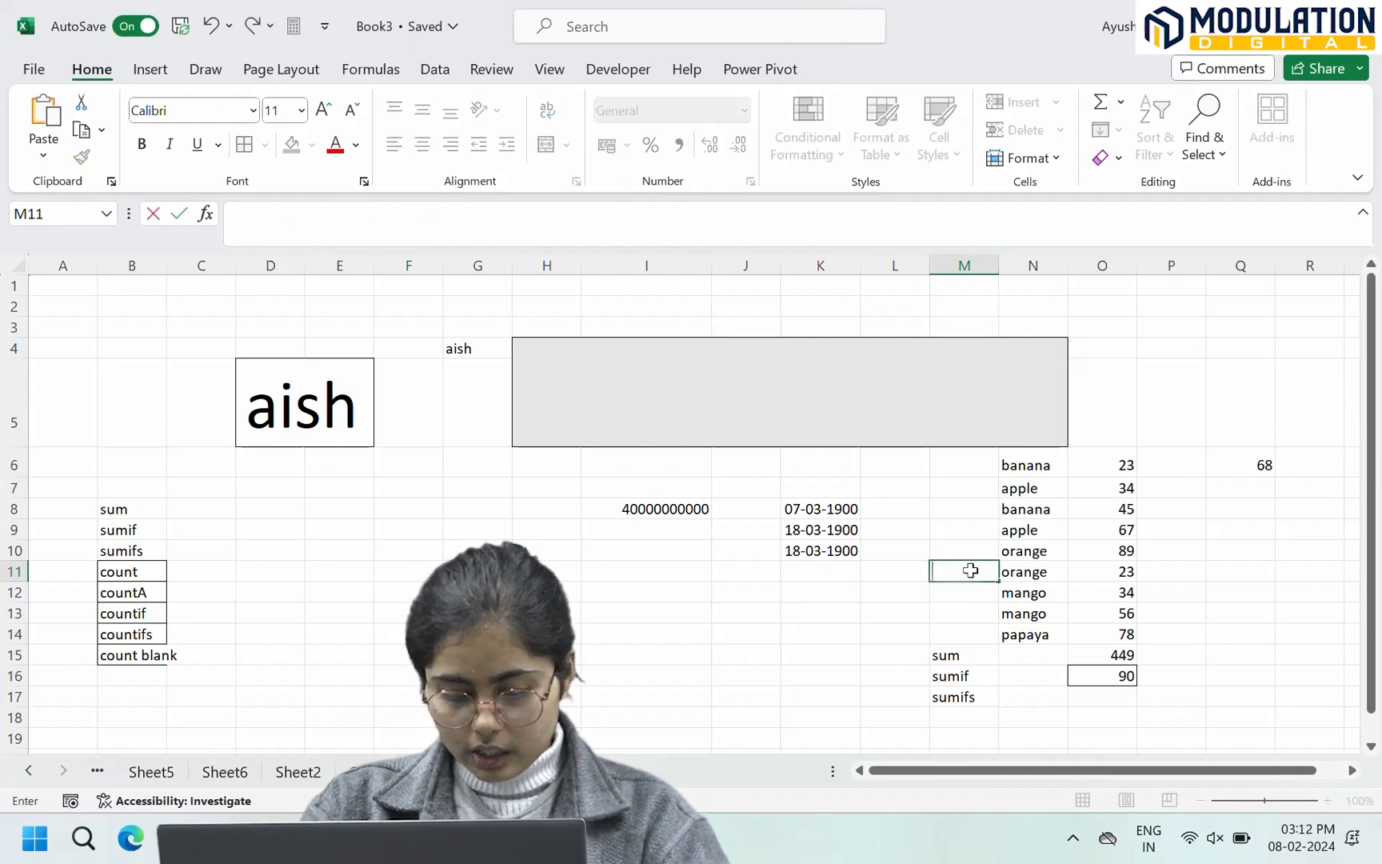
{"action": "type", "text": "orange"}
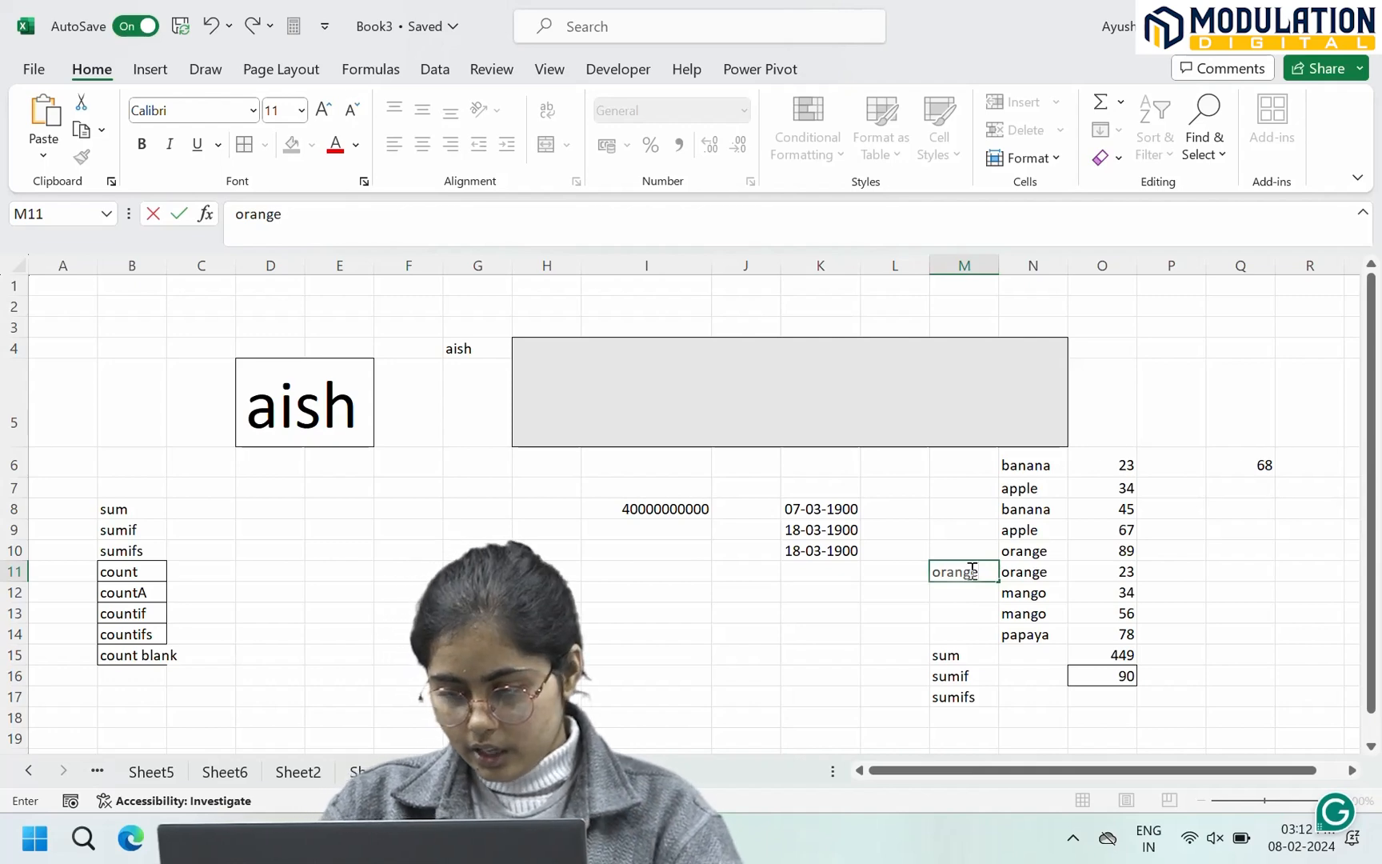
{"action": "key", "text": "Return"}
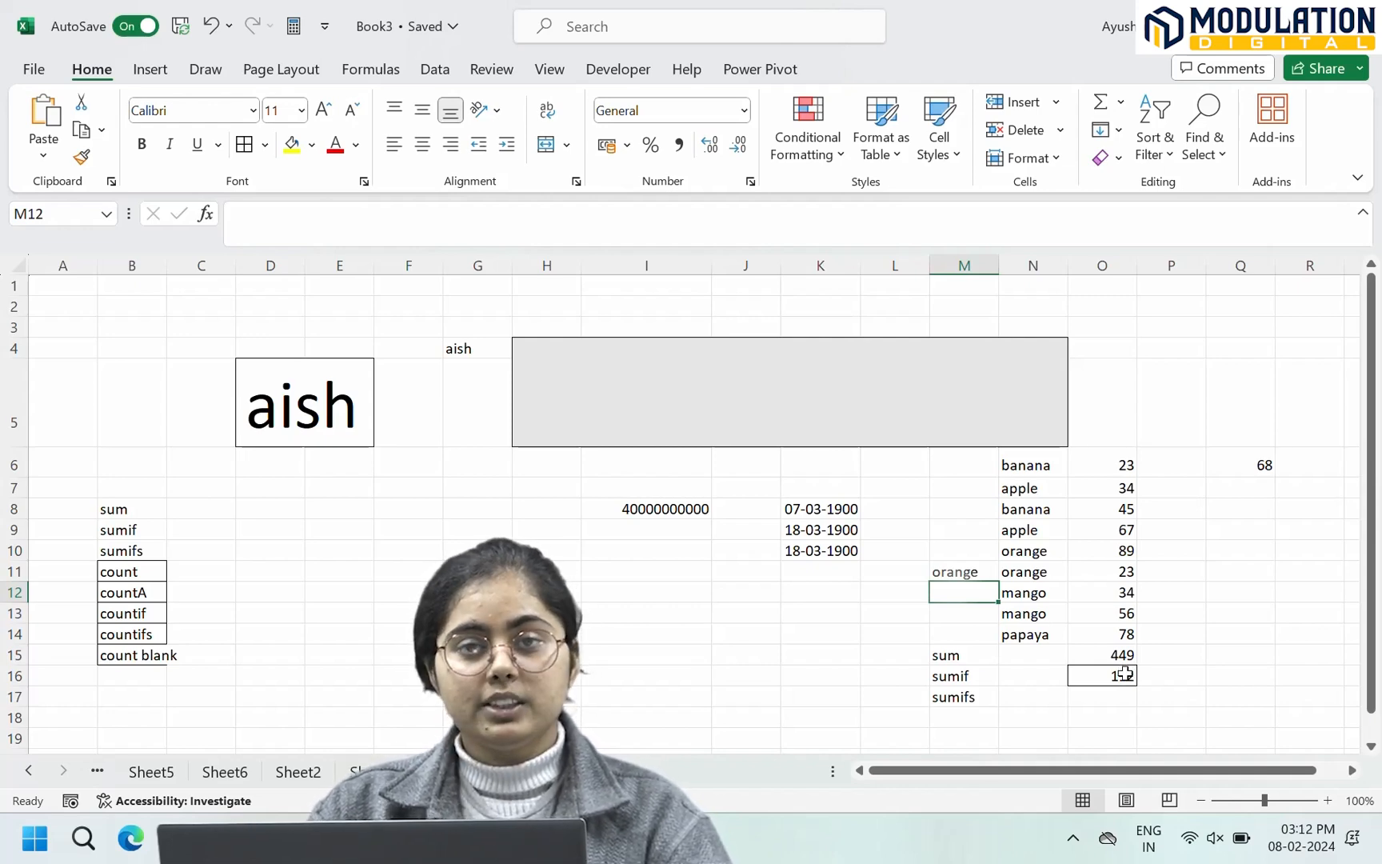
{"action": "left_click", "coordinate": [1125, 673]}
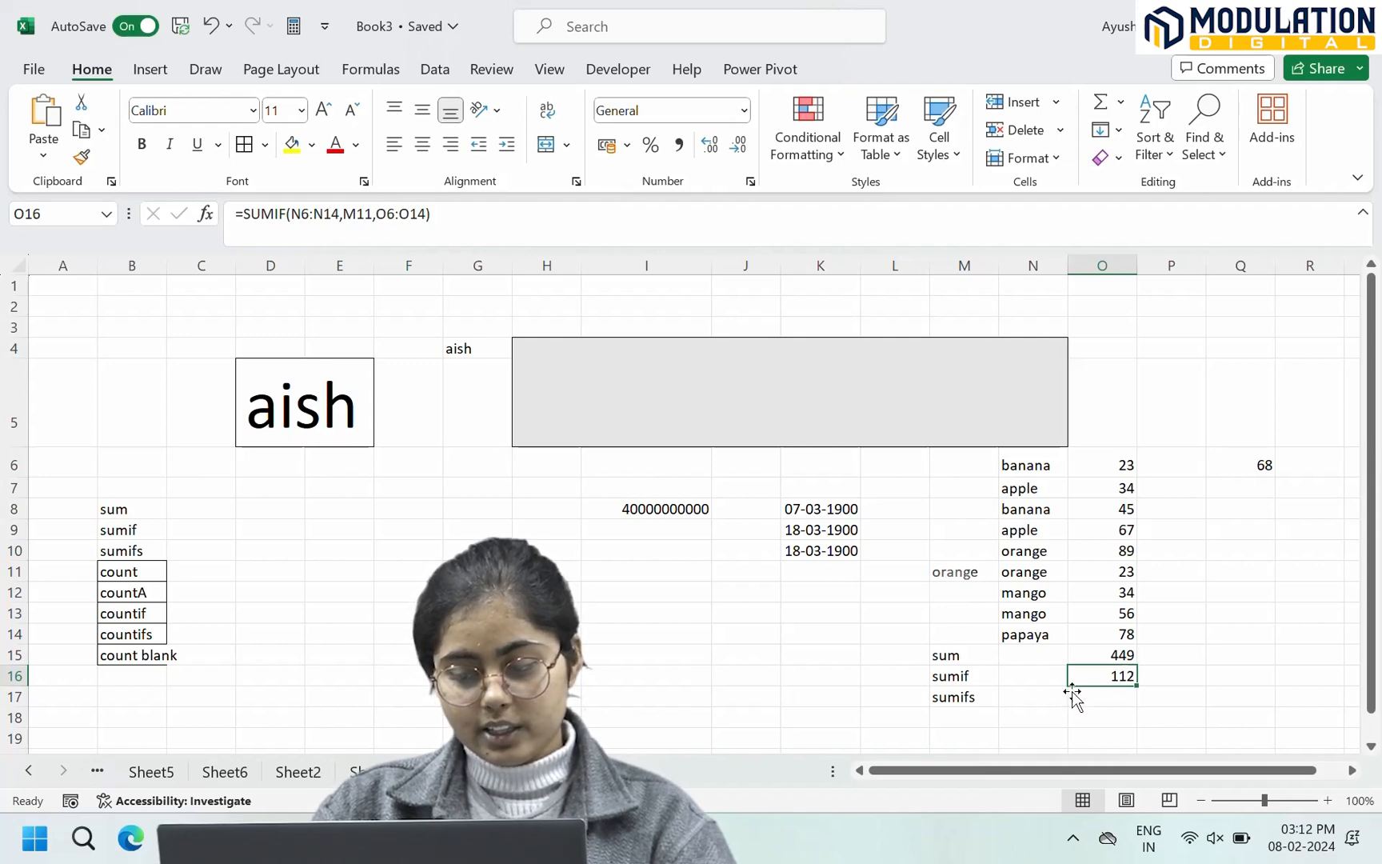
{"action": "left_click", "coordinate": [1021, 697]}
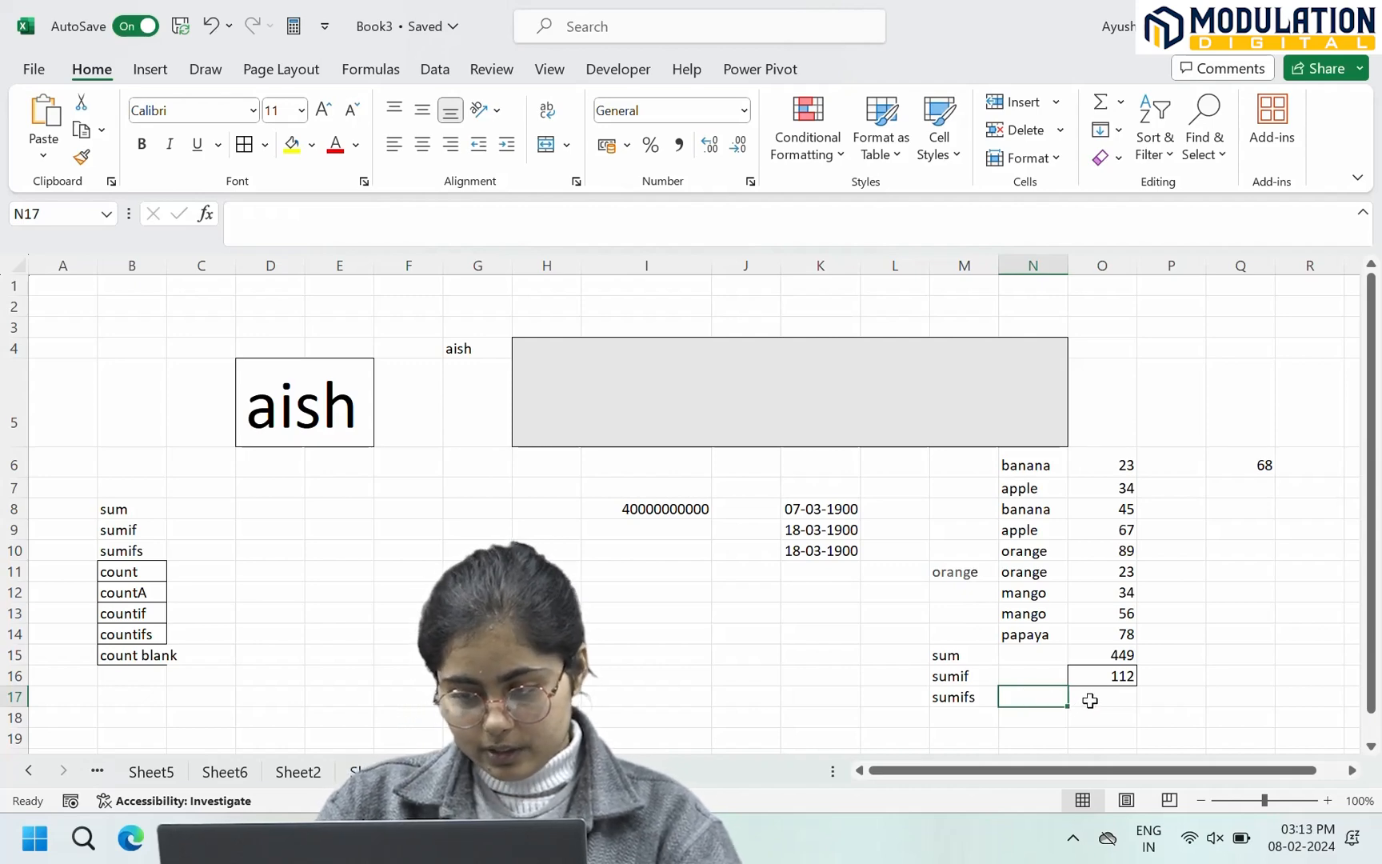
{"action": "left_click", "coordinate": [1090, 699]}
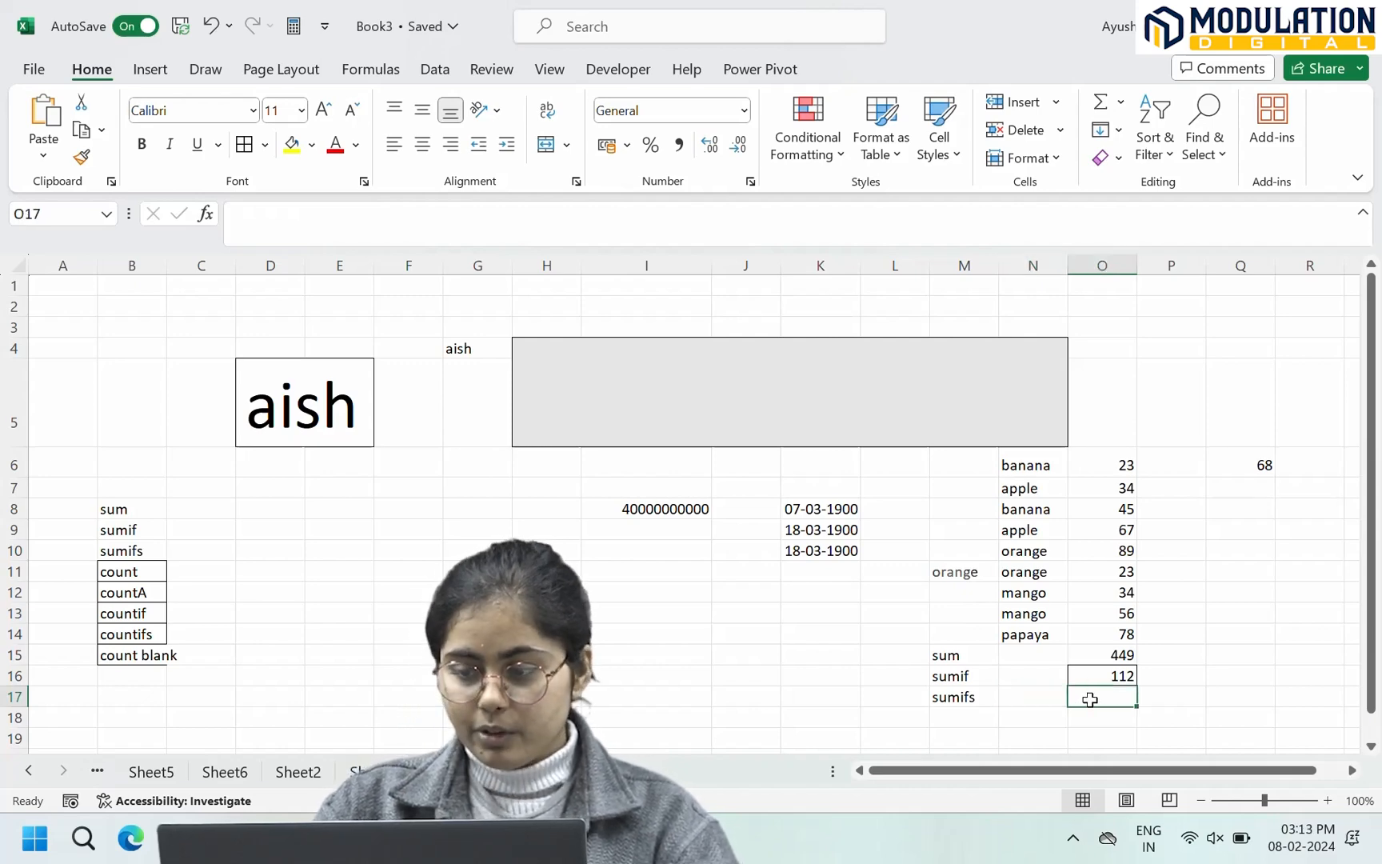
Step: Enter the cities noida, gurugram, noida and gurugram in cells P6 to P9, beside the banana and apple rows
{"action": "left_click", "coordinate": [1184, 461]}
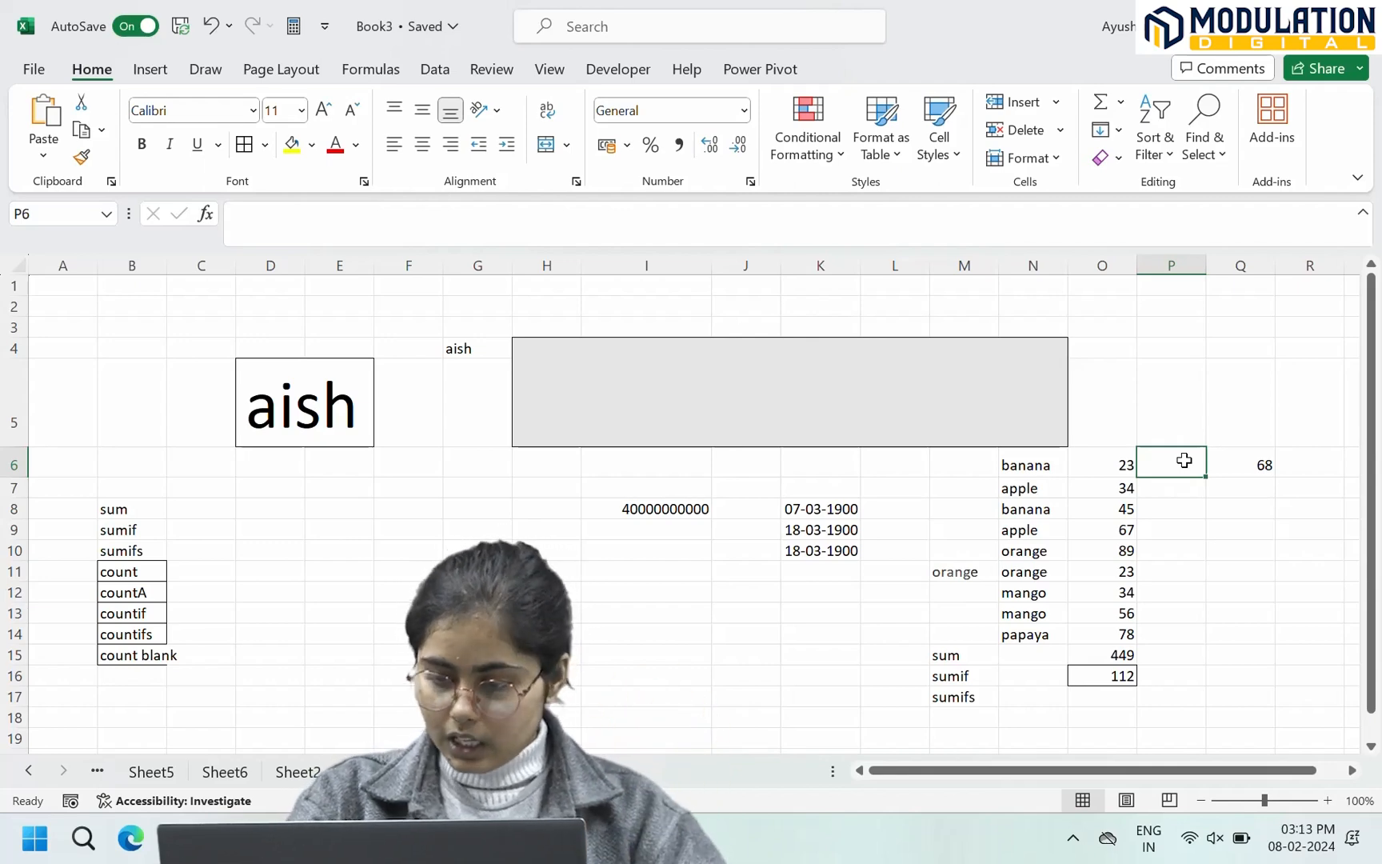
{"action": "type", "text": "n"}
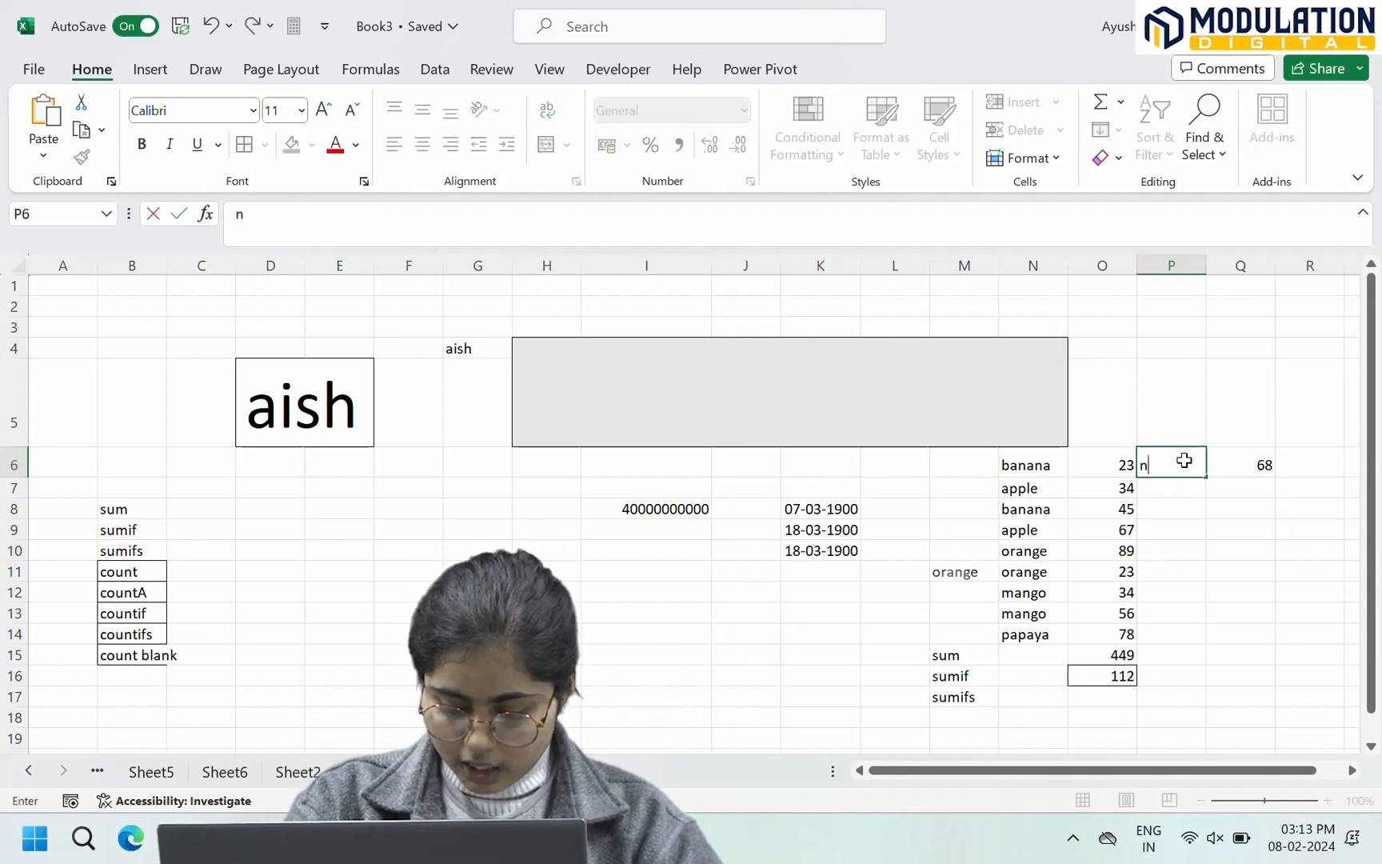
{"action": "type", "text": "oida"}
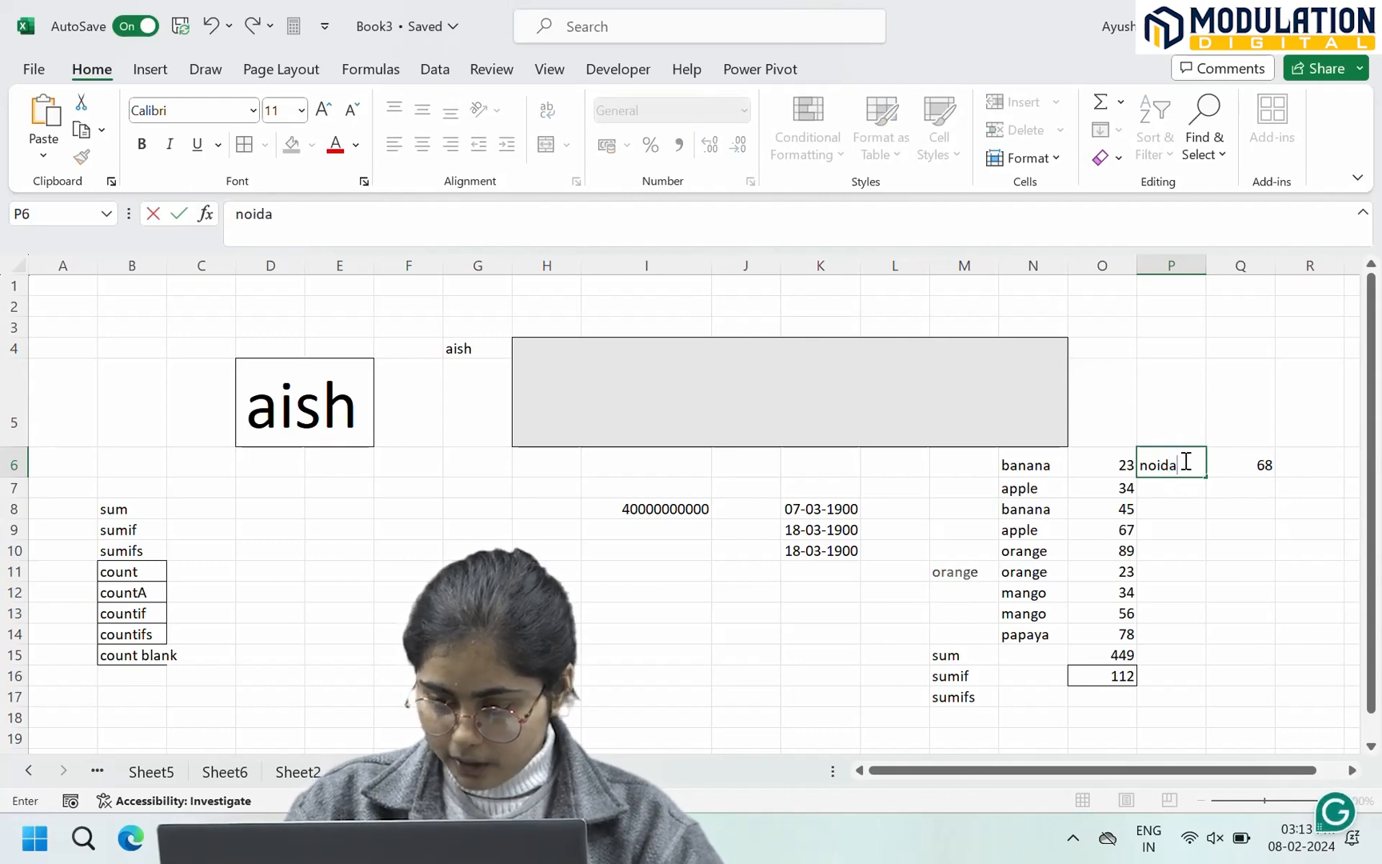
{"action": "key", "text": "Return"}
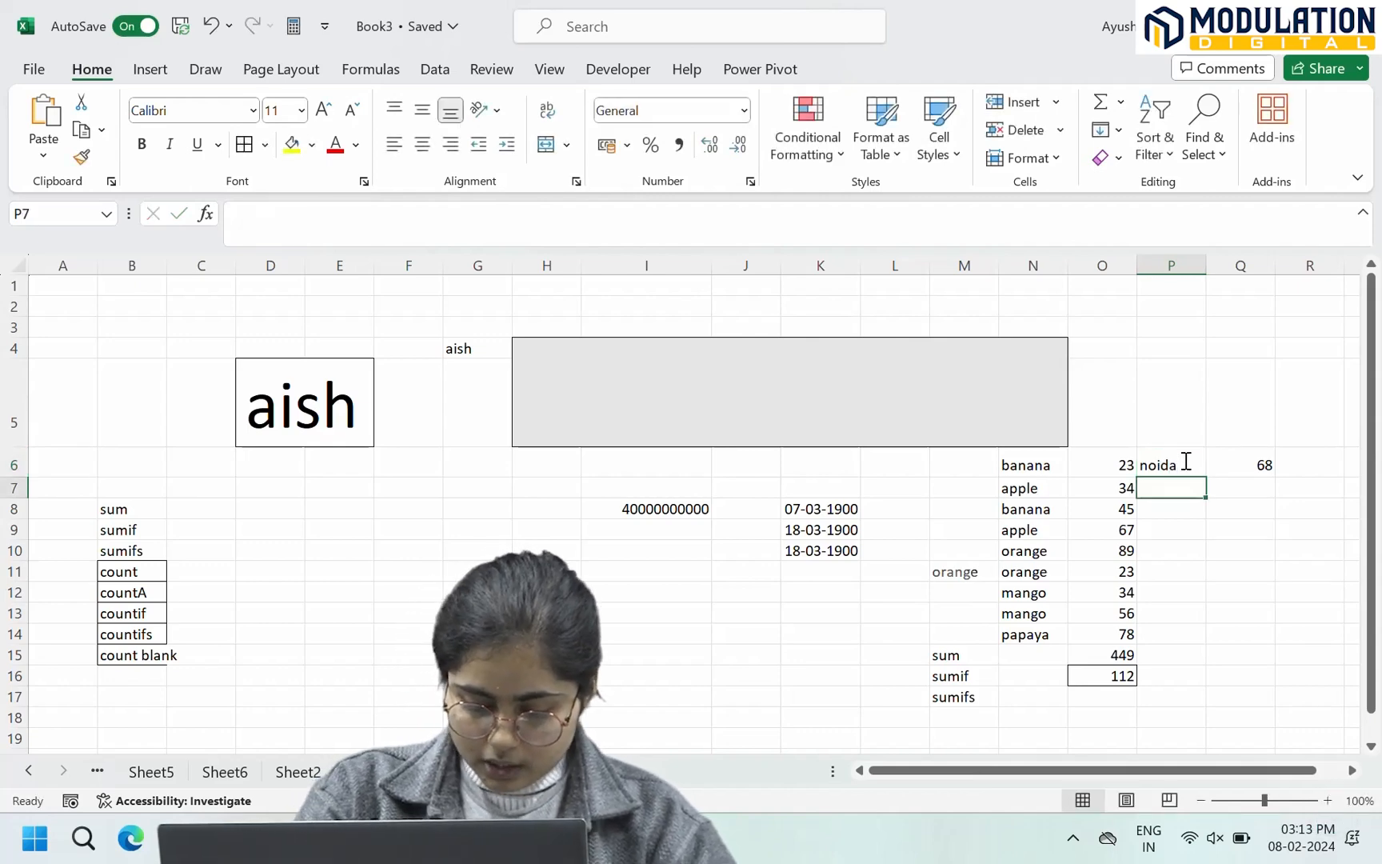
{"action": "type", "text": "guru"}
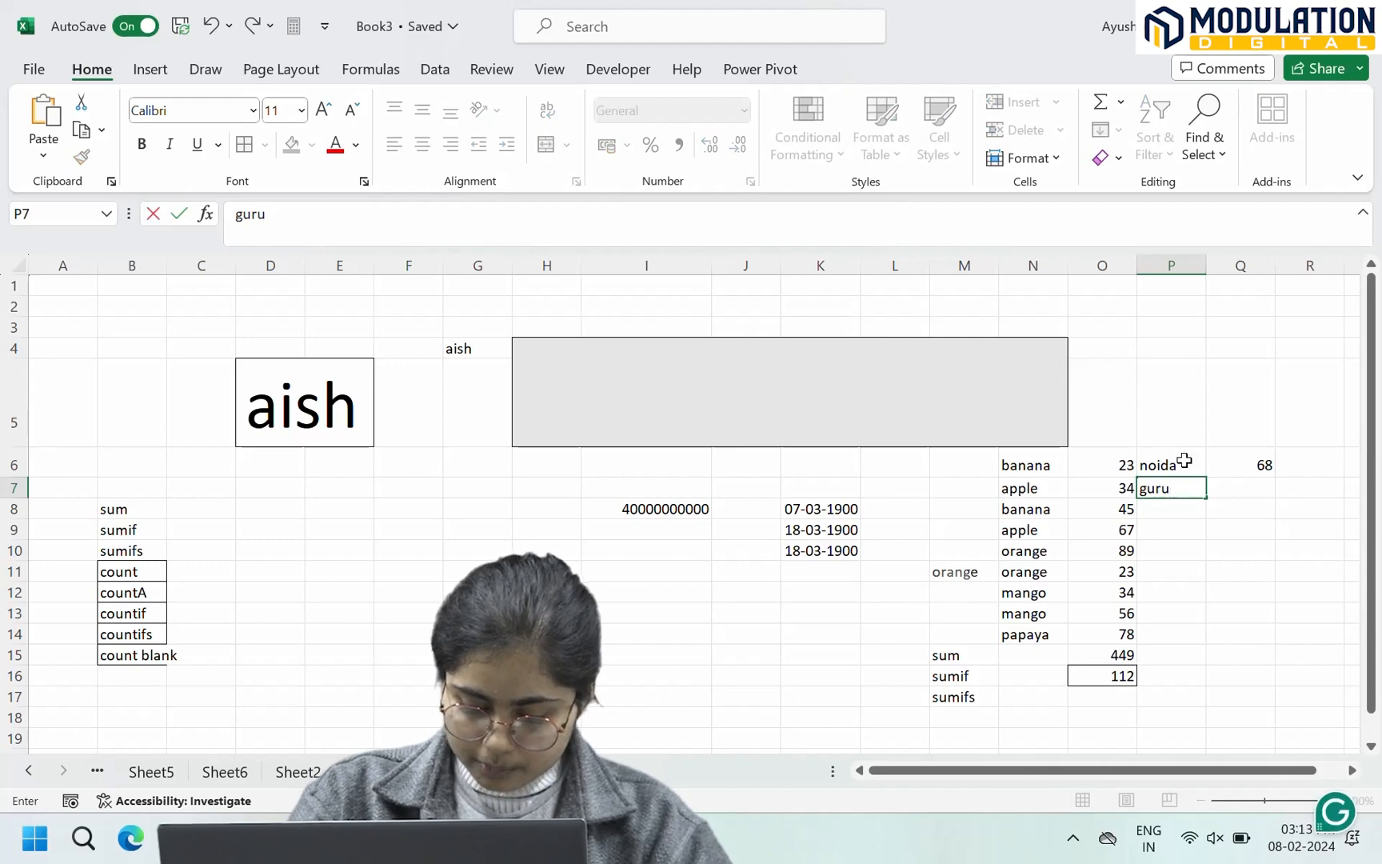
{"action": "type", "text": "gram"}
{"action": "key", "text": "Return"}
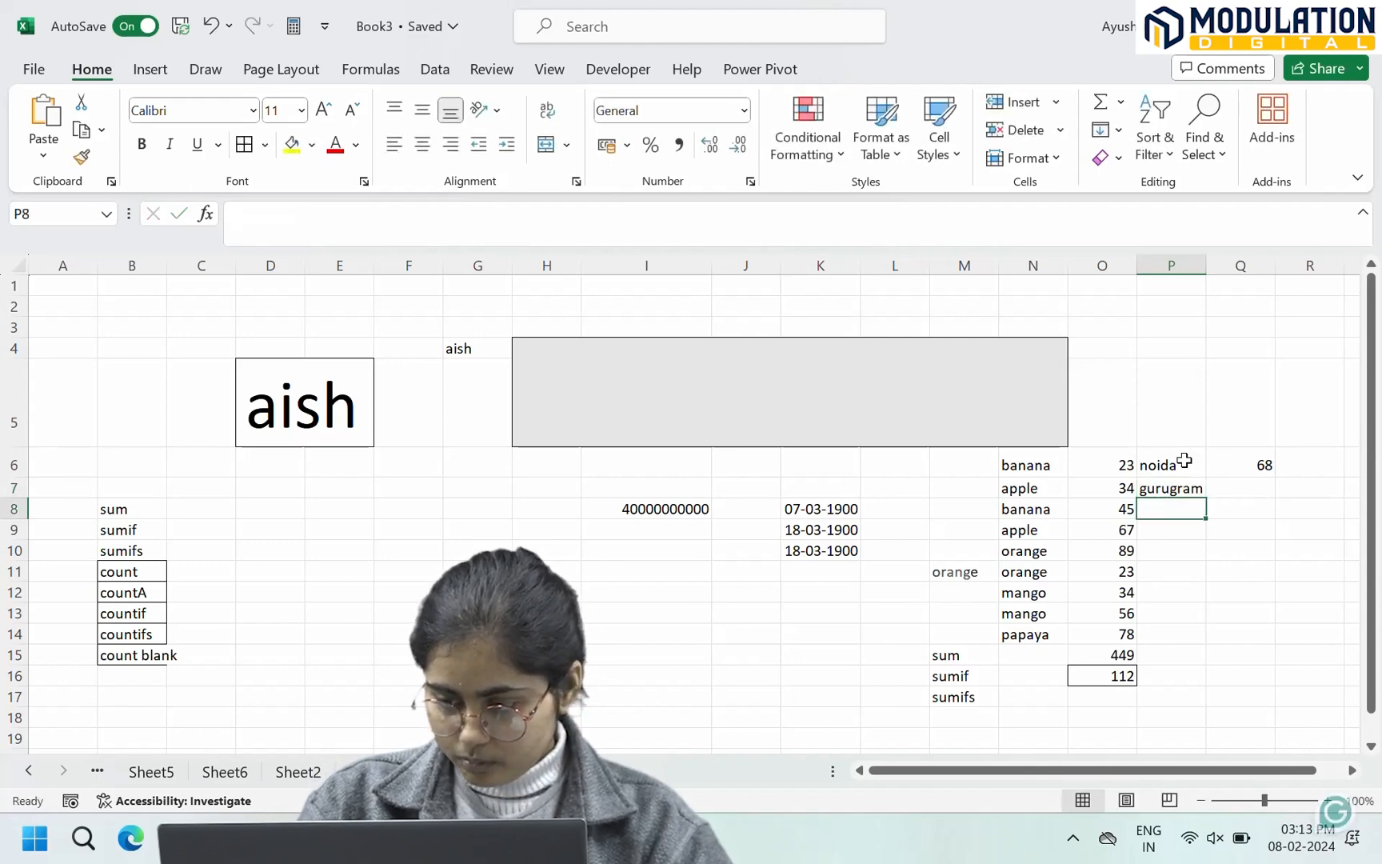
{"action": "type", "text": "noida"}
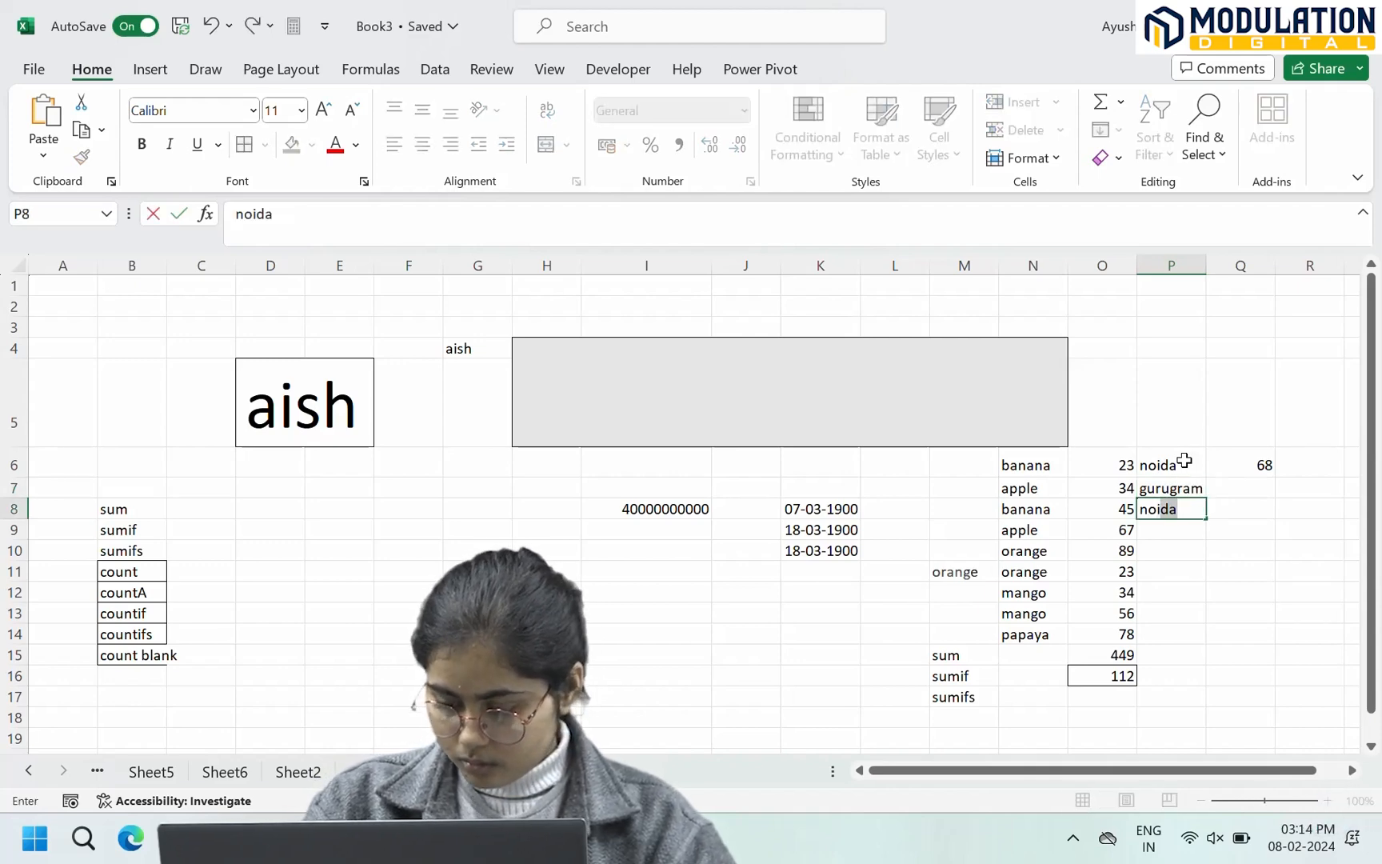
{"action": "key", "text": "Return"}
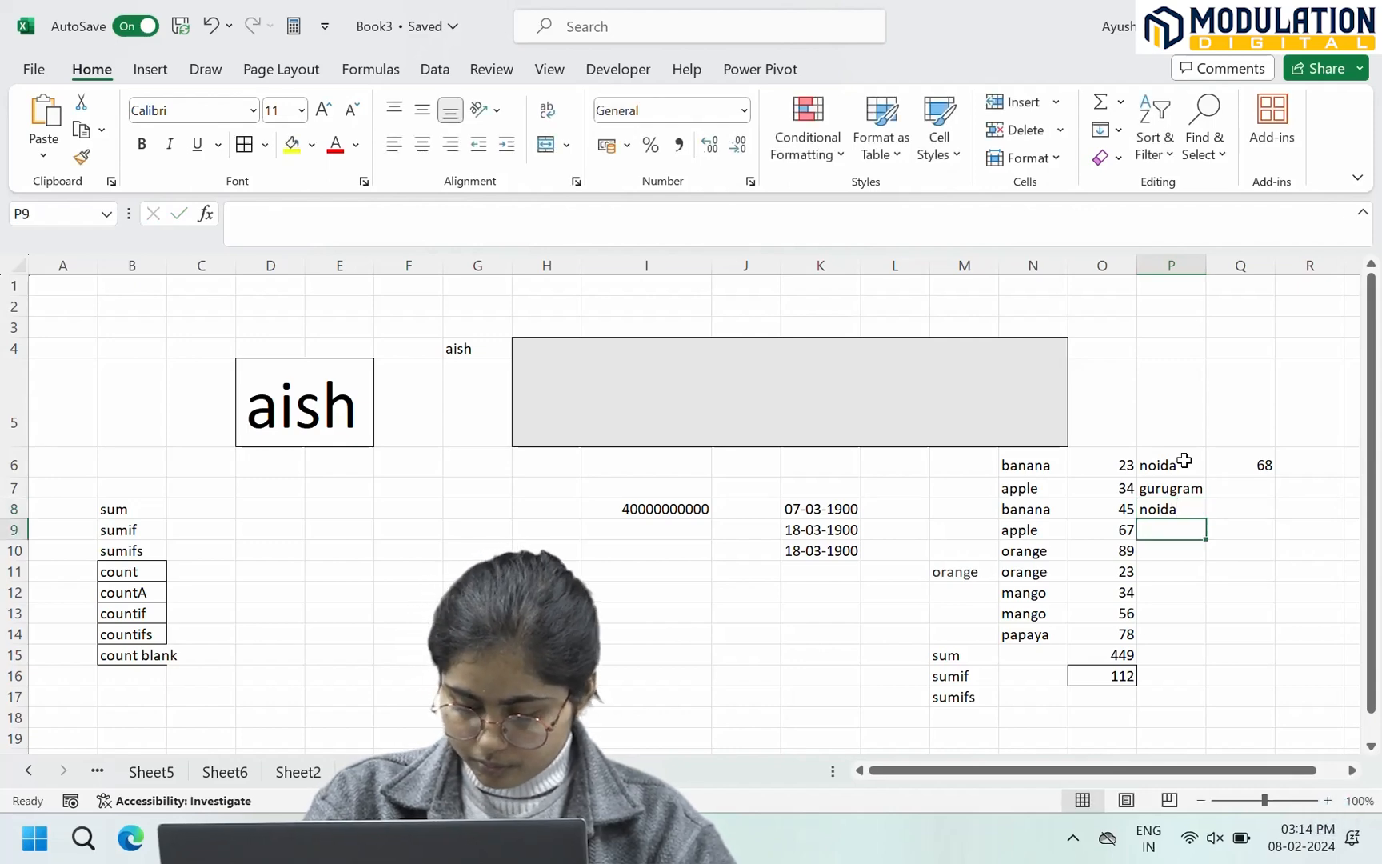
{"action": "type", "text": "guru"}
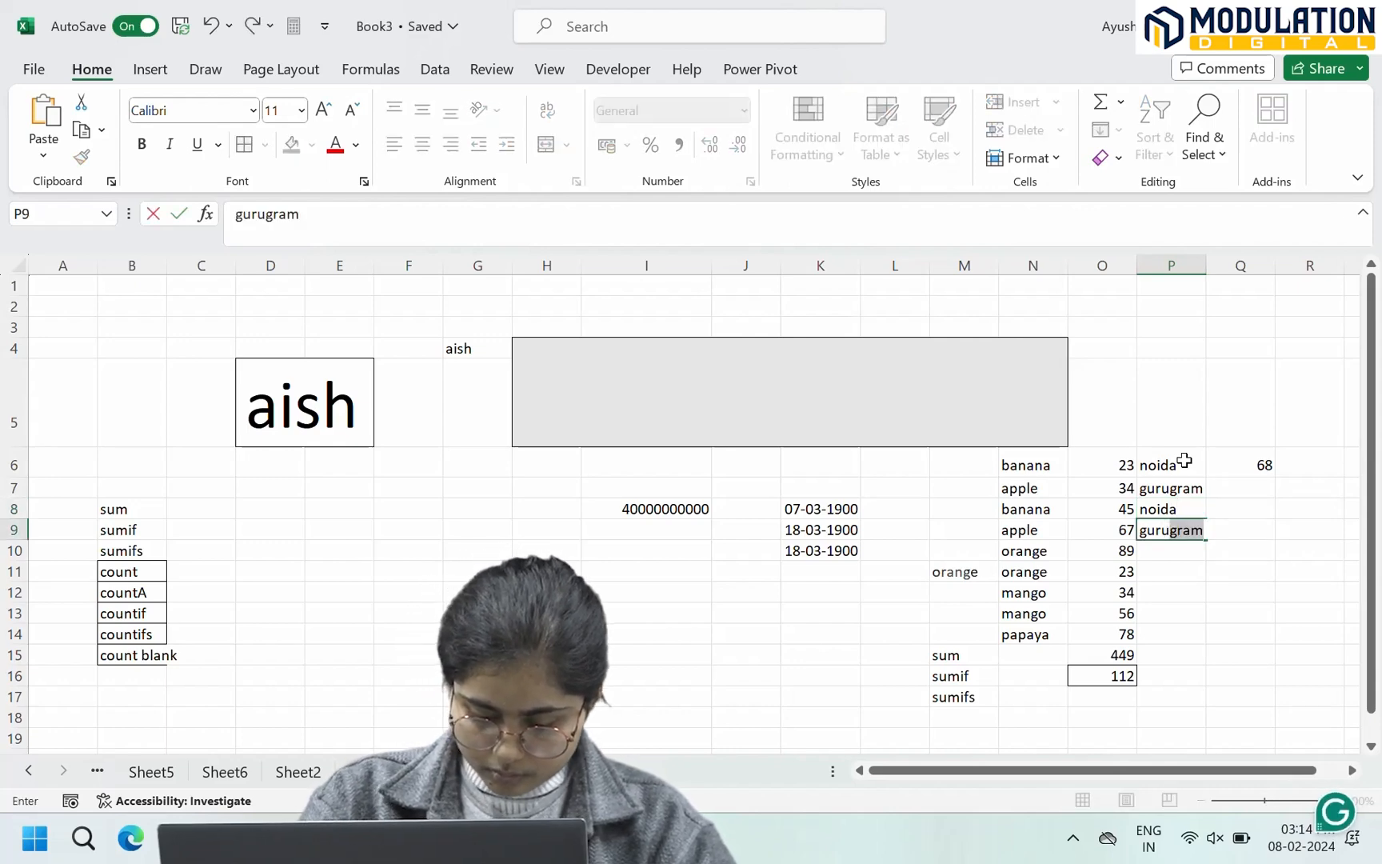
{"action": "type", "text": "gram"}
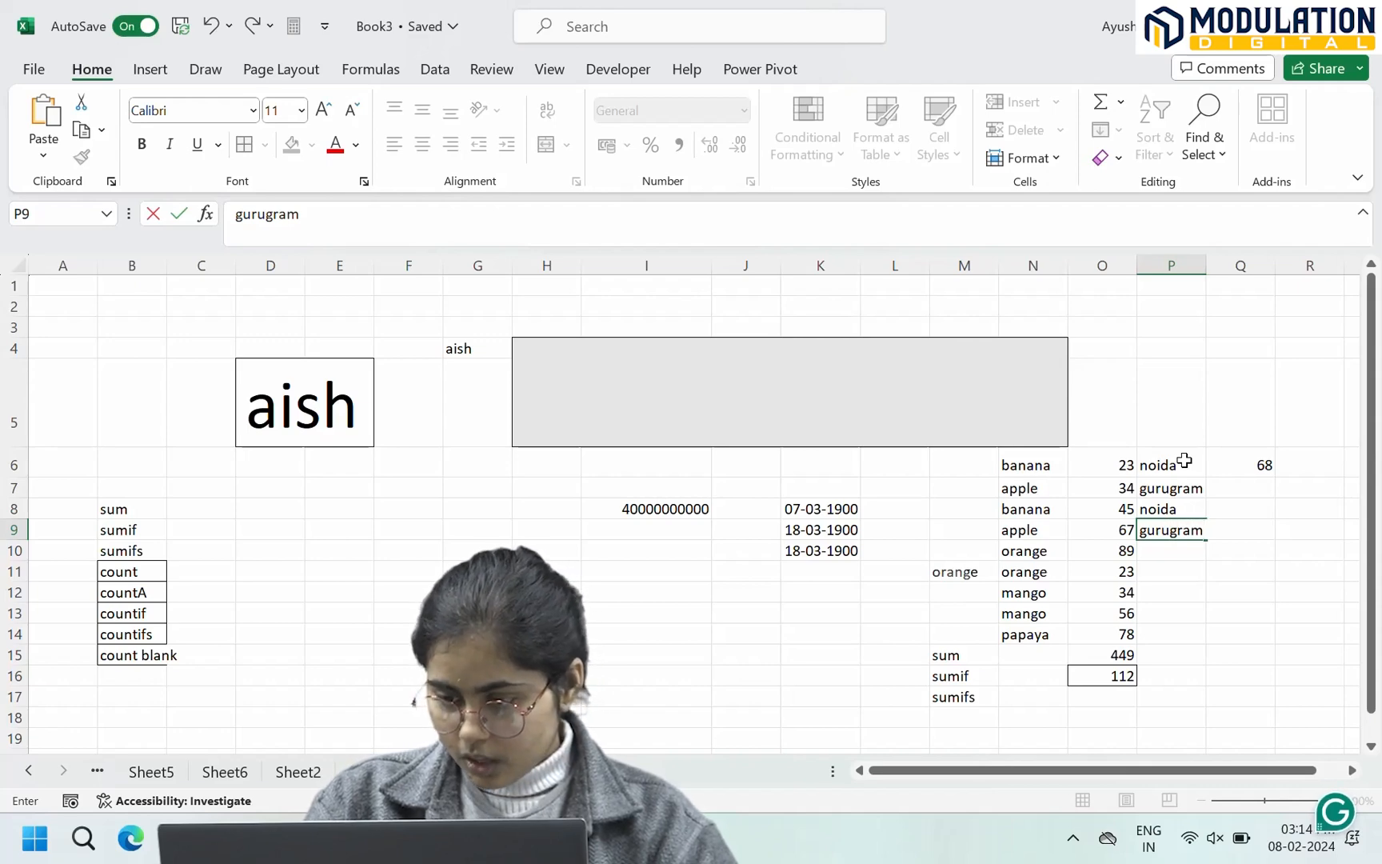
{"action": "key", "text": "Return"}
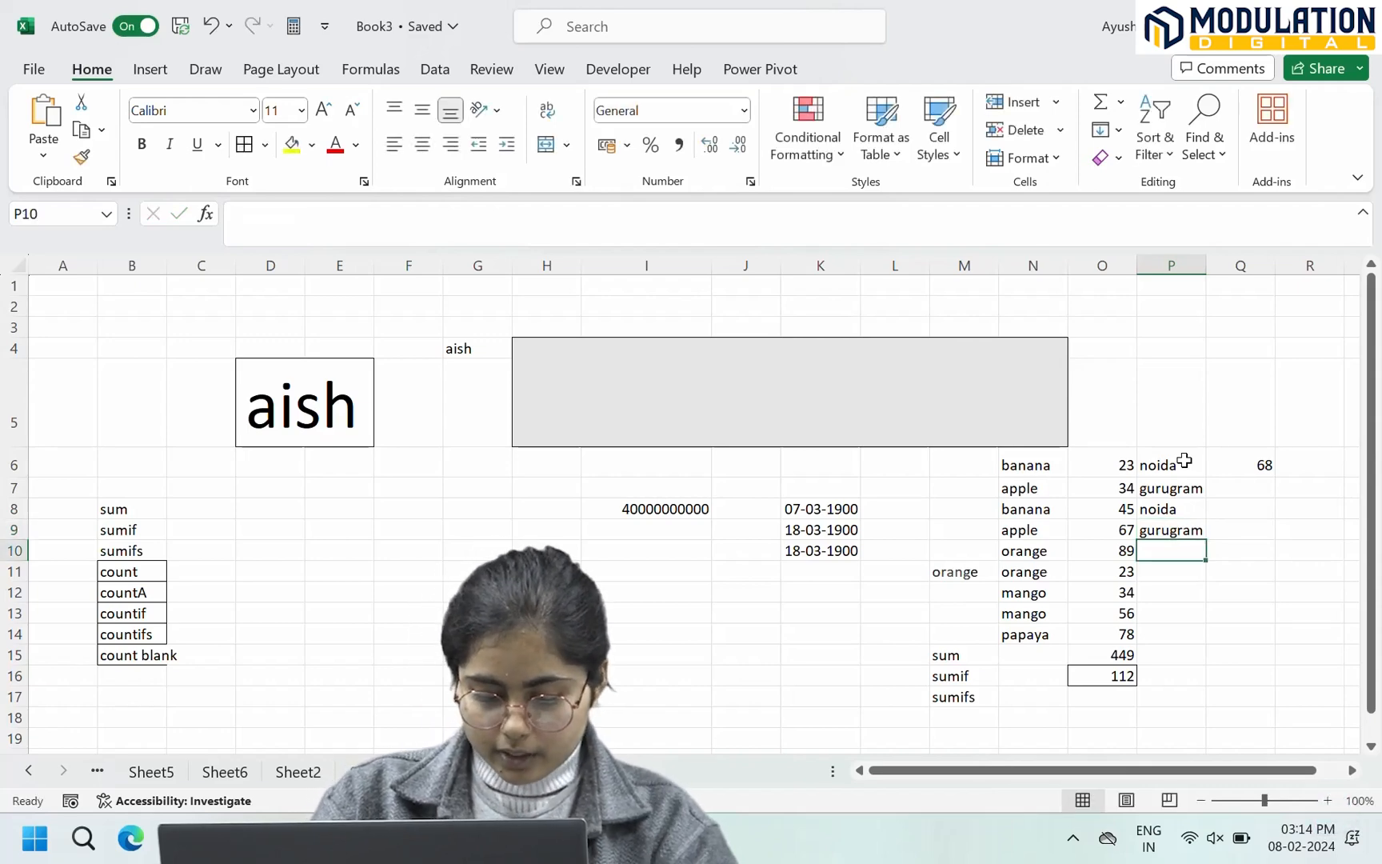
Step: Complete the city column in cells P10 to P14 with delhi, delhi, mumbai, mumbai and up
{"action": "type", "text": "delhi"}
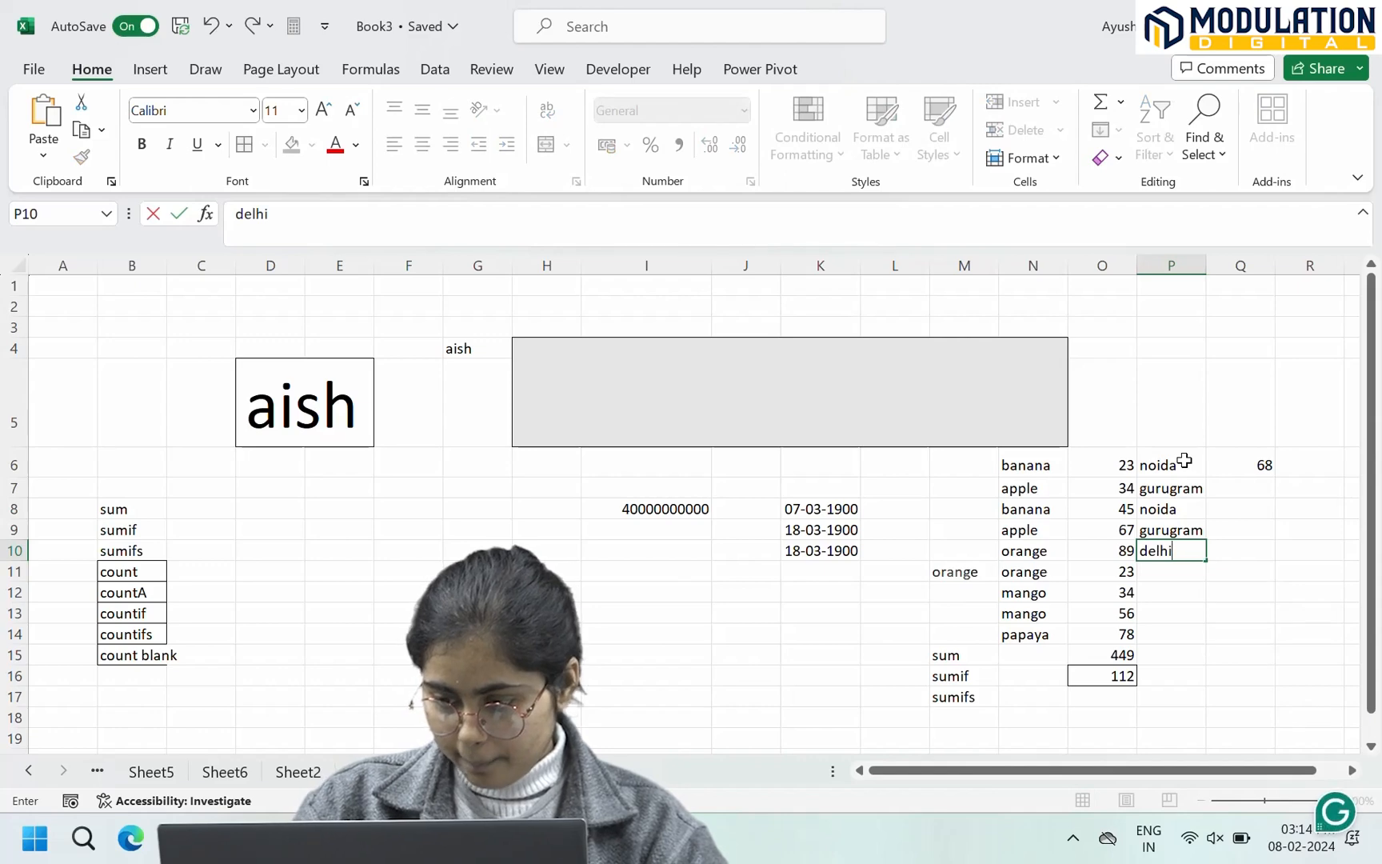
{"action": "key", "text": "Return"}
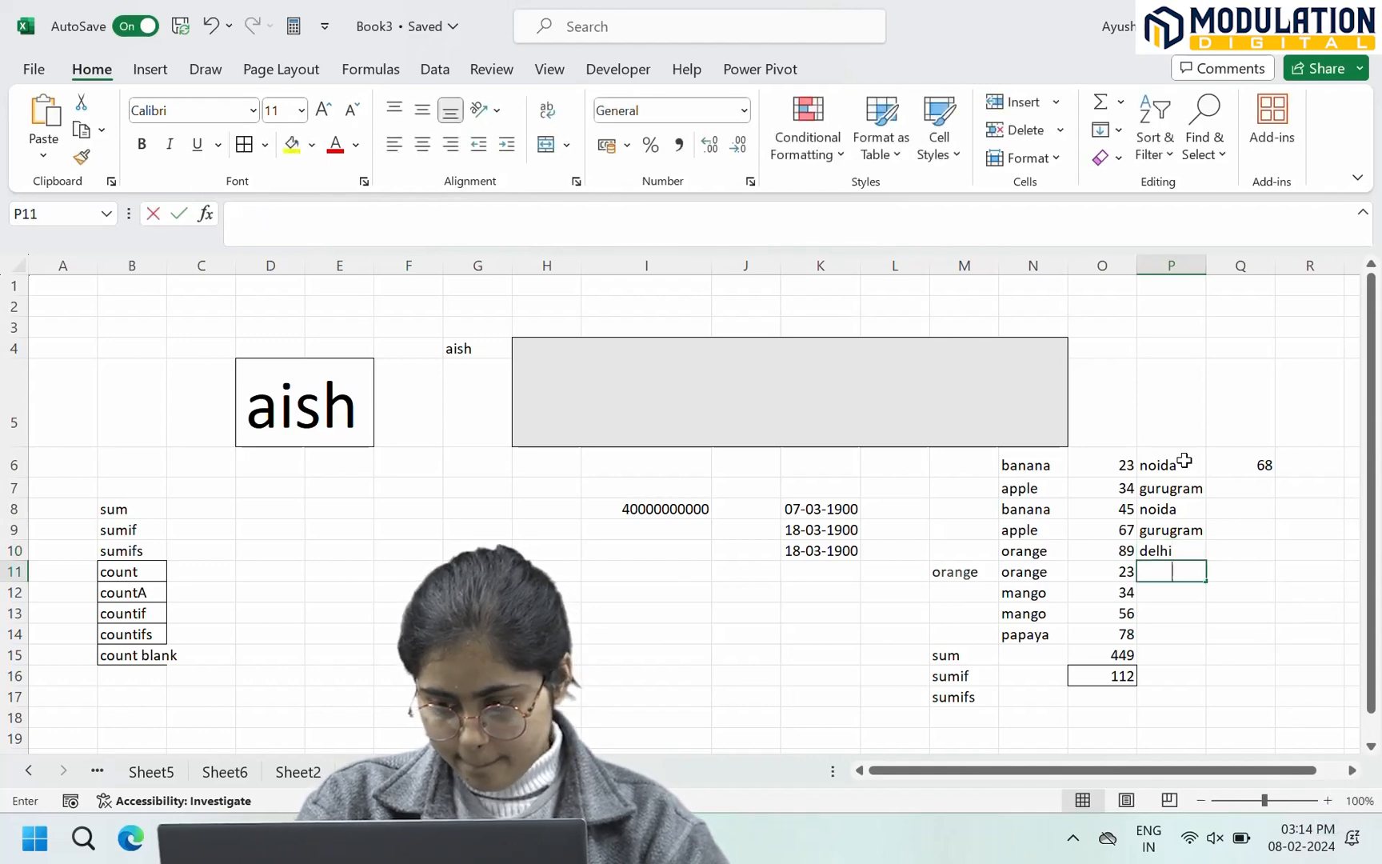
{"action": "type", "text": "delhi"}
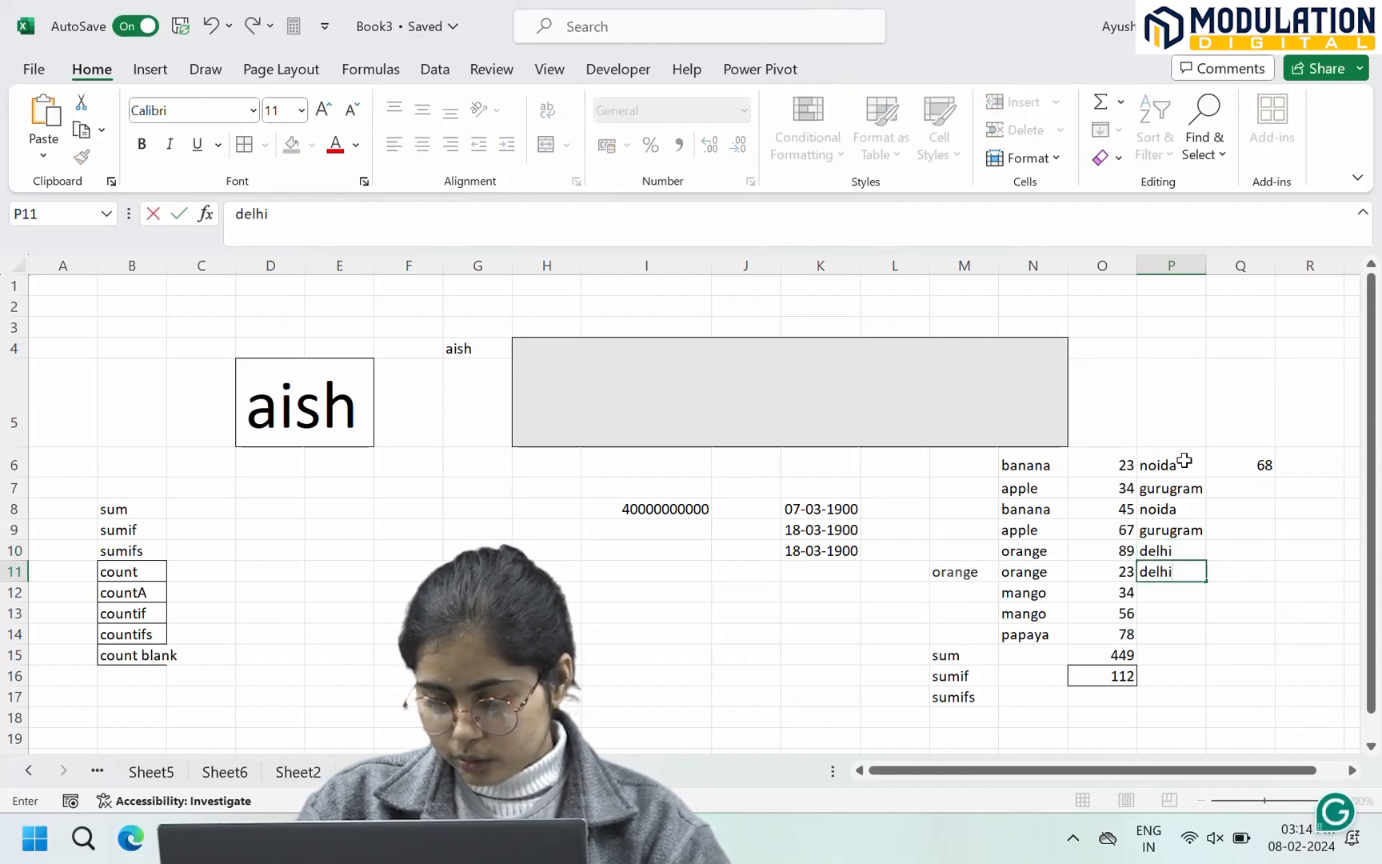
{"action": "key", "text": "Return"}
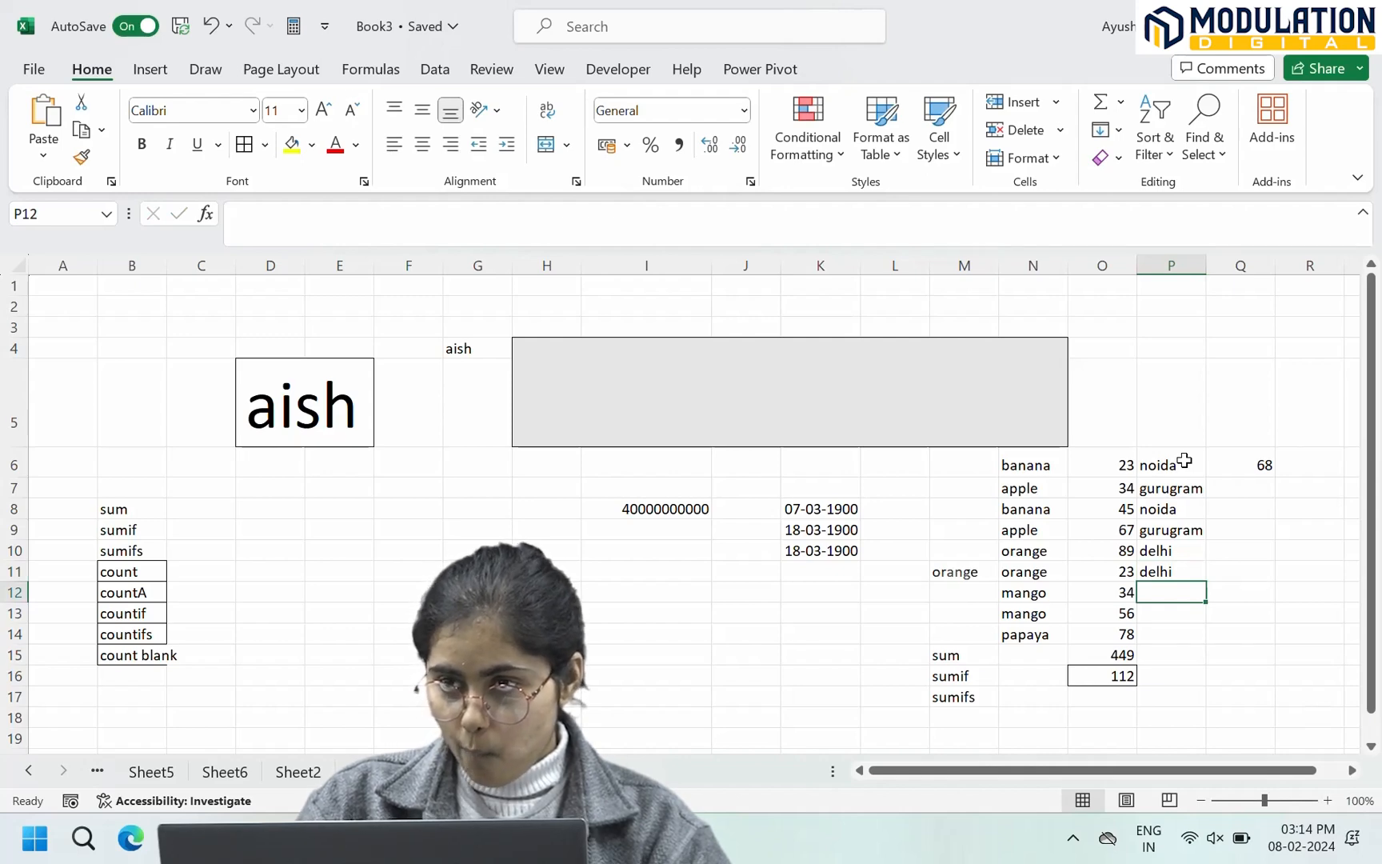
{"action": "type", "text": "mumbai"}
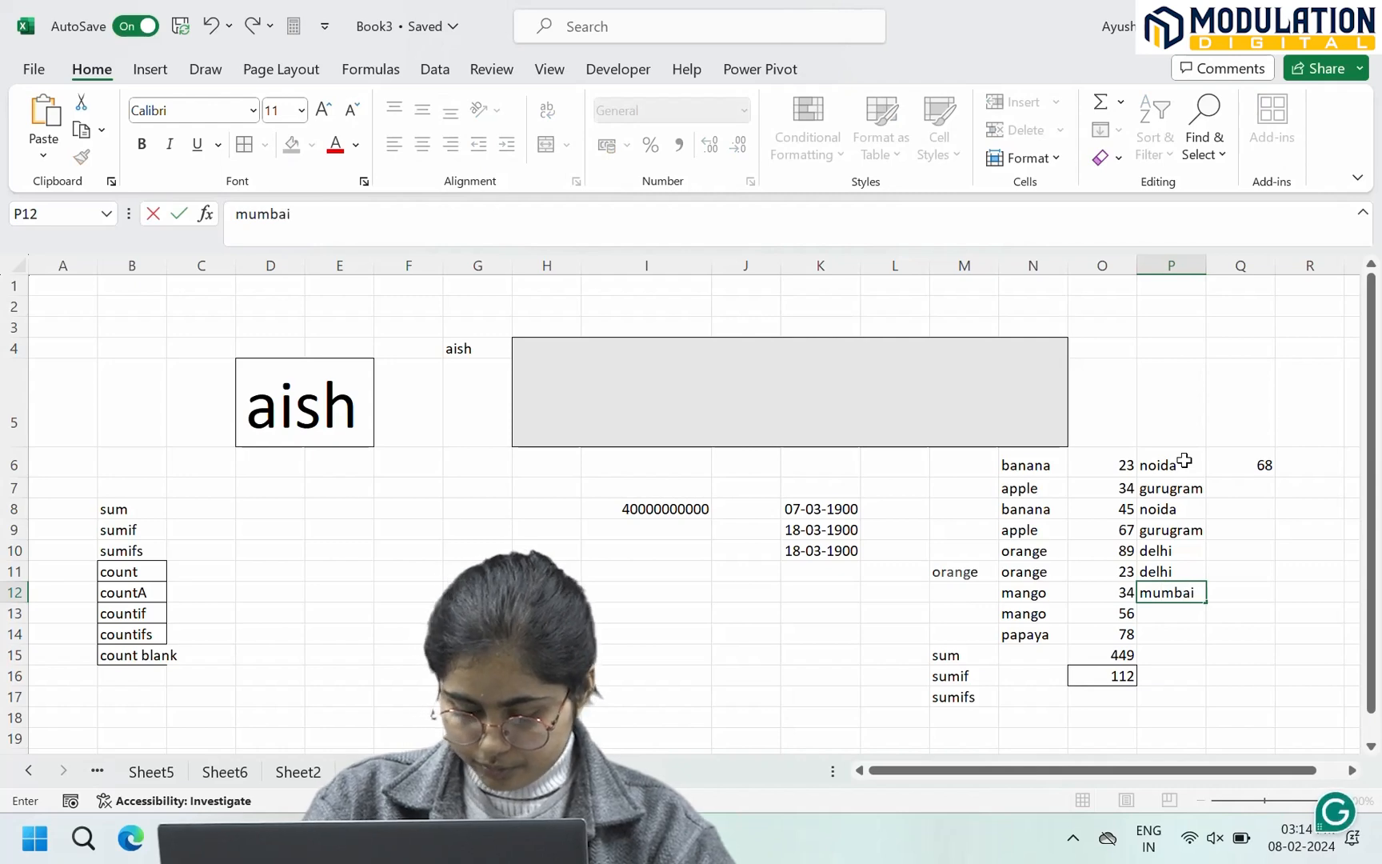
{"action": "key", "text": "Return"}
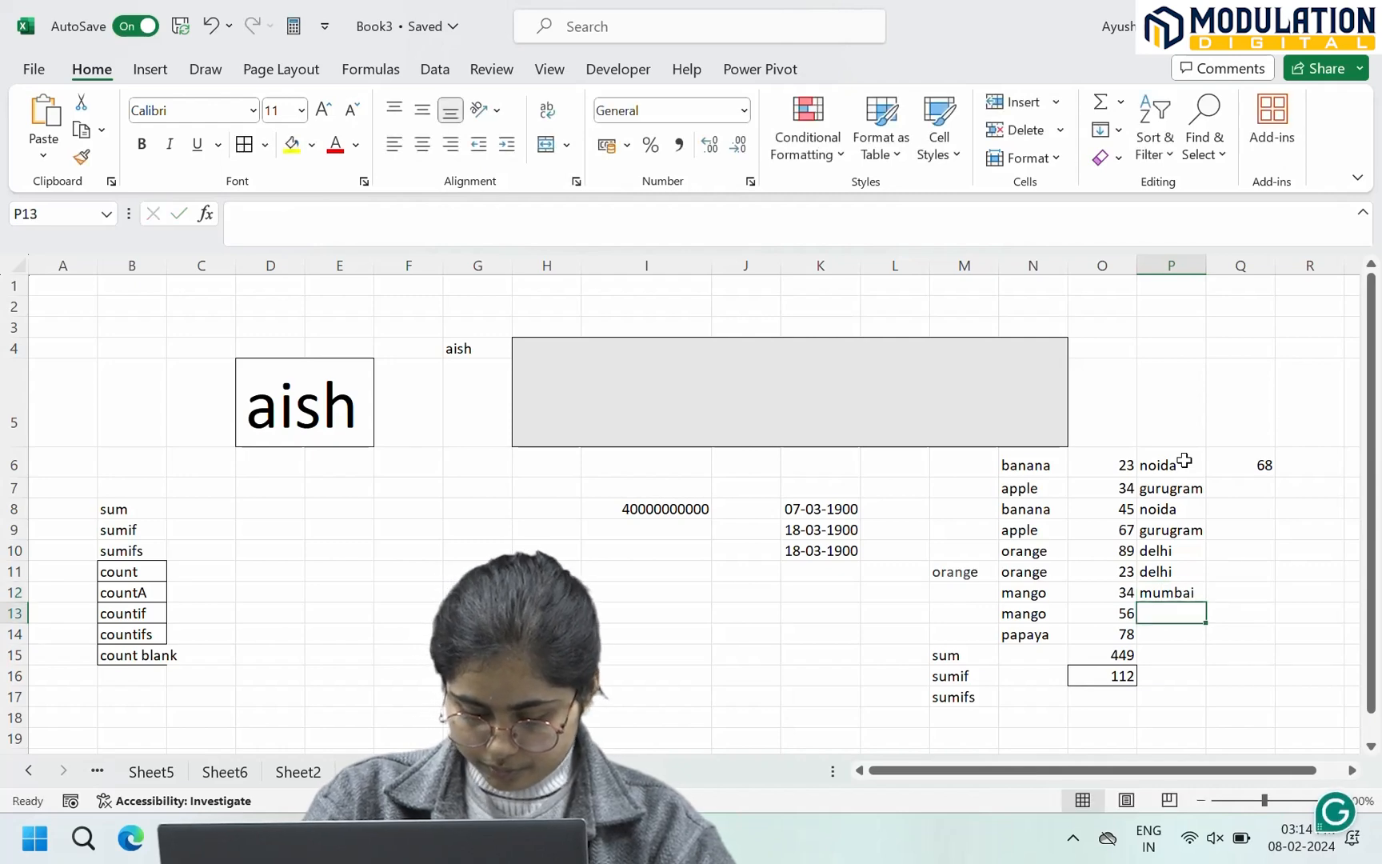
{"action": "type", "text": "mumn"}
{"action": "key", "text": "BackSpace"}
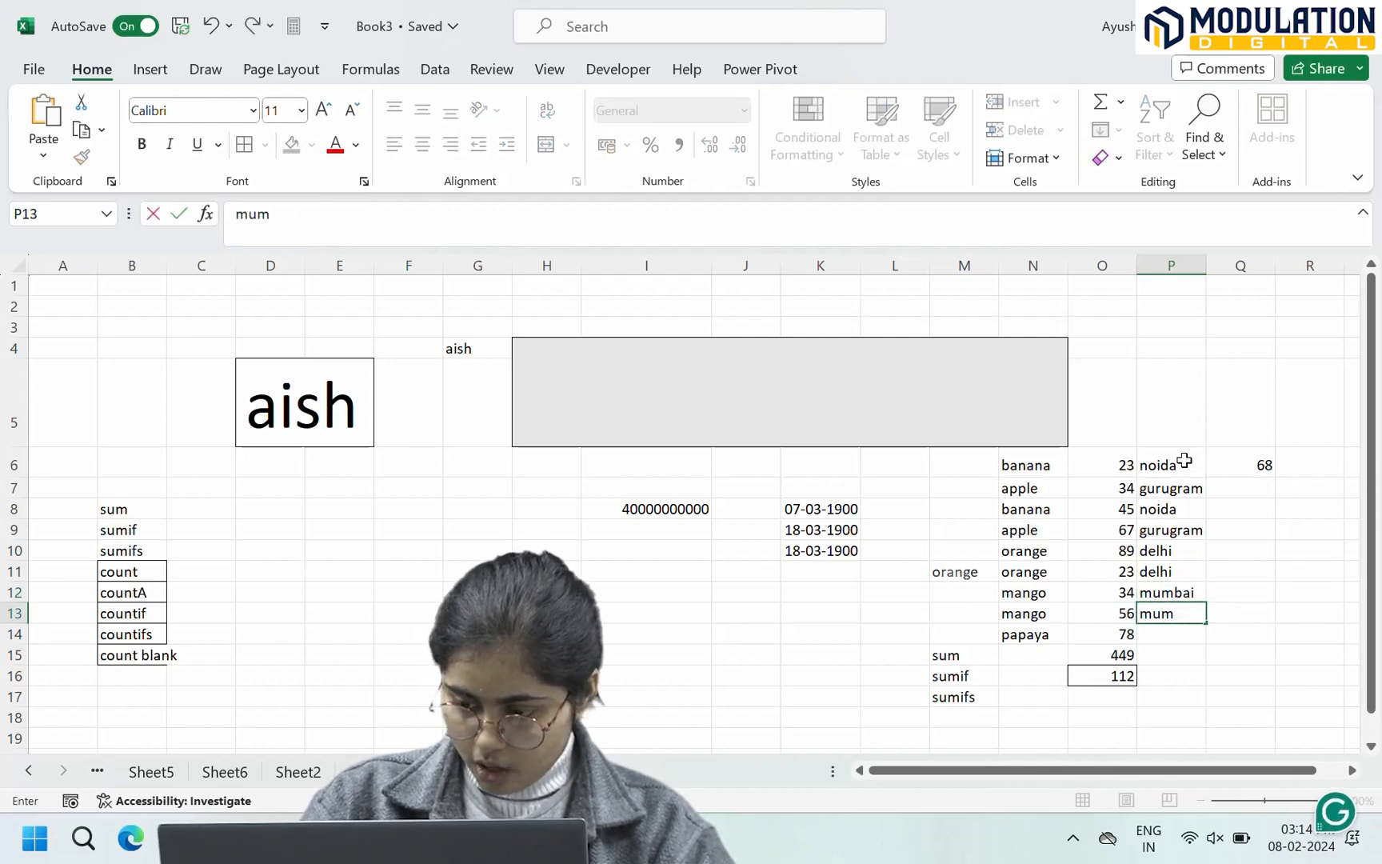
{"action": "type", "text": "bai"}
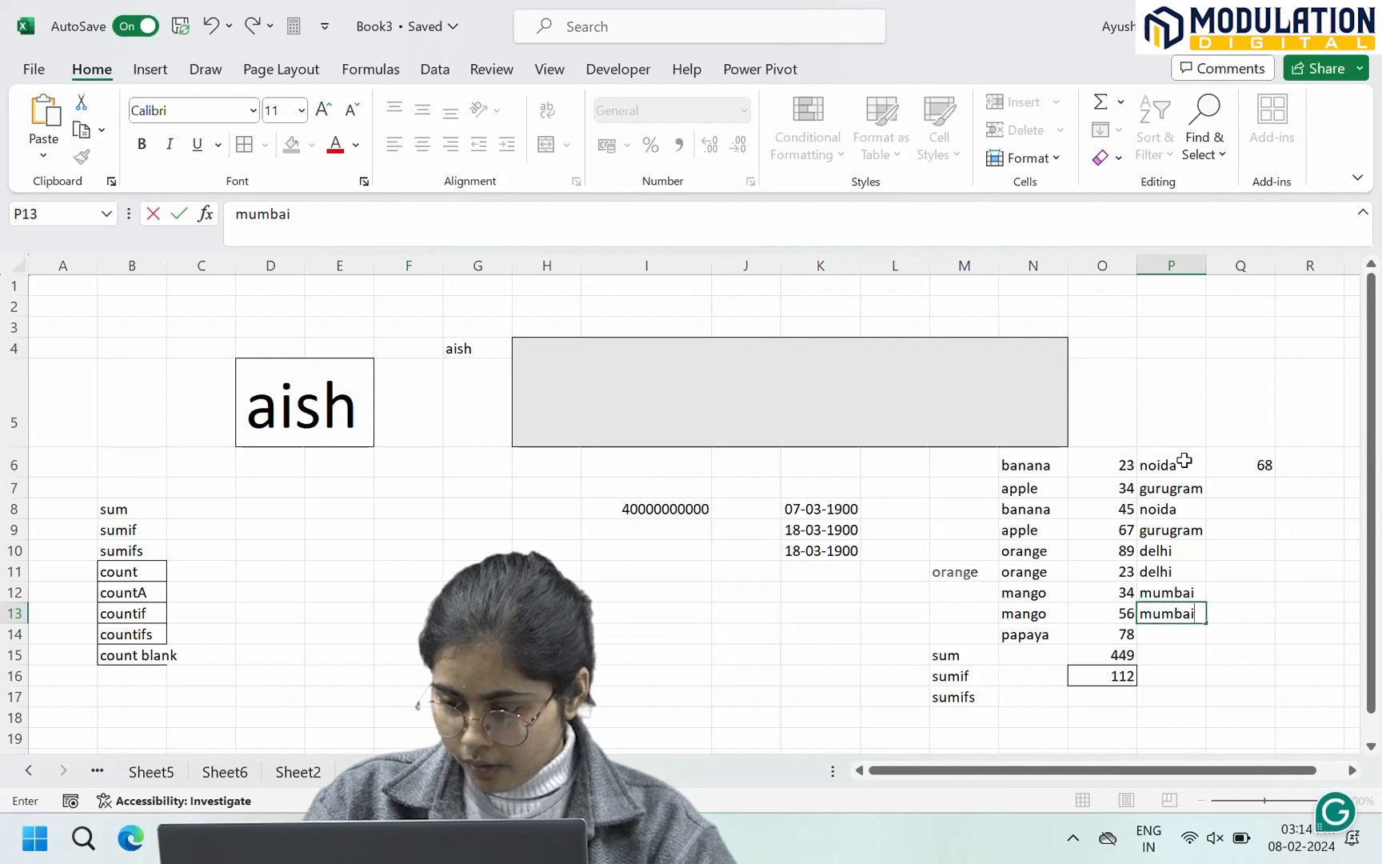
{"action": "key", "text": "Return"}
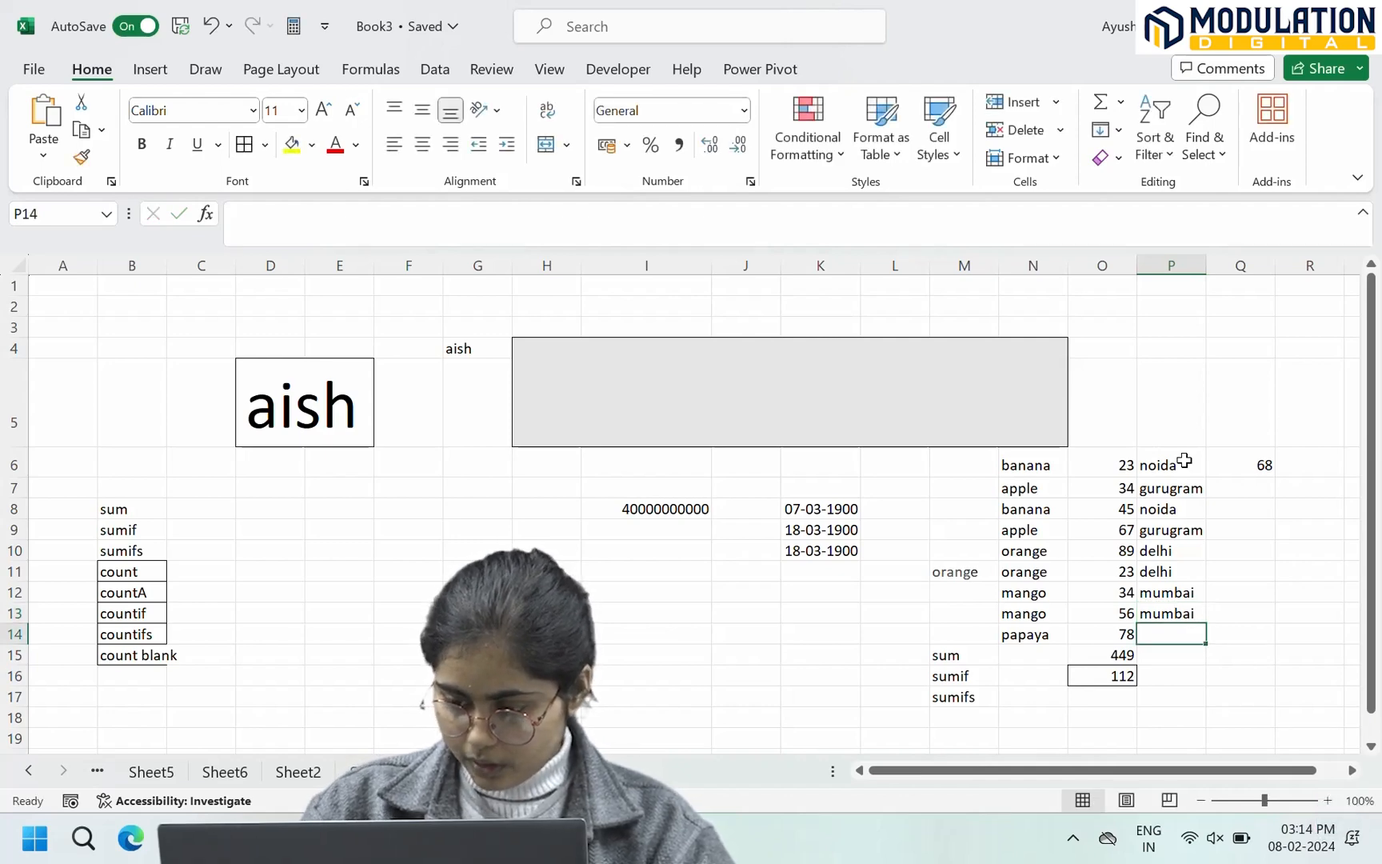
{"action": "type", "text": "up"}
{"action": "key", "text": "Return"}
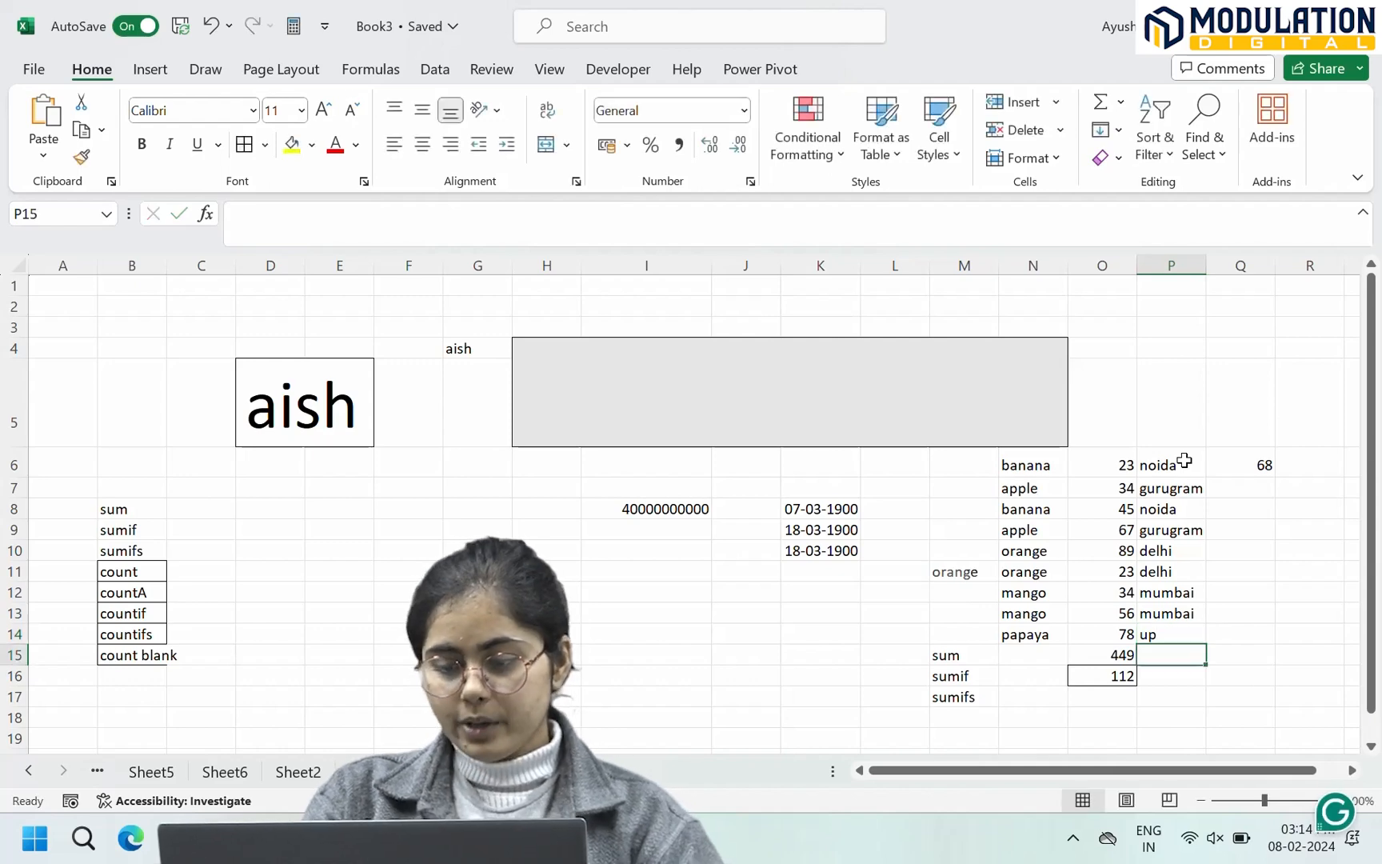
Step: Enter noida as a second criterion in cell M10, above the orange criterion
{"action": "left_click", "coordinate": [1117, 698]}
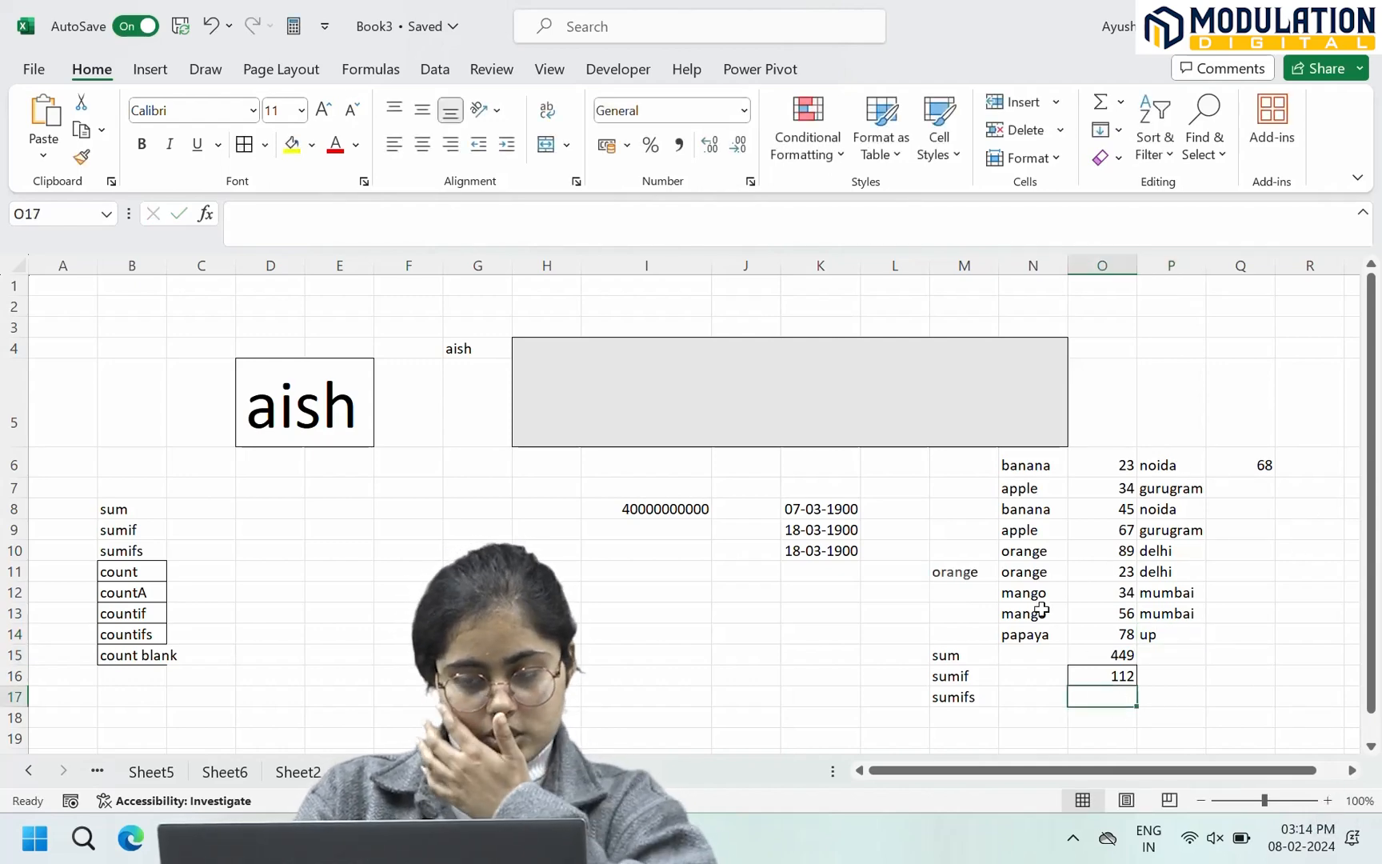
{"action": "left_click", "coordinate": [956, 556]}
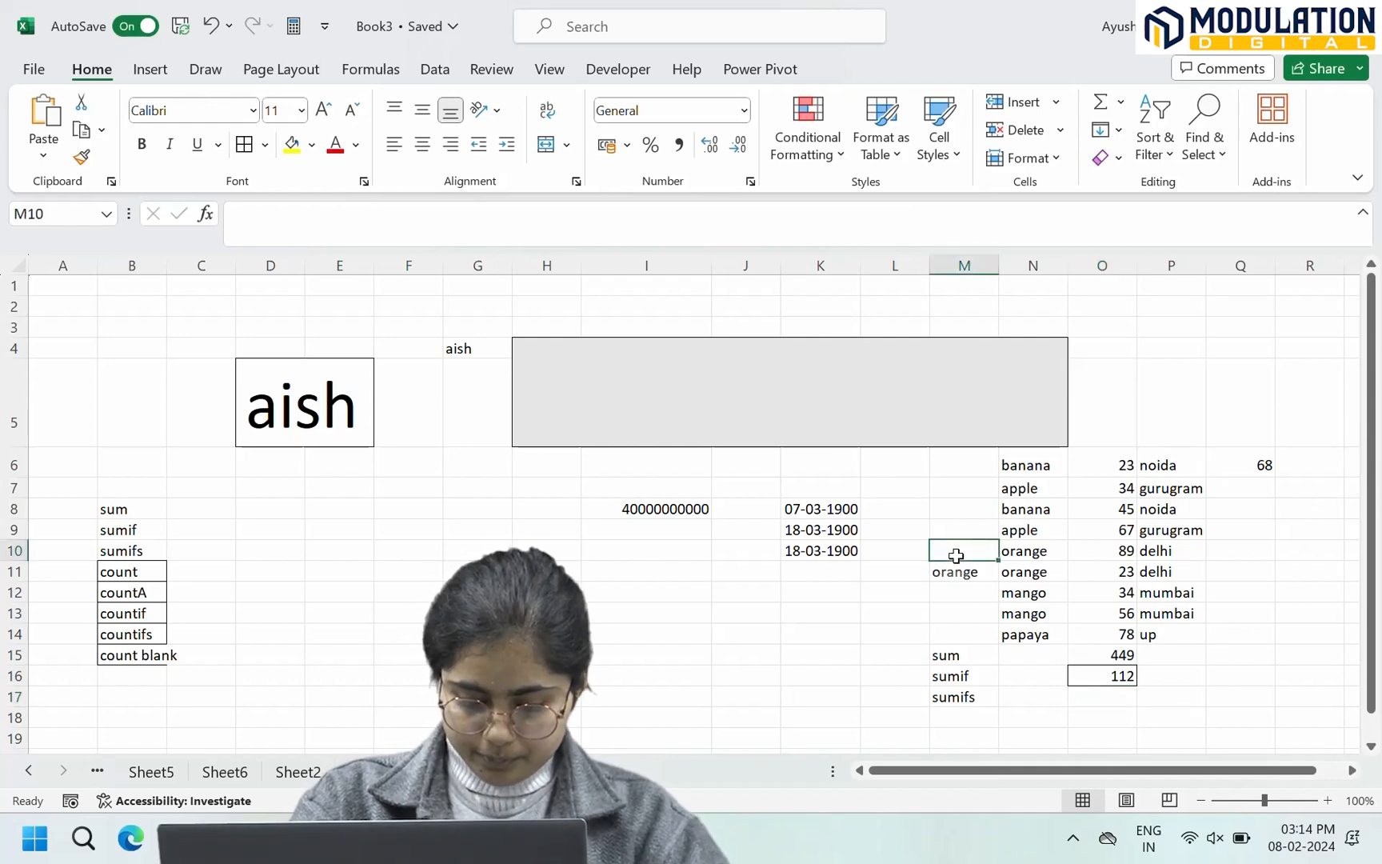
{"action": "type", "text": "noida"}
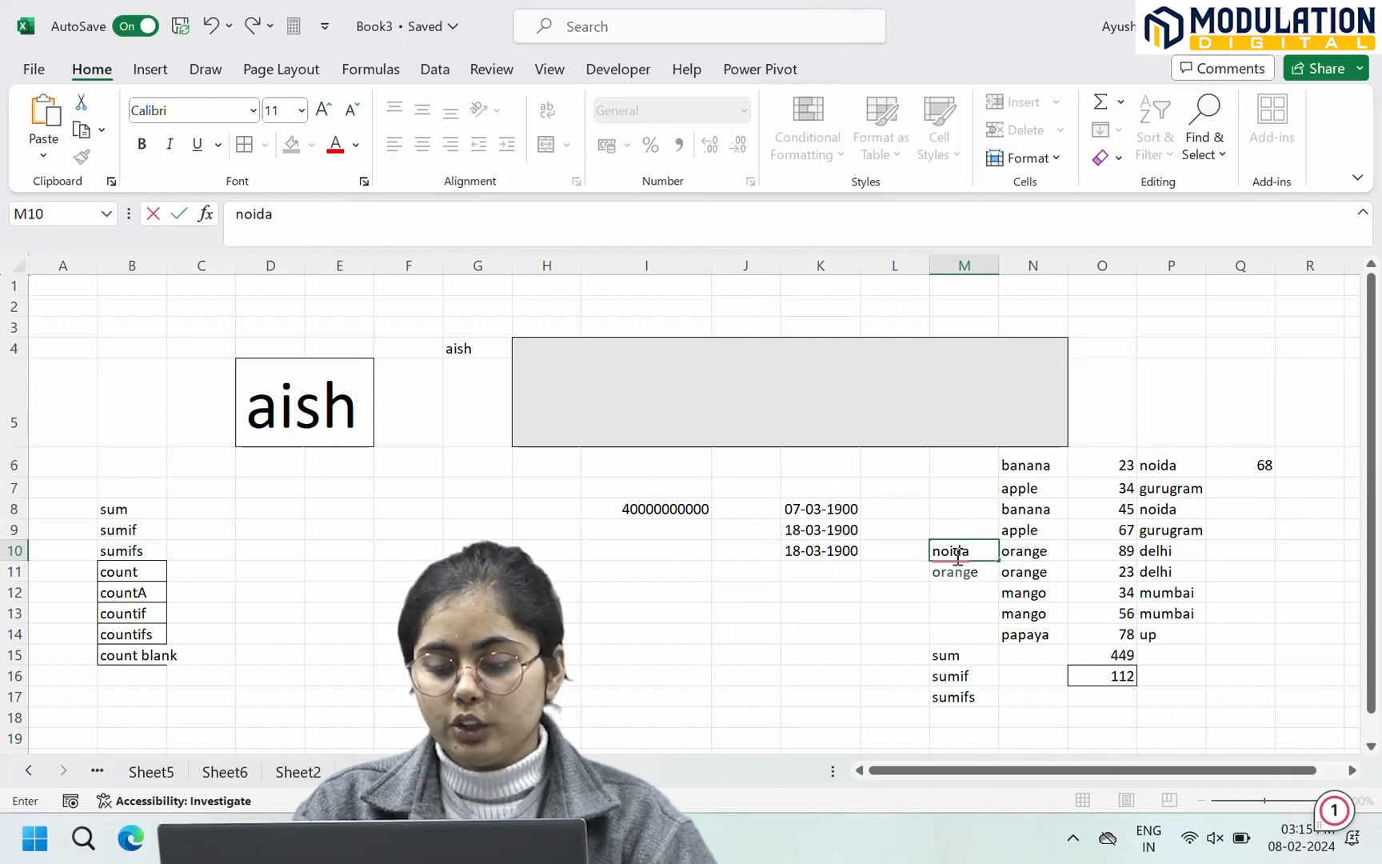
Step: Start a SUMIFS formula in O17 with sum range O6:O14, first criteria range N6:N14 and the fruit criterion in M11
{"action": "left_click", "coordinate": [1105, 695]}
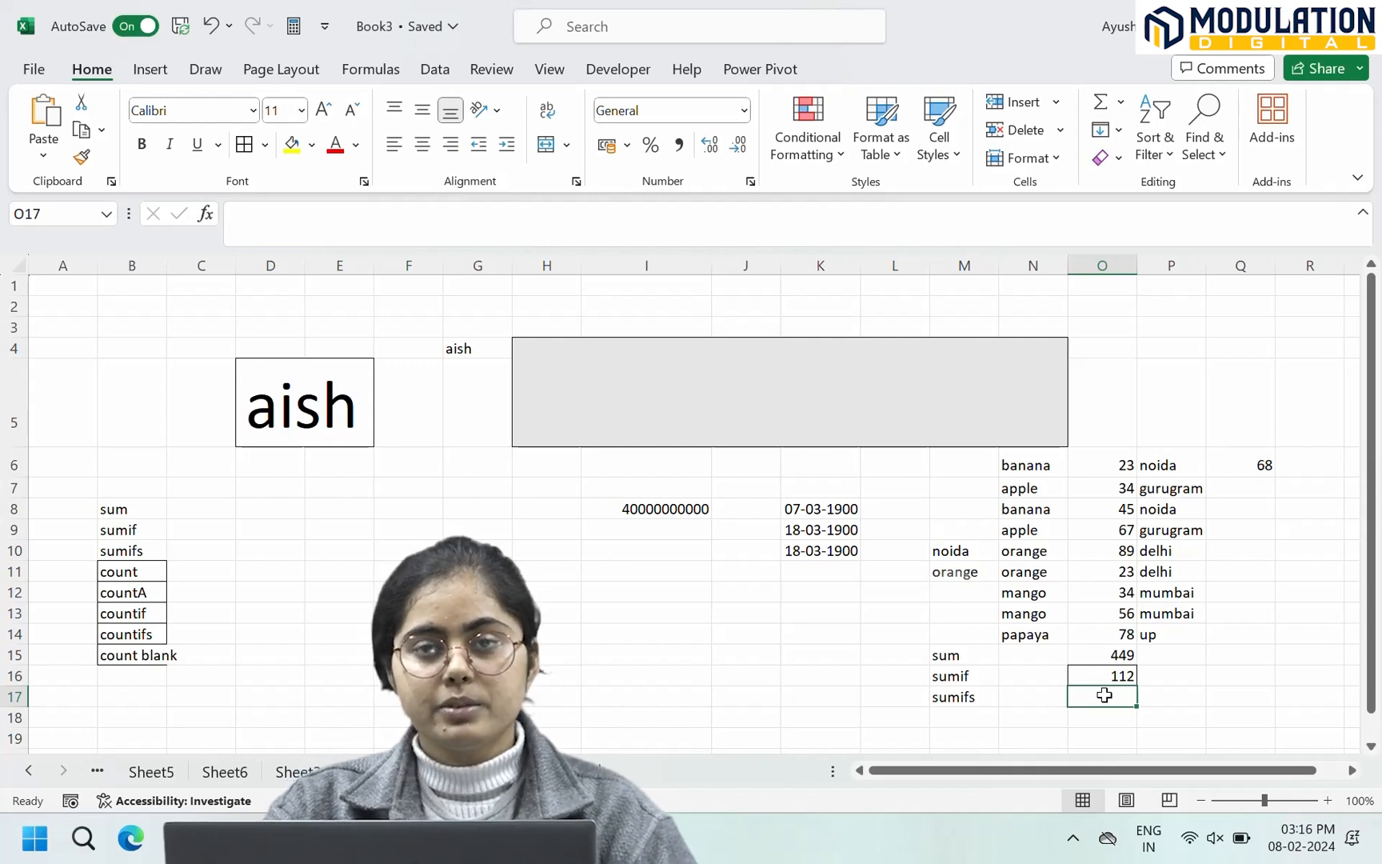
{"action": "type", "text": "="}
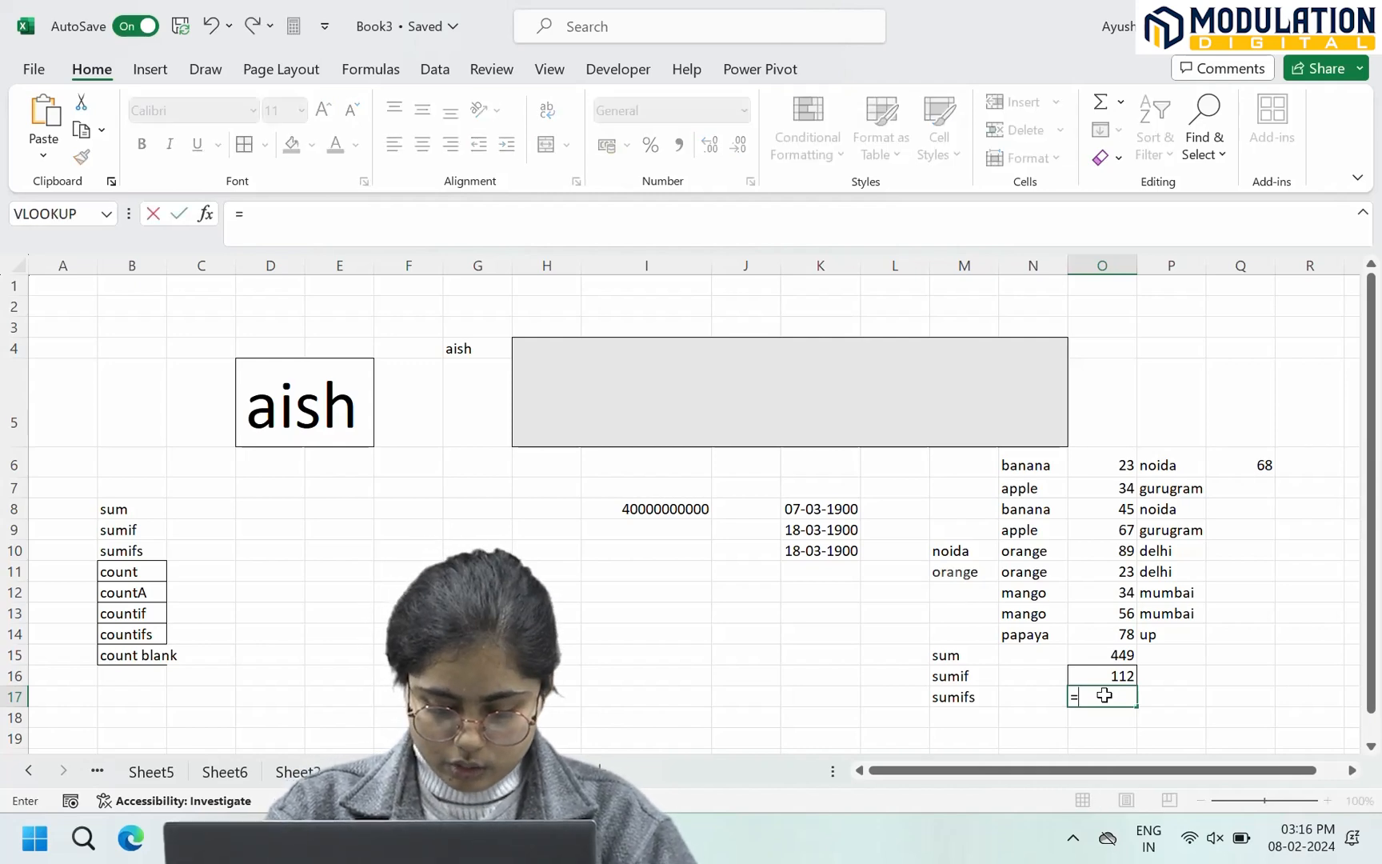
{"action": "type", "text": "sumifs"}
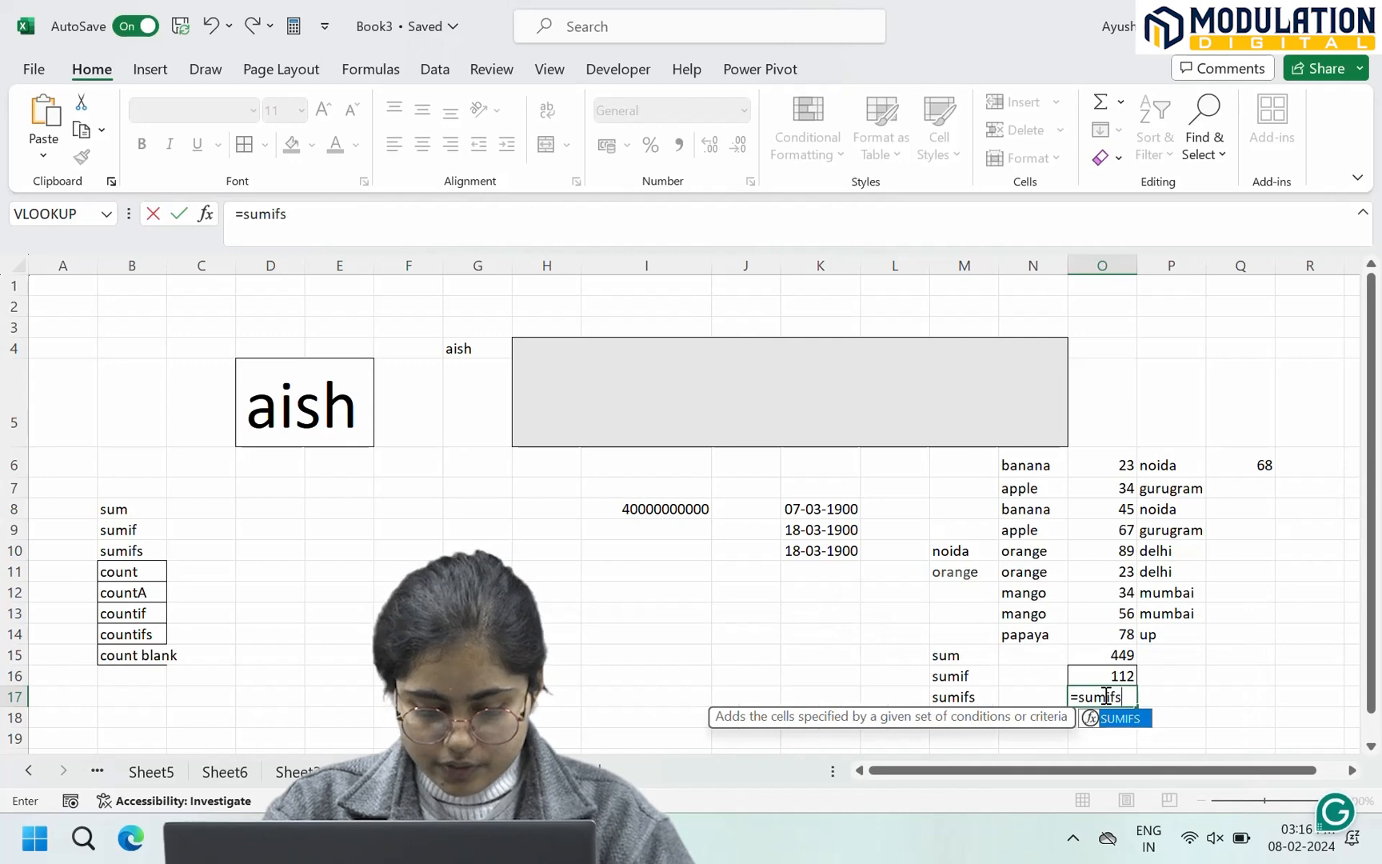
{"action": "type", "text": "("}
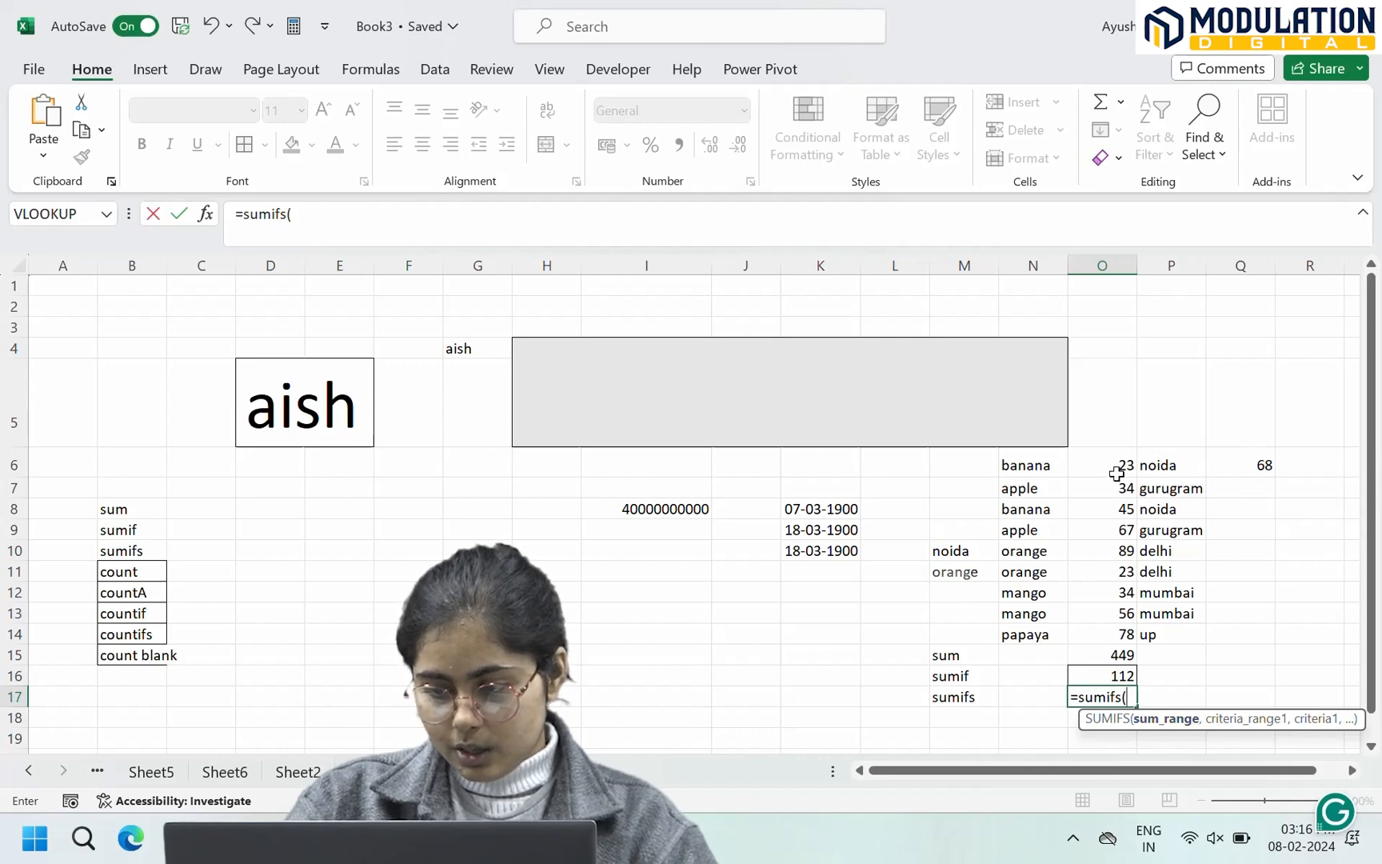
{"action": "left_click_drag", "start_coordinate": [1117, 468], "coordinate": [1119, 634]}
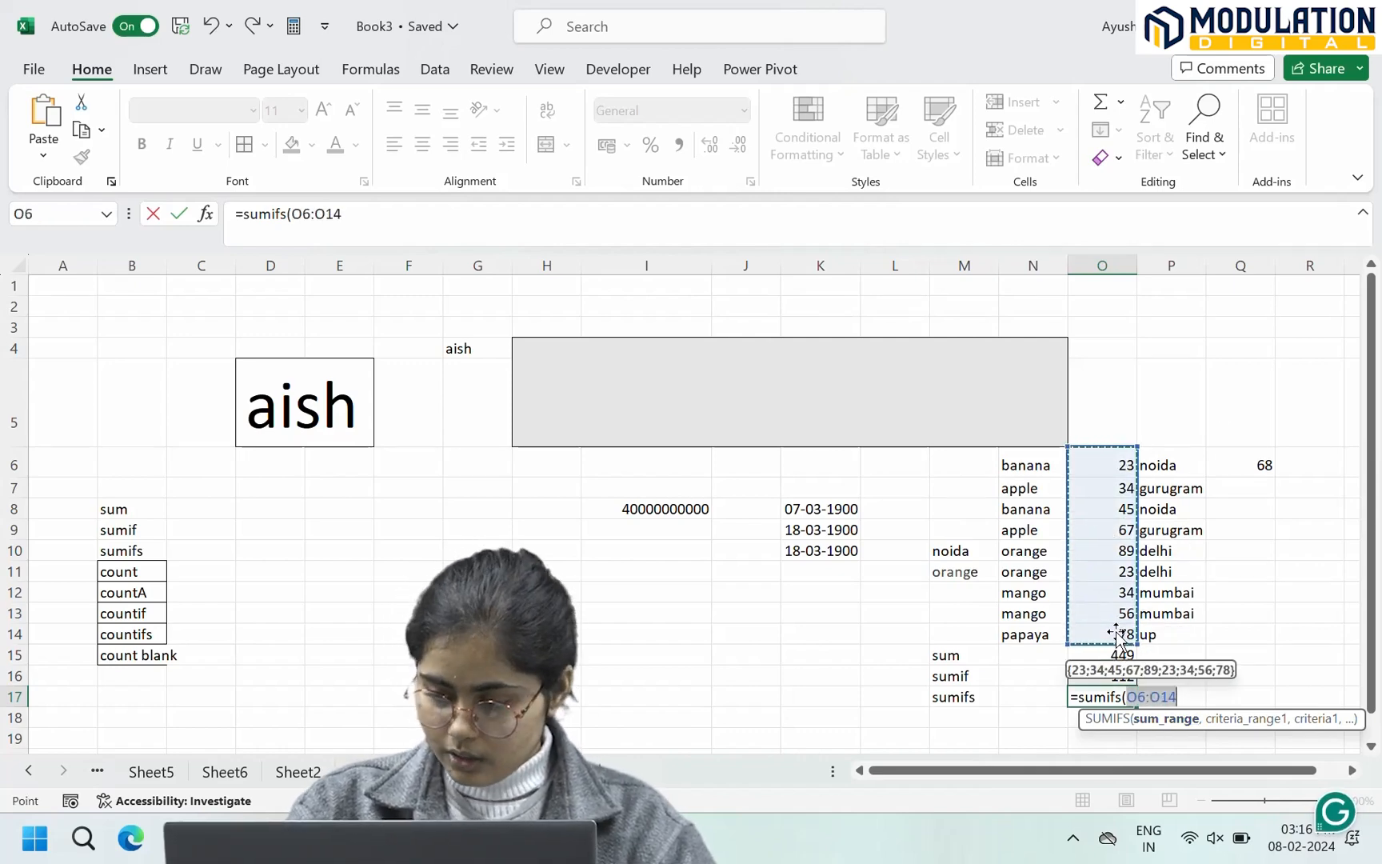
{"action": "type", "text": ","}
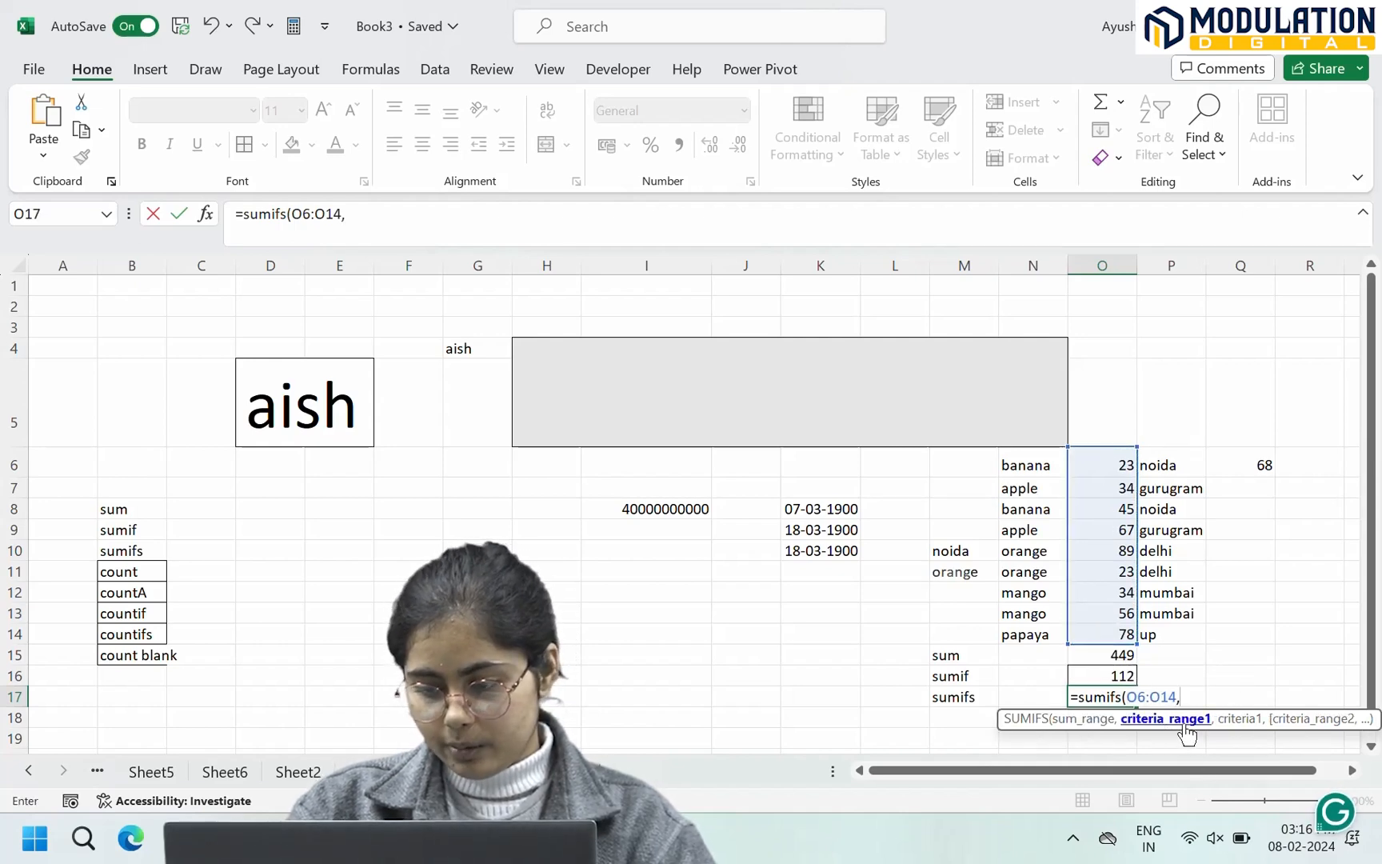
{"action": "left_click_drag", "start_coordinate": [1028, 464], "coordinate": [1029, 630]}
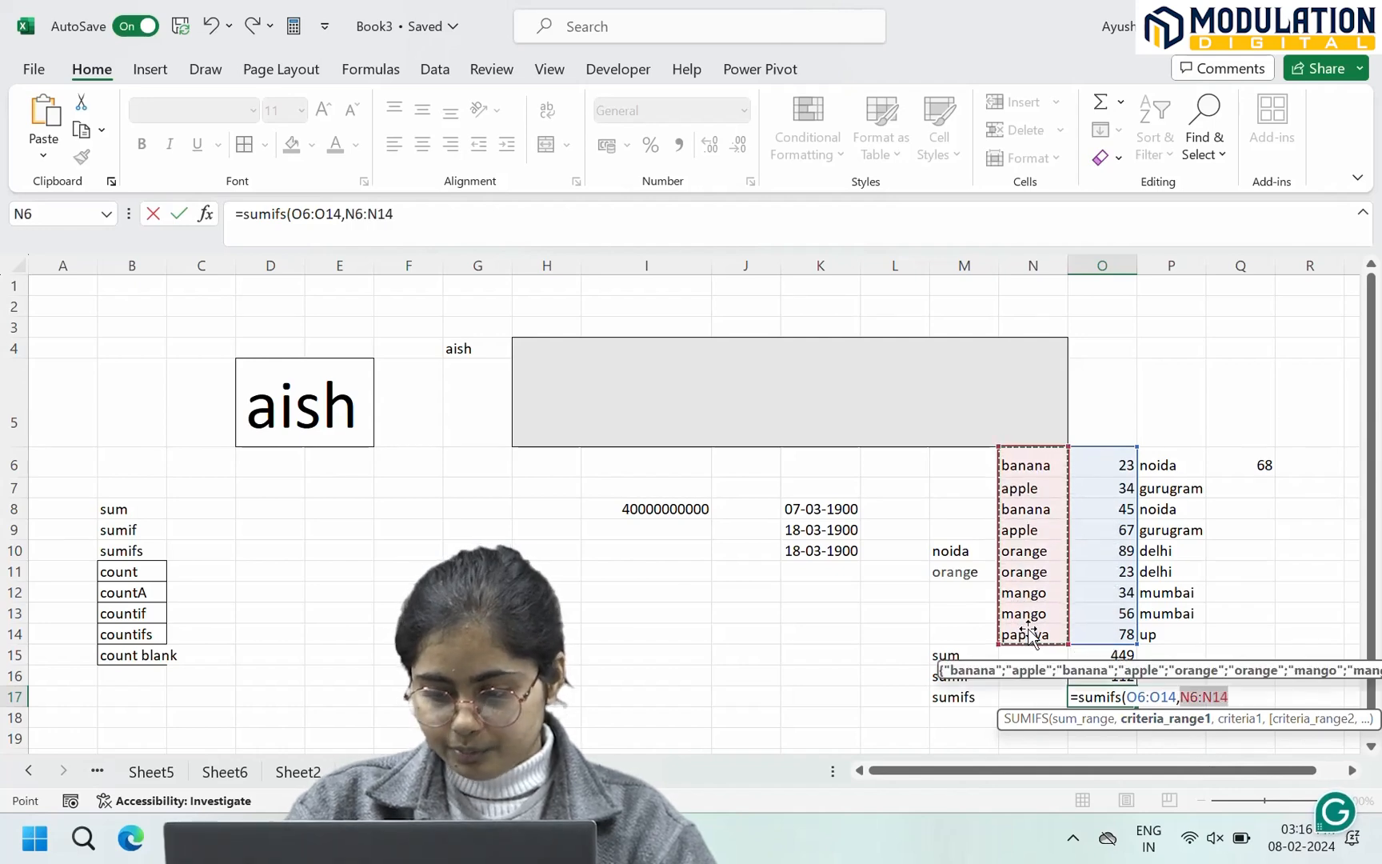
{"action": "type", "text": ","}
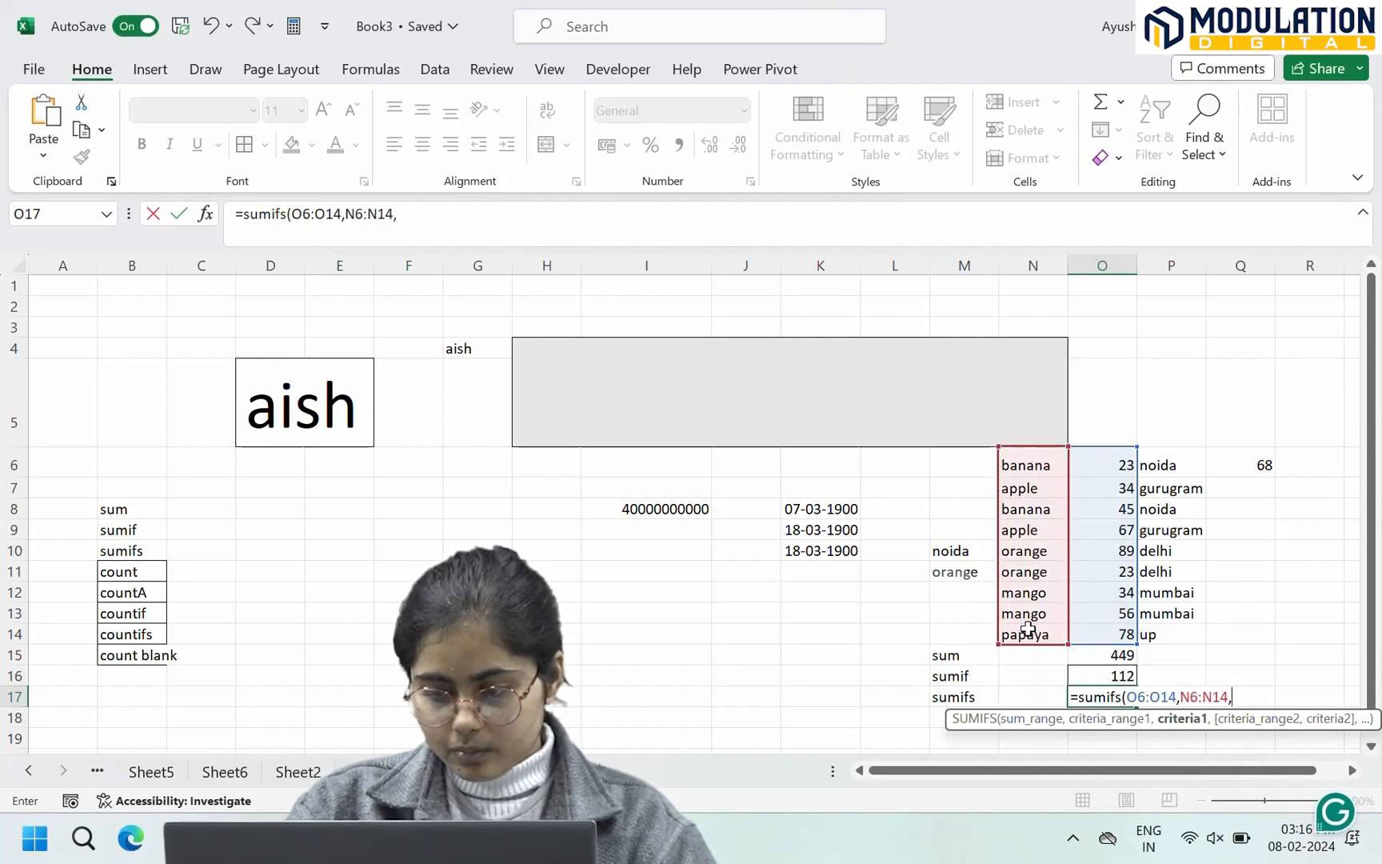
{"action": "left_click", "coordinate": [969, 572]}
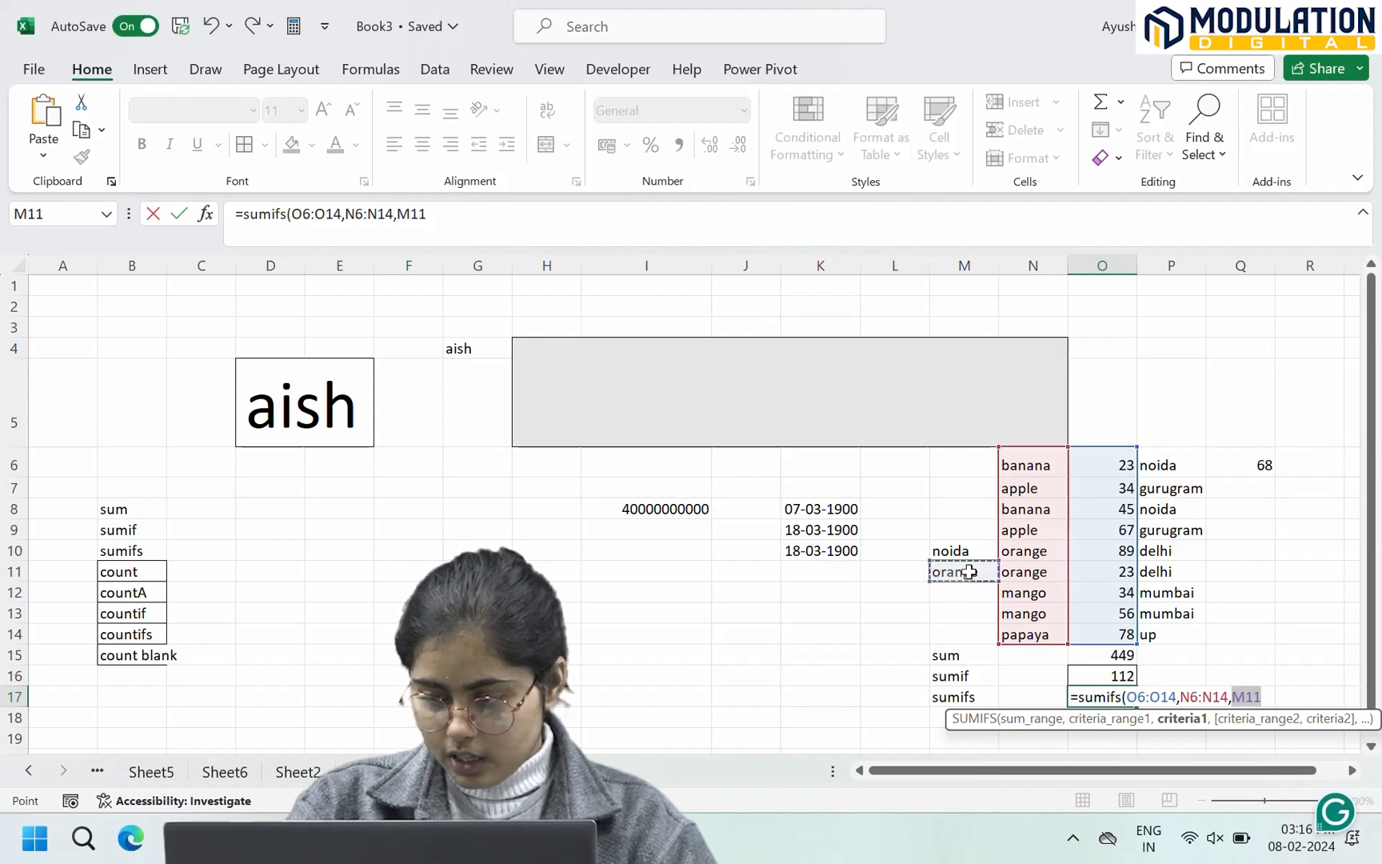
Step: Complete the SUMIFS formula with second criteria range P6:P14 and the city criterion in M10
{"action": "type", "text": ","}
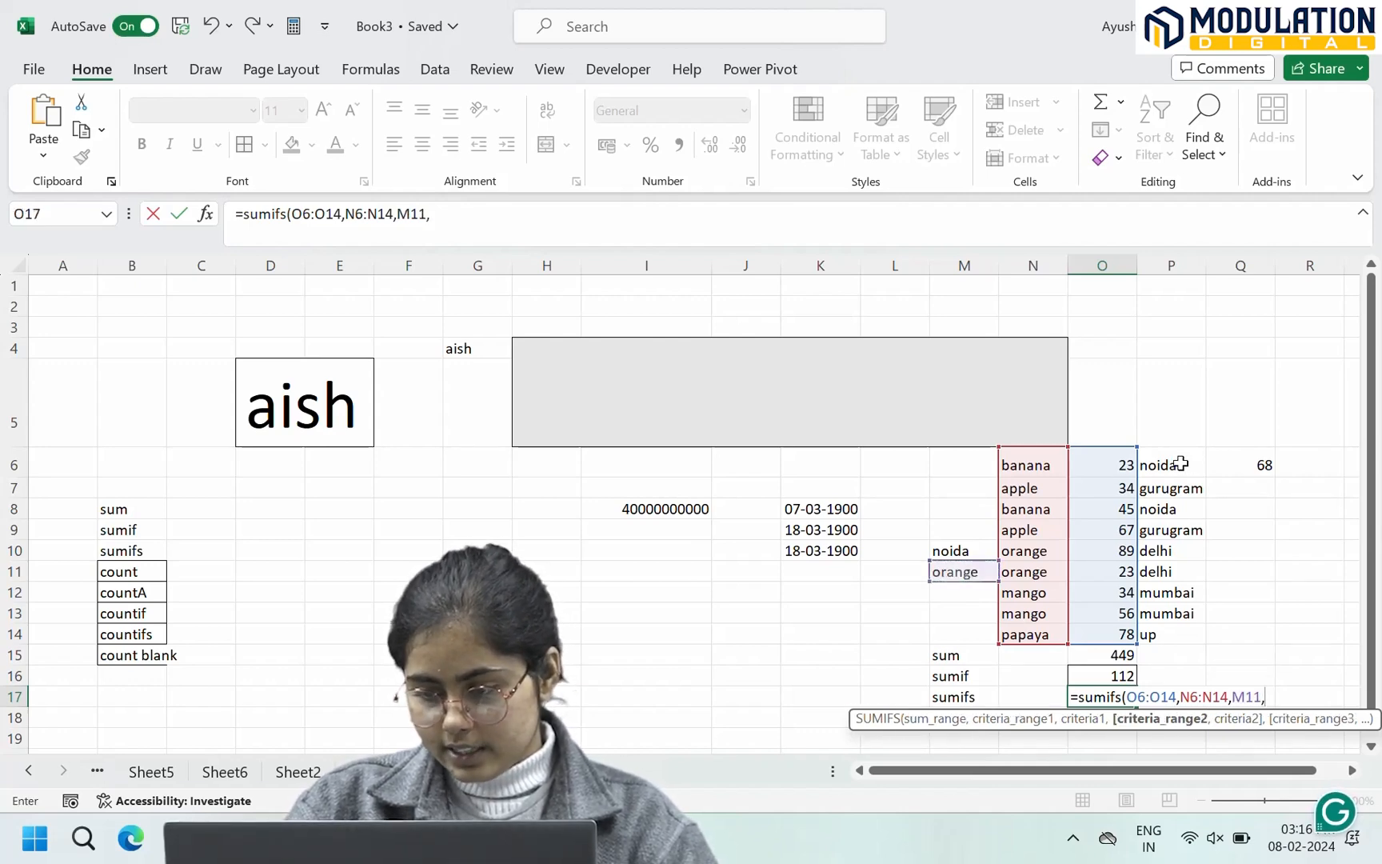
{"action": "left_click_drag", "start_coordinate": [1182, 463], "coordinate": [1181, 628]}
{"action": "type", "text": ","}
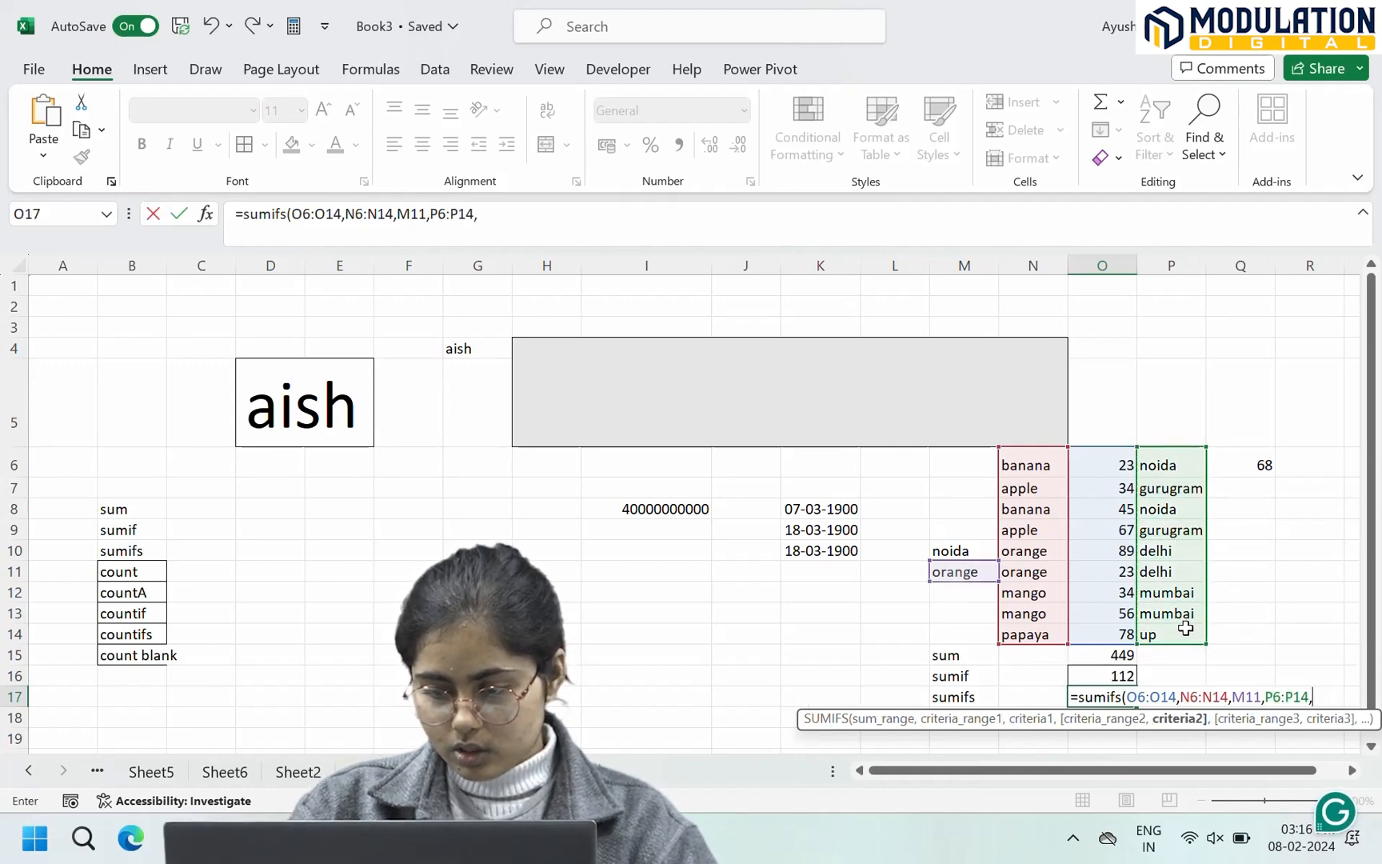
{"action": "left_click", "coordinate": [973, 549]}
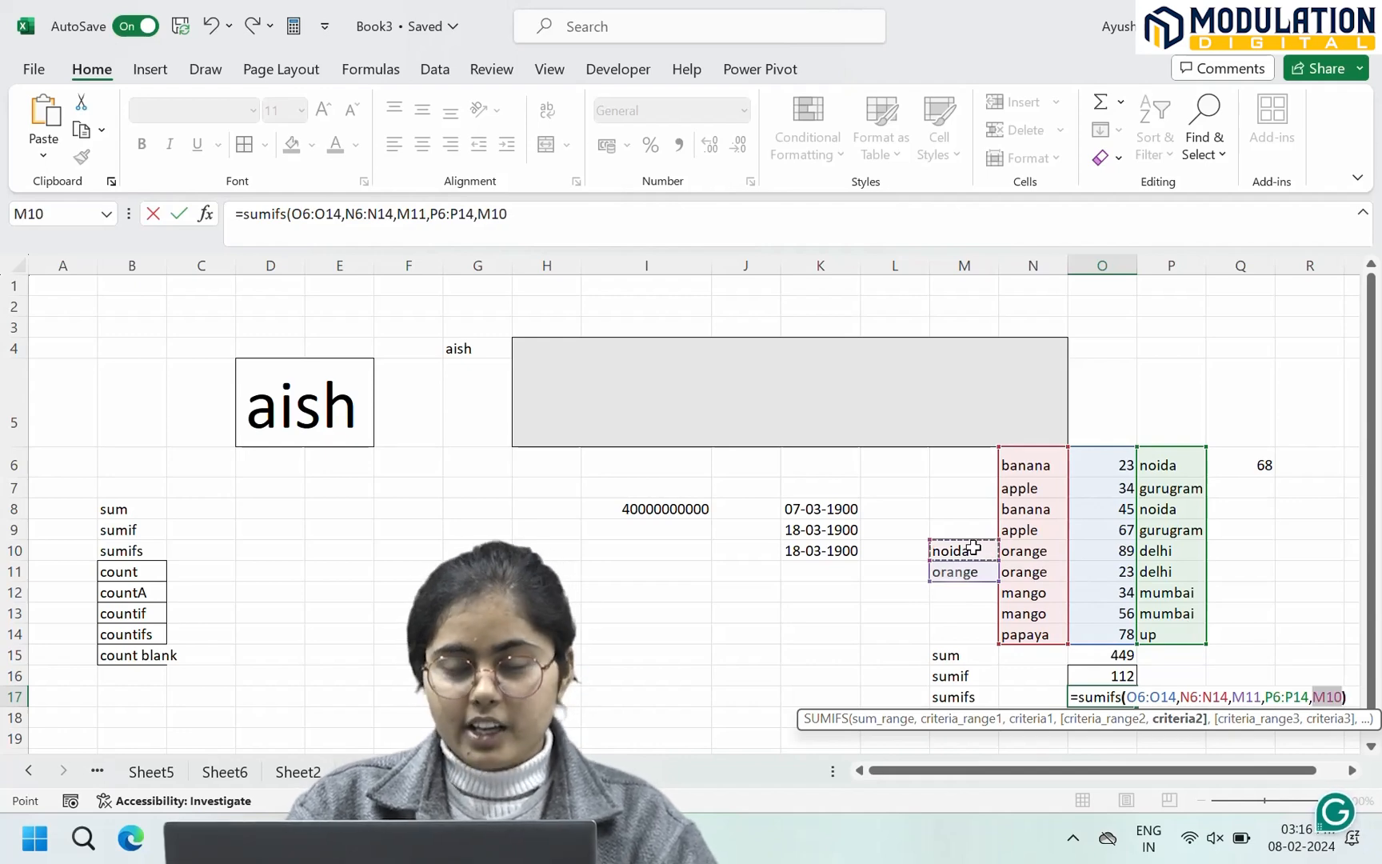
{"action": "type", "text": ")"}
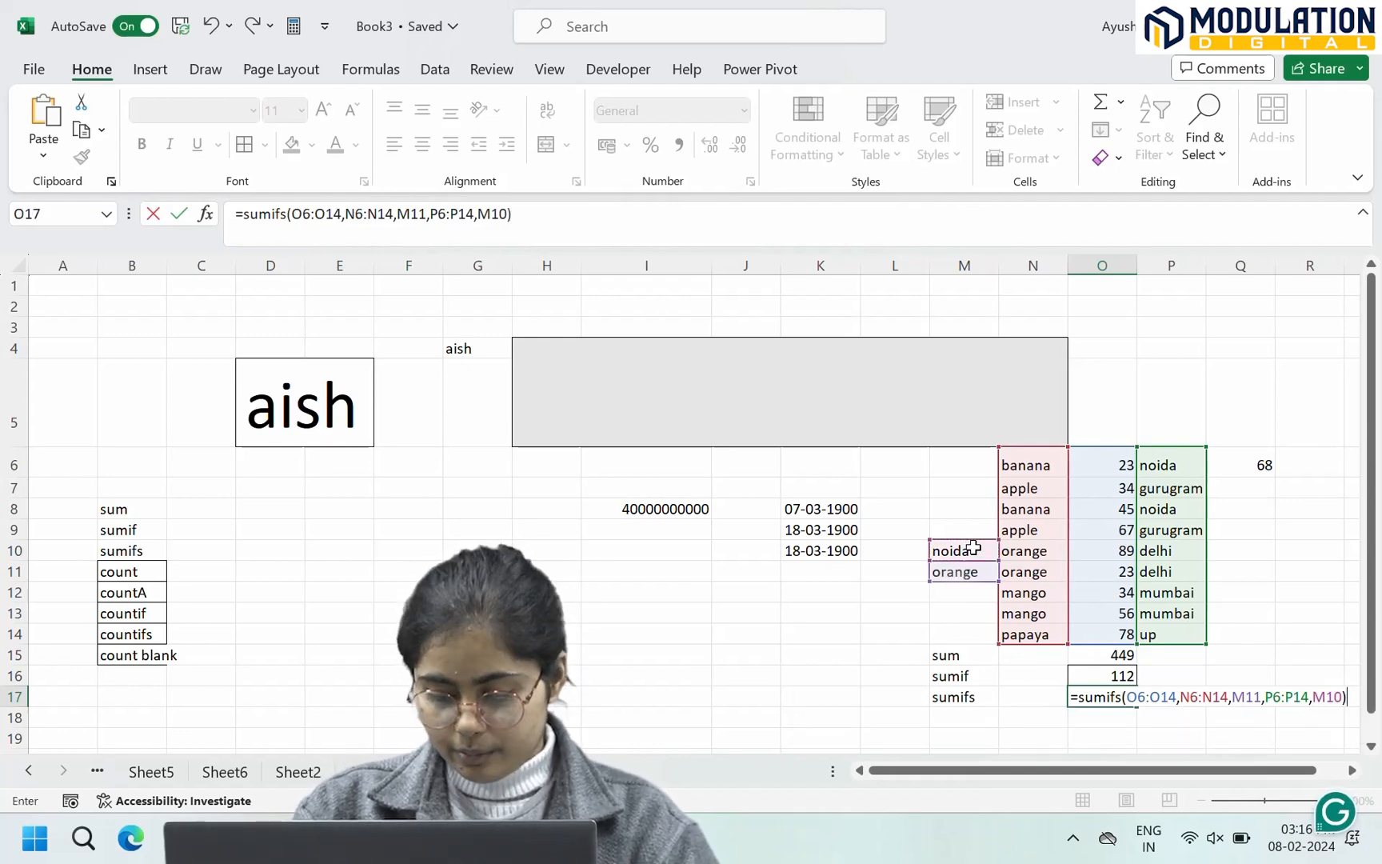
{"action": "key", "text": "Return"}
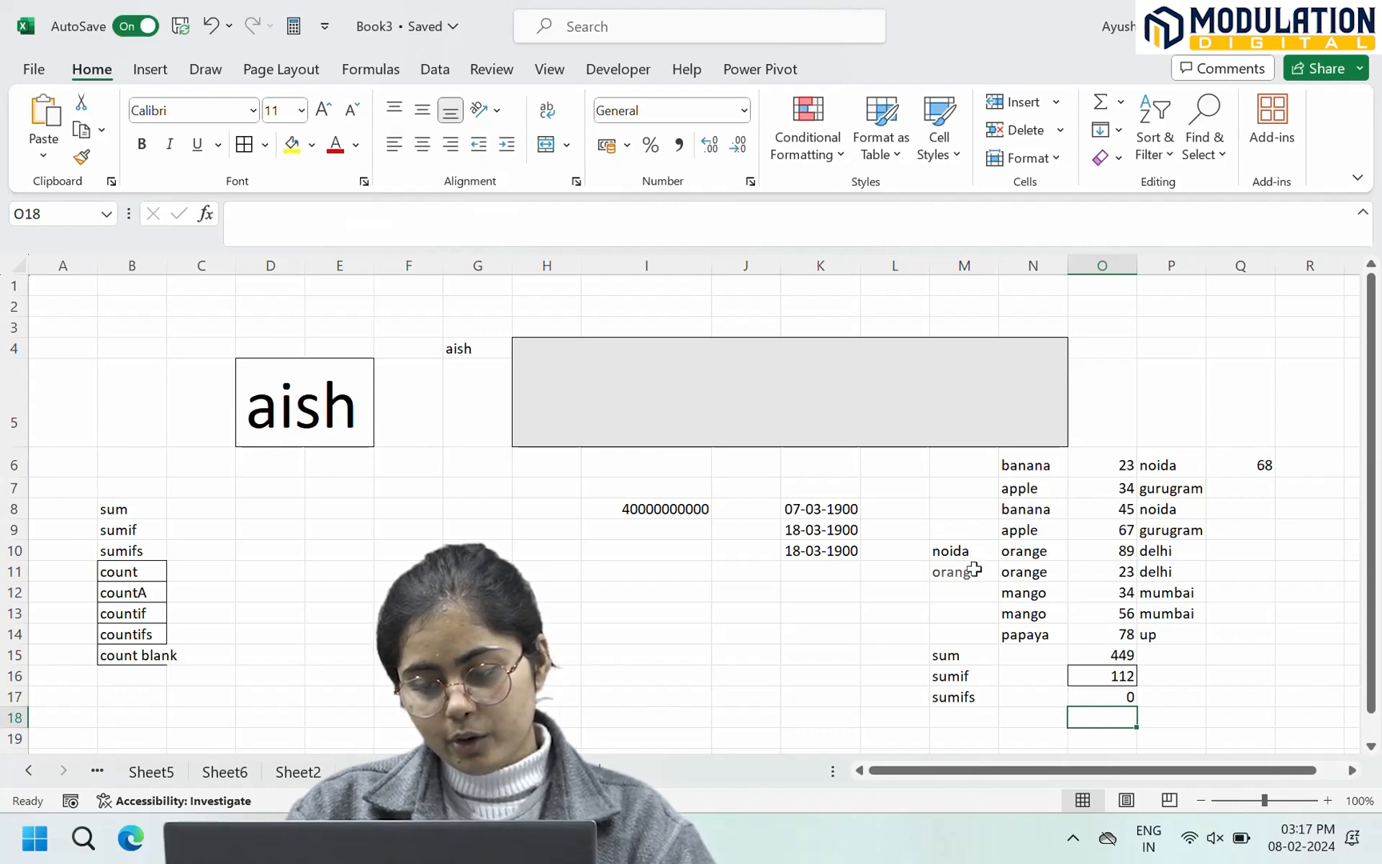
Step: Change the city criterion in M10 to delhi and check the SUMIFS formula in O17
{"action": "left_click", "coordinate": [966, 552]}
{"action": "key", "text": "BackSpace"}
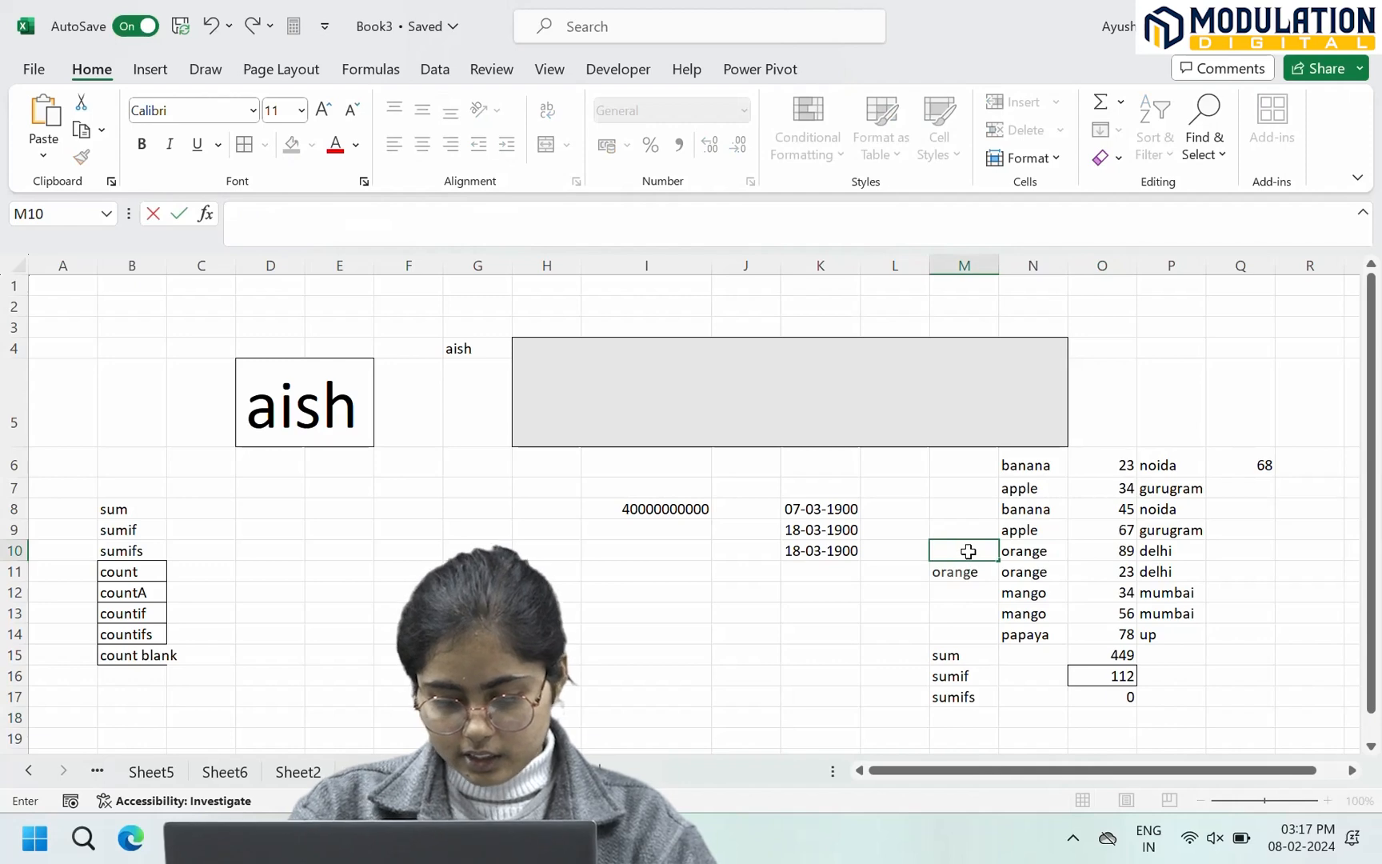
{"action": "type", "text": "delhi"}
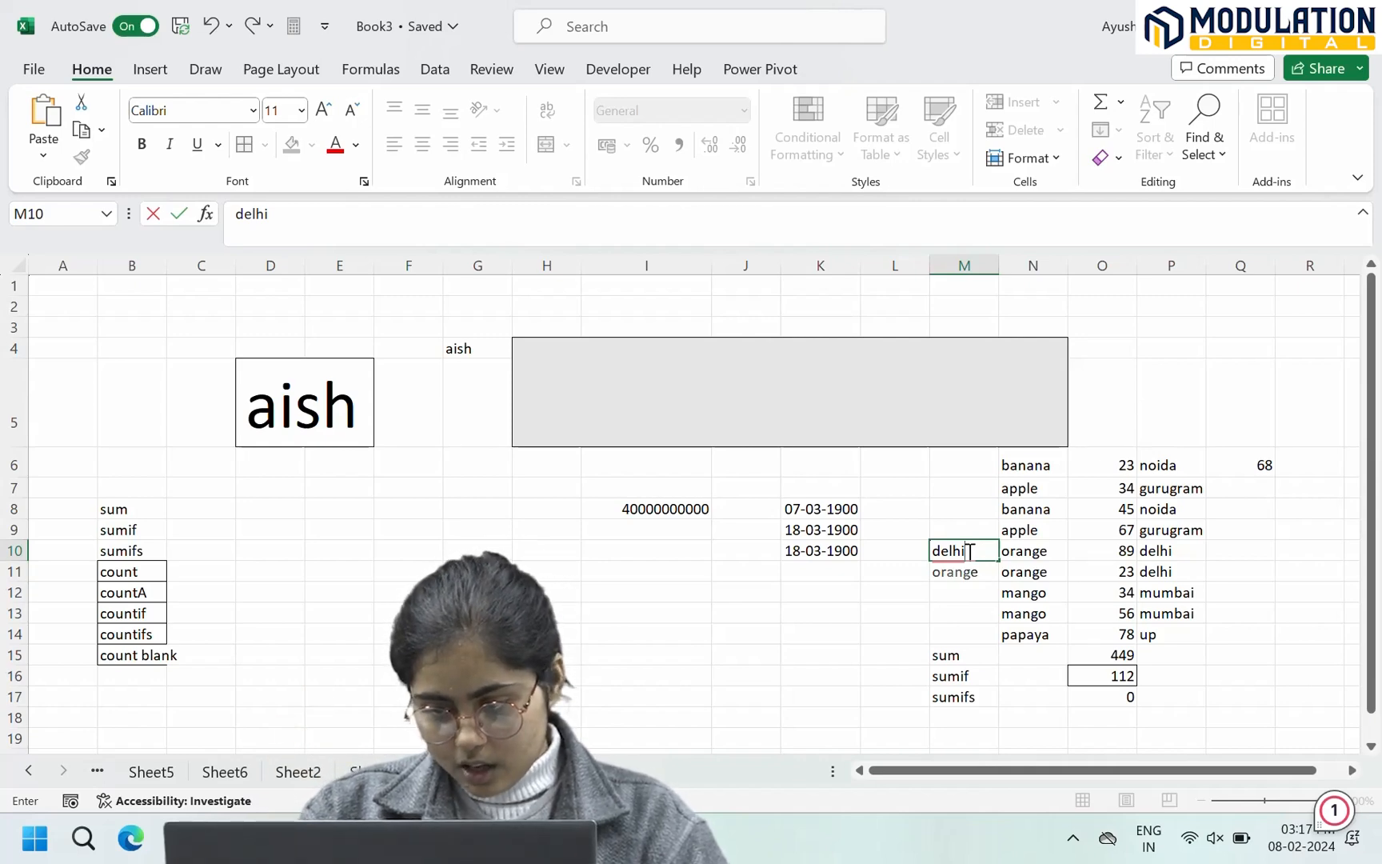
{"action": "key", "text": "Return"}
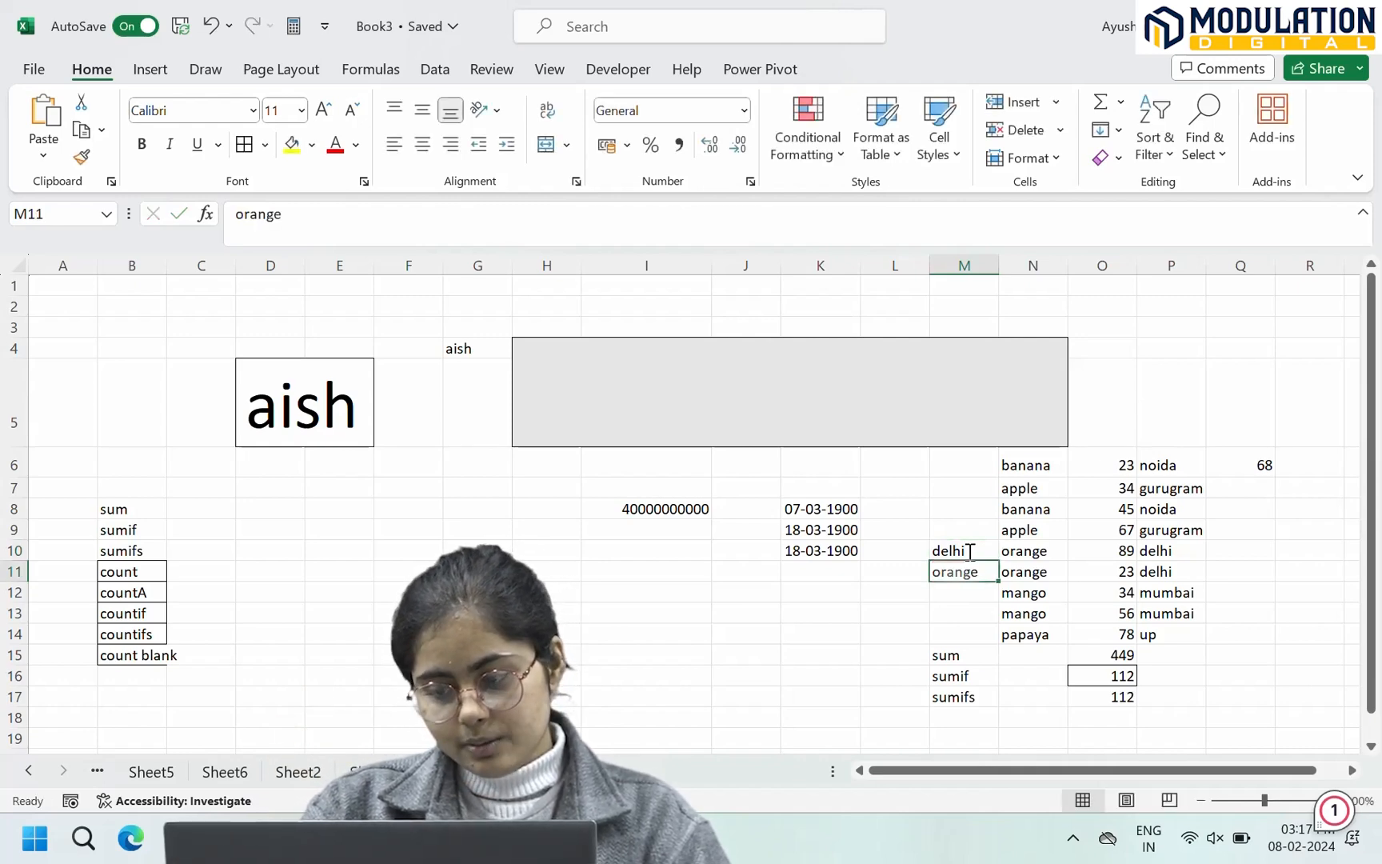
{"action": "left_click", "coordinate": [1130, 699]}
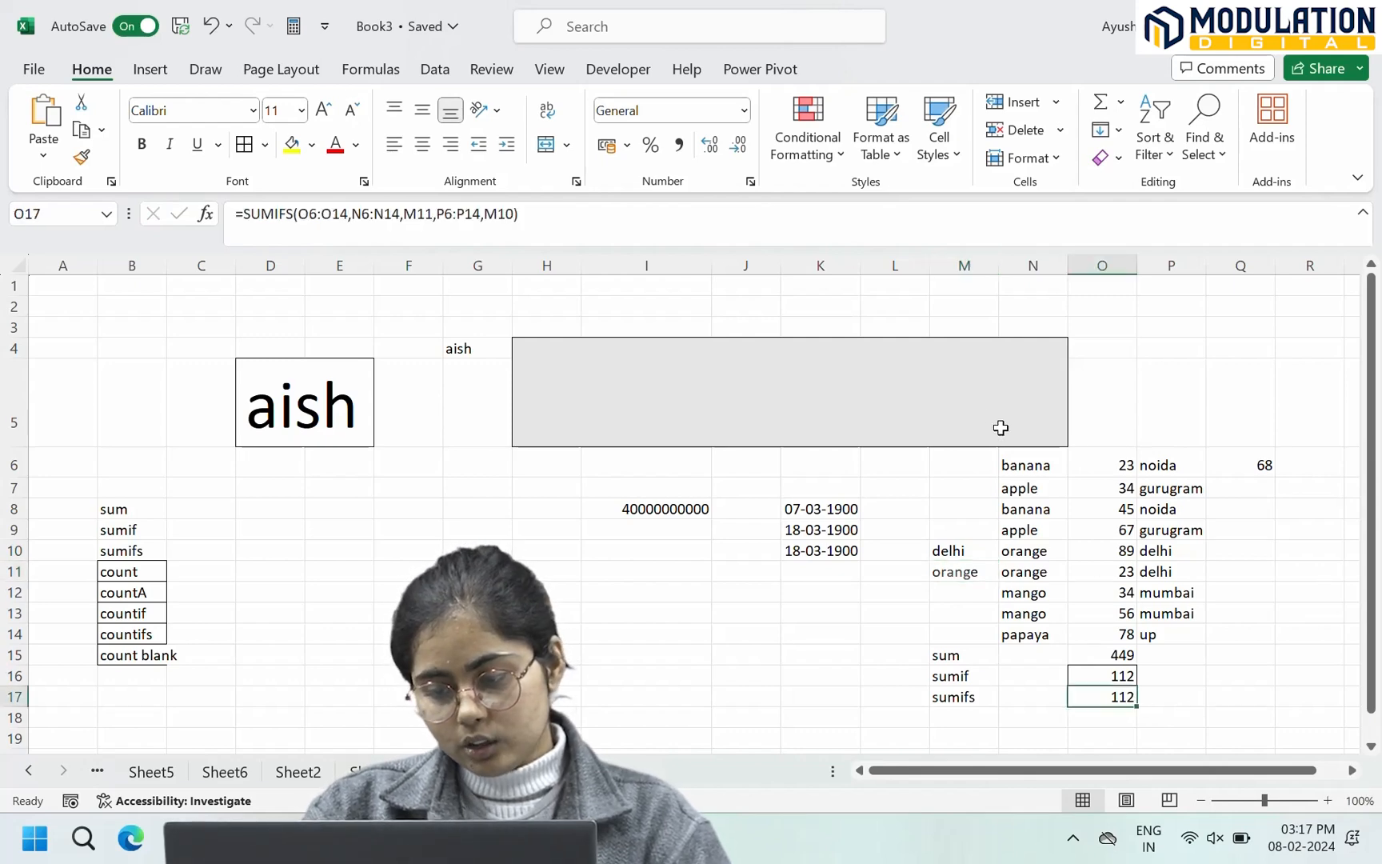
Step: Change the criteria to up in M10 and papaya in M11, and review the SUMIFS formula in O17
{"action": "left_click", "coordinate": [970, 554]}
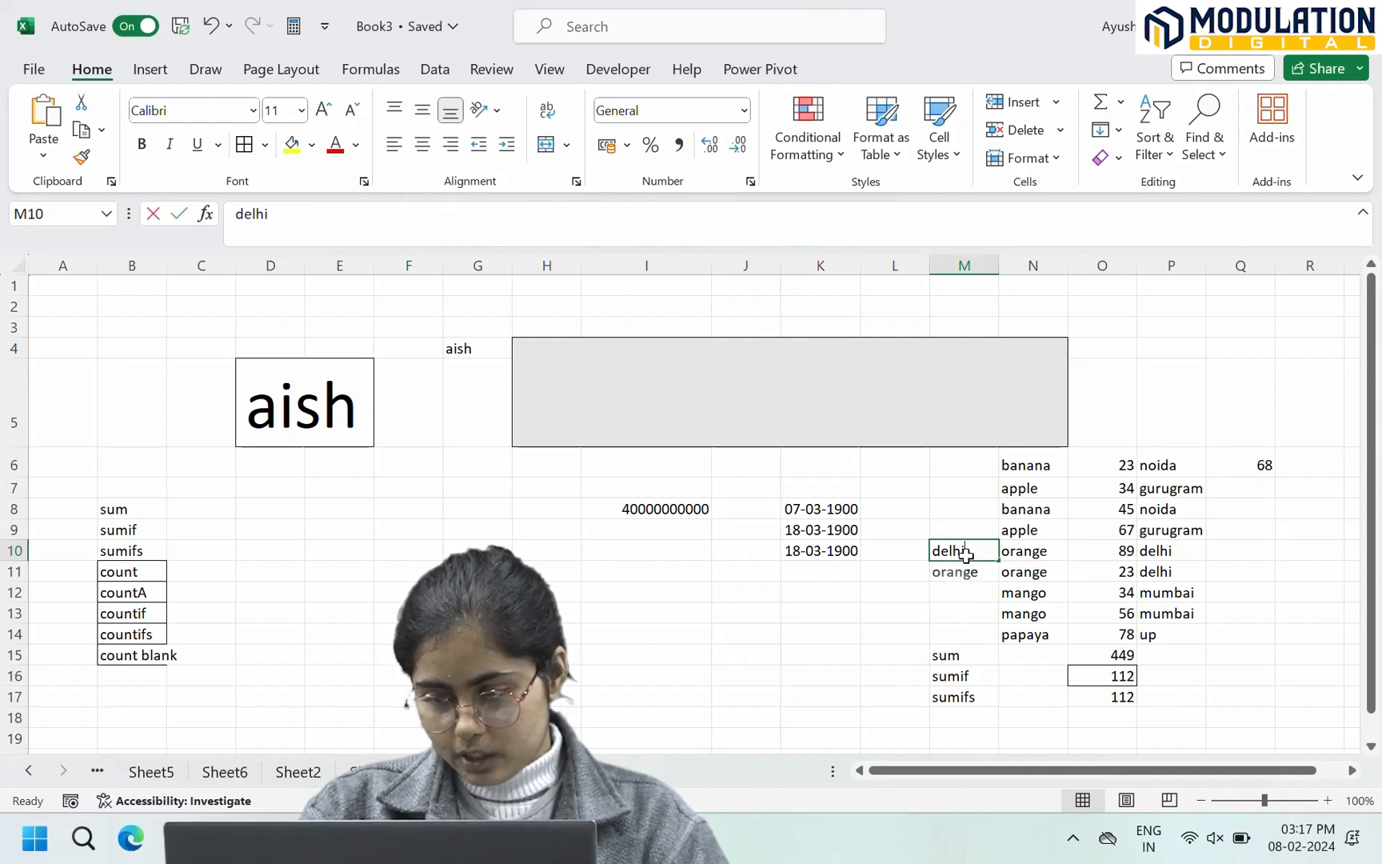
{"action": "key", "text": "BackSpace"}
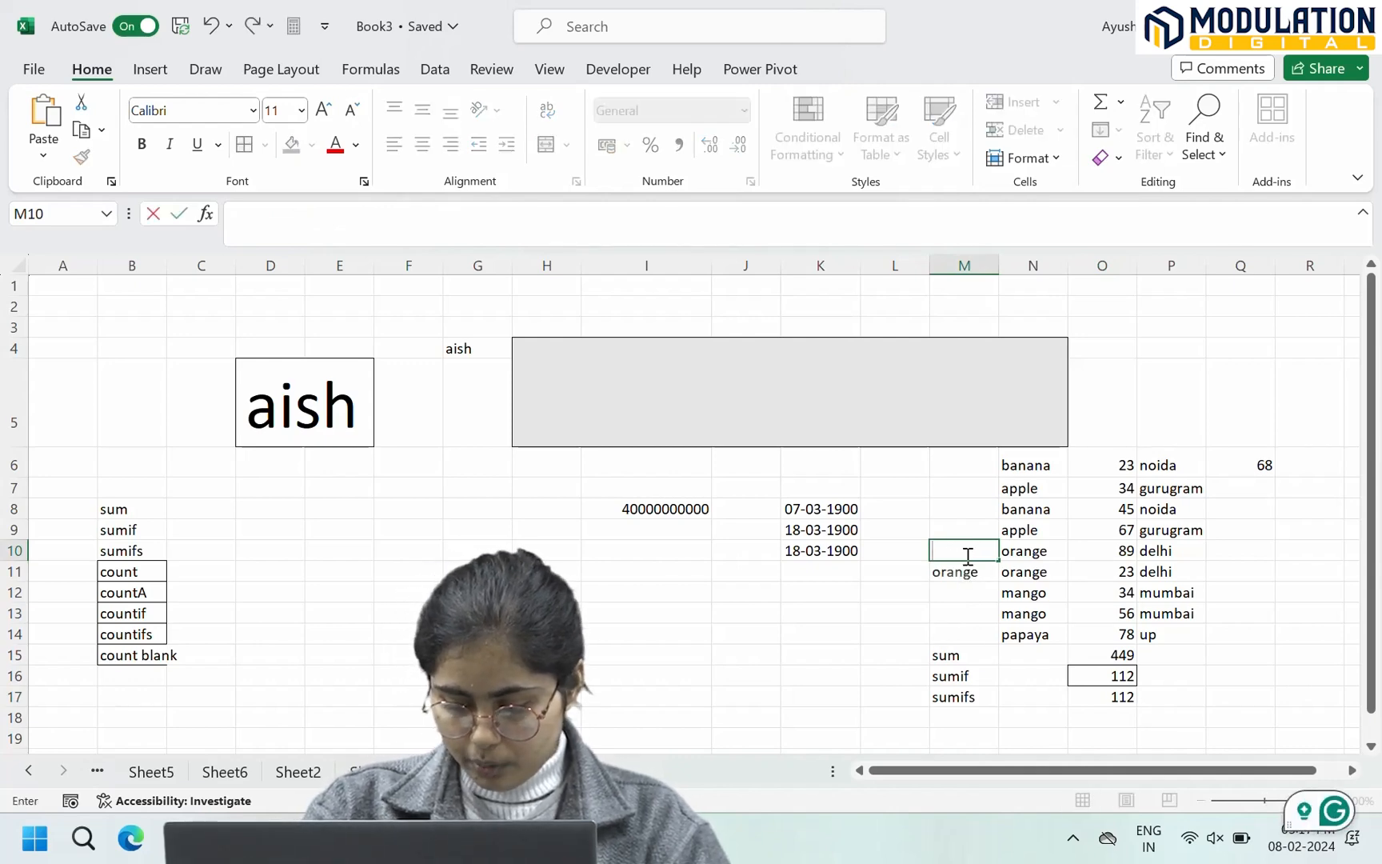
{"action": "type", "text": "up"}
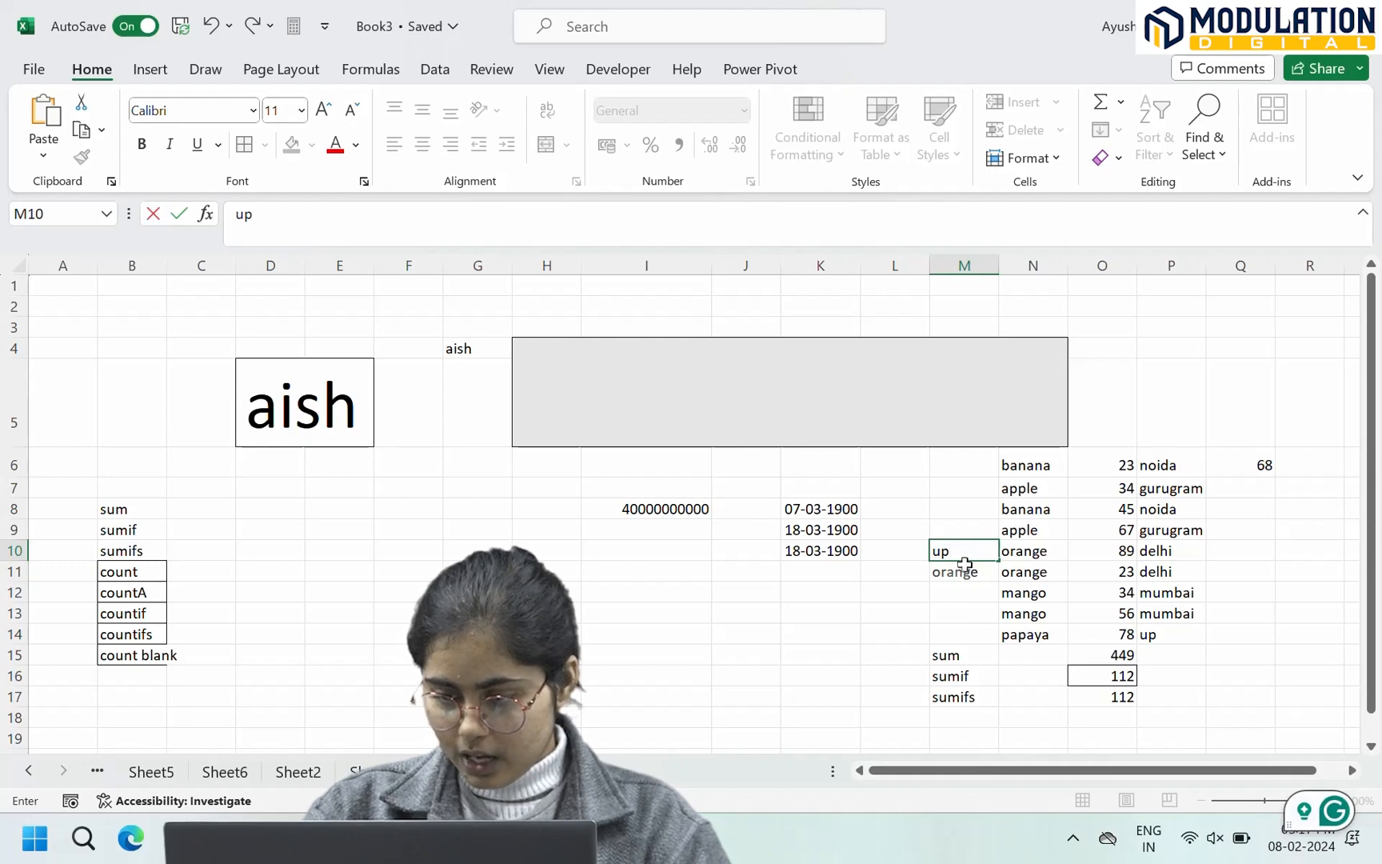
{"action": "key", "text": "Return"}
{"action": "key", "text": "BackSpace"}
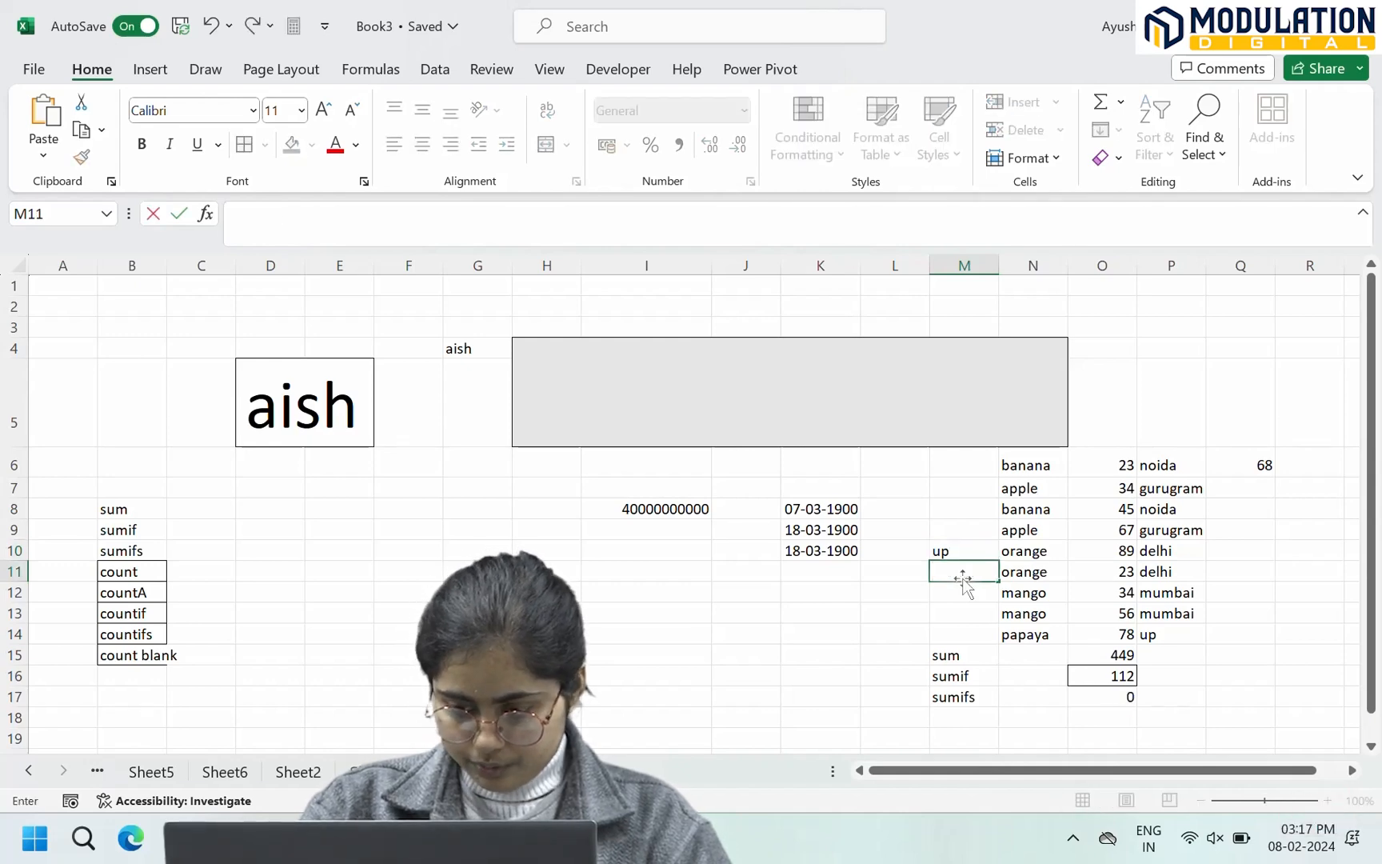
{"action": "type", "text": "papaya"}
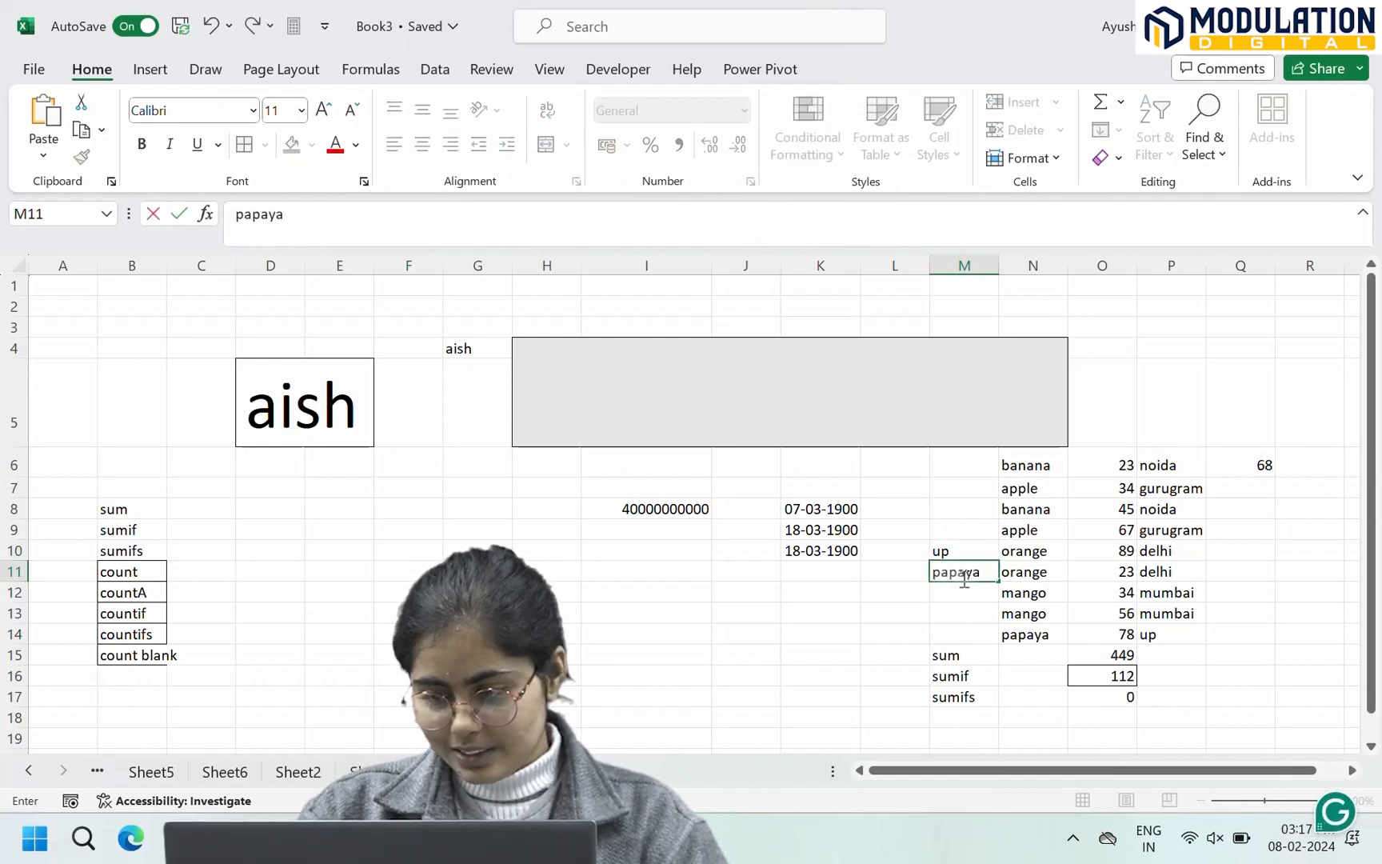
{"action": "key", "text": "Return"}
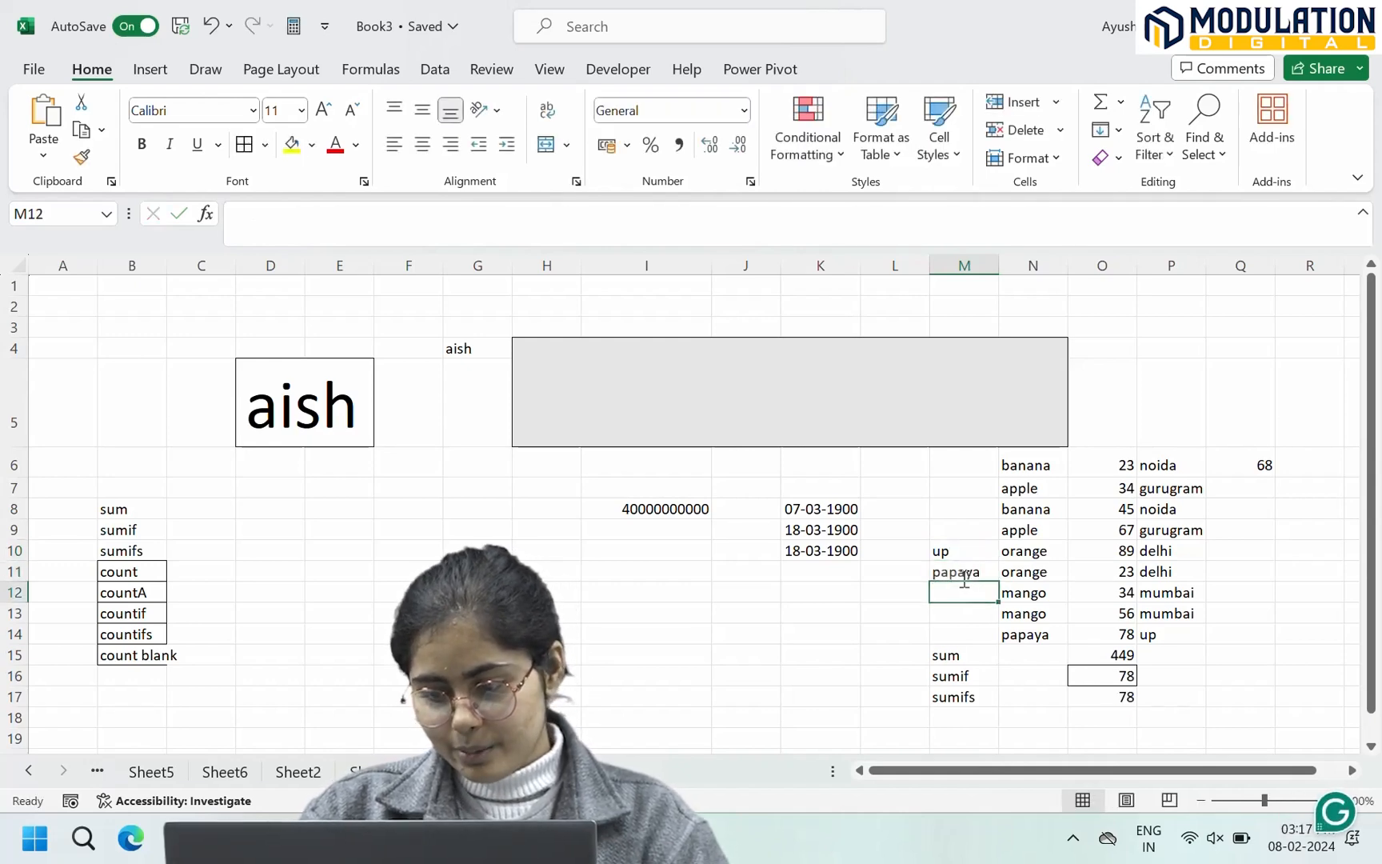
{"action": "left_click", "coordinate": [1089, 699]}
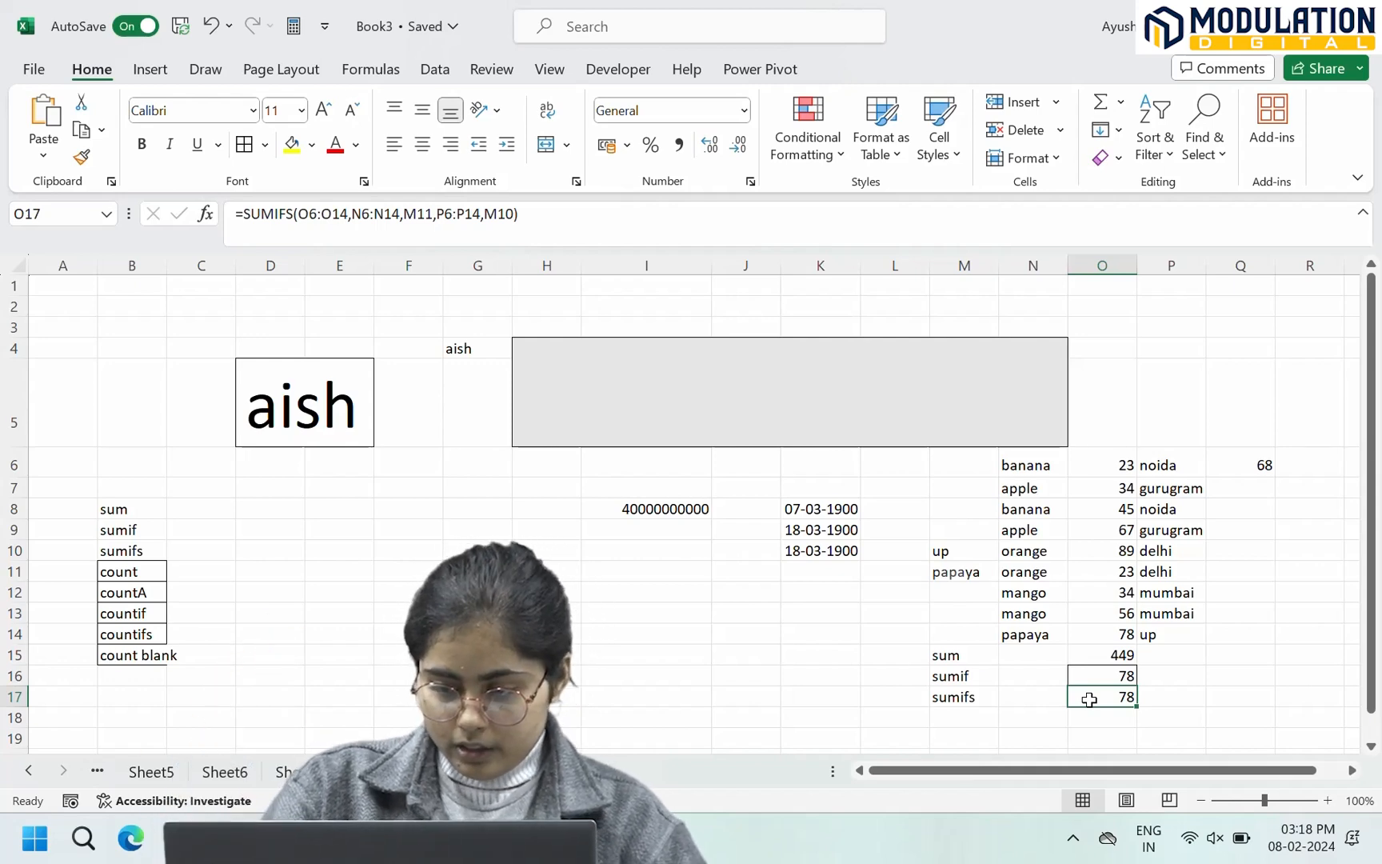
{"action": "double_click", "coordinate": [1090, 699]}
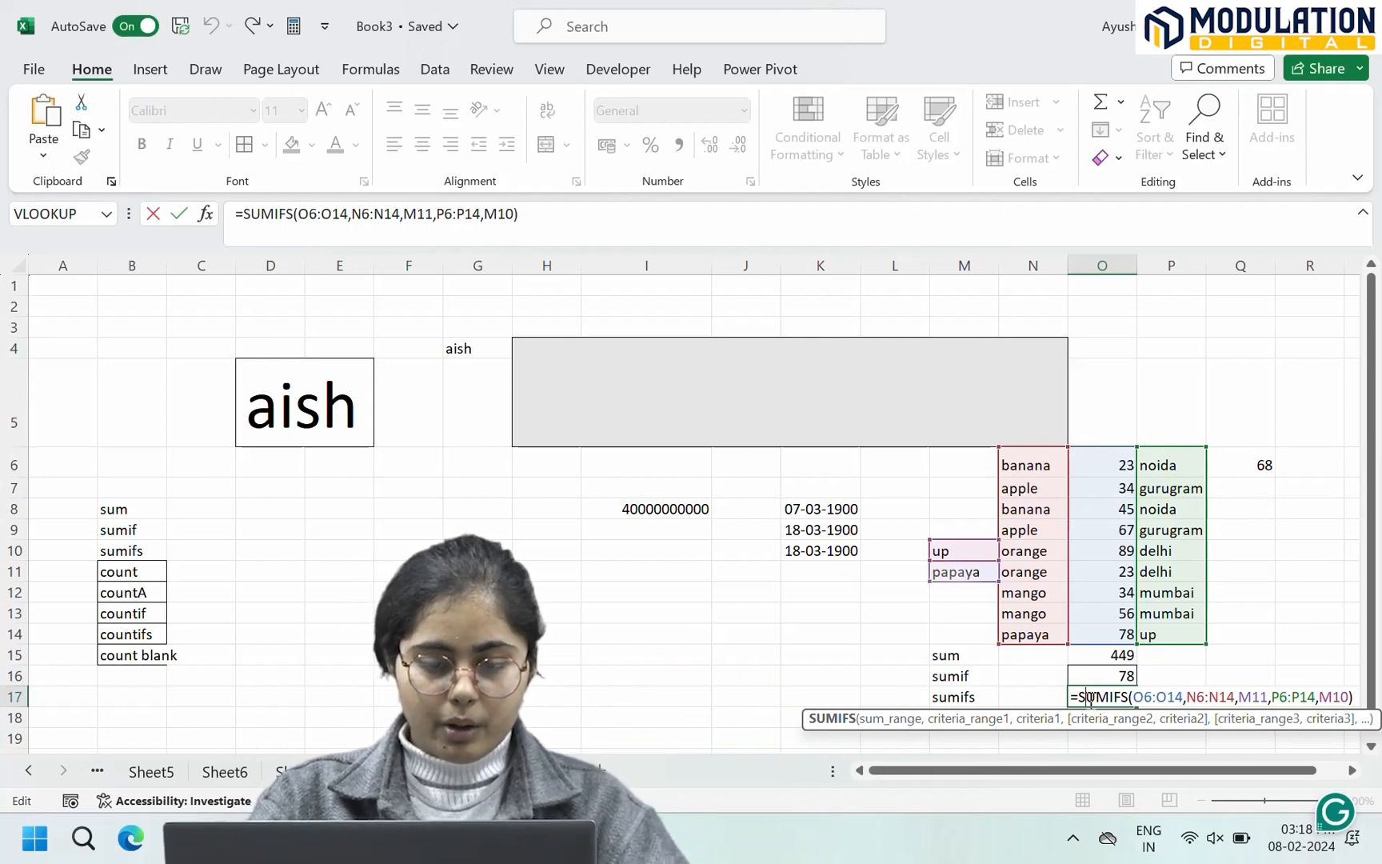
{"action": "key", "text": "Return"}
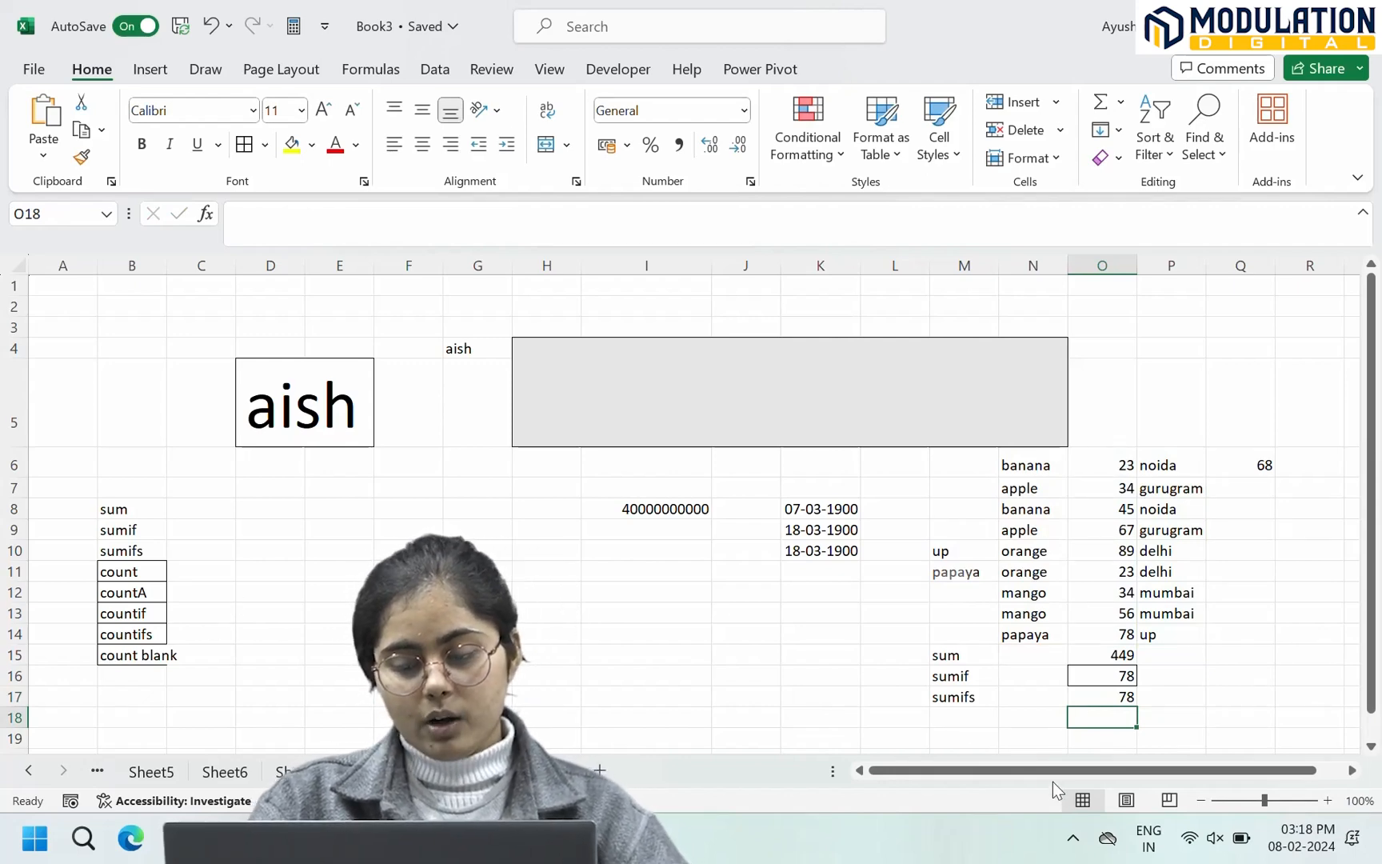
Step: Enter the label countif in cell M18, below the sumifs label
{"action": "left_click", "coordinate": [963, 720]}
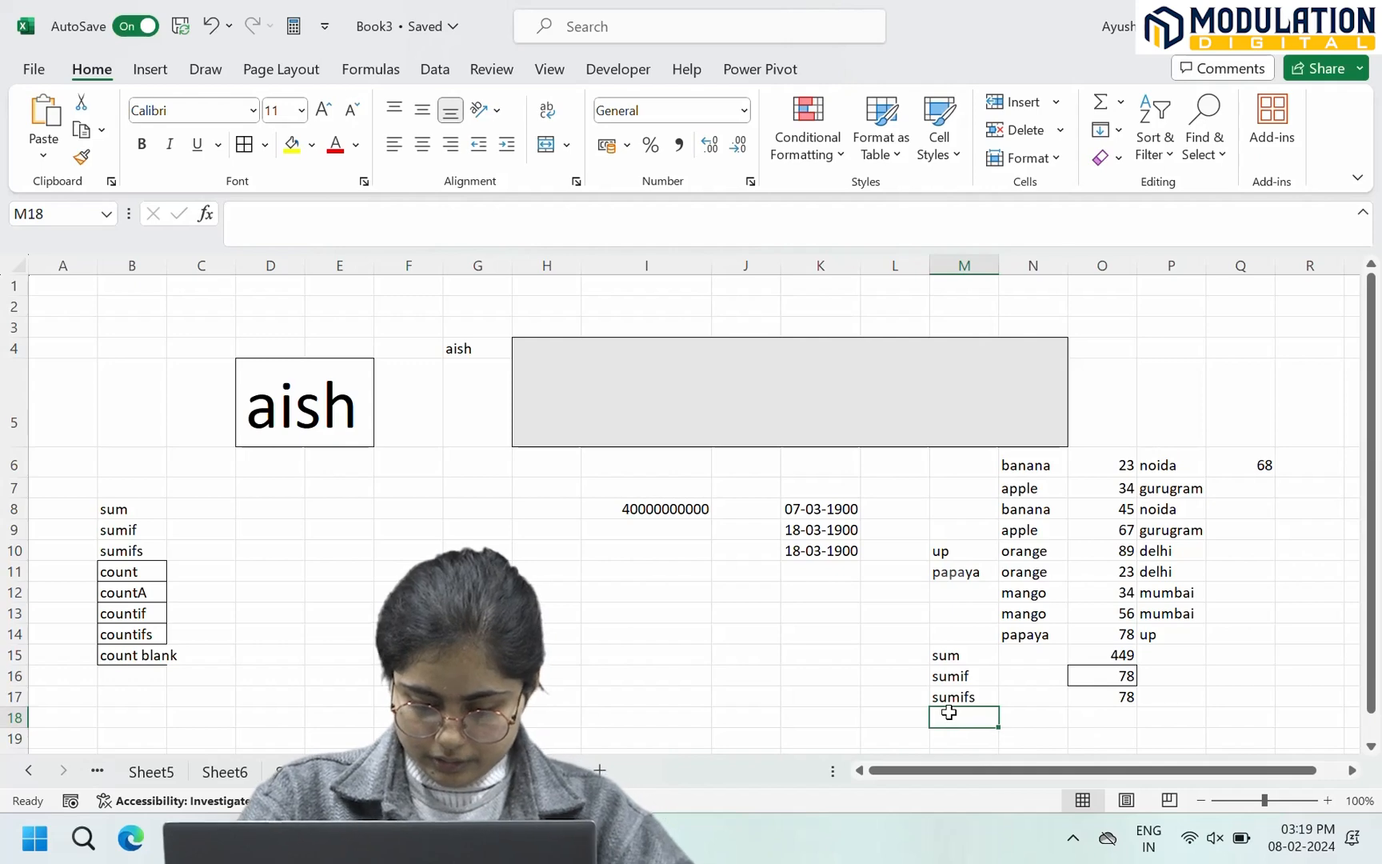
{"action": "type", "text": "countif"}
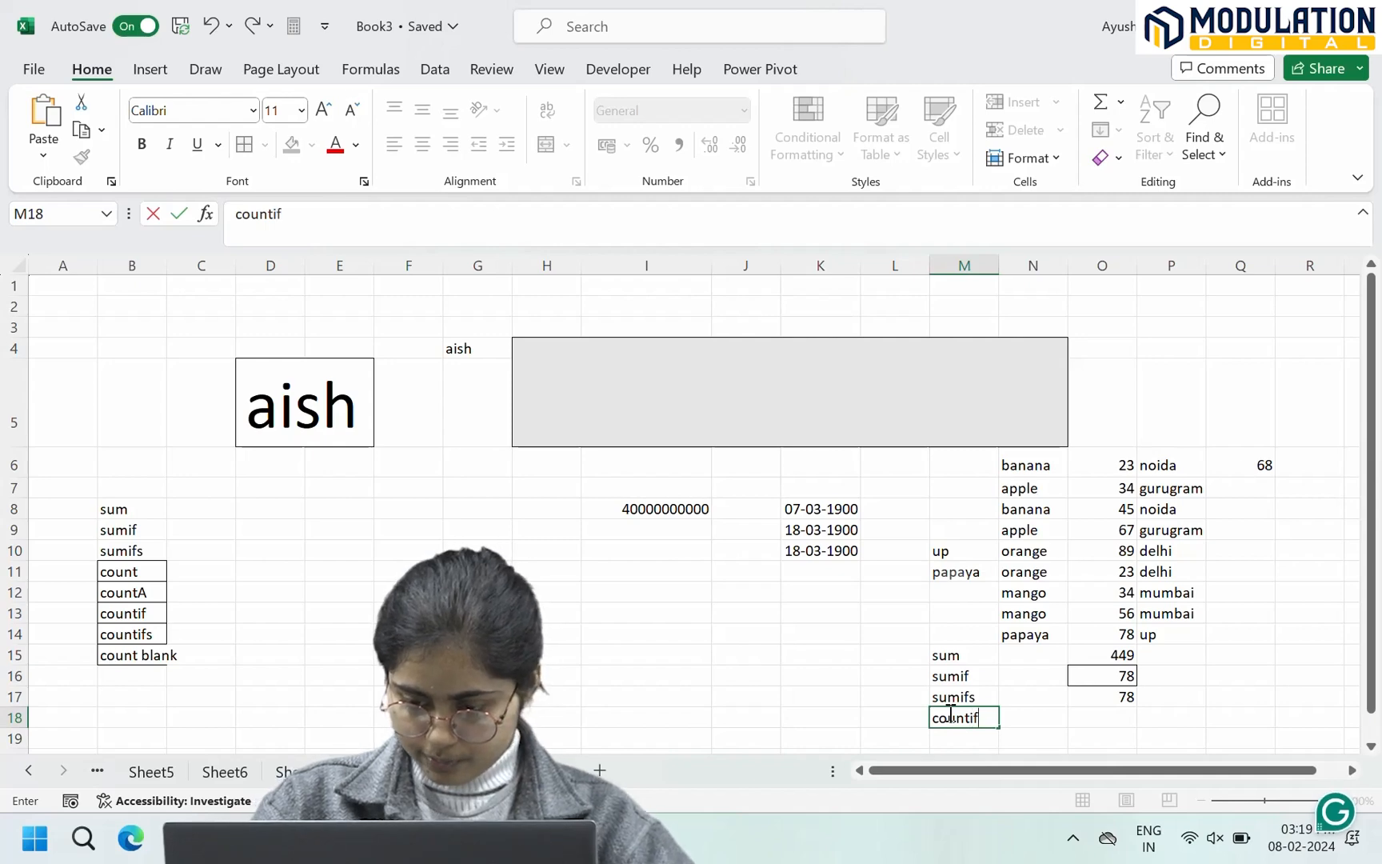
{"action": "key", "text": "Tab"}
{"action": "key", "text": "Tab"}
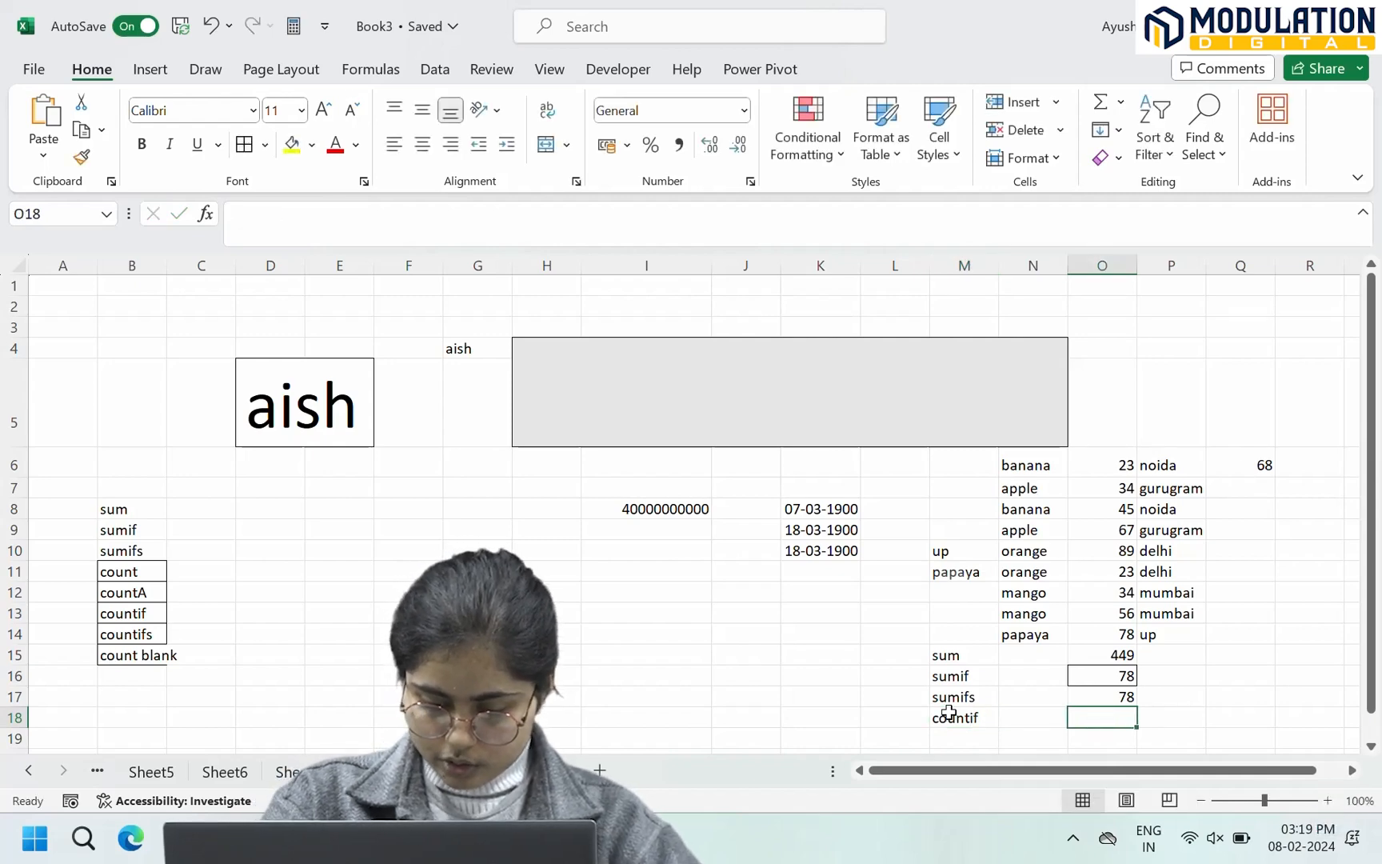
Step: Enter a COUNTIF formula in O18 with range N6:N14 and the fruit criterion in M11, and check it
{"action": "type", "text": "=count"}
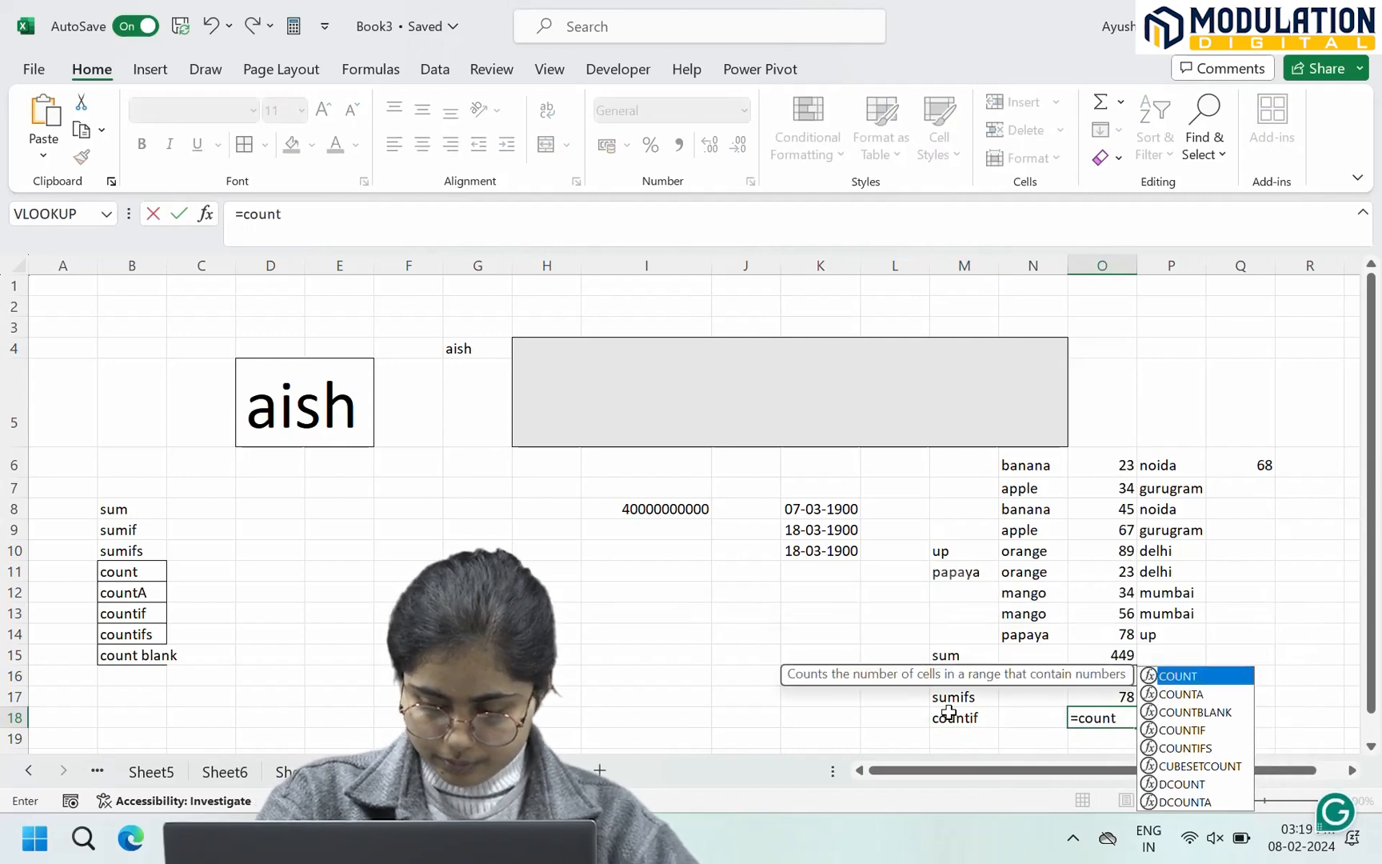
{"action": "type", "text": "if"}
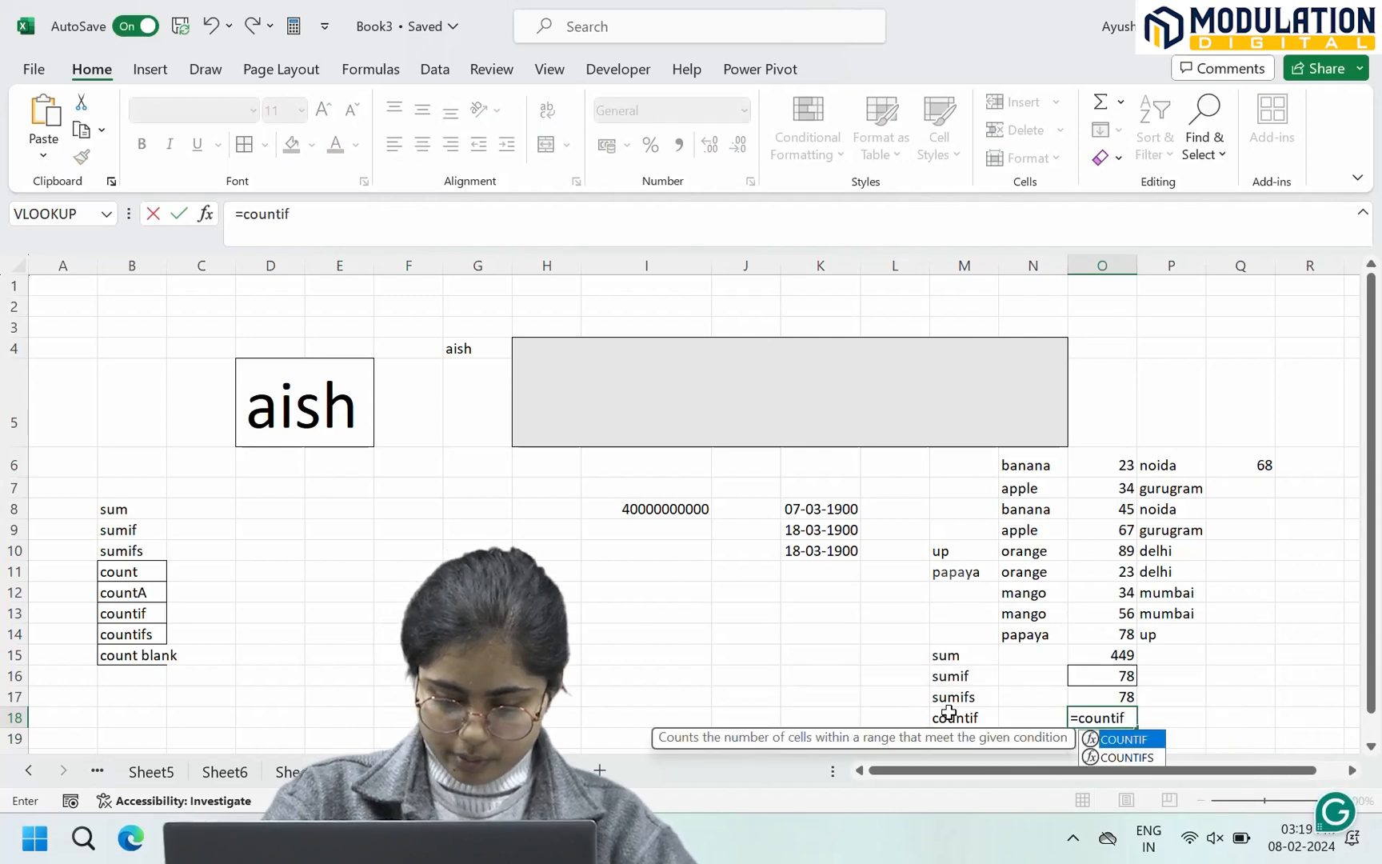
{"action": "type", "text": "("}
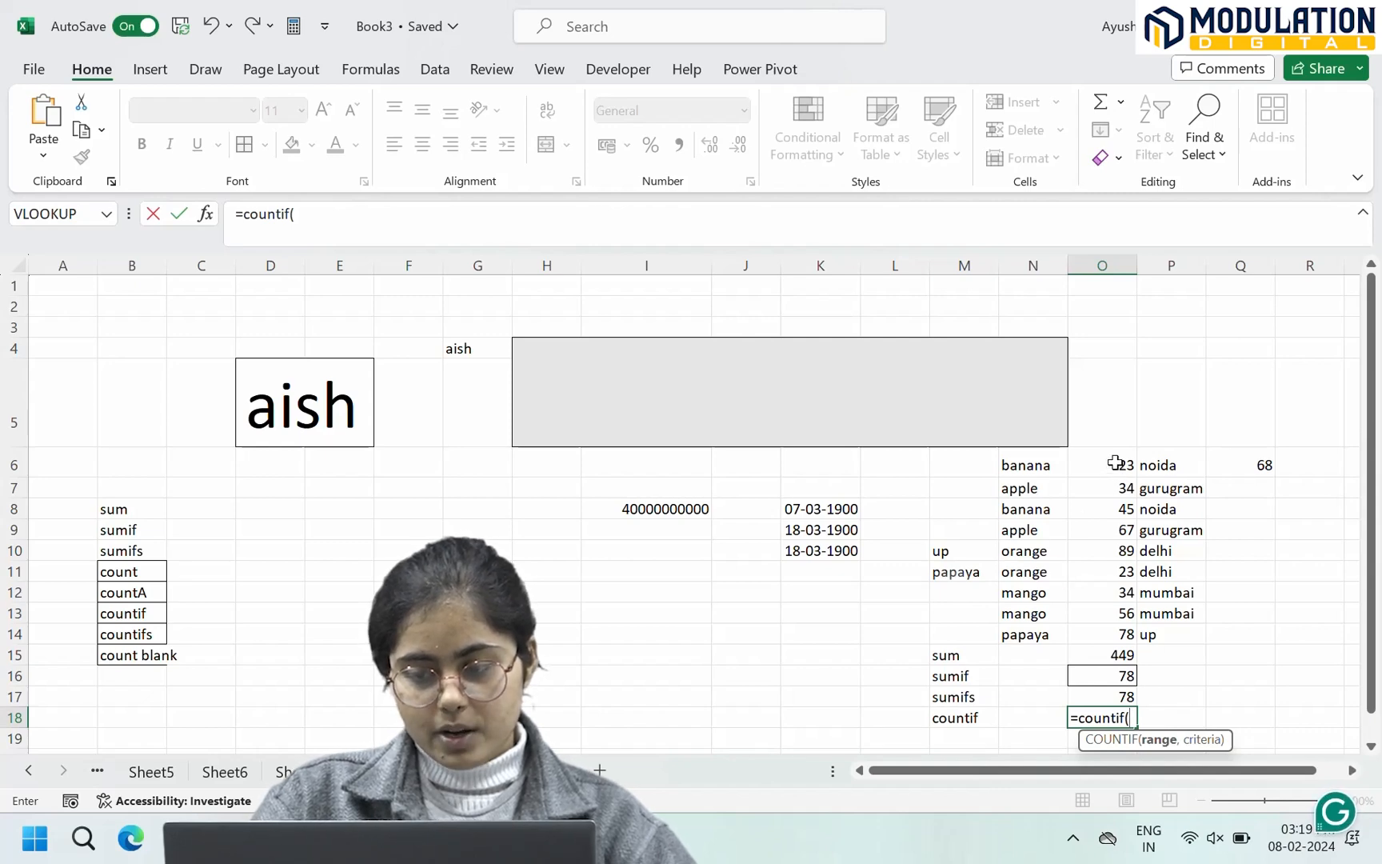
{"action": "left_click_drag", "start_coordinate": [1040, 462], "coordinate": [1044, 632]}
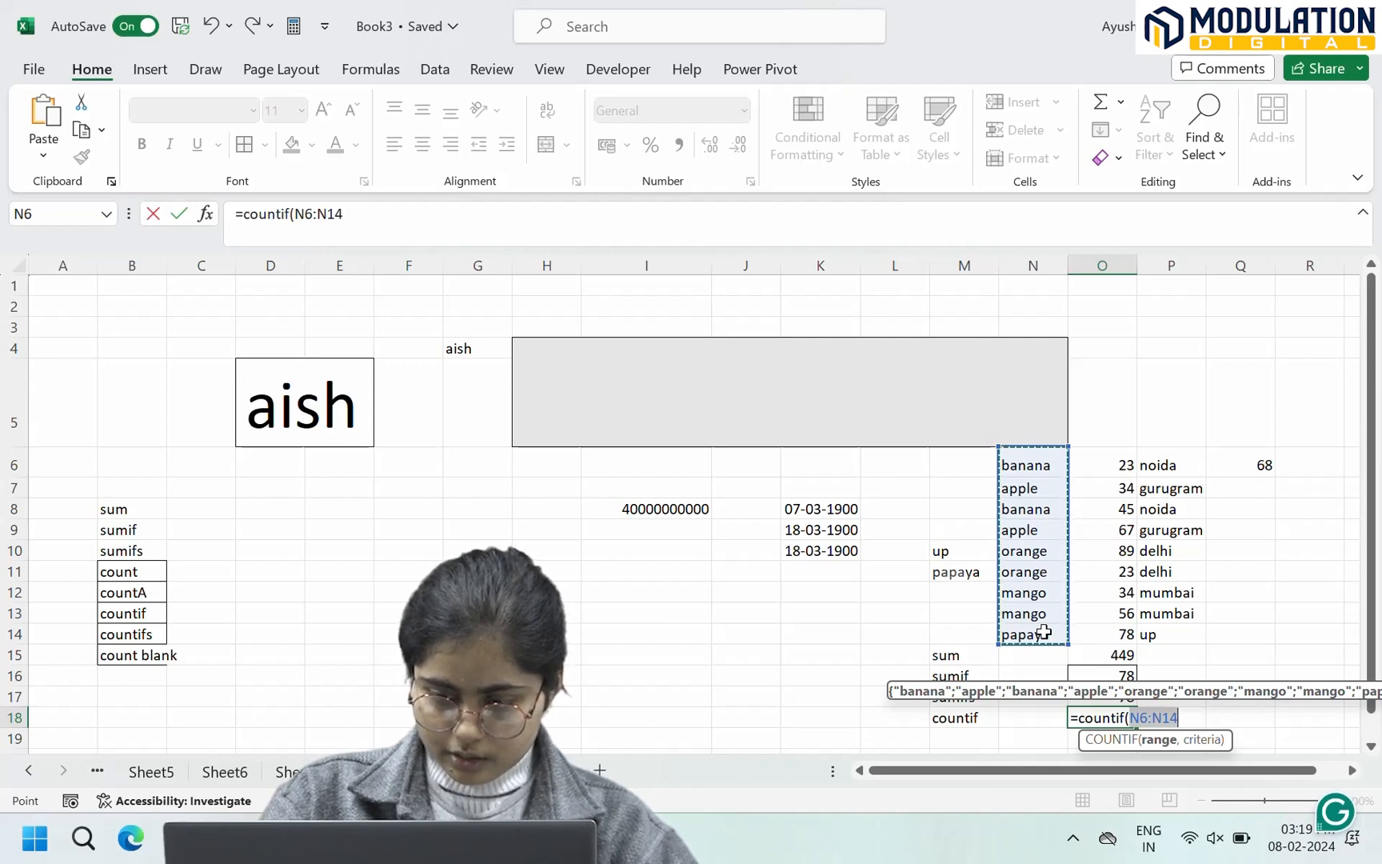
{"action": "type", "text": ","}
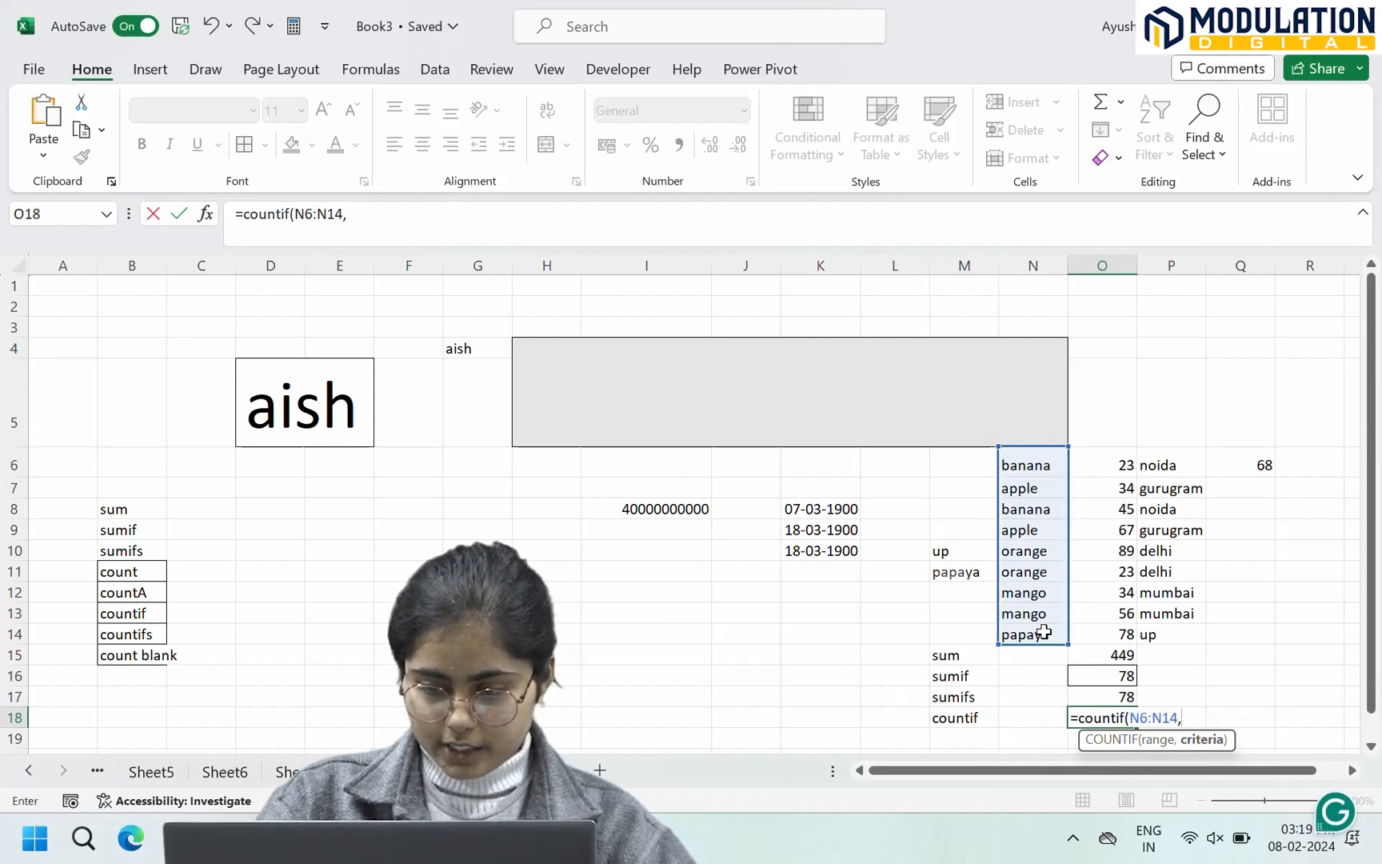
{"action": "left_click", "coordinate": [976, 571]}
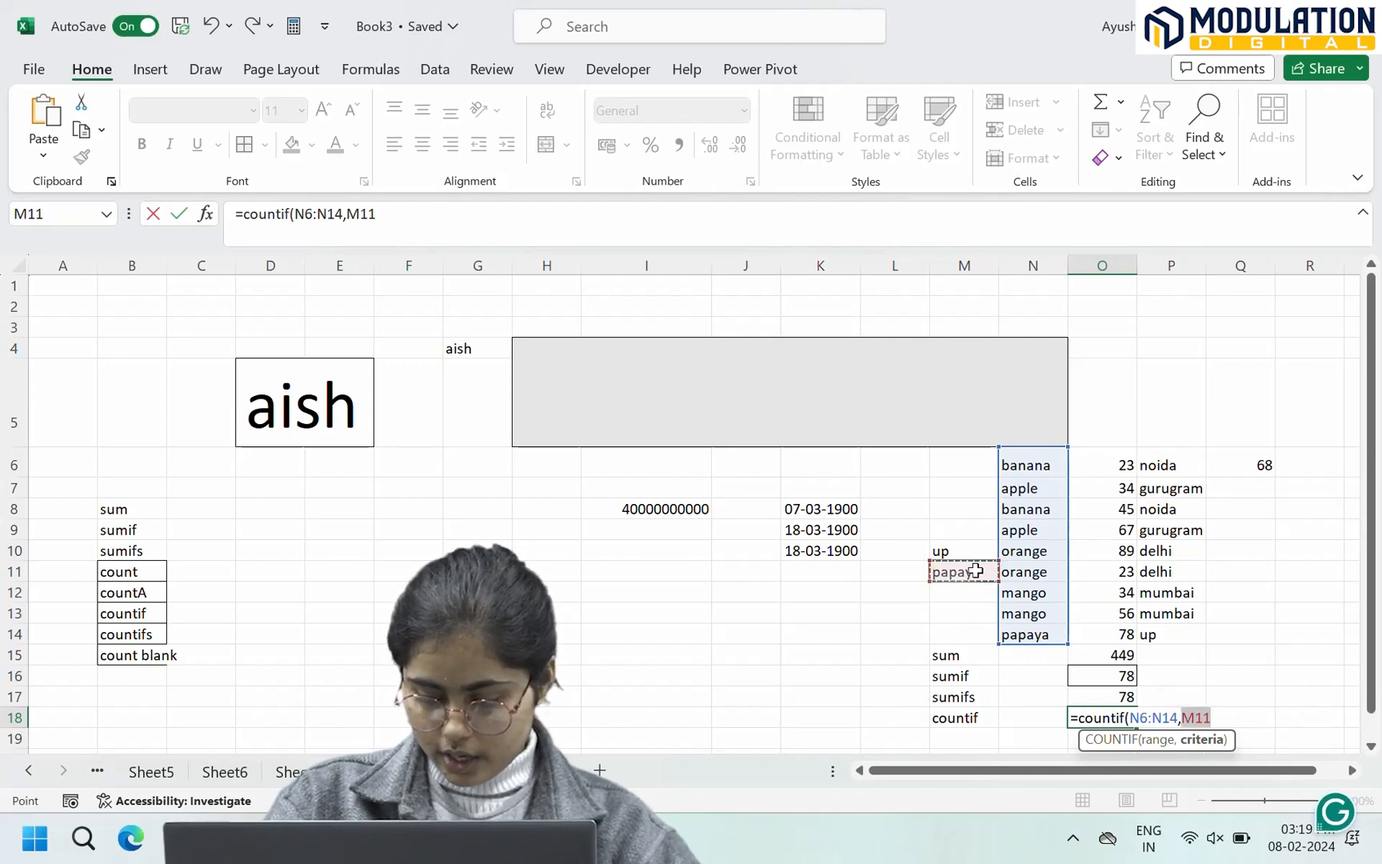
{"action": "type", "text": ")"}
{"action": "key", "text": "Return"}
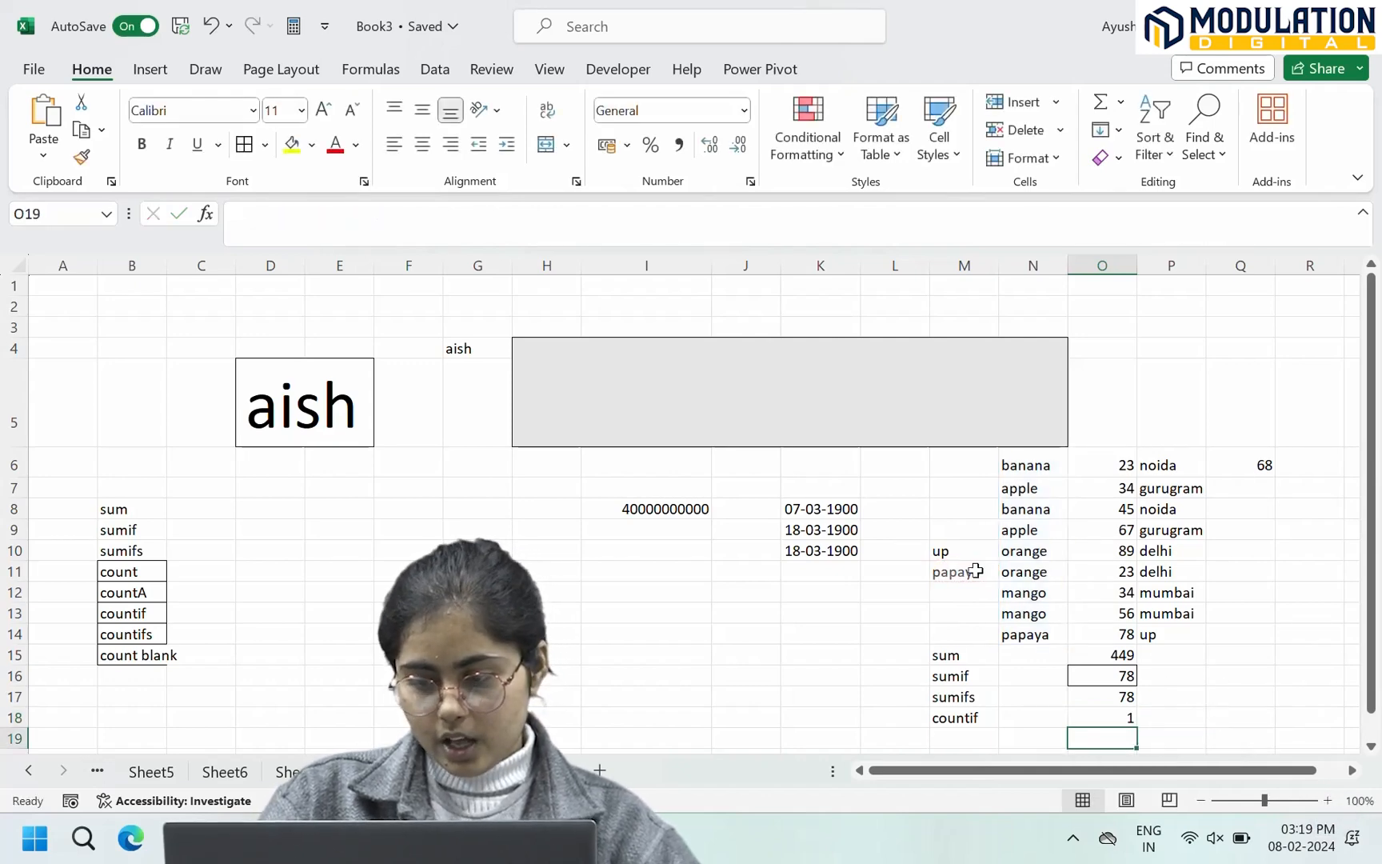
{"action": "left_click", "coordinate": [1108, 723]}
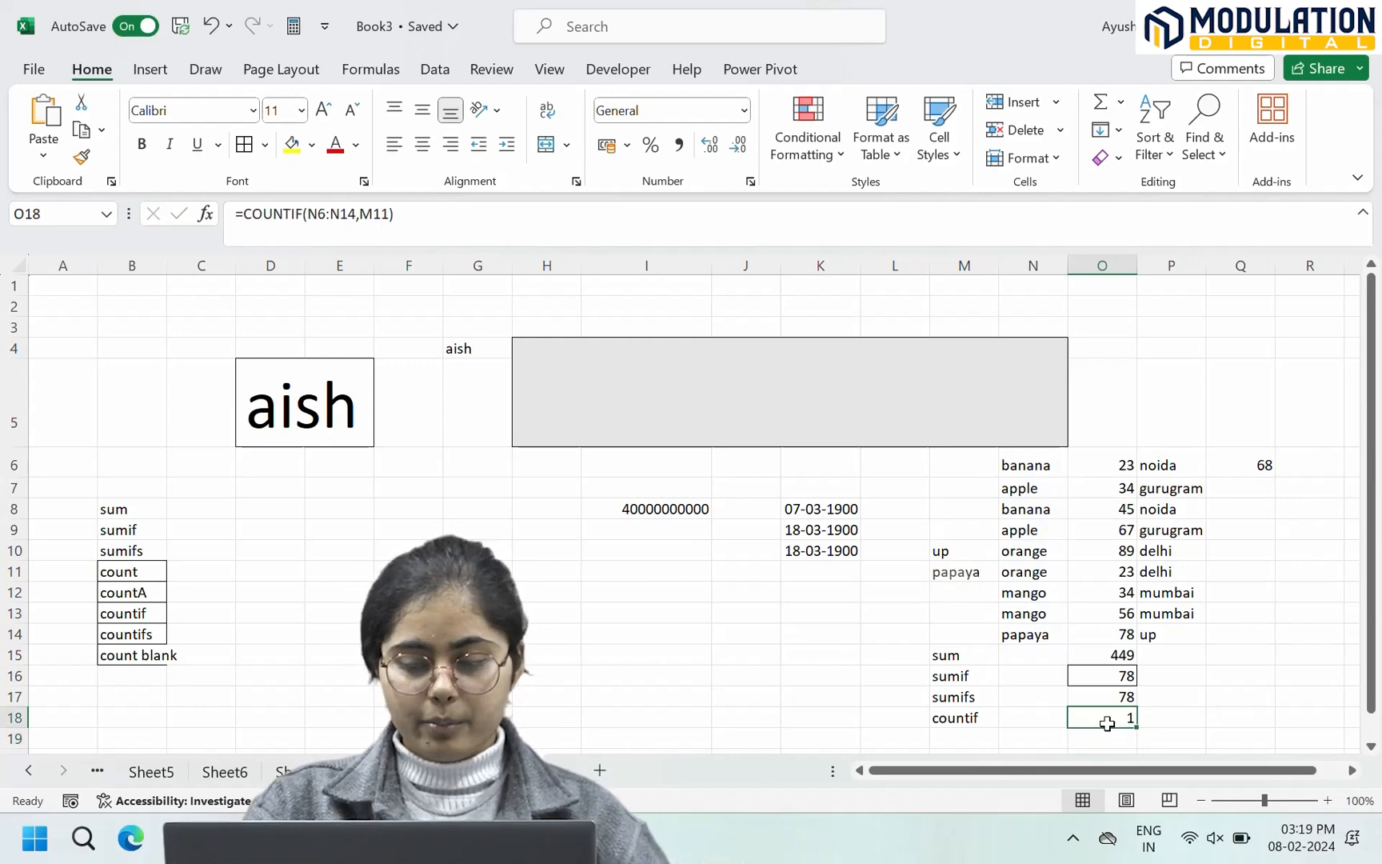
Step: Enter the label count in cell M19, below the countif label
{"action": "left_click", "coordinate": [940, 740]}
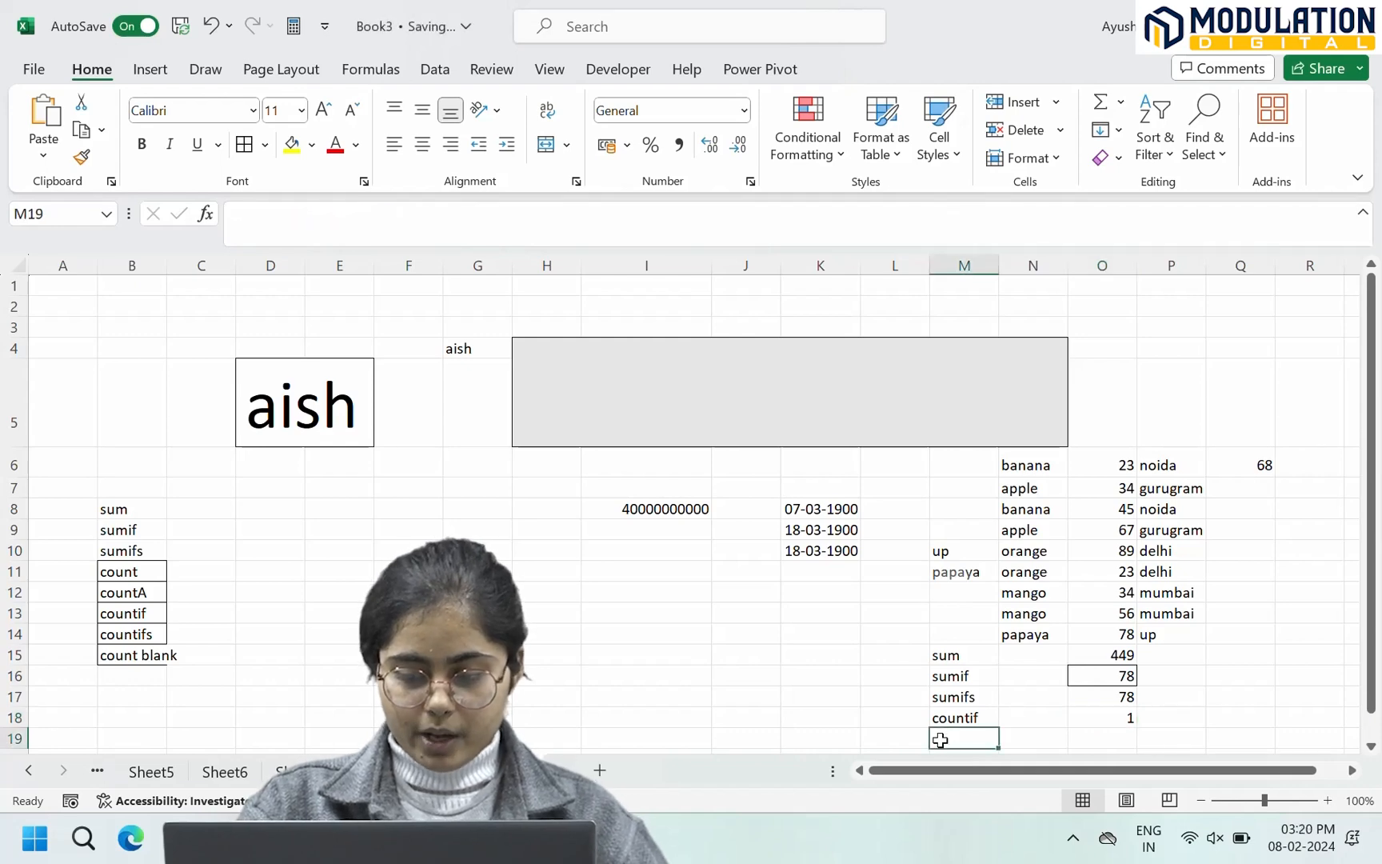
{"action": "scroll", "coordinate": [940, 740], "scroll_direction": "down", "scroll_amount": 2}
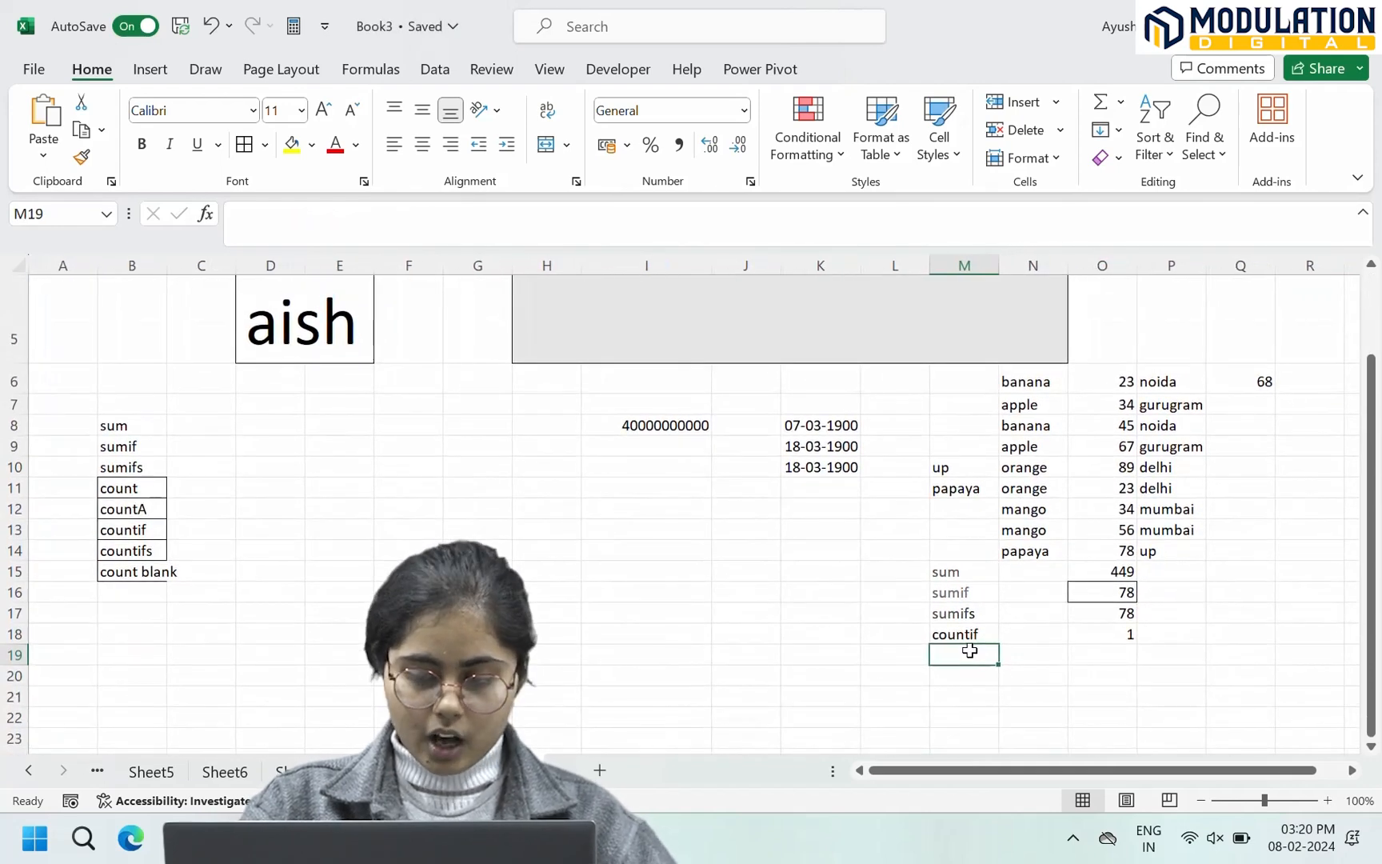
{"action": "type", "text": "coun"}
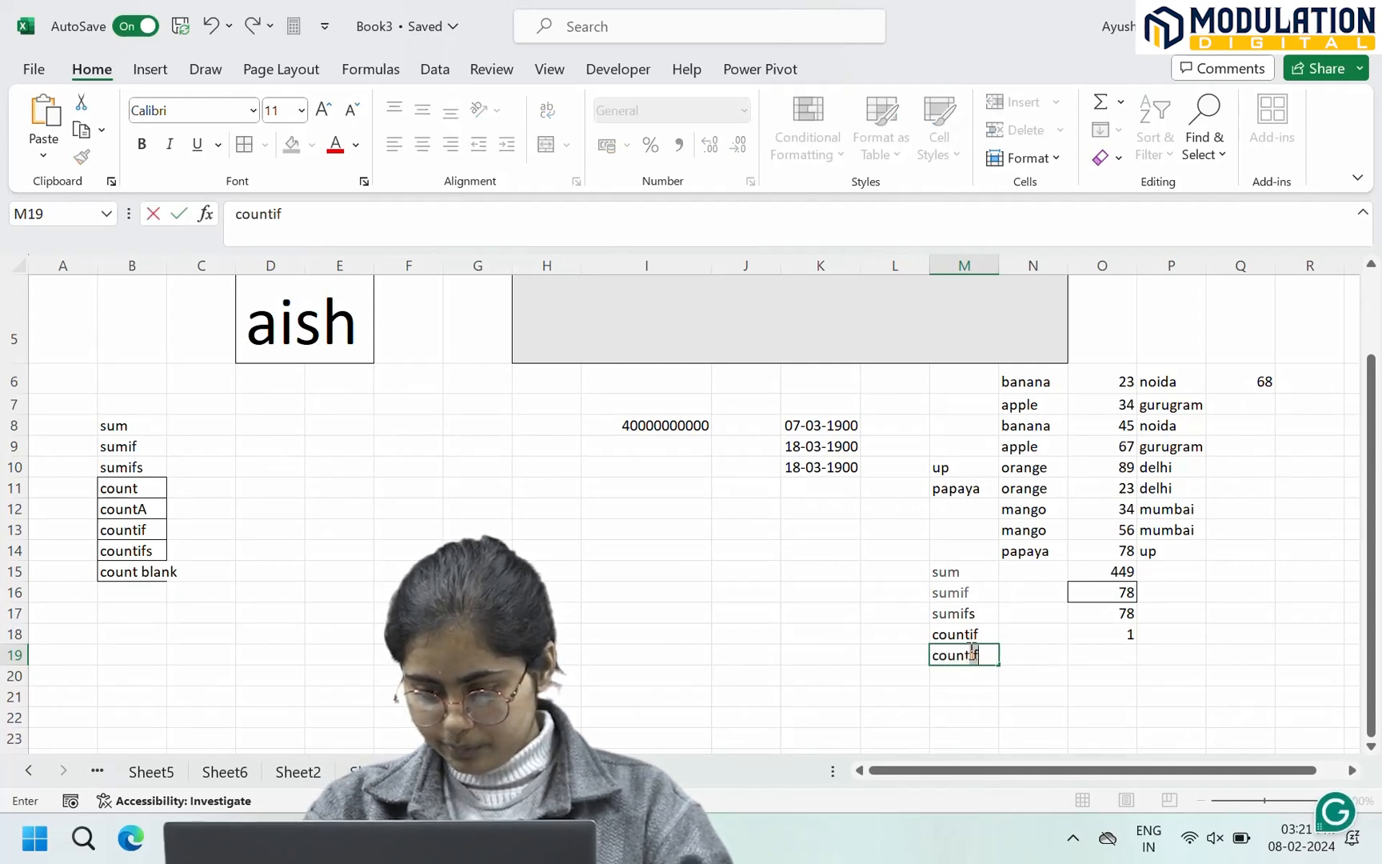
{"action": "type", "text": "t"}
{"action": "key", "text": "BackSpace"}
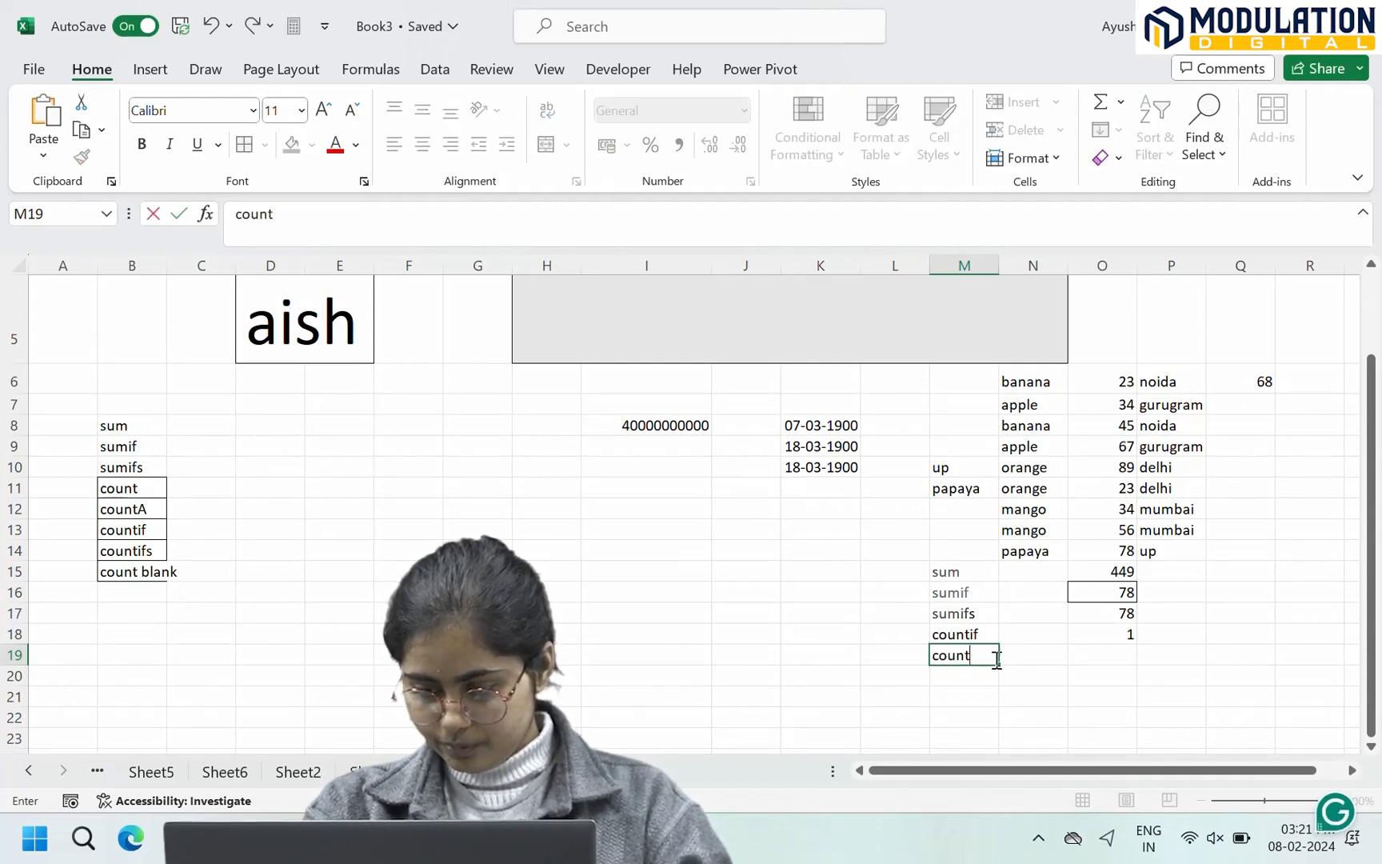
Step: Enter a COUNT formula in O19 over the numbers in O6:O14, and check it
{"action": "left_click", "coordinate": [1097, 658]}
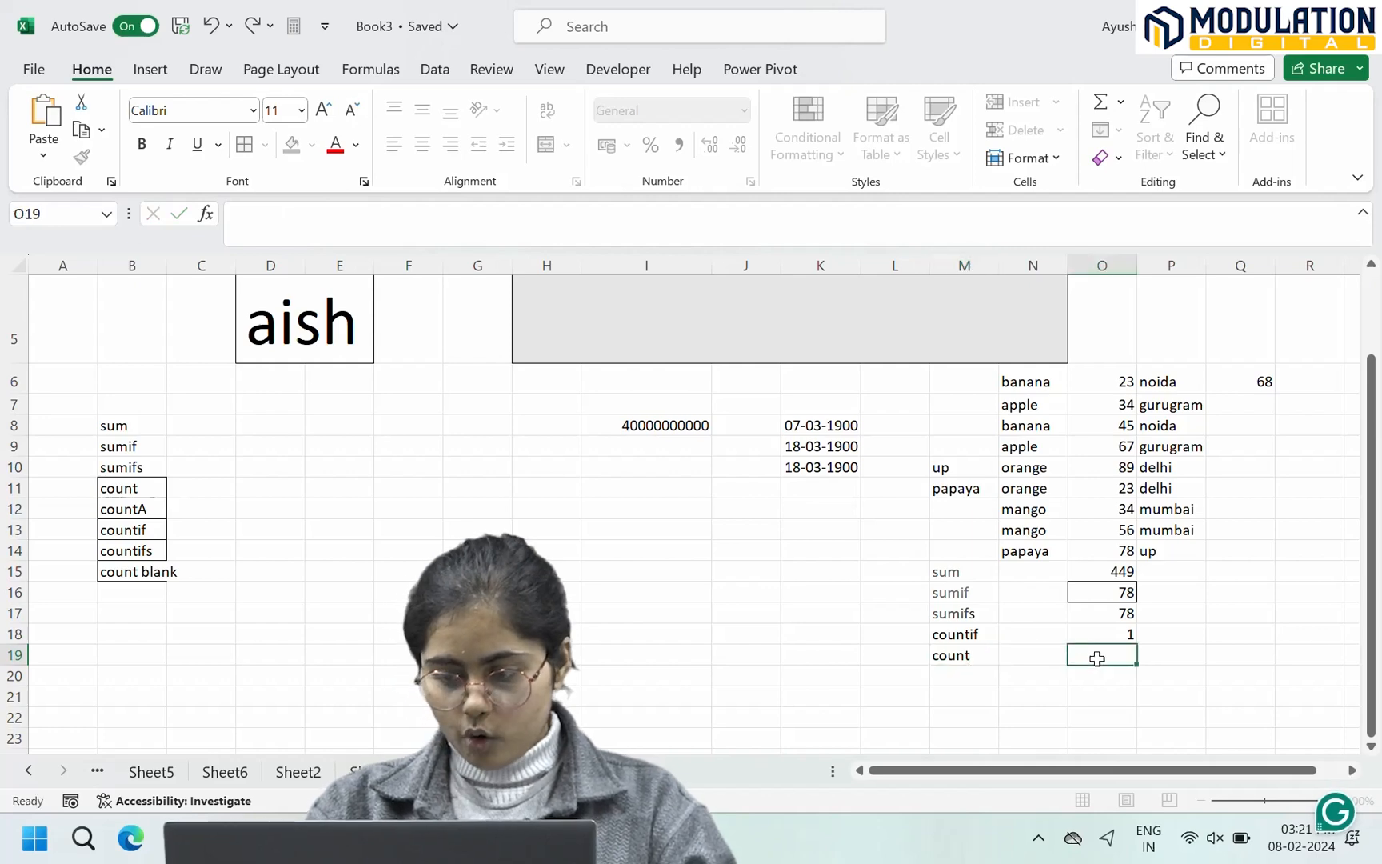
{"action": "type", "text": "=coun"}
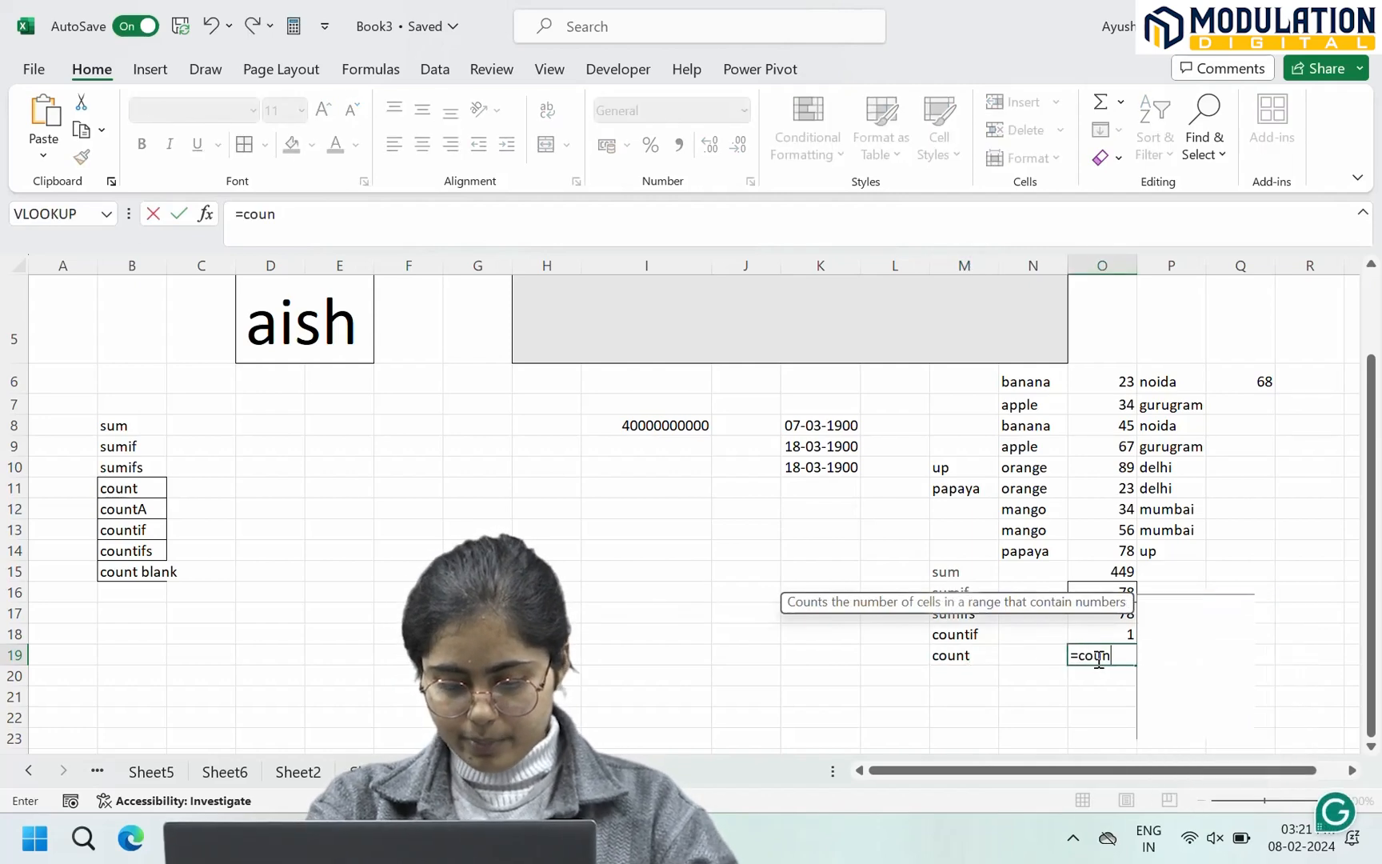
{"action": "type", "text": "t("}
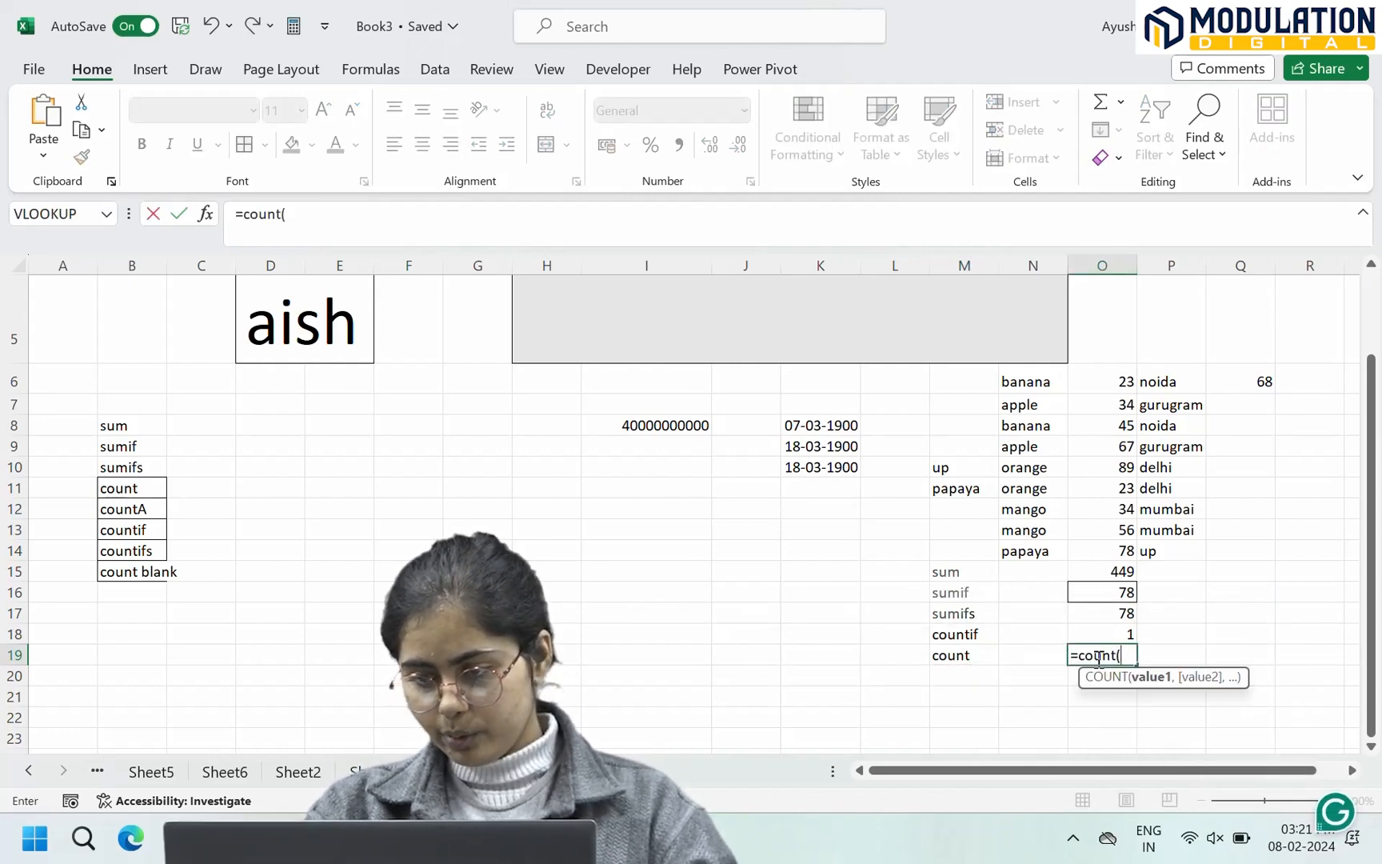
{"action": "left_click_drag", "start_coordinate": [1102, 386], "coordinate": [1114, 552]}
{"action": "type", "text": ")"}
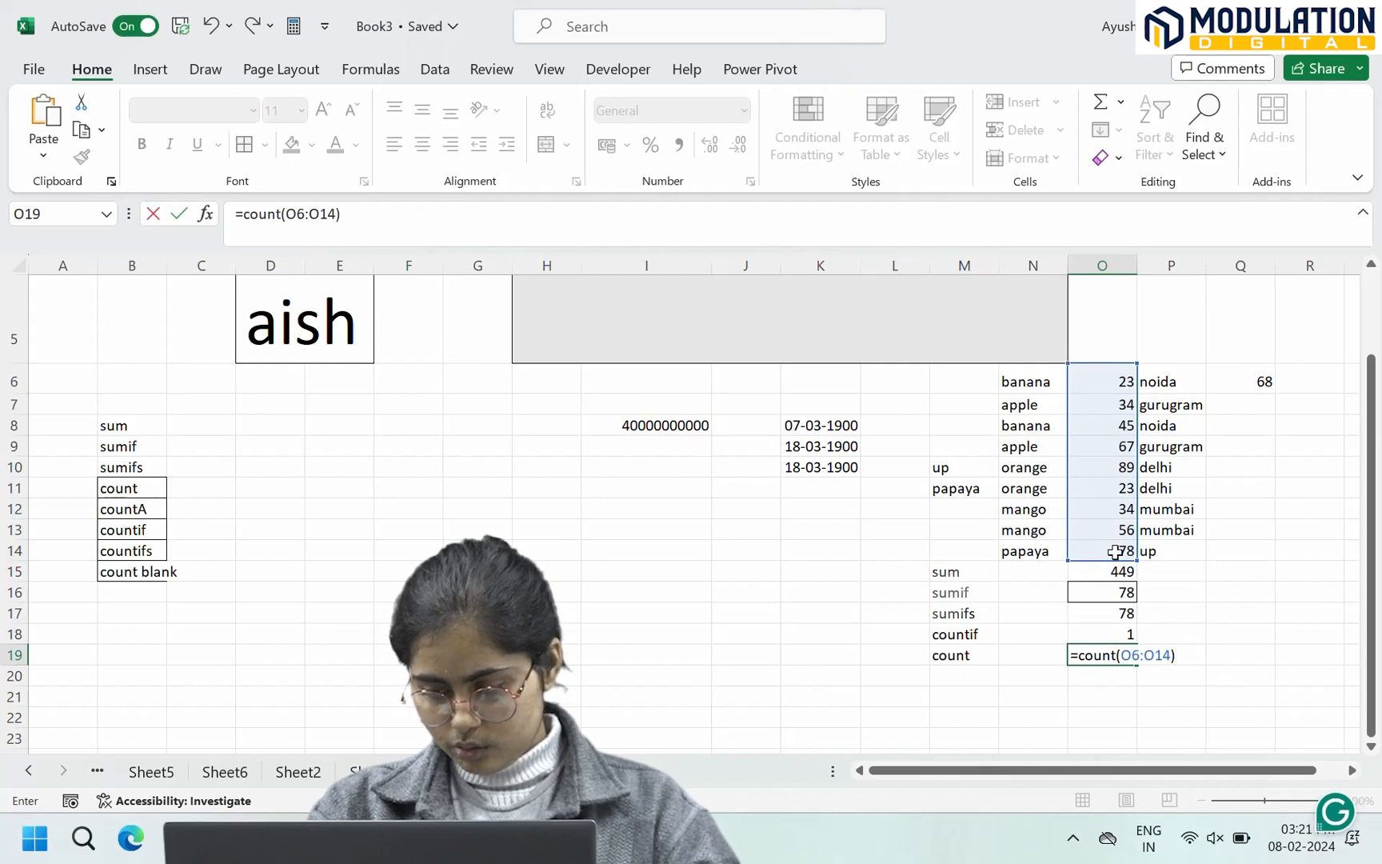
{"action": "key", "text": "Return"}
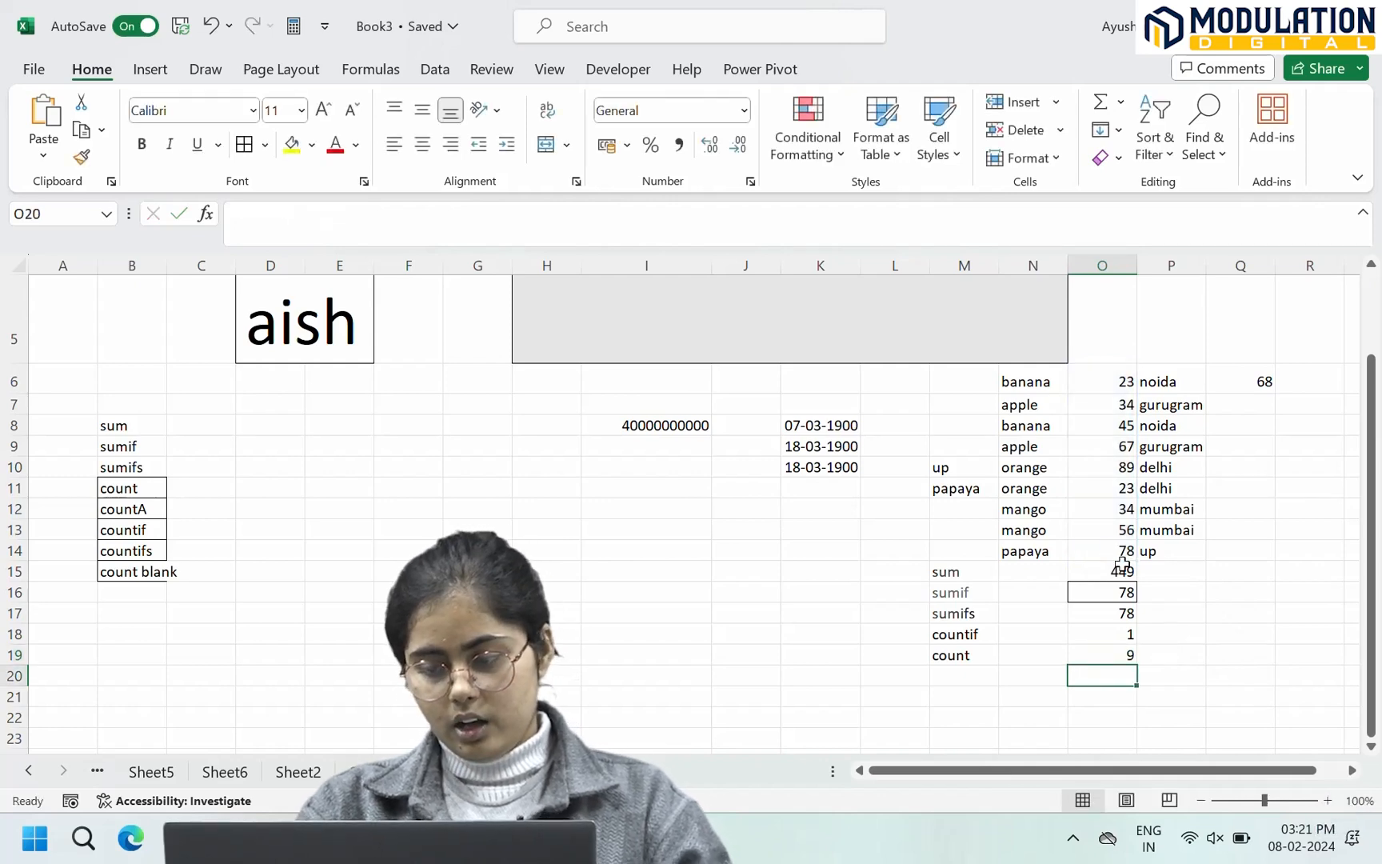
{"action": "left_click", "coordinate": [1127, 655]}
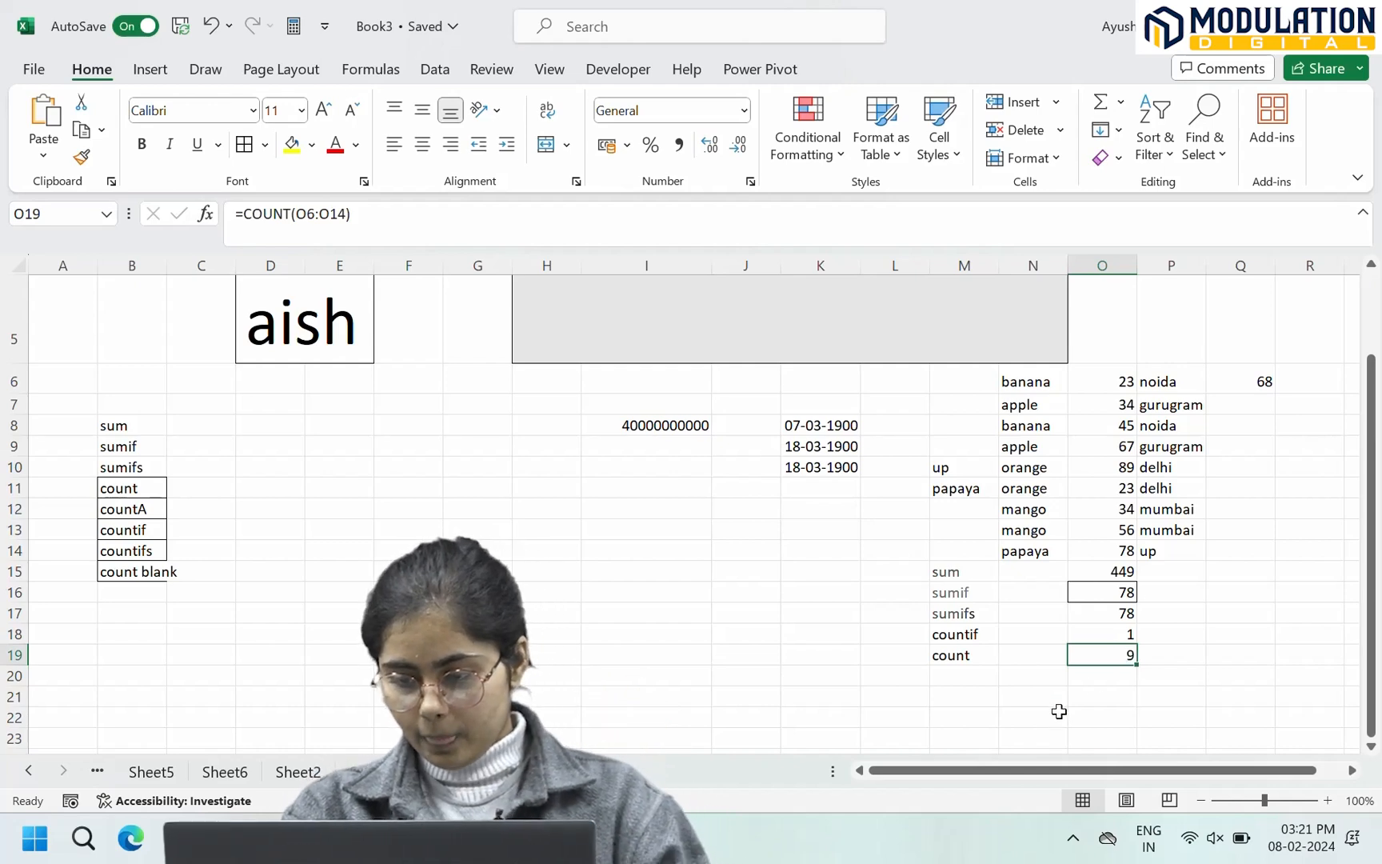
Step: Enter the label countA in cell M20, below the count label
{"action": "left_click", "coordinate": [952, 672]}
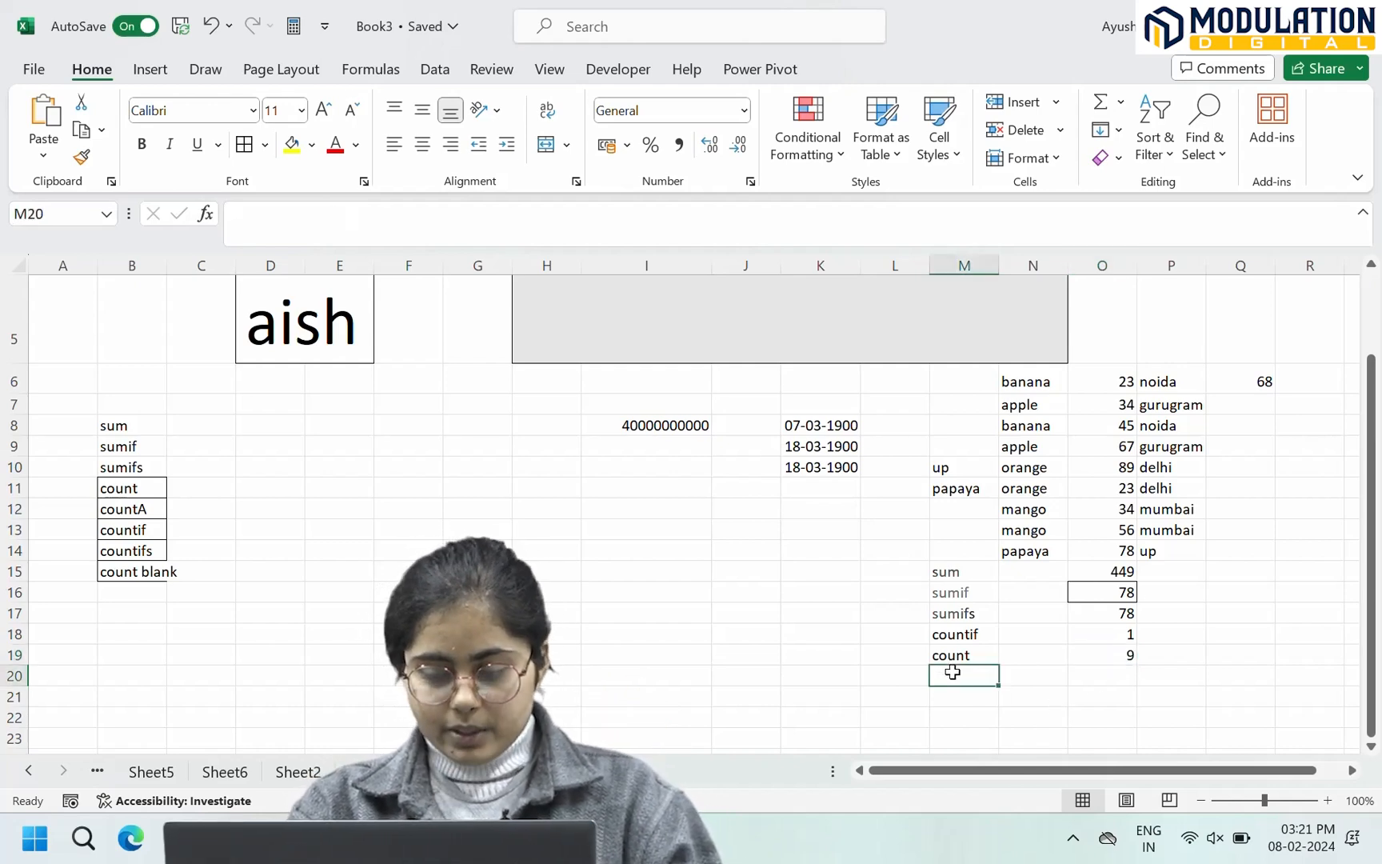
{"action": "type", "text": "cou"}
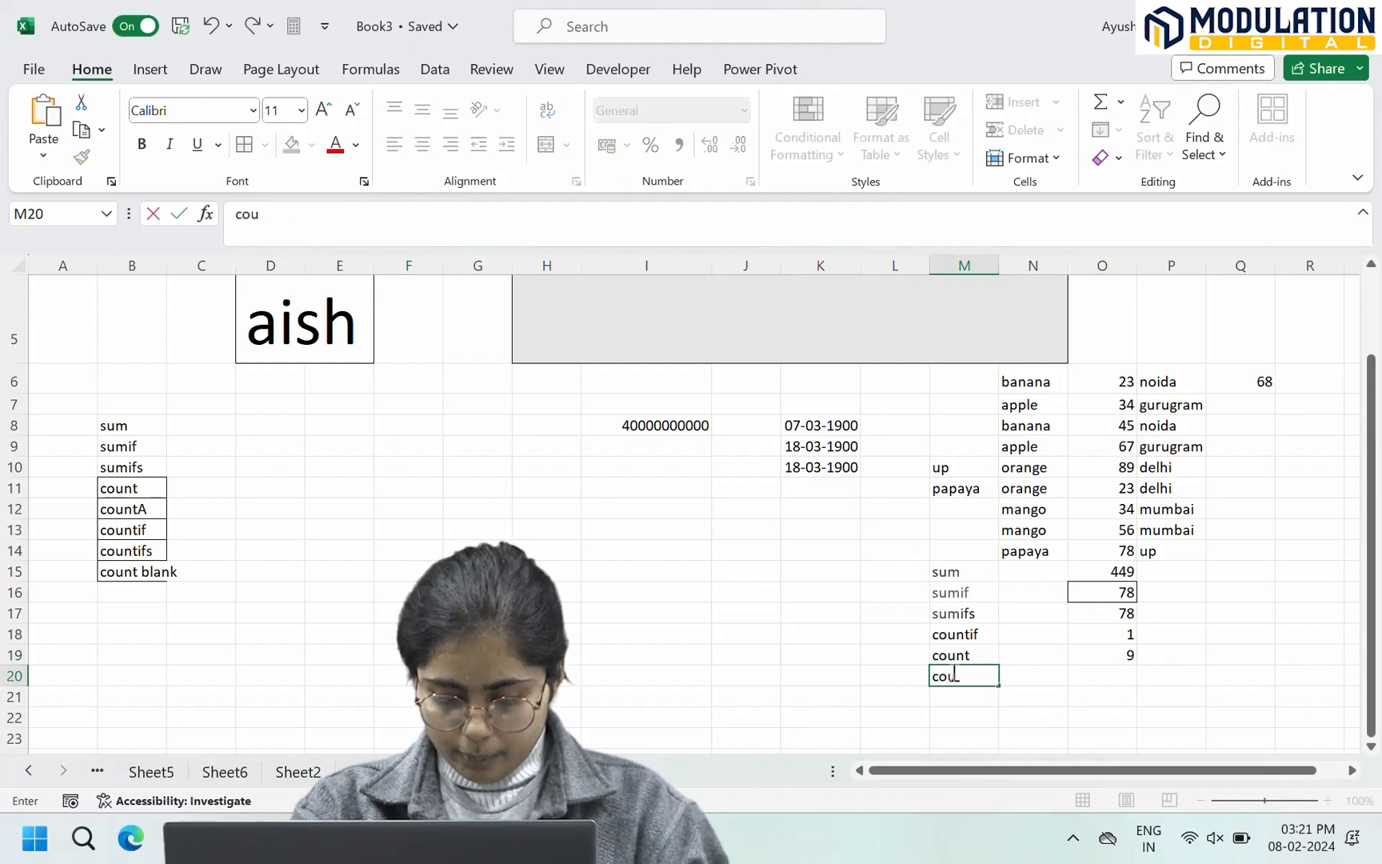
{"action": "type", "text": "ntA"}
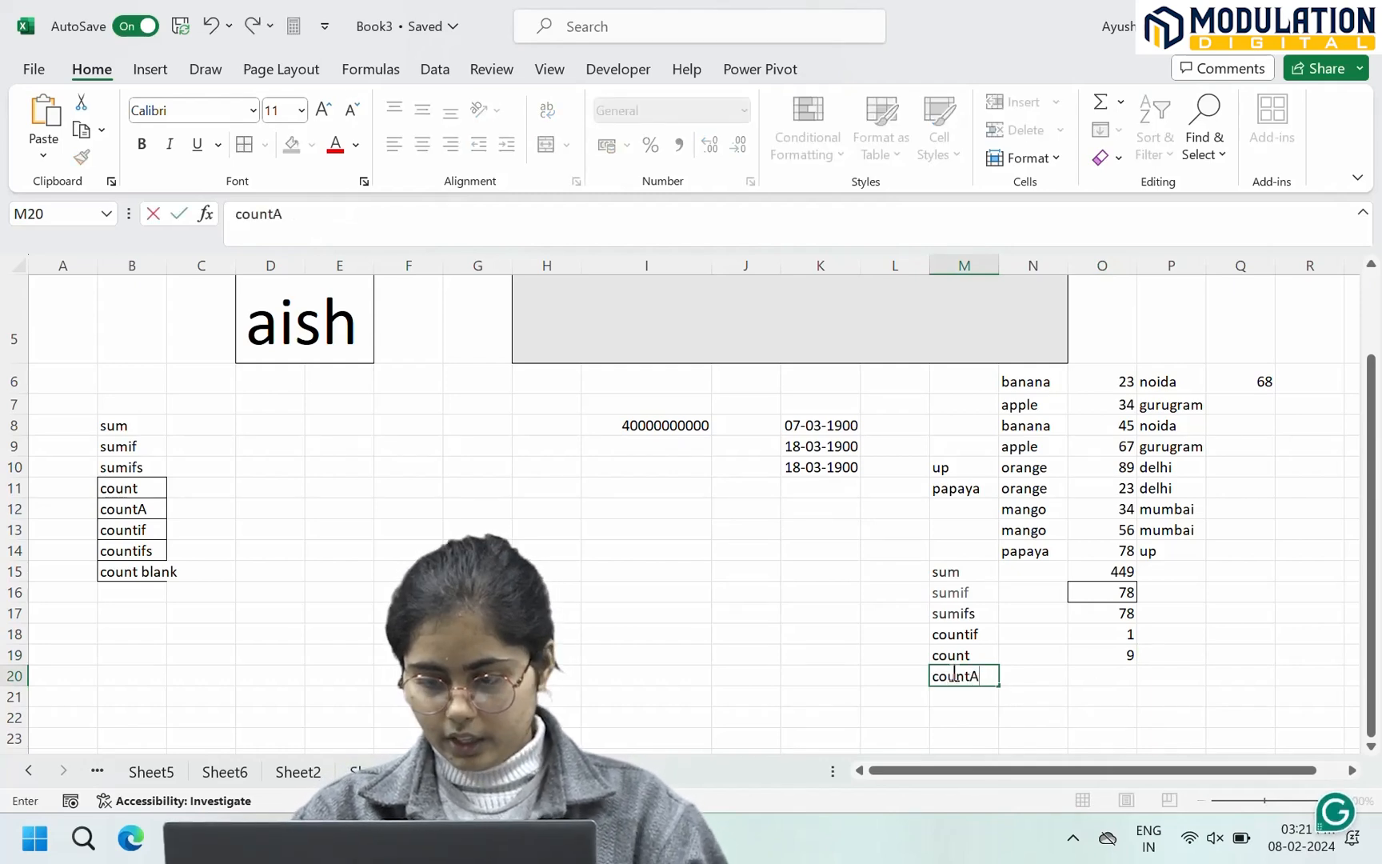
{"action": "left_click", "coordinate": [205, 485]}
Step: Write the note "=is used to all data types" in C12, beside the countA entry
{"action": "left_click", "coordinate": [199, 514]}
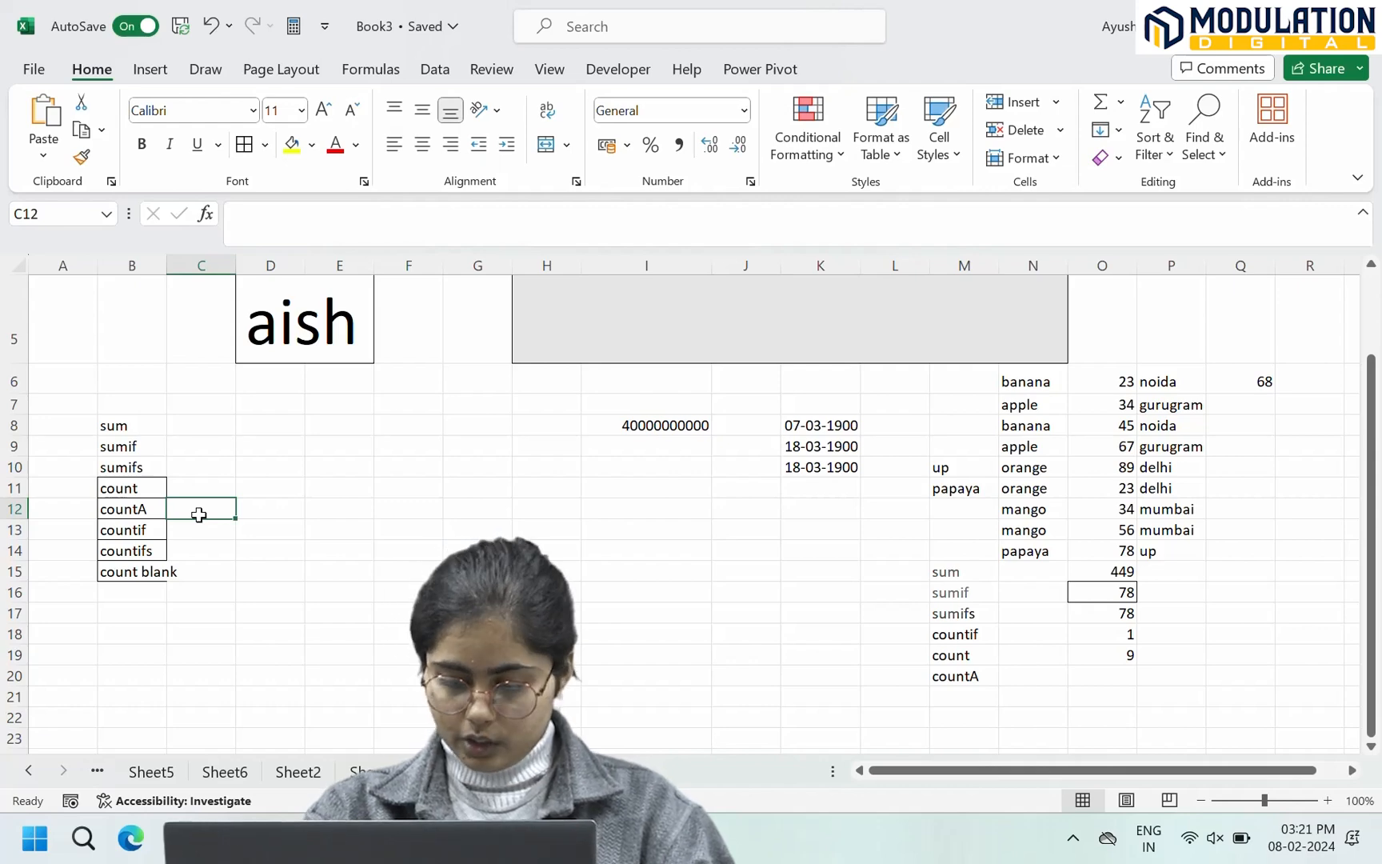
{"action": "type", "text": "=is"}
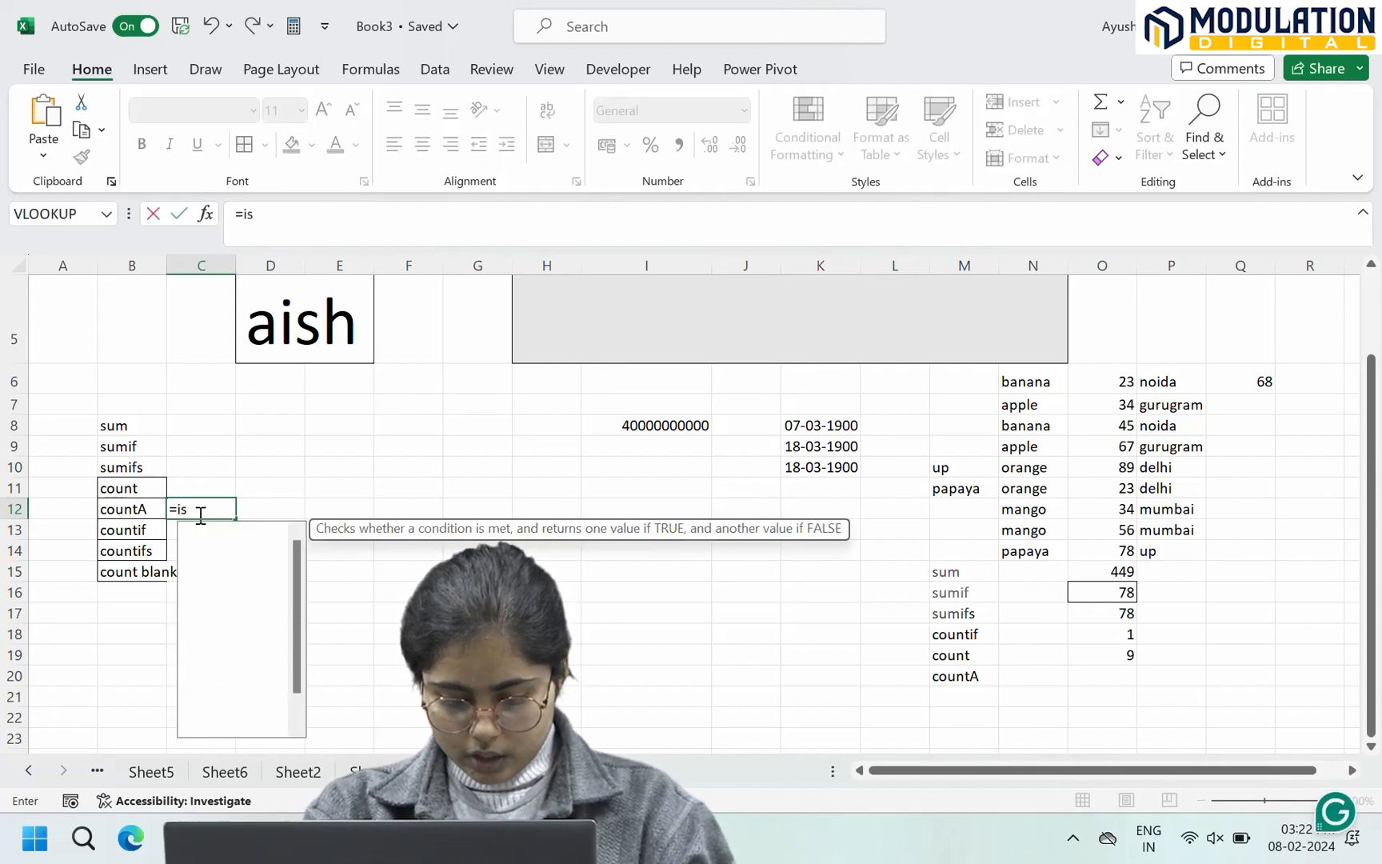
{"action": "type", "text": " used to"}
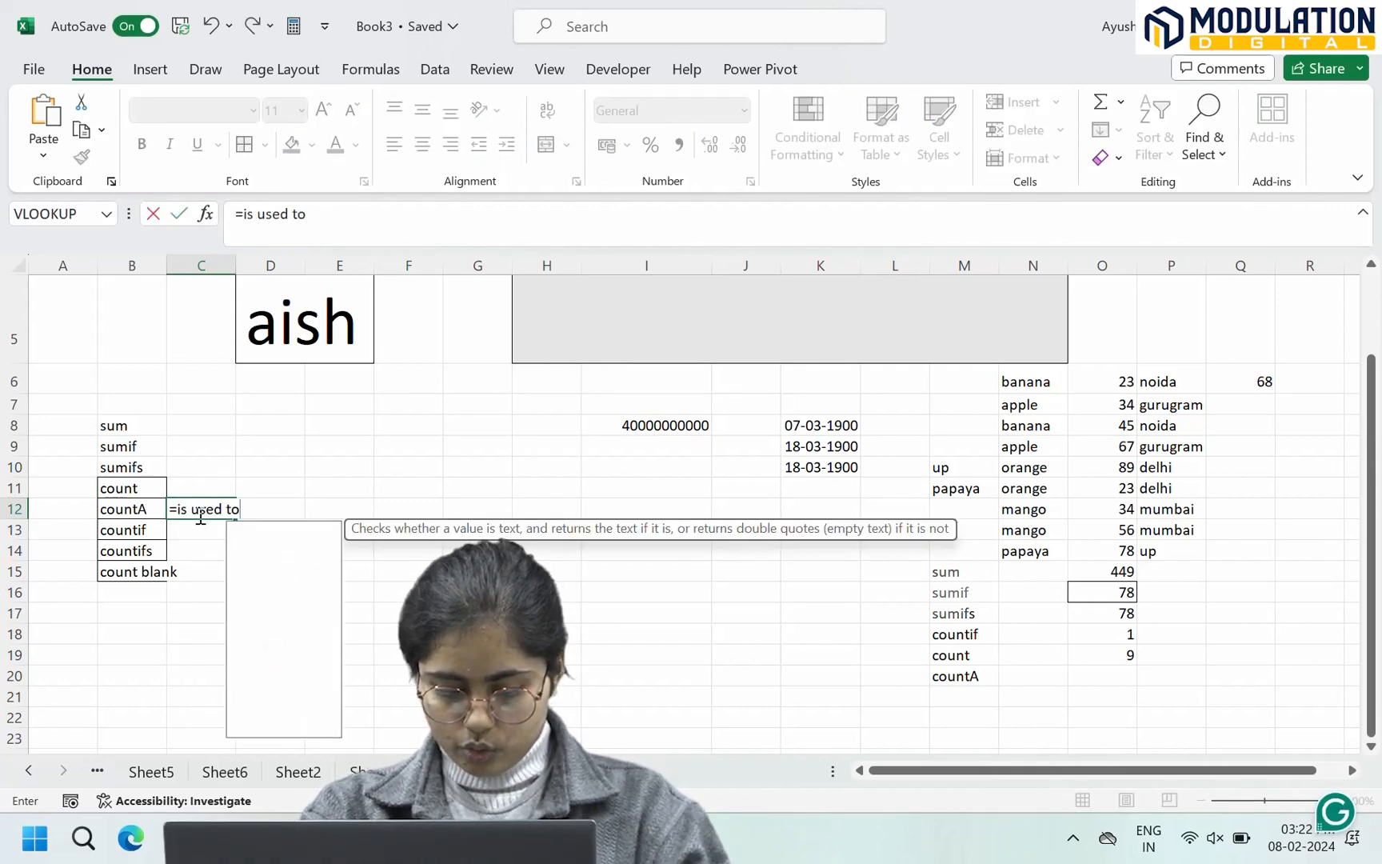
{"action": "type", "text": " all data"}
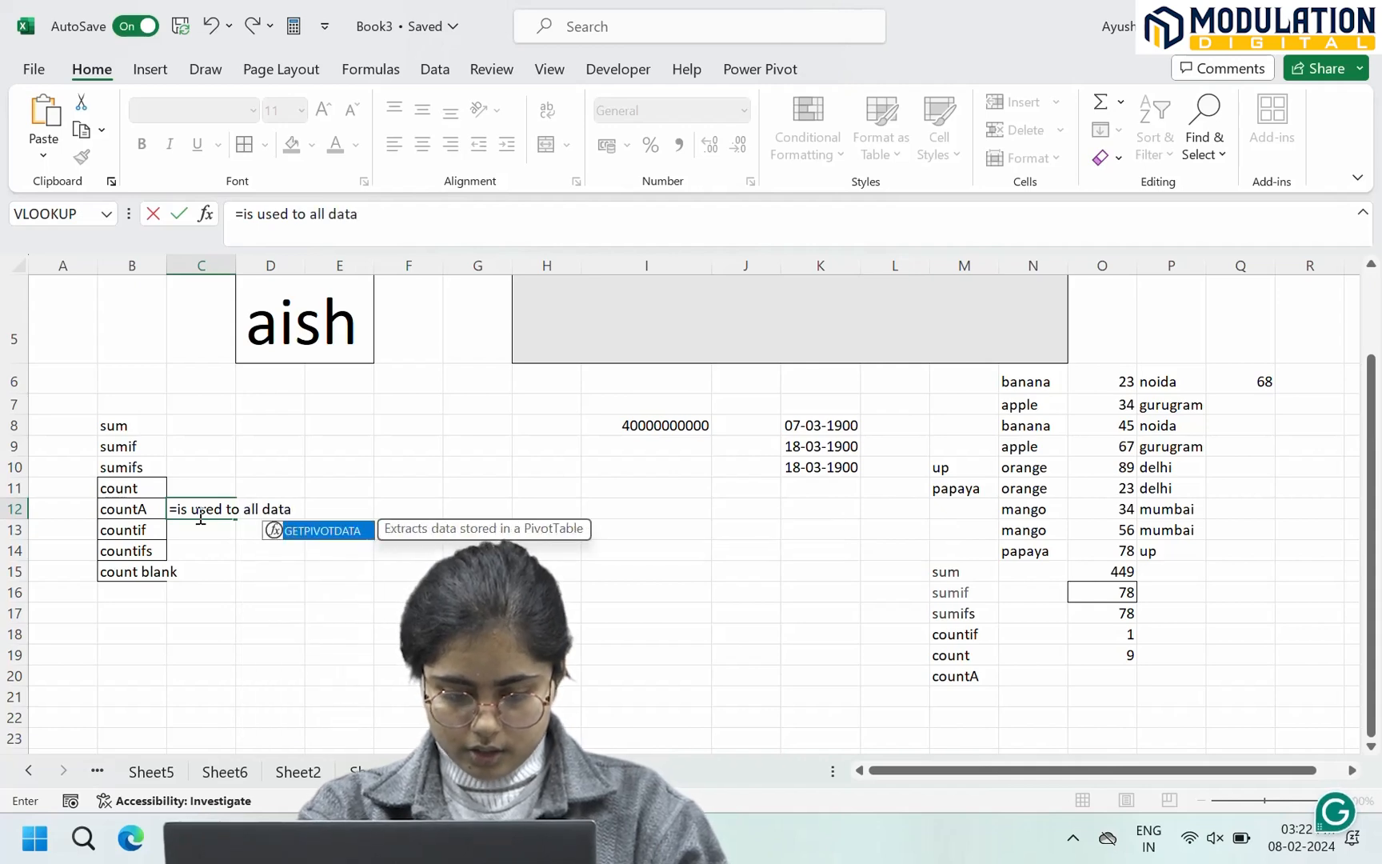
{"action": "type", "text": " types"}
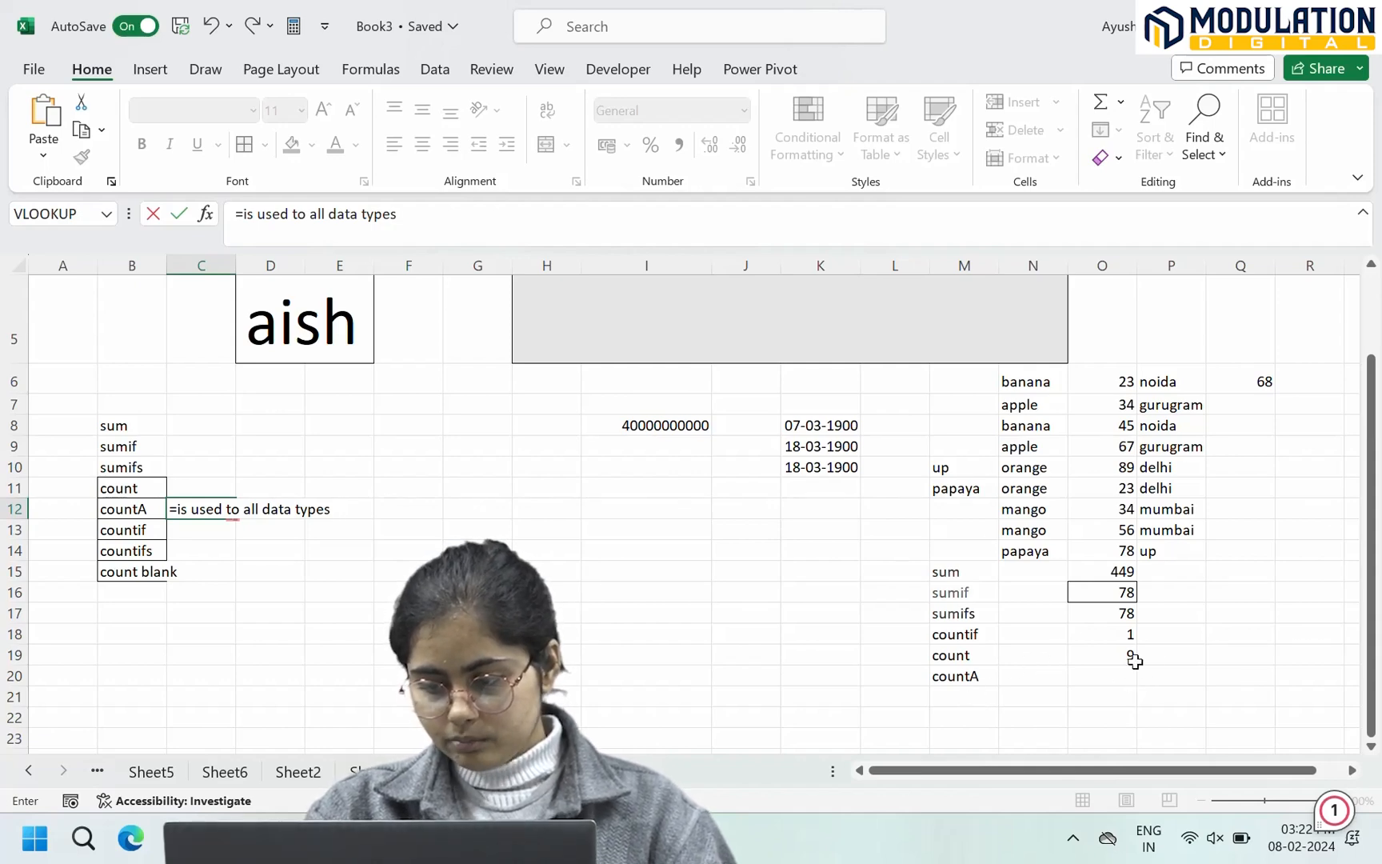
{"action": "left_click", "coordinate": [1163, 655]}
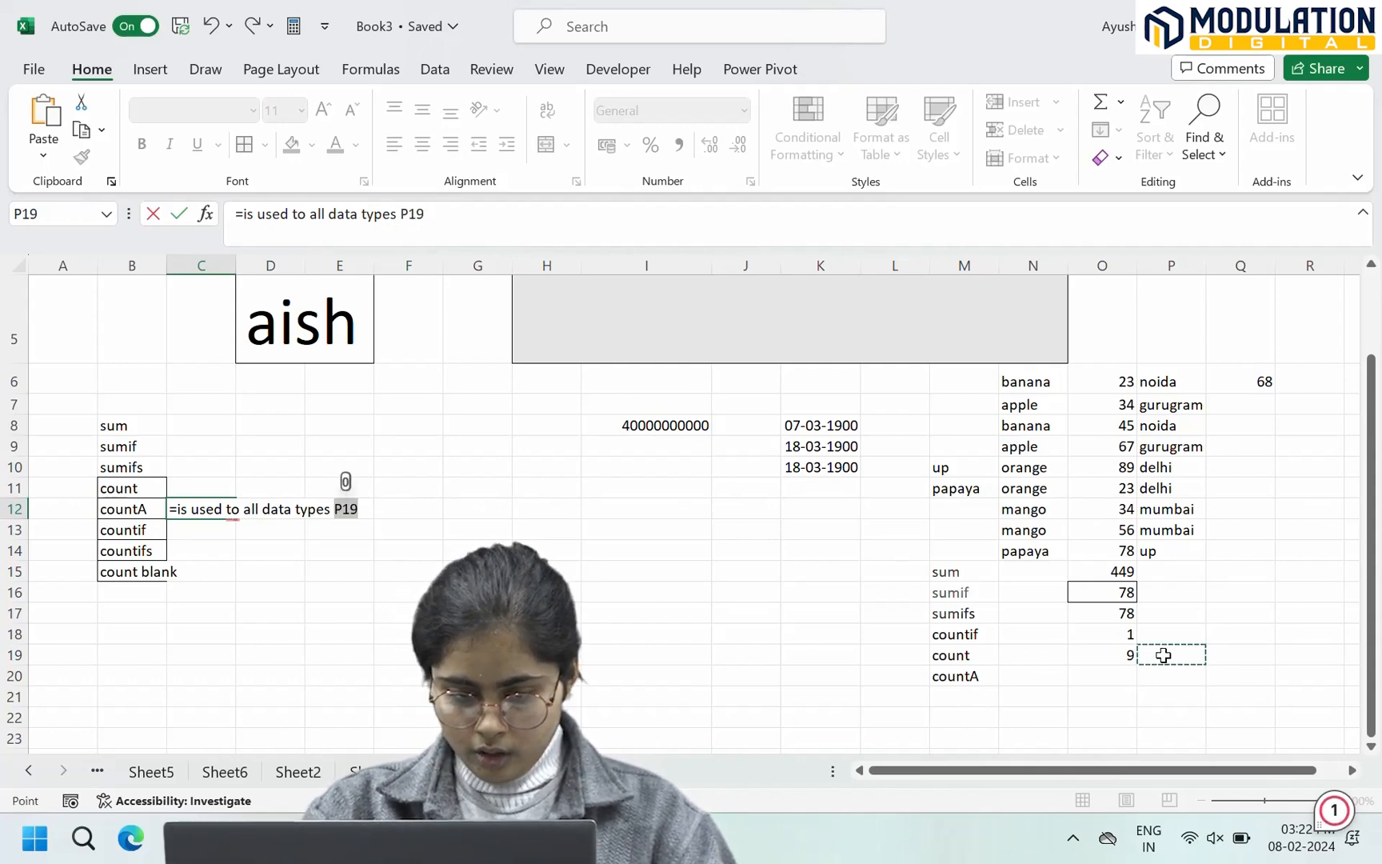
{"action": "key", "text": "F2"}
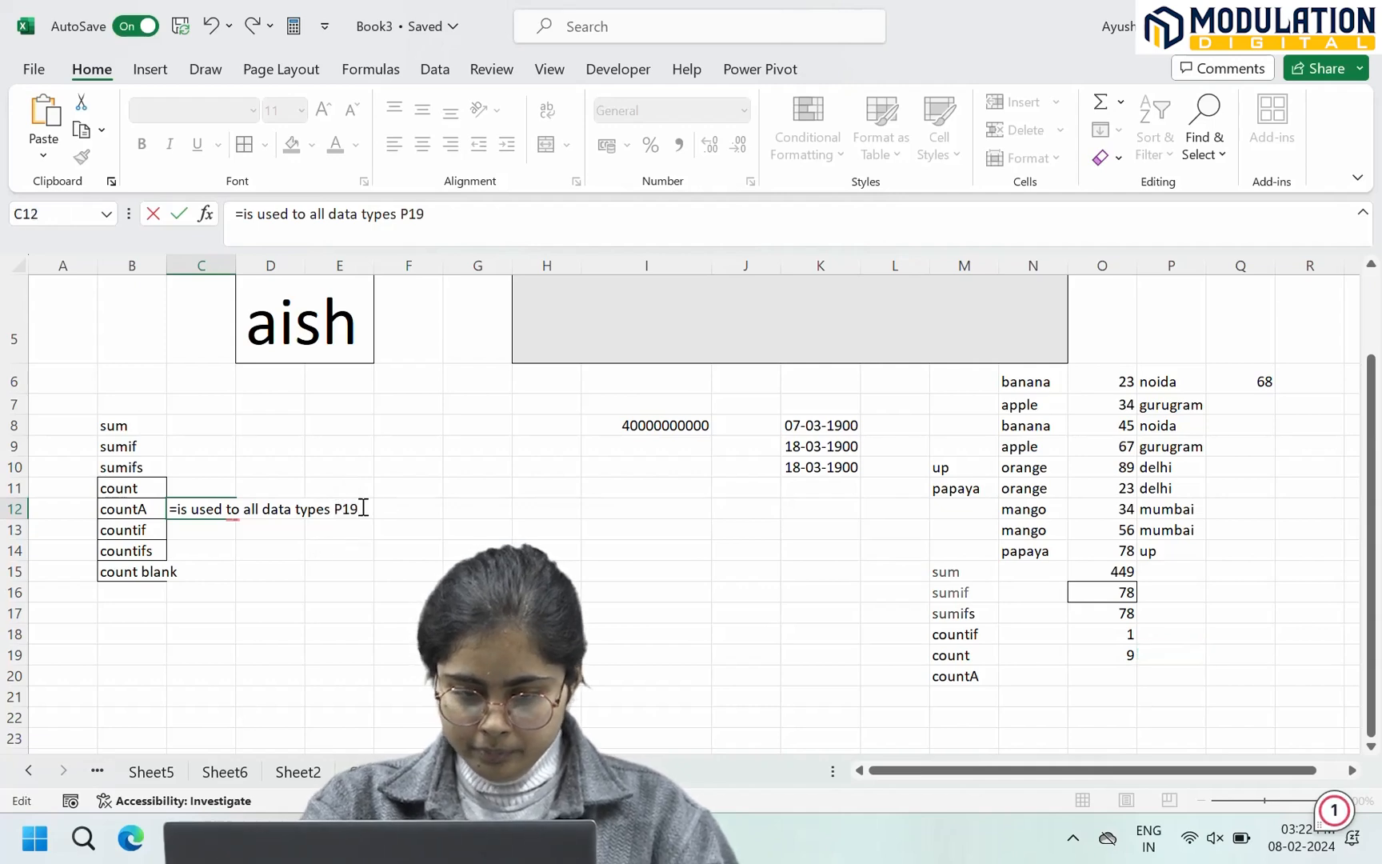
{"action": "key", "text": "BackSpace"}
{"action": "key", "text": "BackSpace"}
{"action": "key", "text": "BackSpace"}
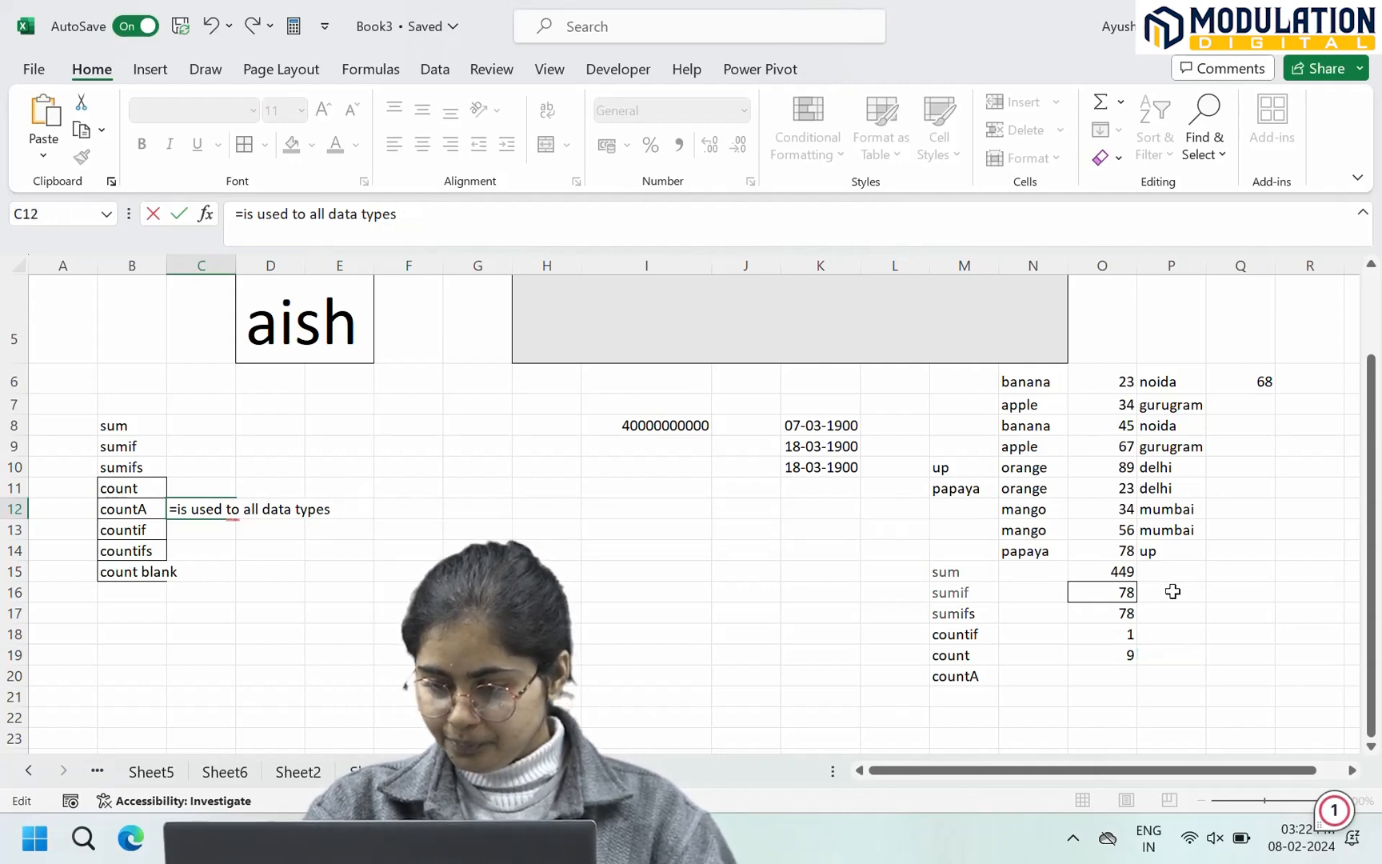
{"action": "left_click", "coordinate": [1173, 599]}
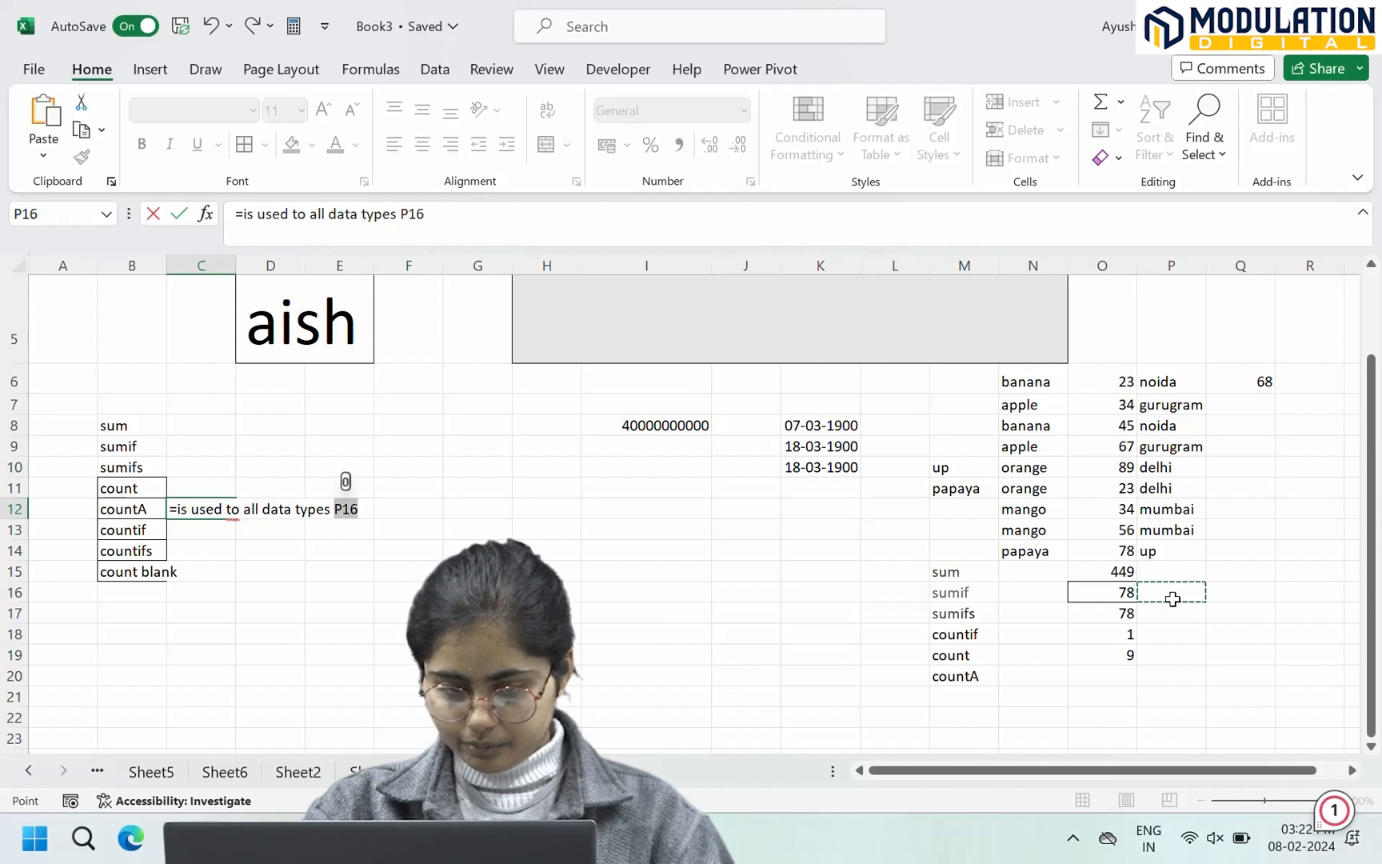
{"action": "left_click", "coordinate": [363, 509]}
{"action": "key", "text": "BackSpace"}
{"action": "key", "text": "BackSpace"}
{"action": "key", "text": "BackSpace"}
{"action": "key", "text": "BackSpace"}
{"action": "key", "text": "BackSpace"}
{"action": "key", "text": "BackSpace"}
{"action": "key", "text": "BackSpace"}
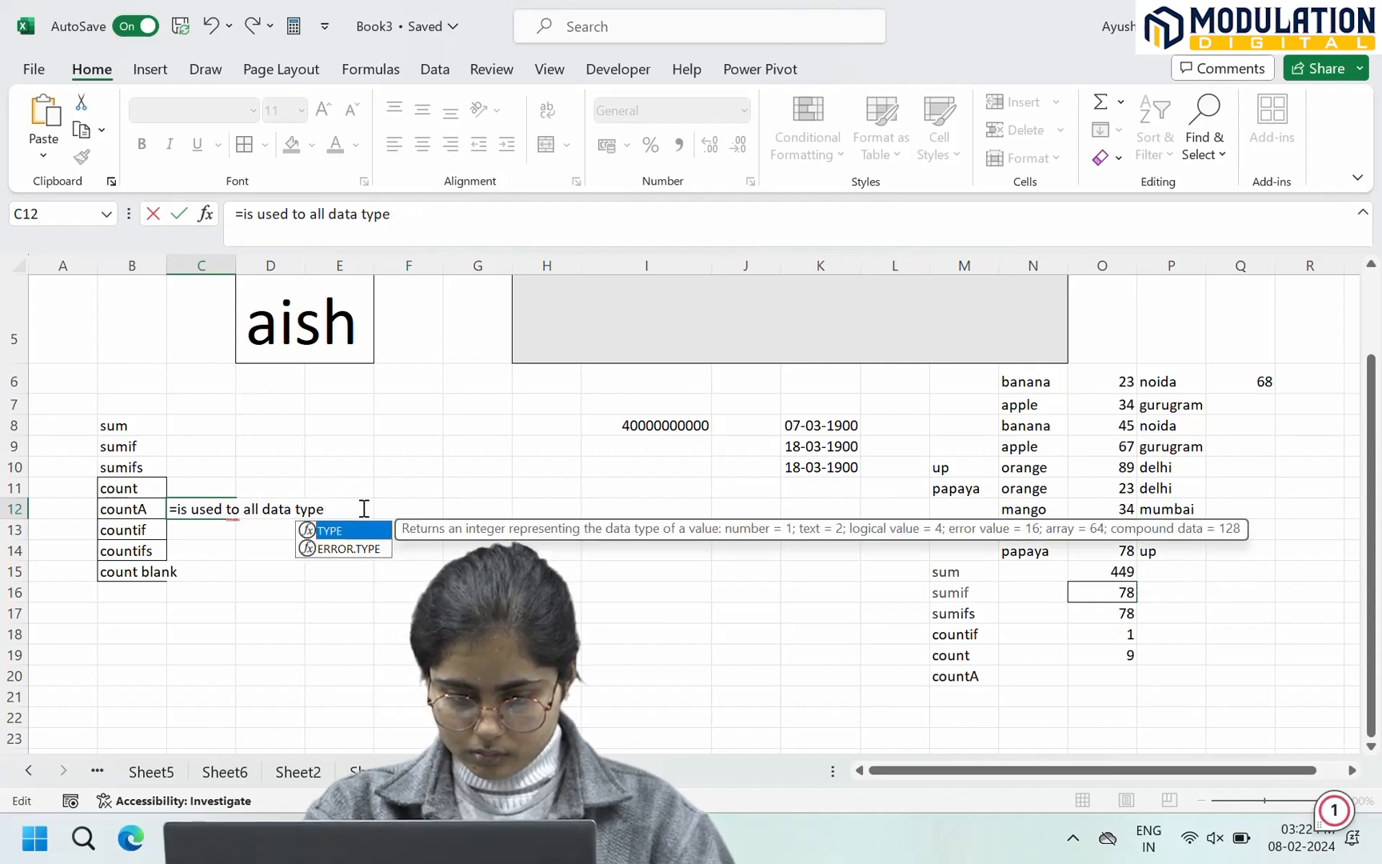
{"action": "key", "text": "BackSpace"}
{"action": "key", "text": "BackSpace"}
{"action": "key", "text": "BackSpace"}
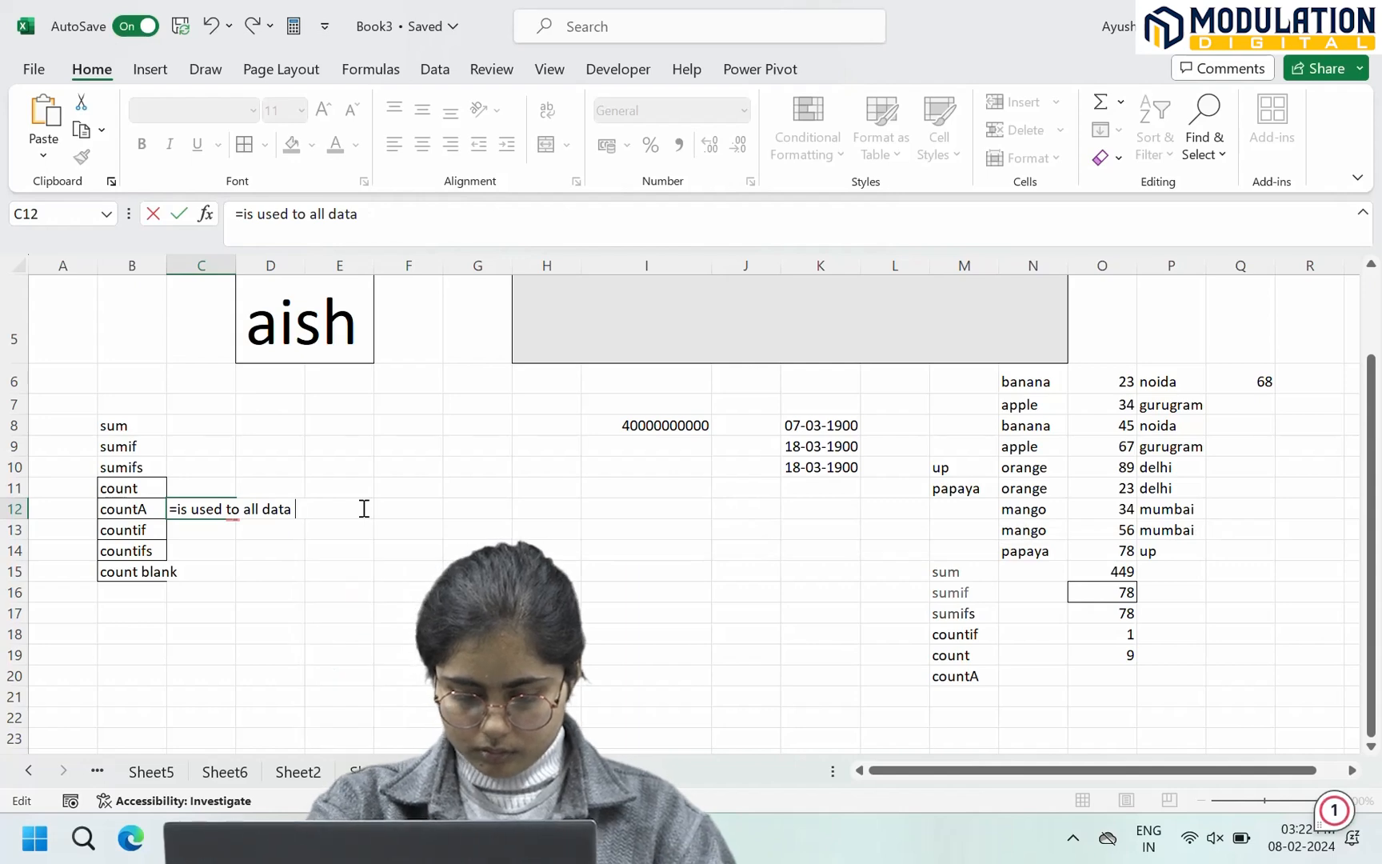
{"action": "type", "text": "typ"}
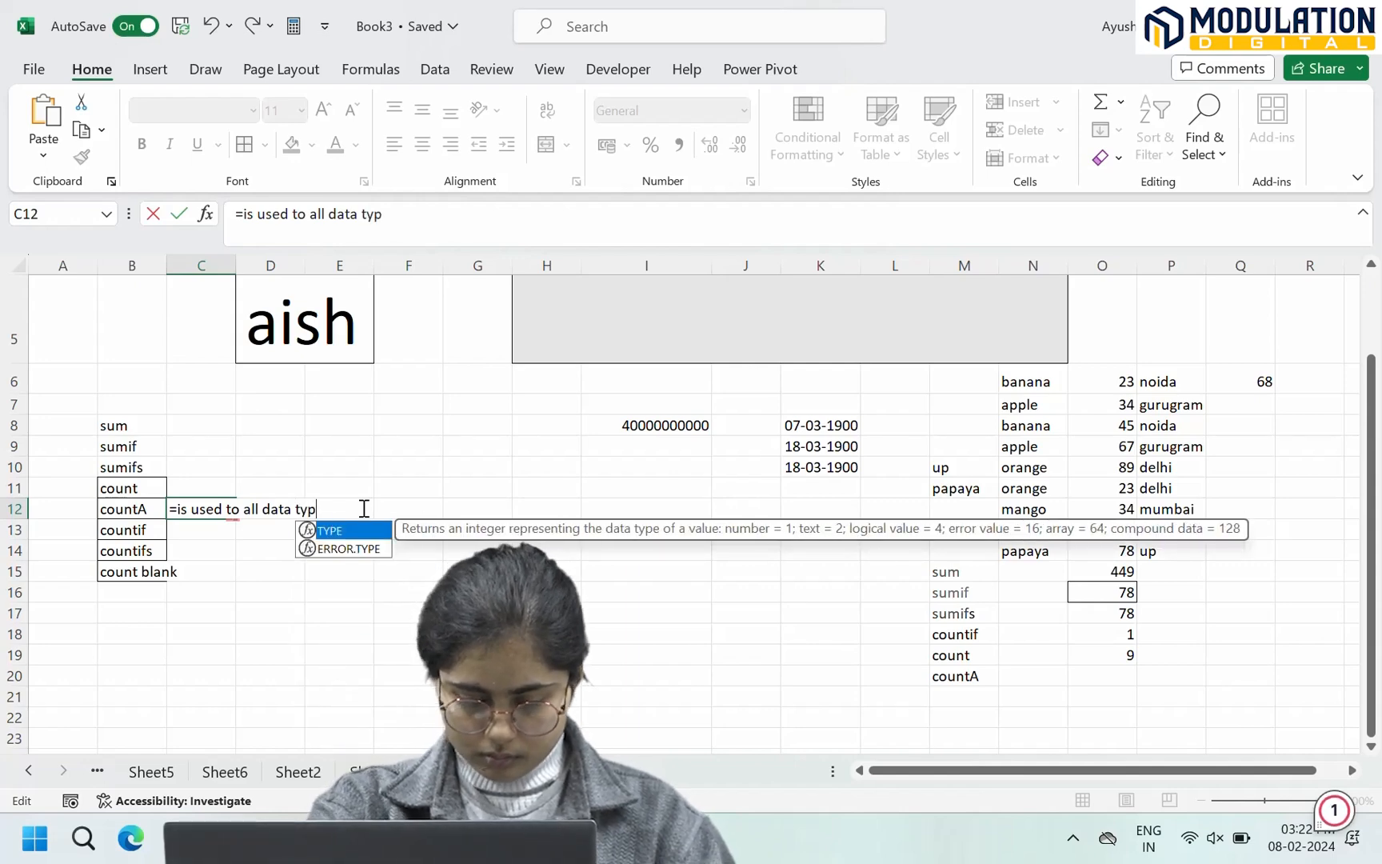
{"action": "type", "text": "es"}
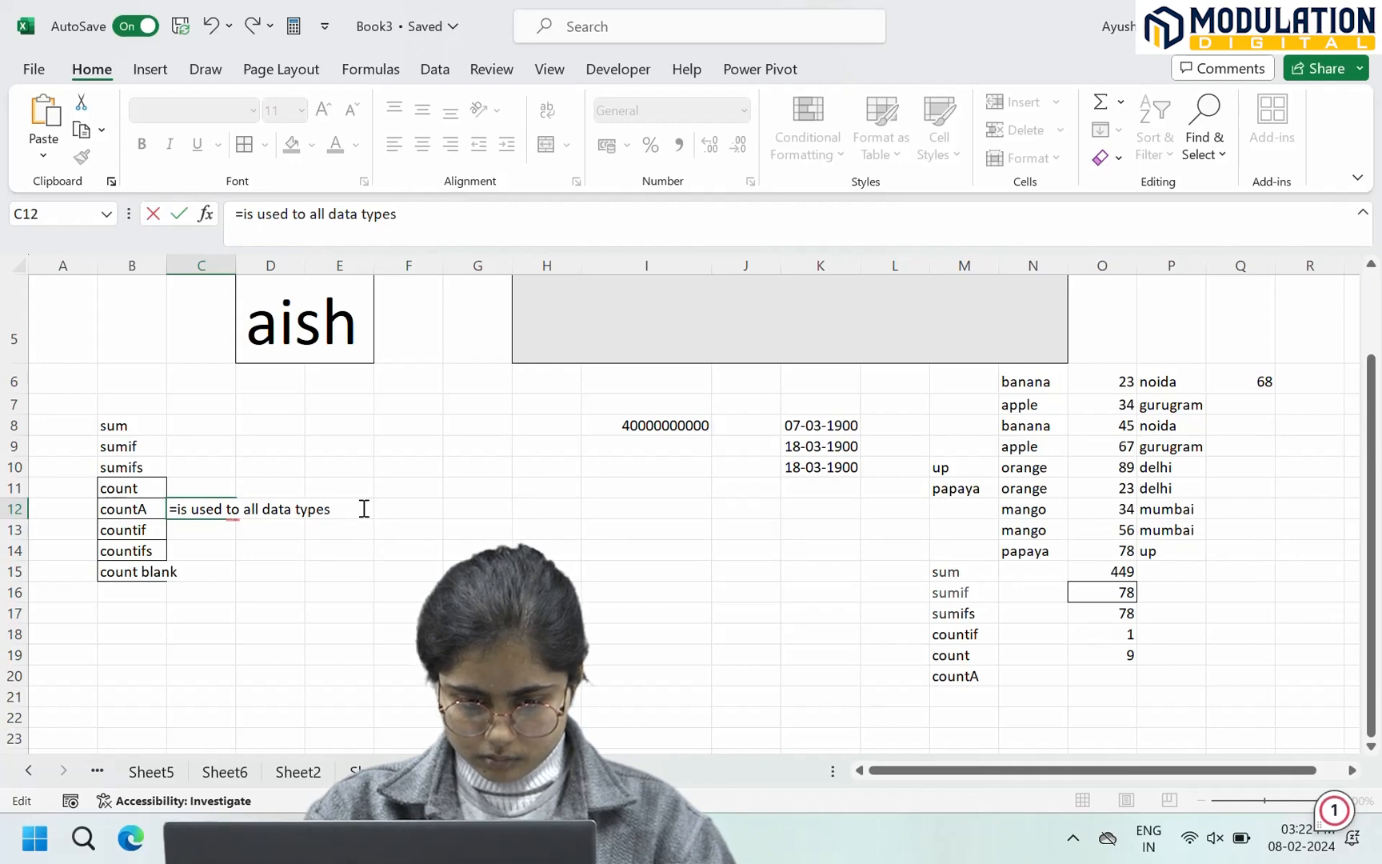
Step: Remove the leading equals sign from the note in C12 so it reads "is used to all data types"
{"action": "key", "text": "Home"}
{"action": "key", "text": "Delete"}
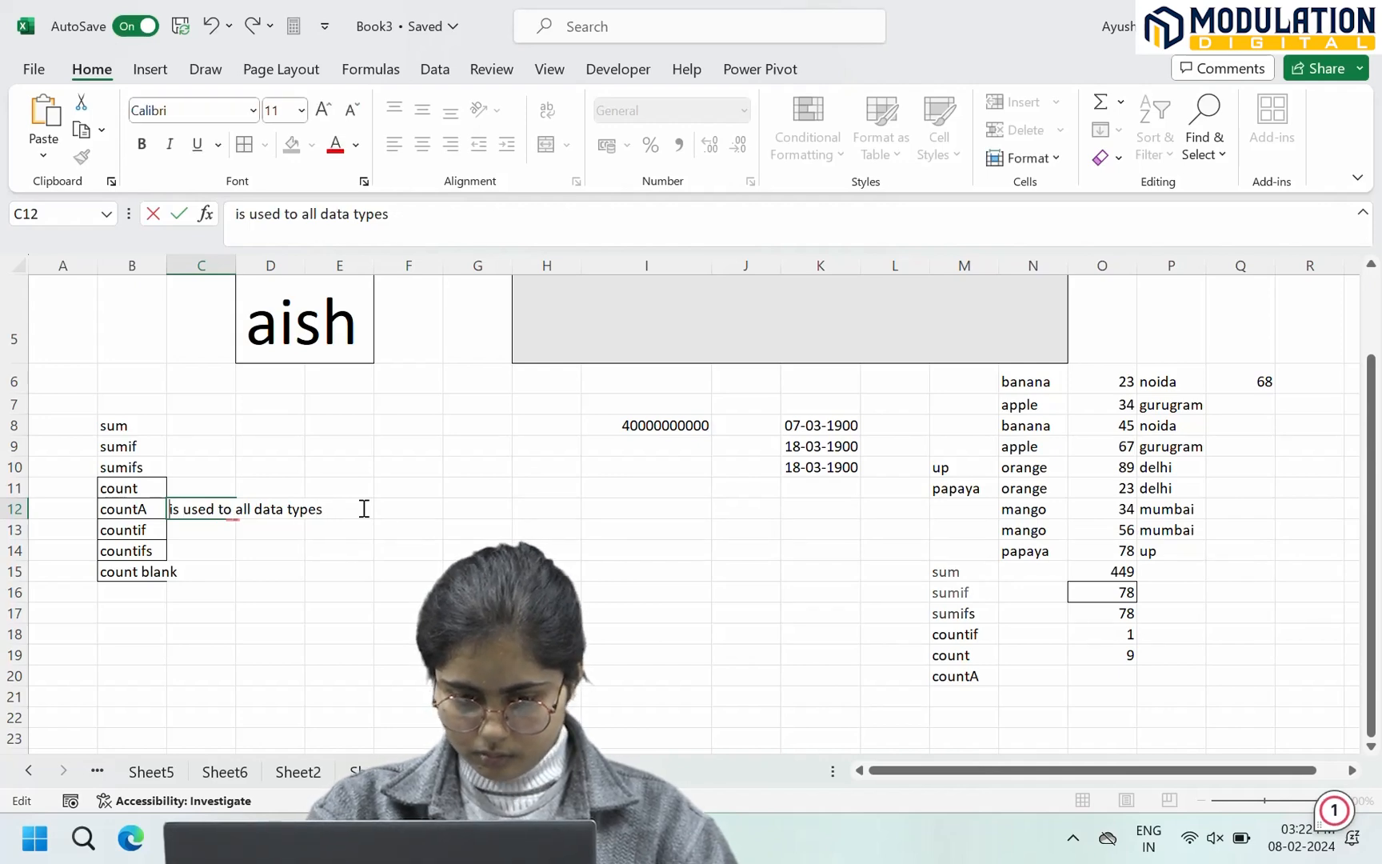
{"action": "left_click", "coordinate": [1176, 592]}
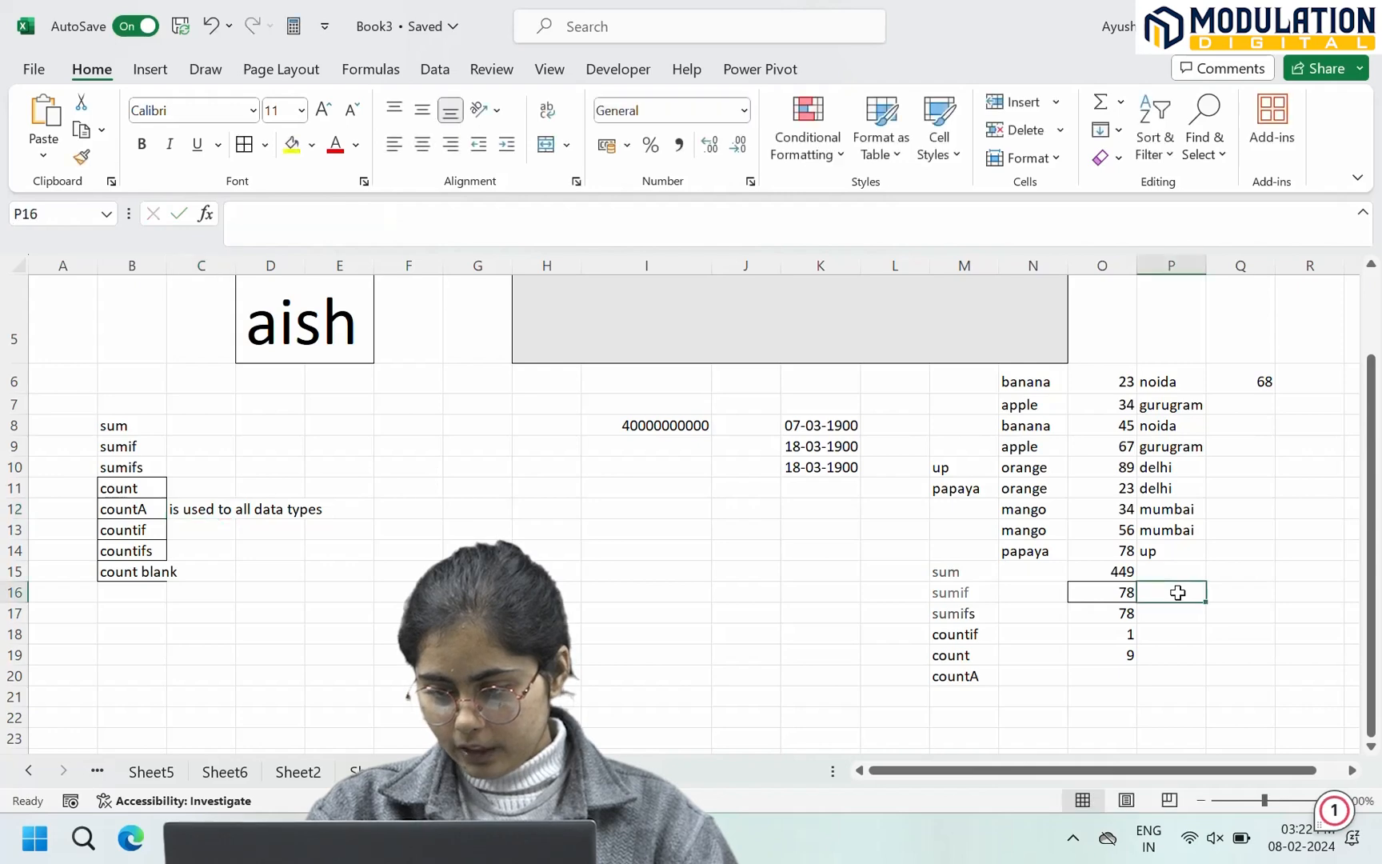
Step: Try a COUNT formula in P19 over the city names in P6:P14, and clear the cell after checking it
{"action": "left_click", "coordinate": [1163, 656]}
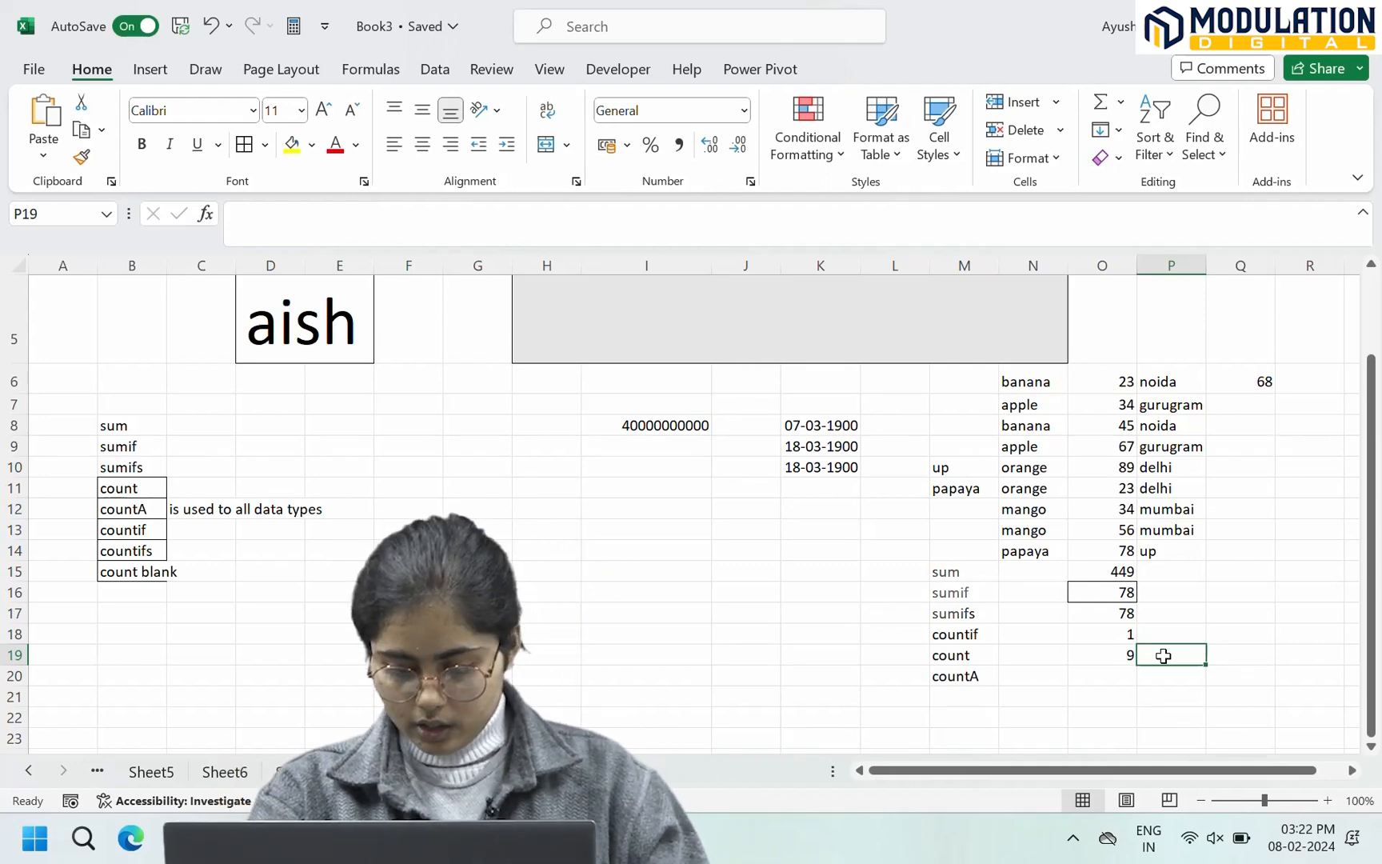
{"action": "type", "text": "=cou"}
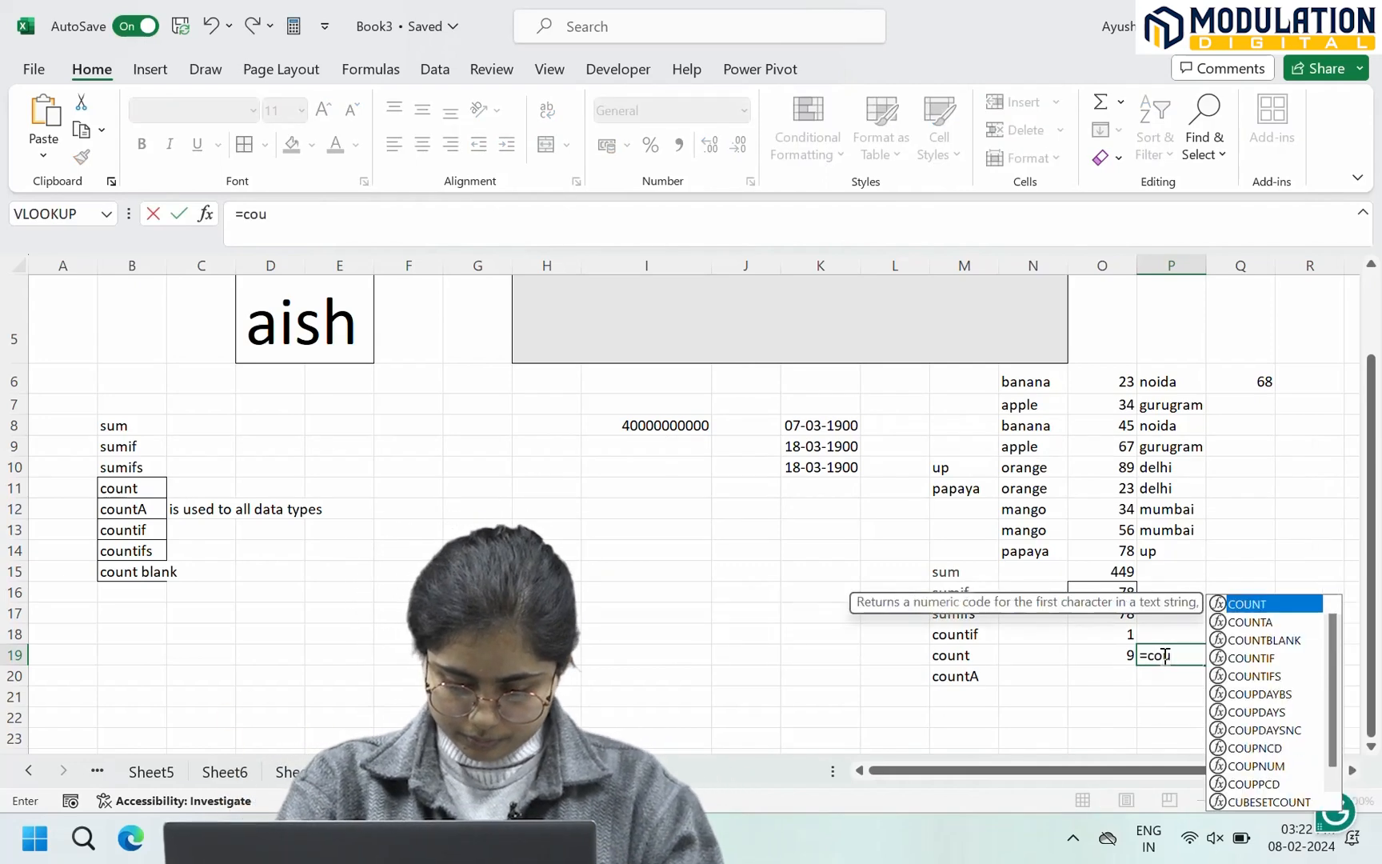
{"action": "type", "text": "nt("}
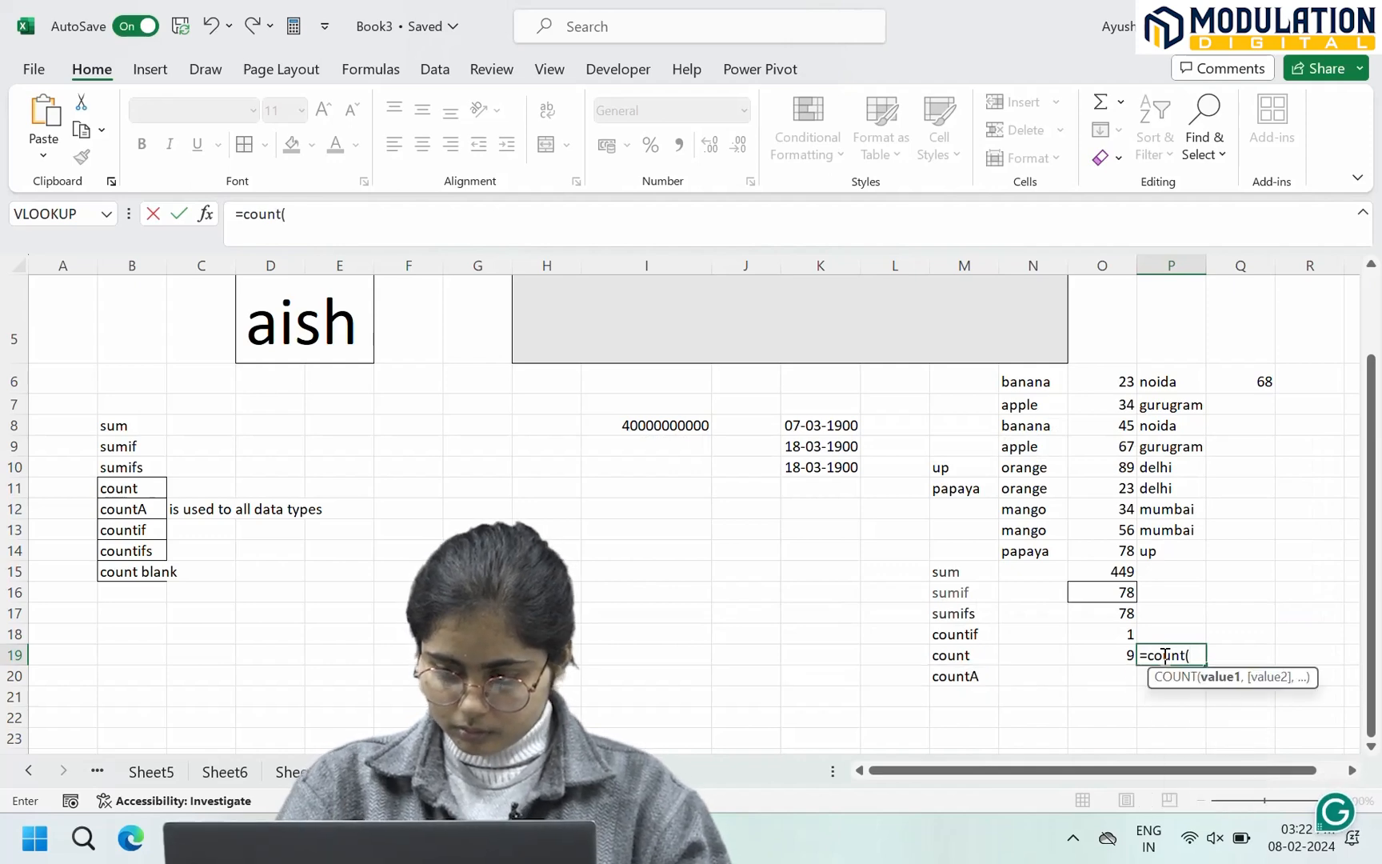
{"action": "left_click_drag", "start_coordinate": [1164, 382], "coordinate": [1154, 550]}
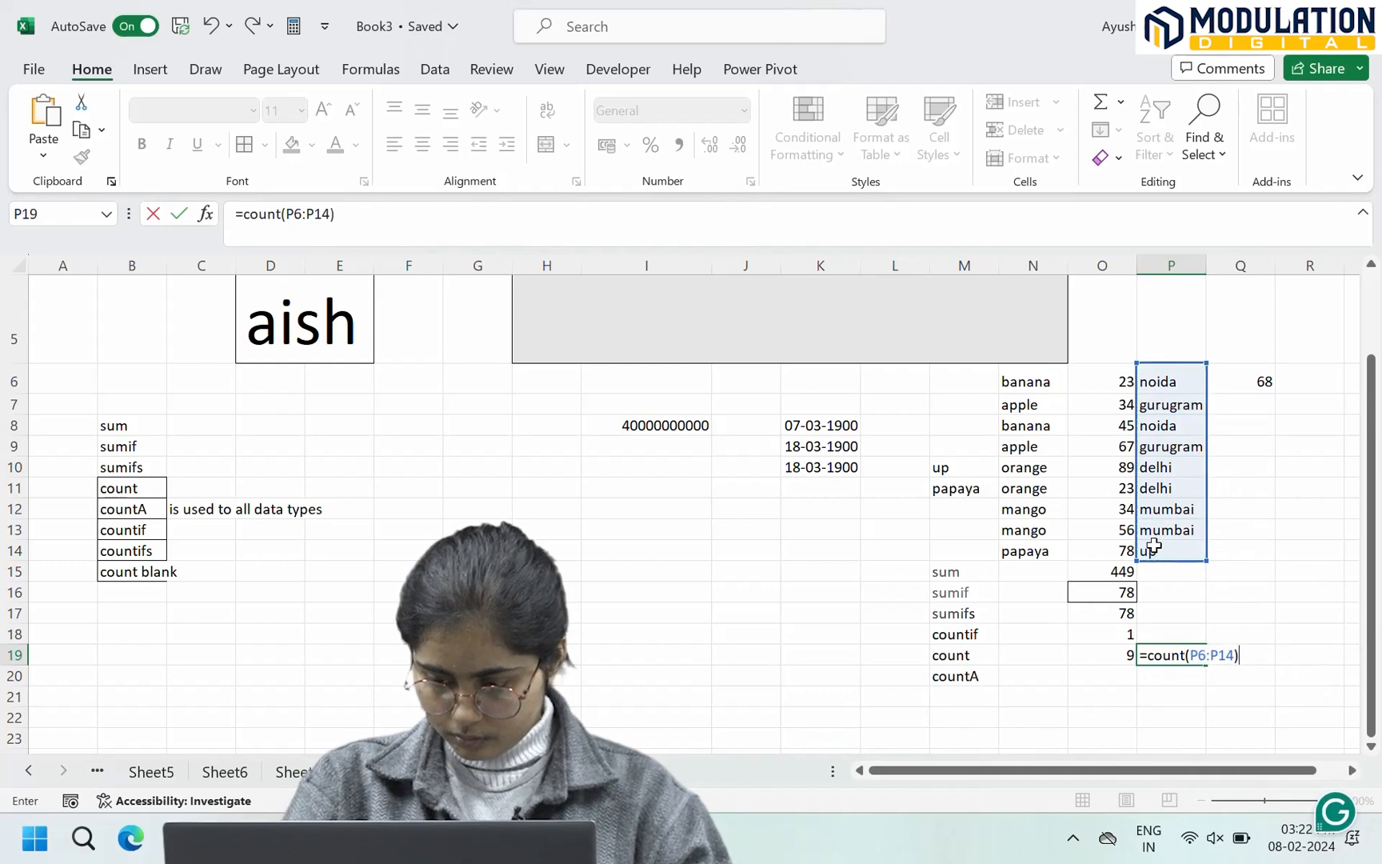
{"action": "key", "text": "Return"}
{"action": "left_click", "coordinate": [1183, 660]}
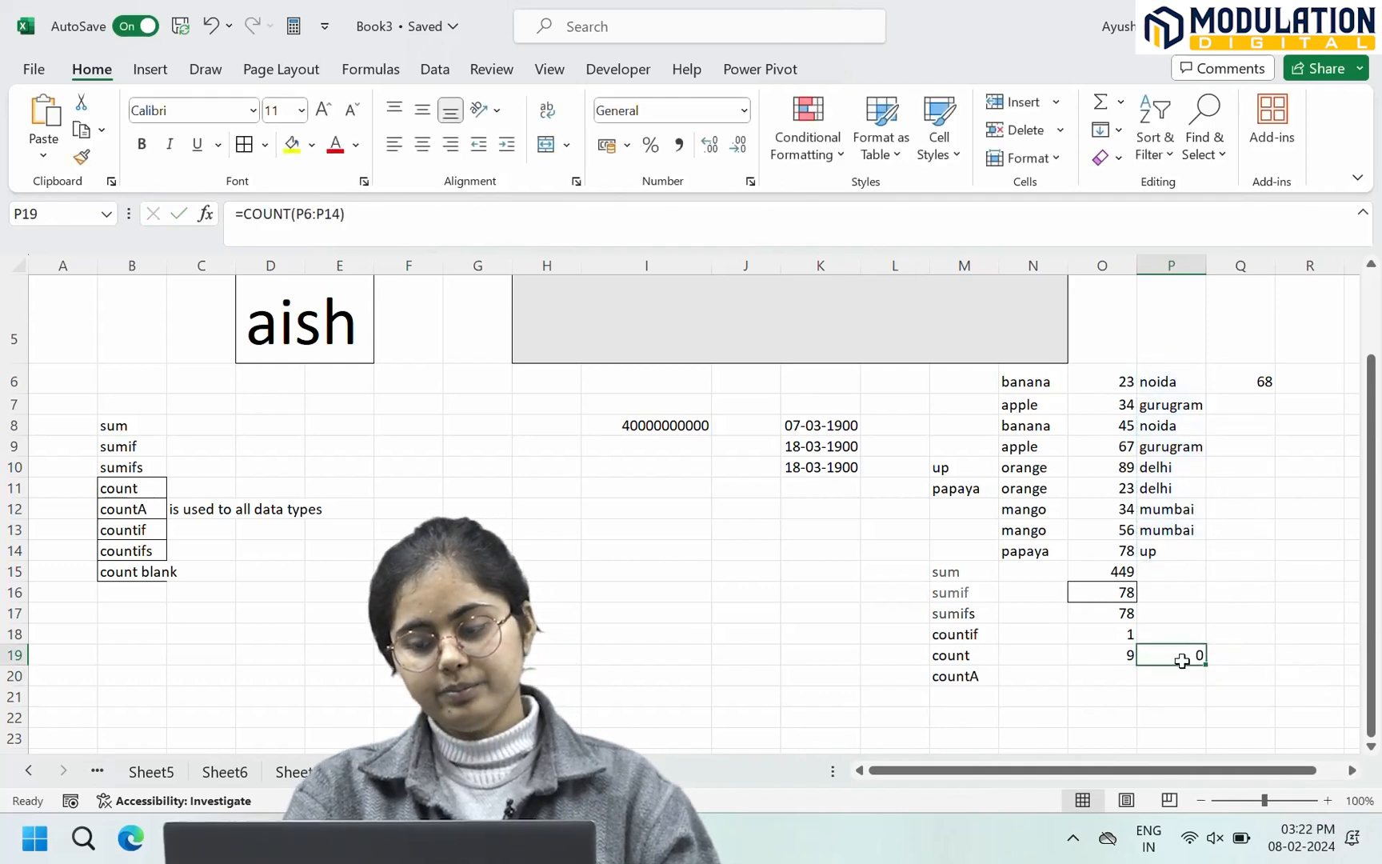
{"action": "key", "text": "BackSpace"}
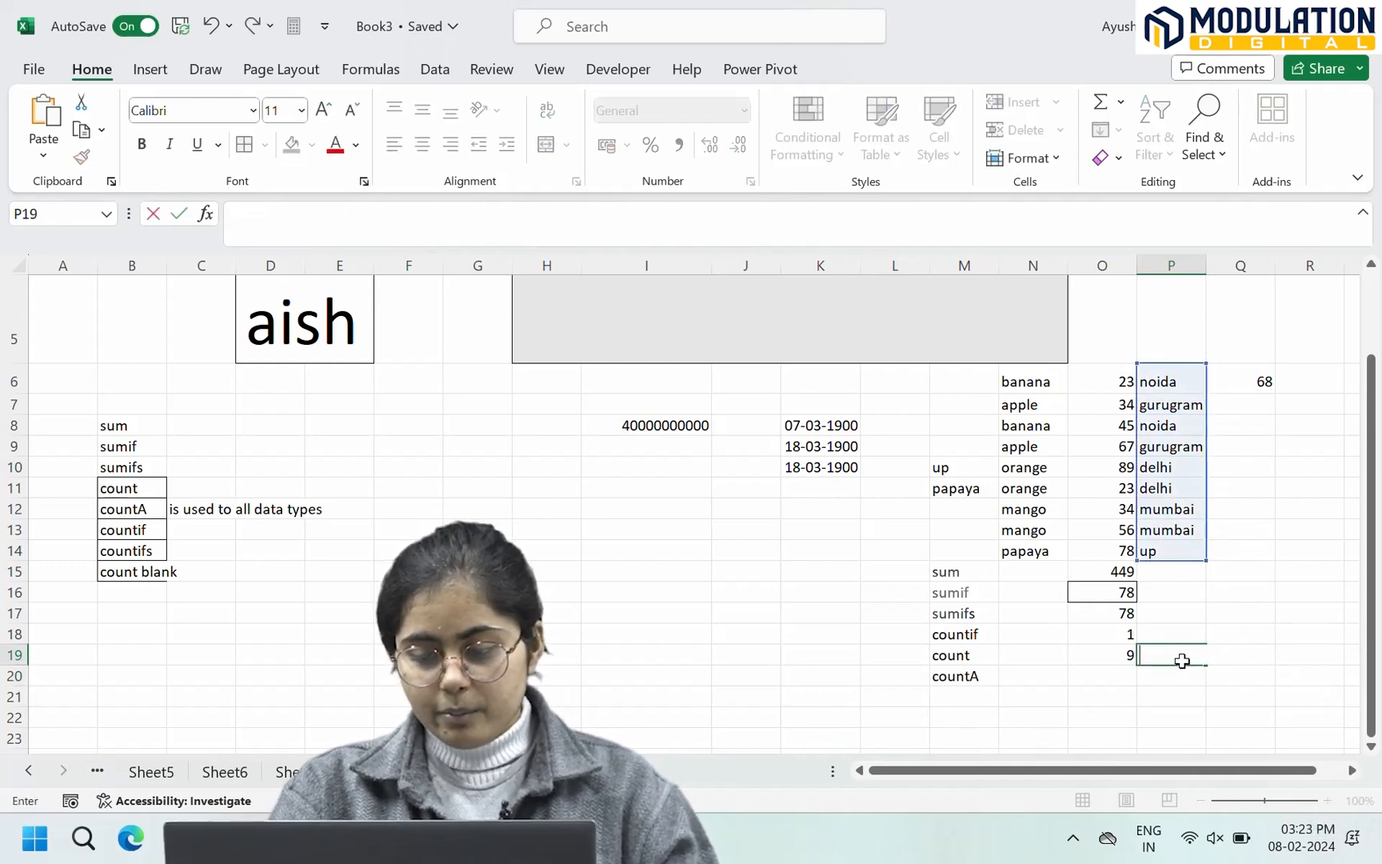
Step: Enter a COUNTA formula in O20 over the city names in P6:P14, and check it
{"action": "left_click", "coordinate": [1122, 674]}
{"action": "type", "text": "=countA"}
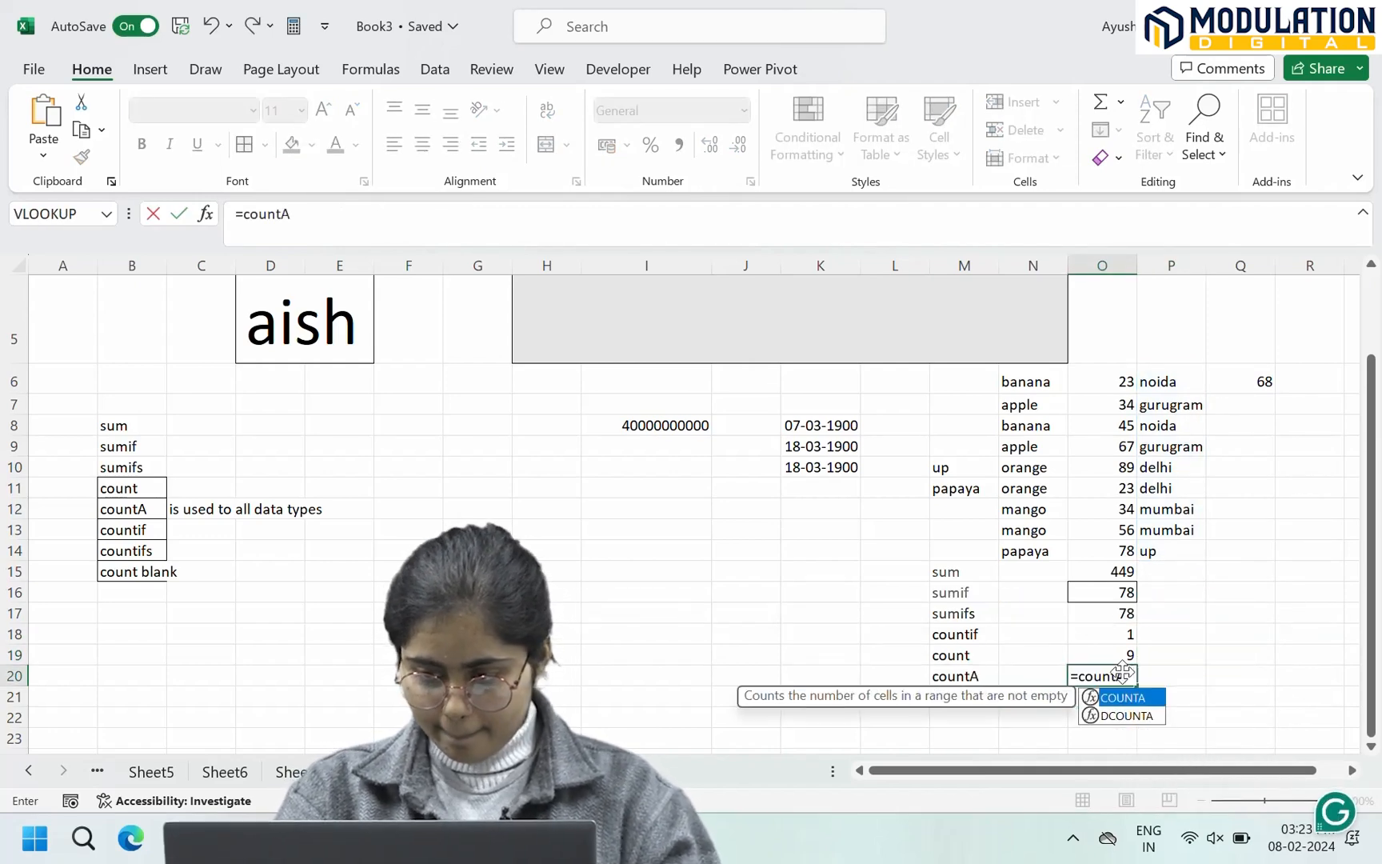
{"action": "left_click_drag", "start_coordinate": [1173, 381], "coordinate": [1180, 550]}
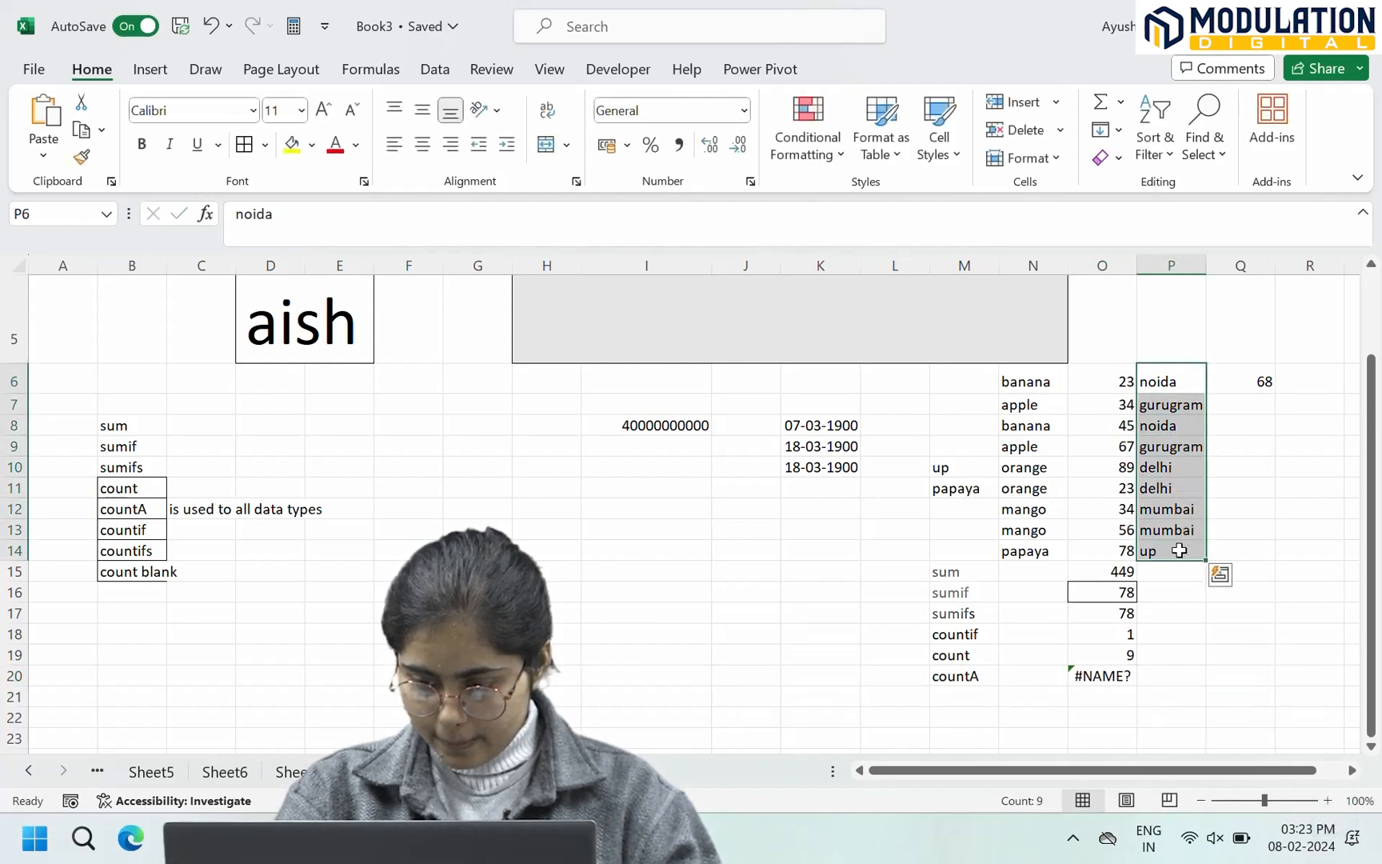
{"action": "double_click", "coordinate": [1093, 672]}
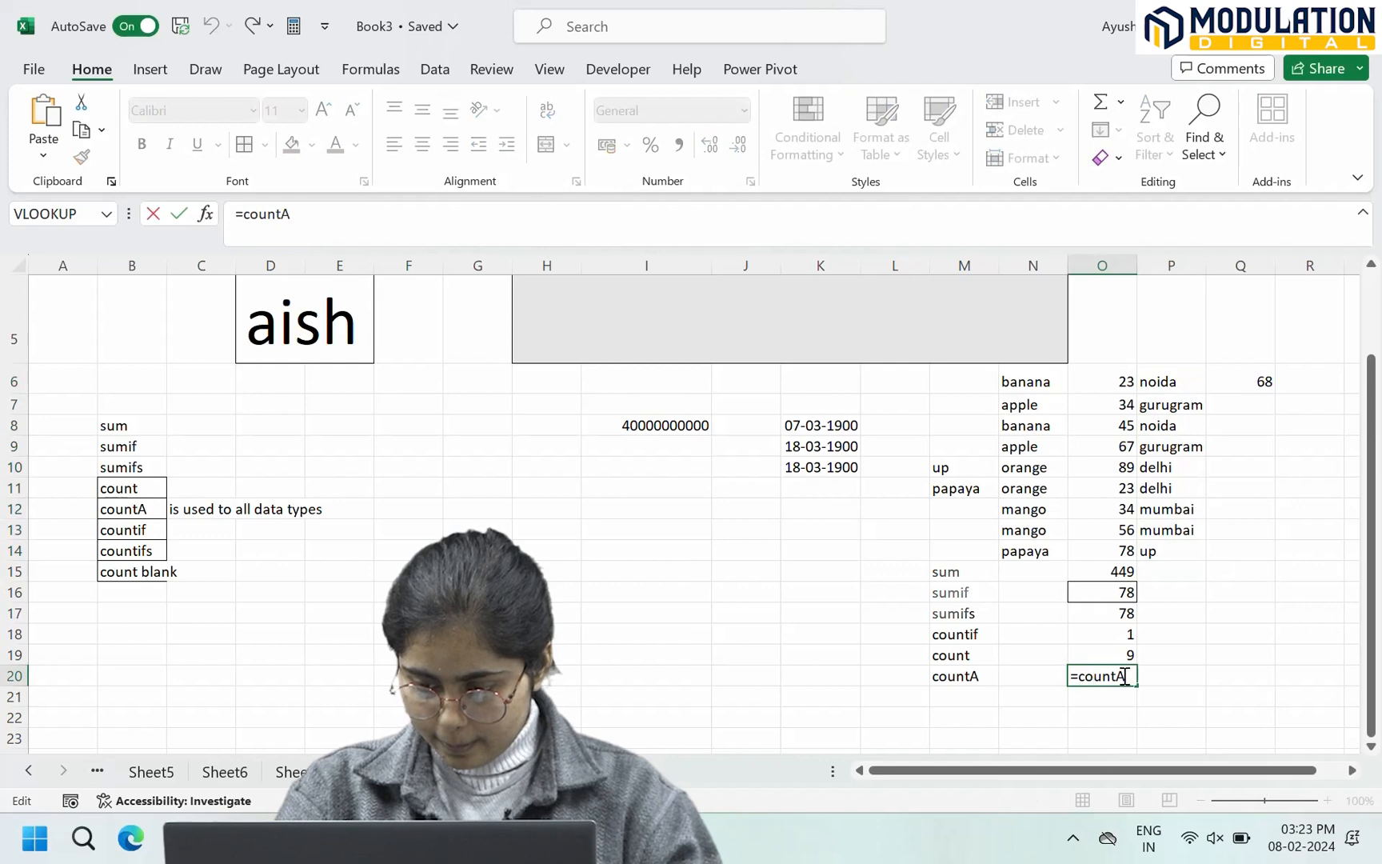
{"action": "type", "text": "("}
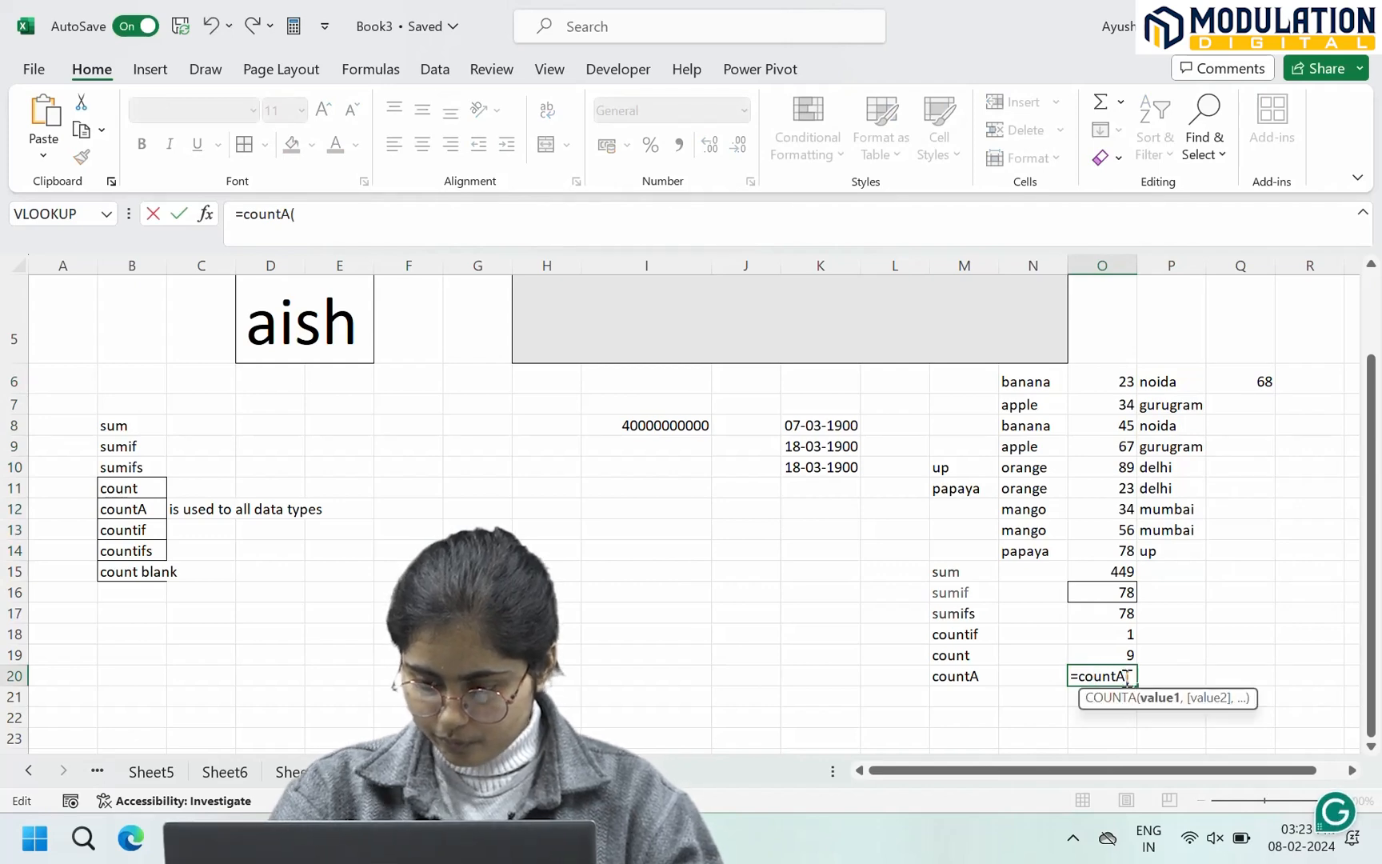
{"action": "left_click_drag", "start_coordinate": [1167, 376], "coordinate": [1178, 560]}
{"action": "type", "text": ")"}
{"action": "key", "text": "Return"}
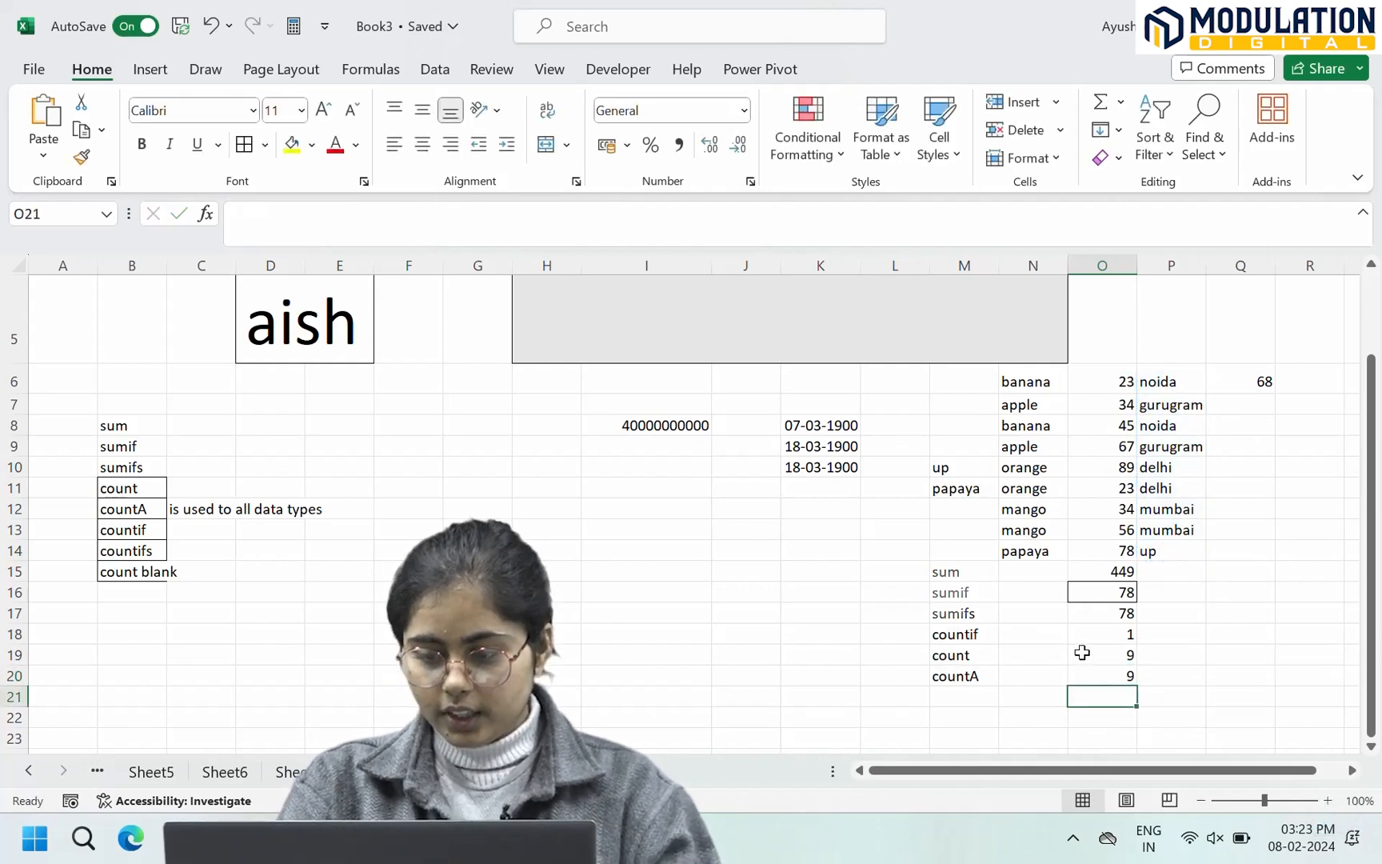
{"action": "left_click", "coordinate": [1097, 674]}
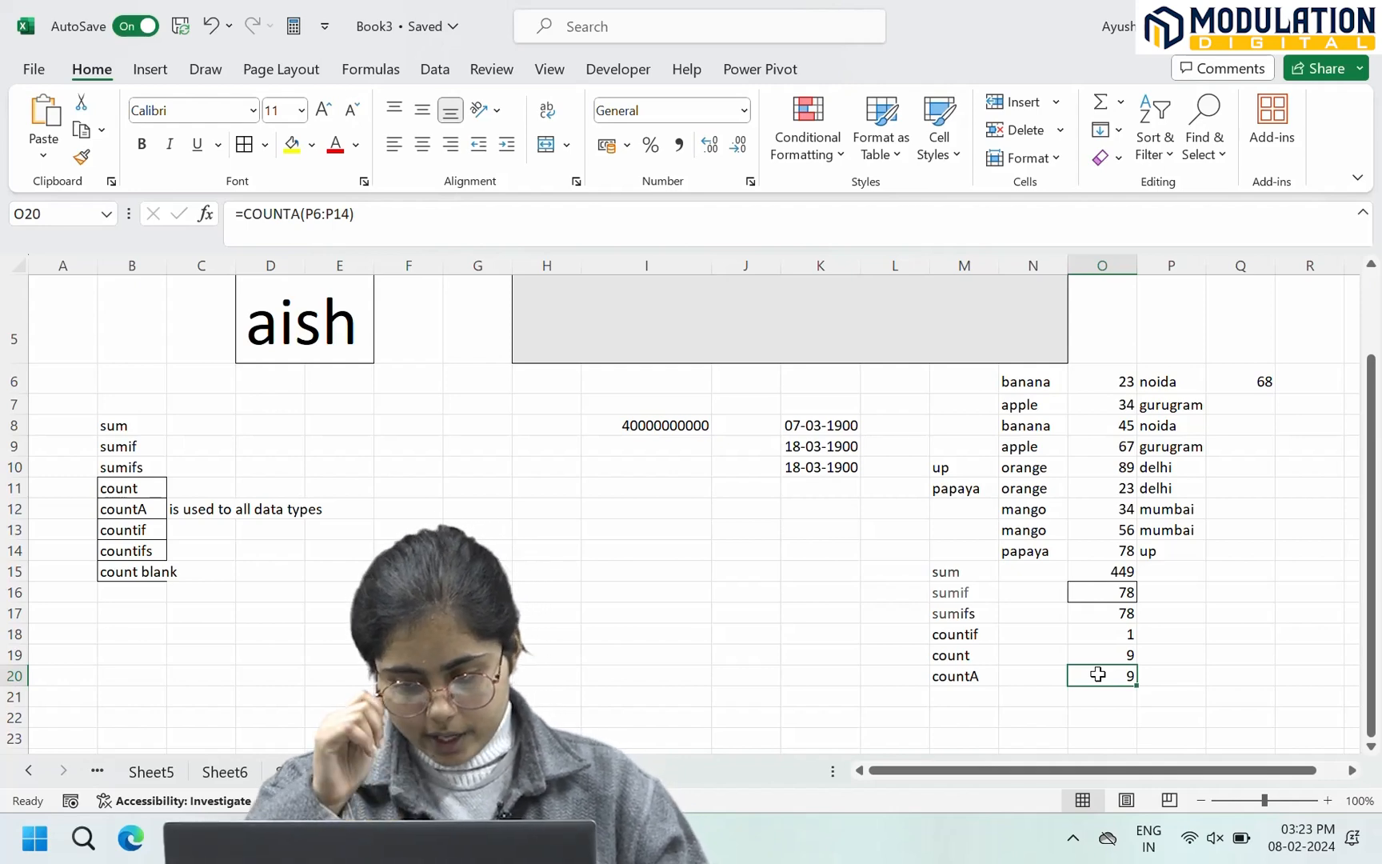
Step: Enter the label countifs in cell M21, below the countA label
{"action": "left_click", "coordinate": [965, 698]}
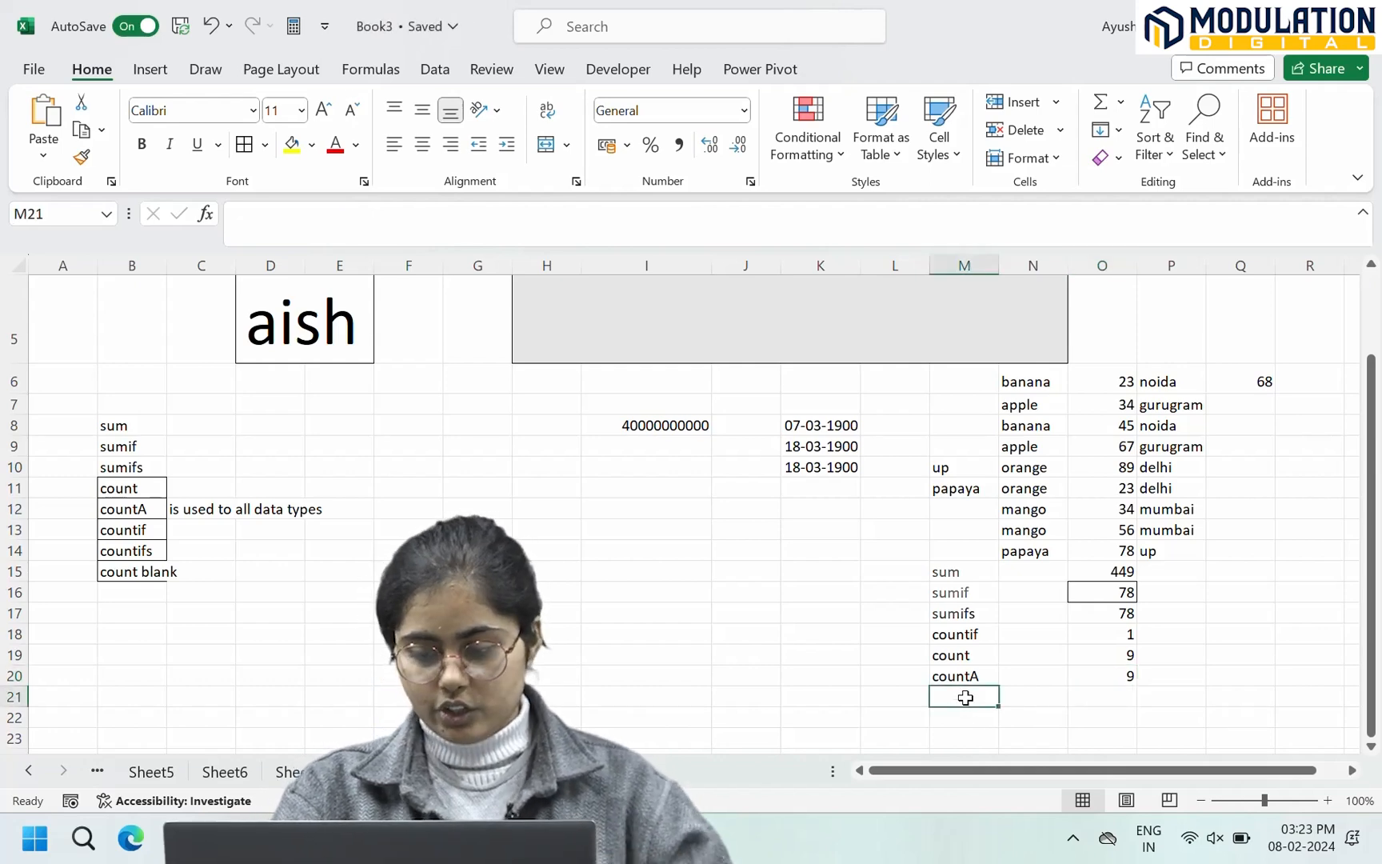
{"action": "type", "text": "="}
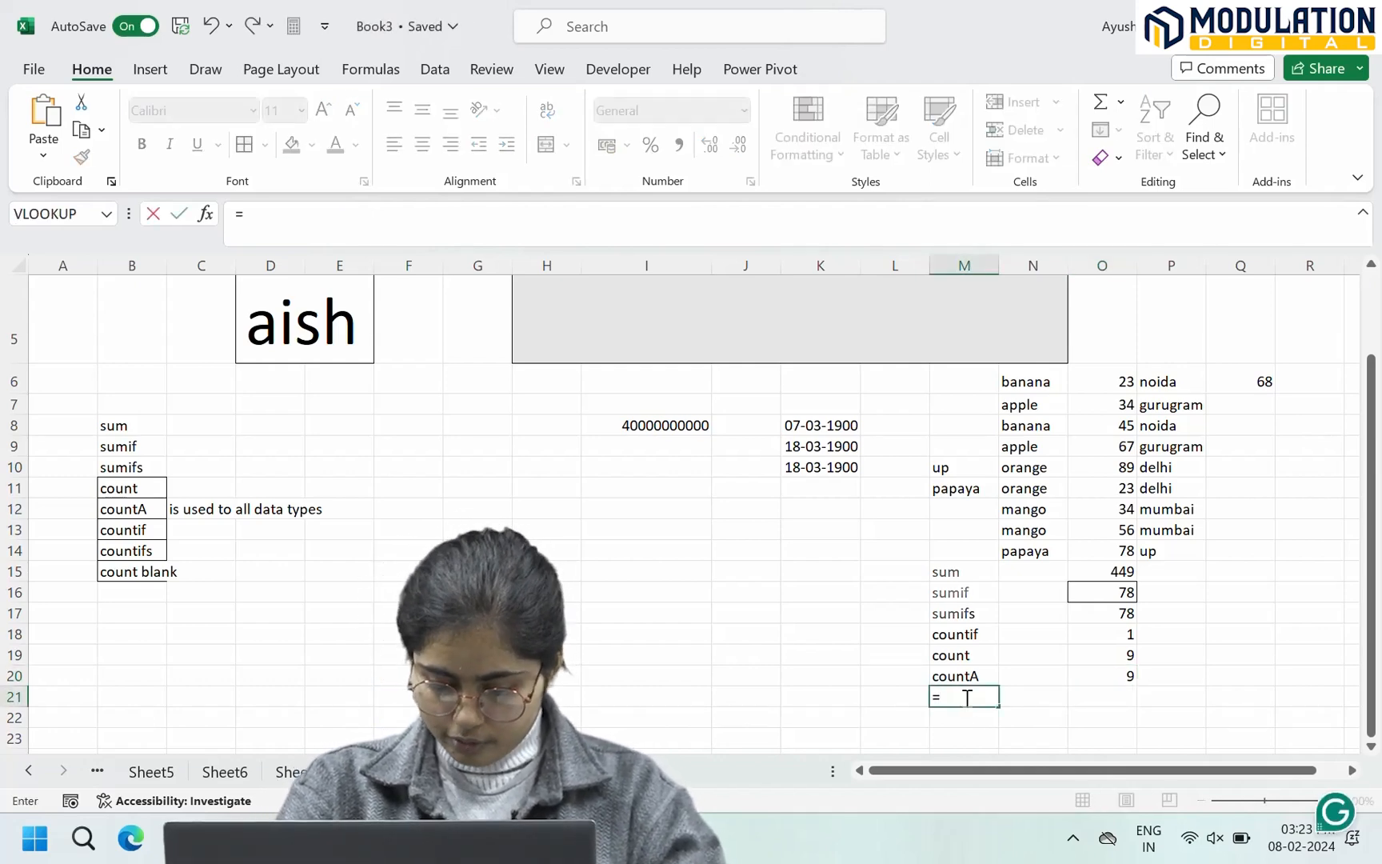
{"action": "key", "text": "BackSpace"}
{"action": "type", "text": "coun"}
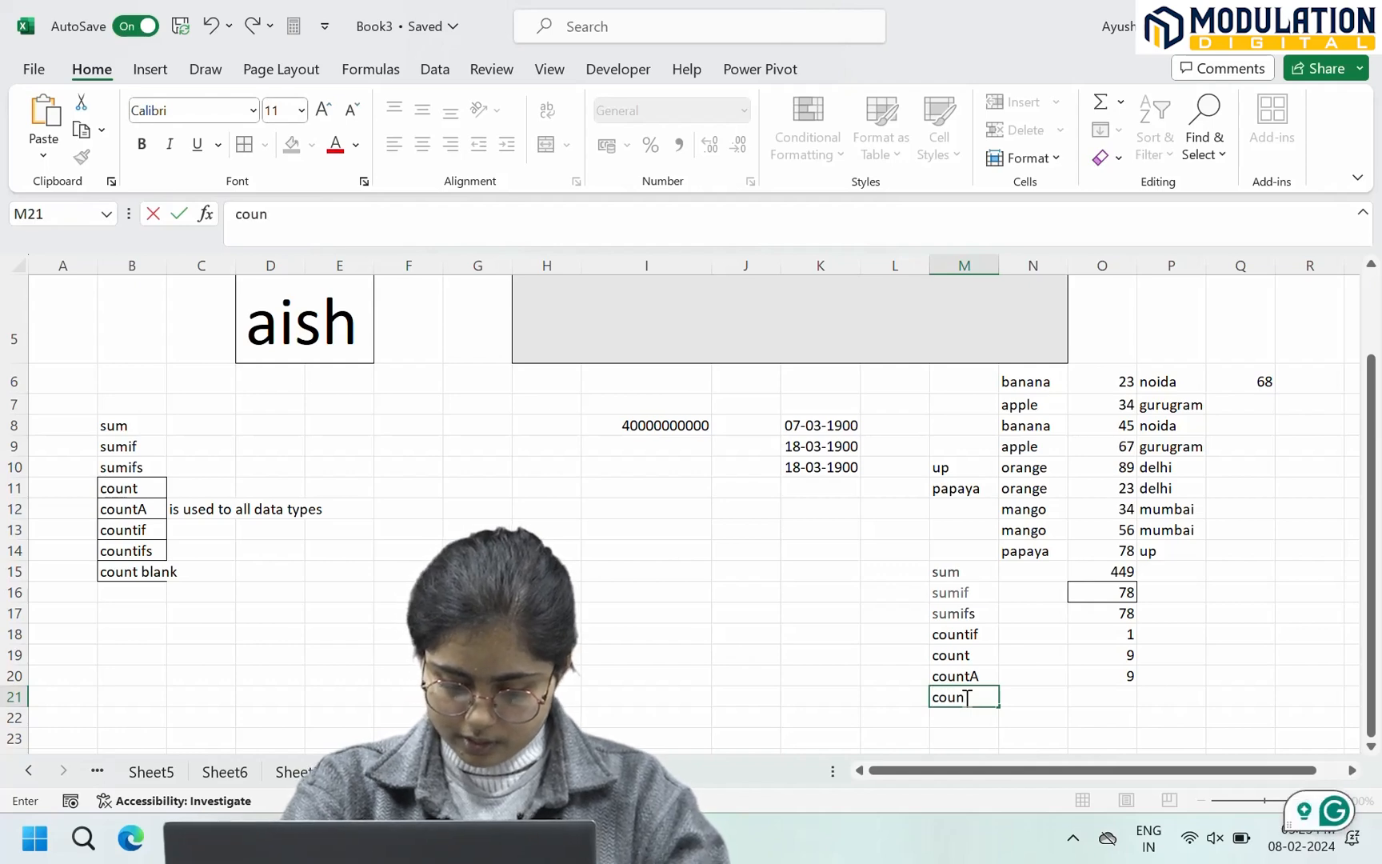
{"action": "type", "text": "tifs"}
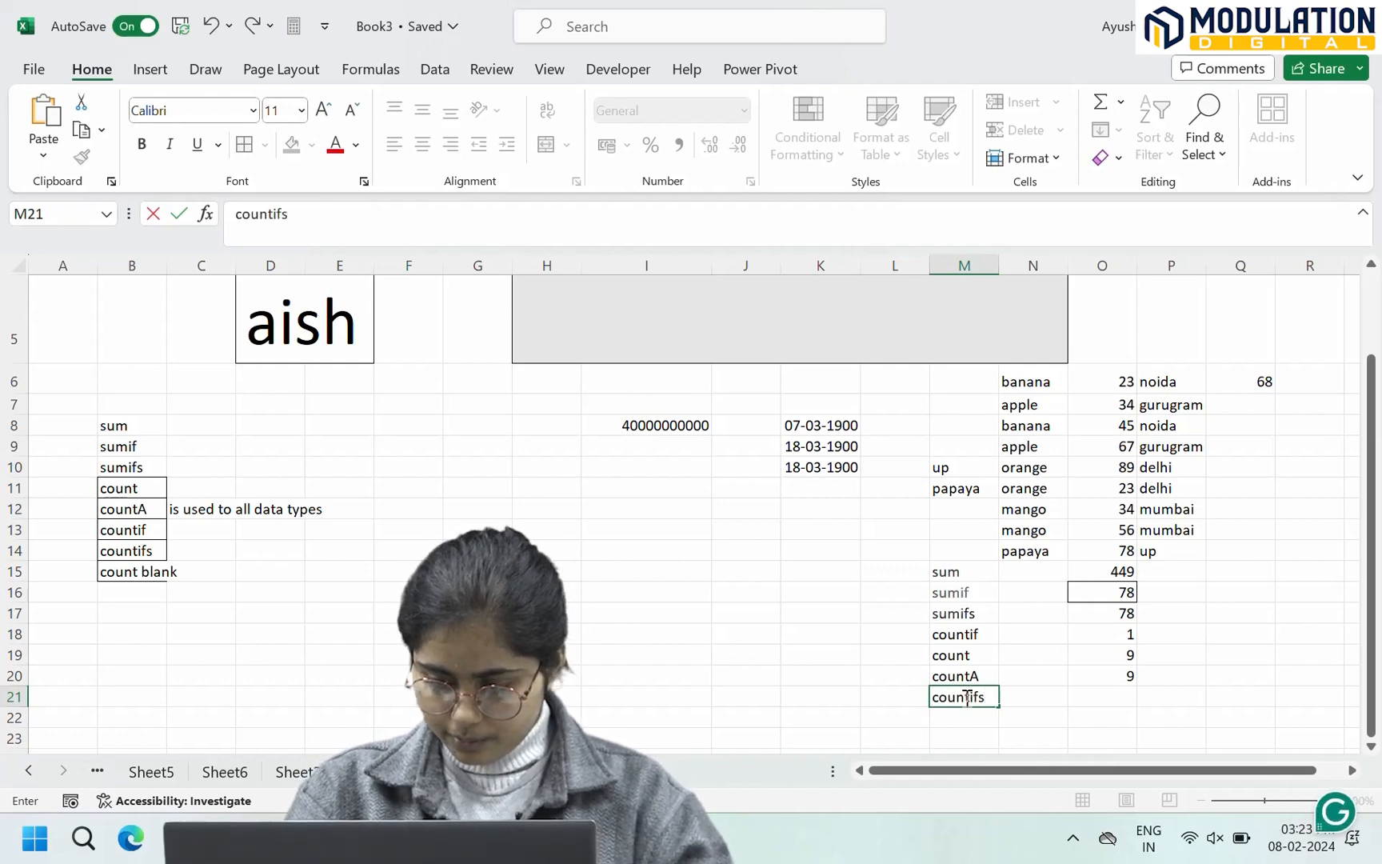
{"action": "key", "text": "Tab"}
Step: Enter a COUNTIFS formula in O21 matching the fruits in N6:N14 to M11 and the cities in P6:P14 to M10
{"action": "key", "text": "Tab"}
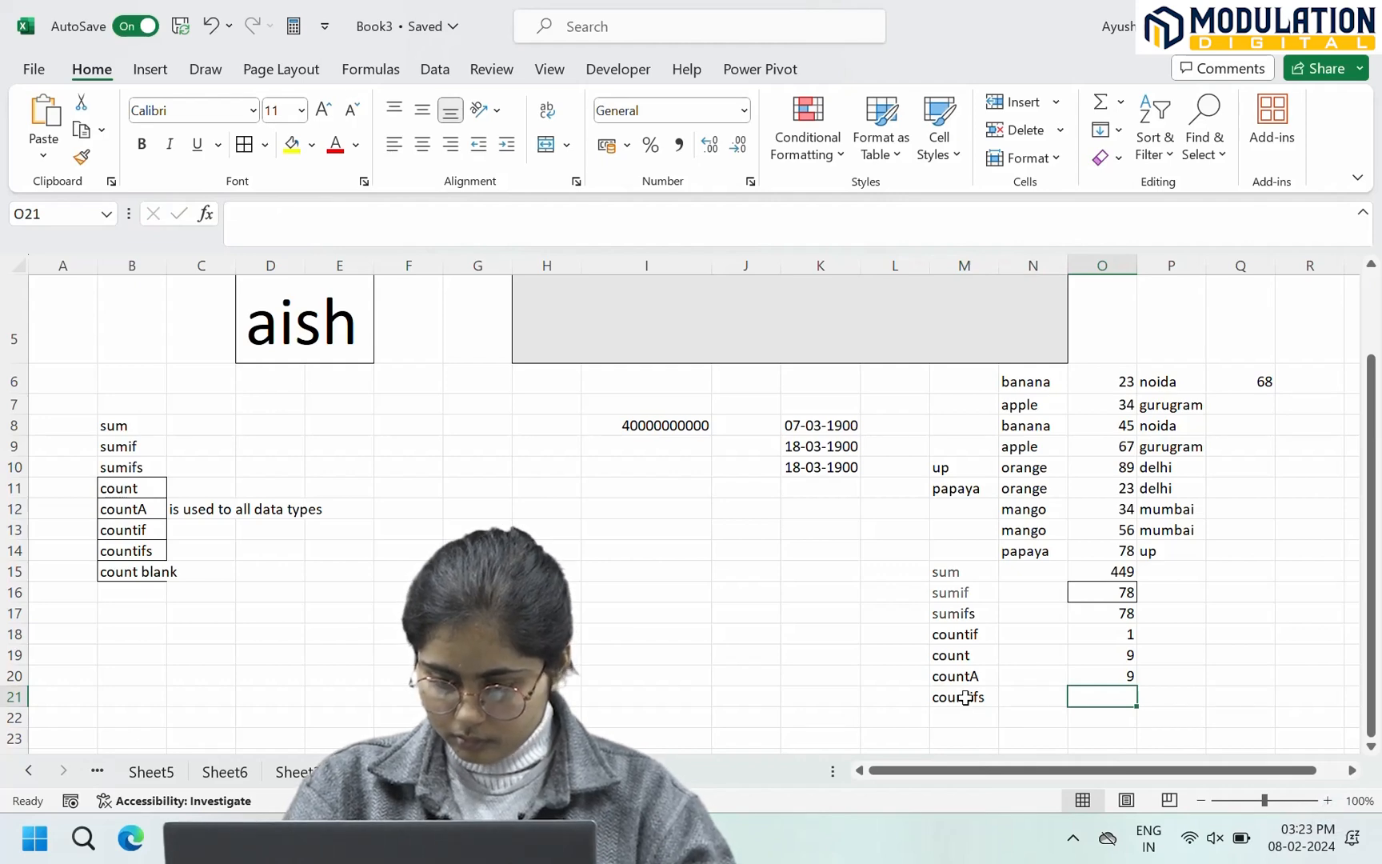
{"action": "type", "text": "="}
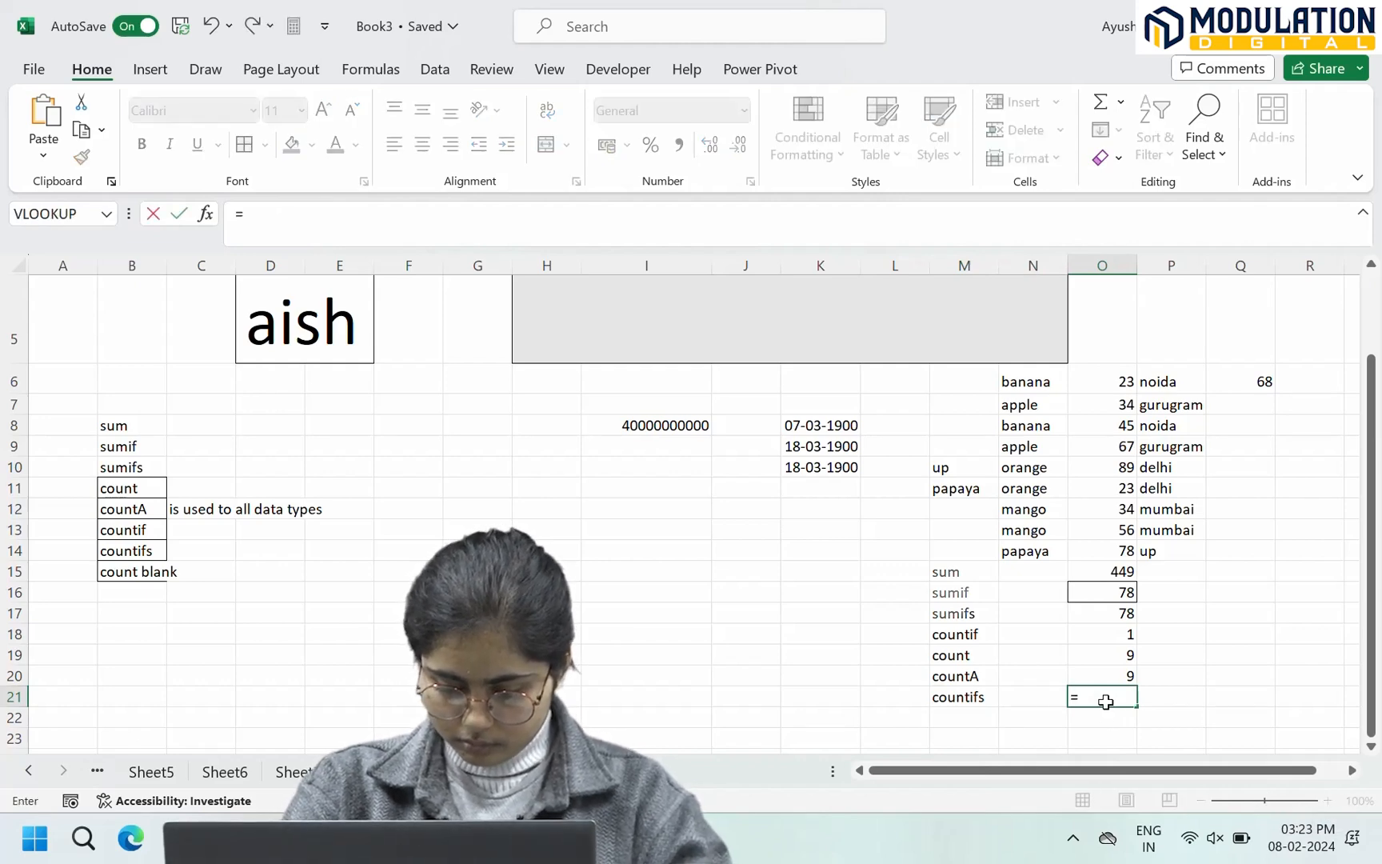
{"action": "type", "text": "counti"}
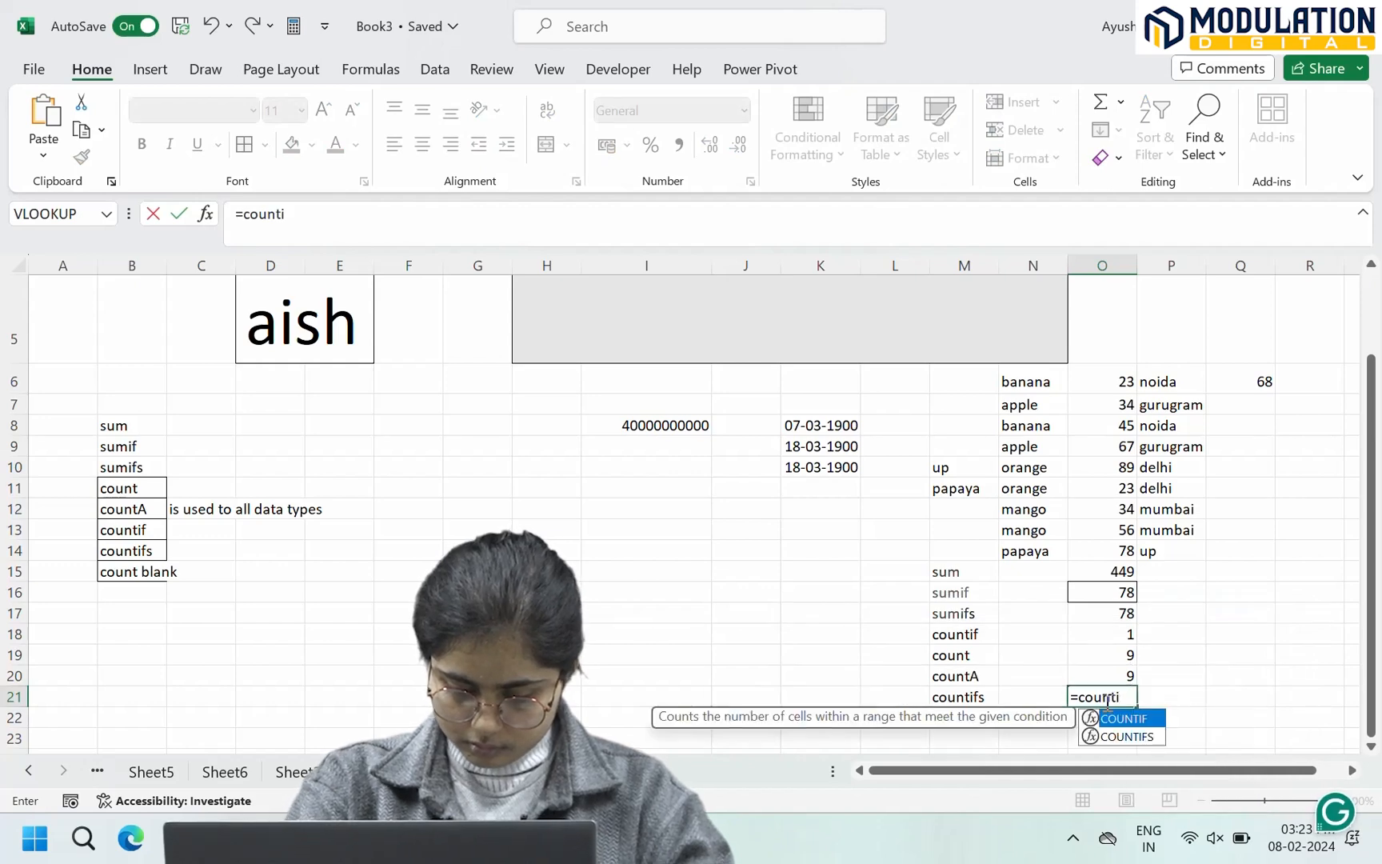
{"action": "type", "text": "fs("}
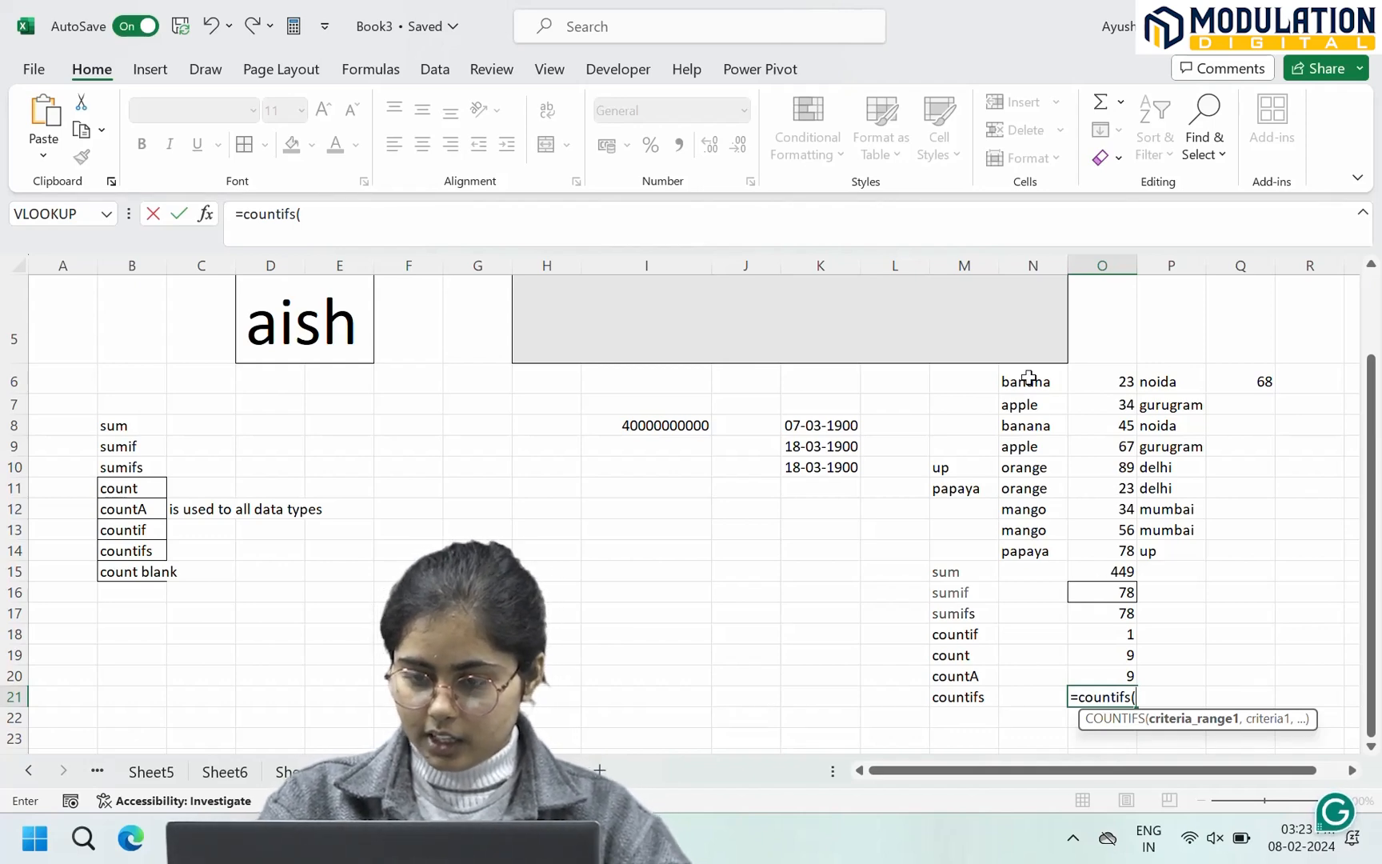
{"action": "left_click_drag", "start_coordinate": [1030, 377], "coordinate": [1033, 554]}
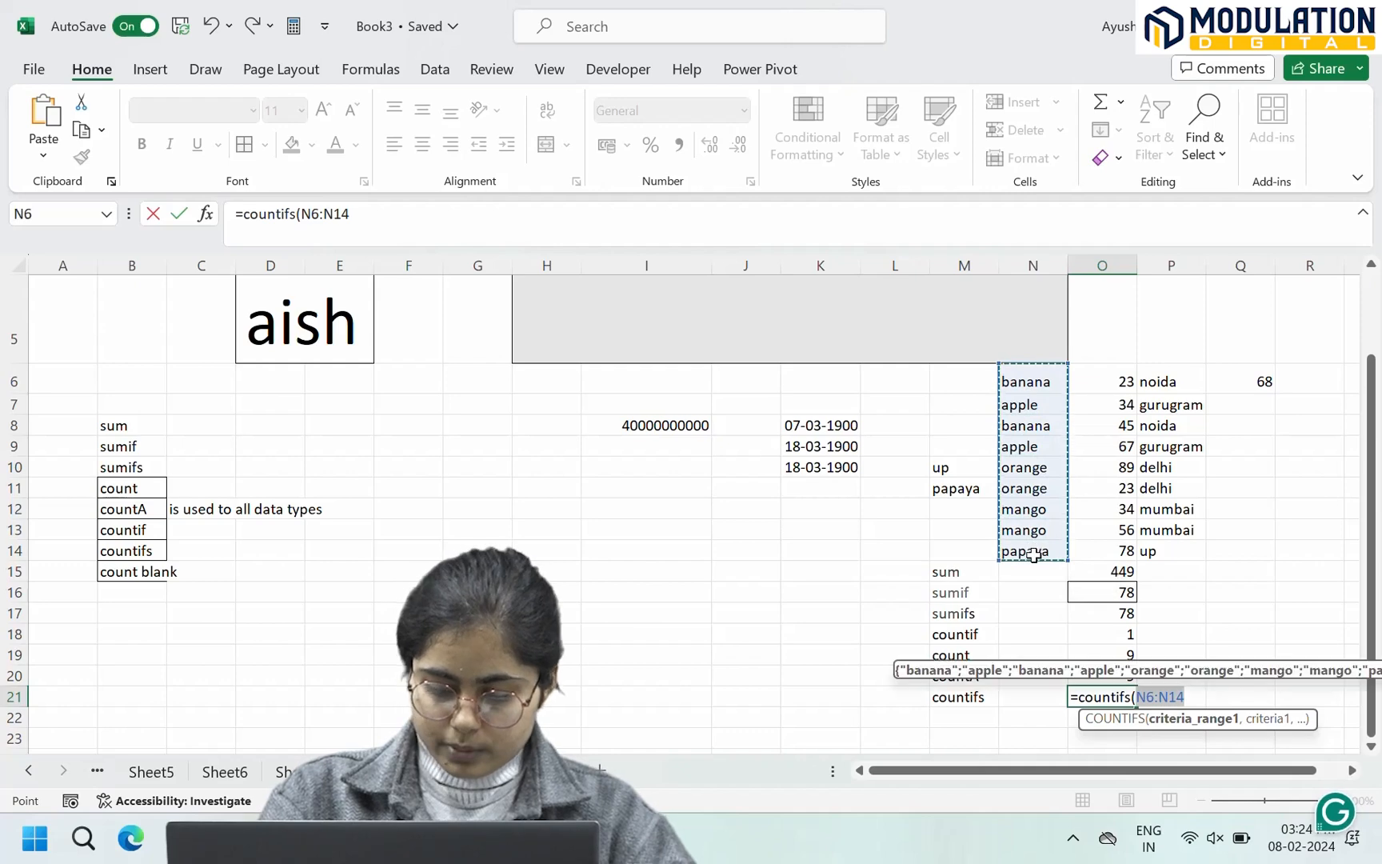
{"action": "type", "text": ","}
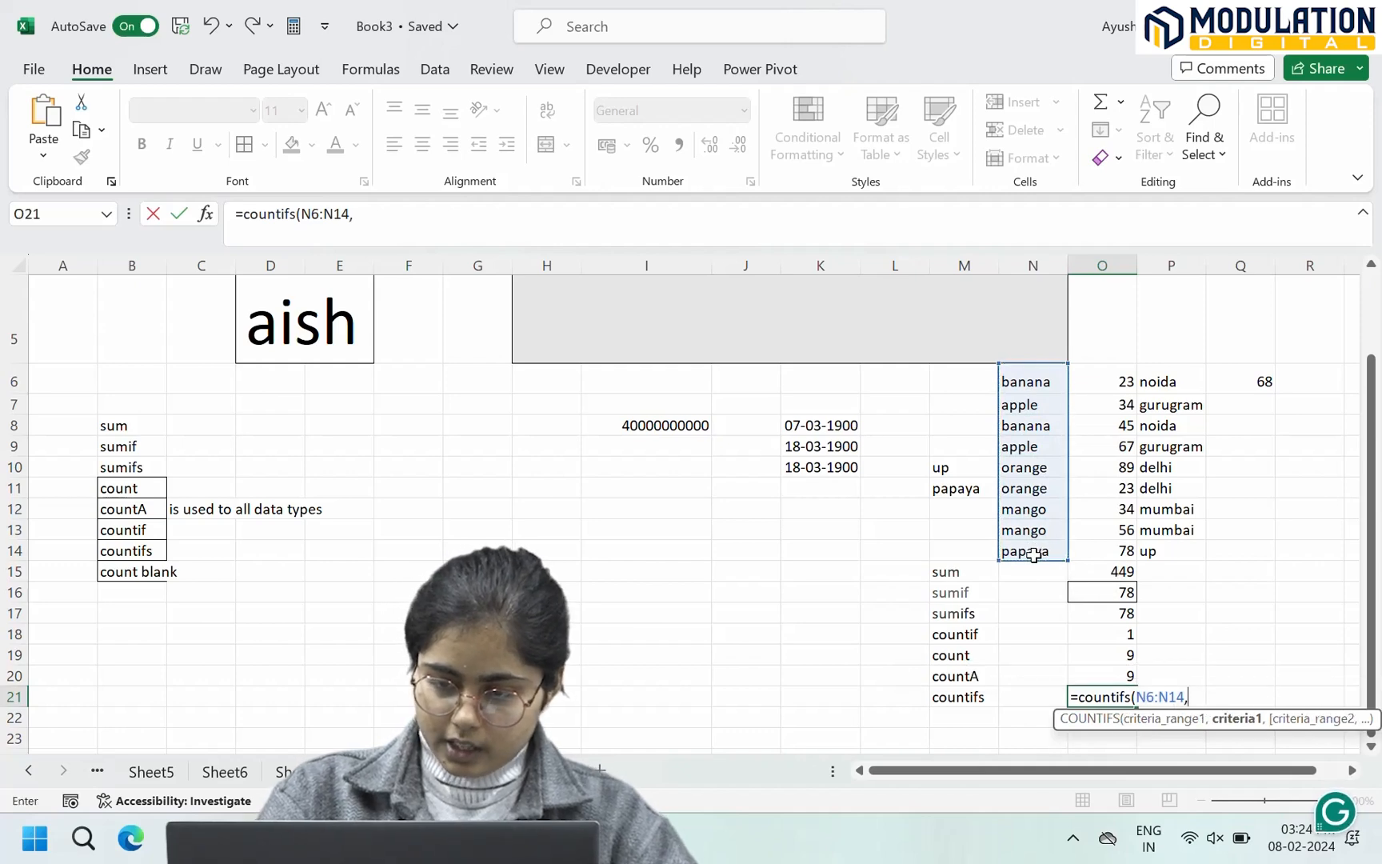
{"action": "left_click", "coordinate": [968, 492]}
{"action": "type", "text": ","}
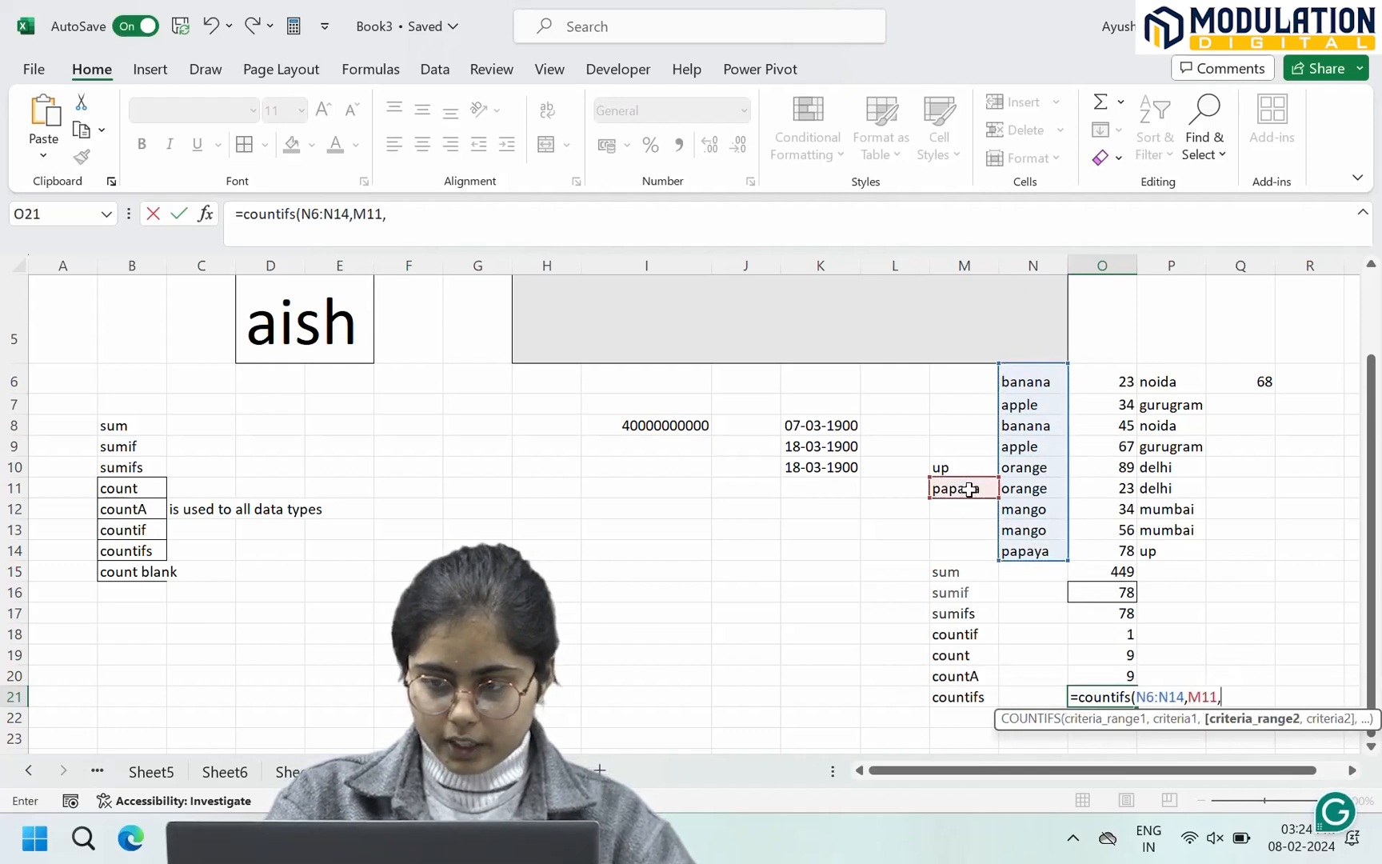
{"action": "left_click_drag", "start_coordinate": [1184, 375], "coordinate": [1195, 547]}
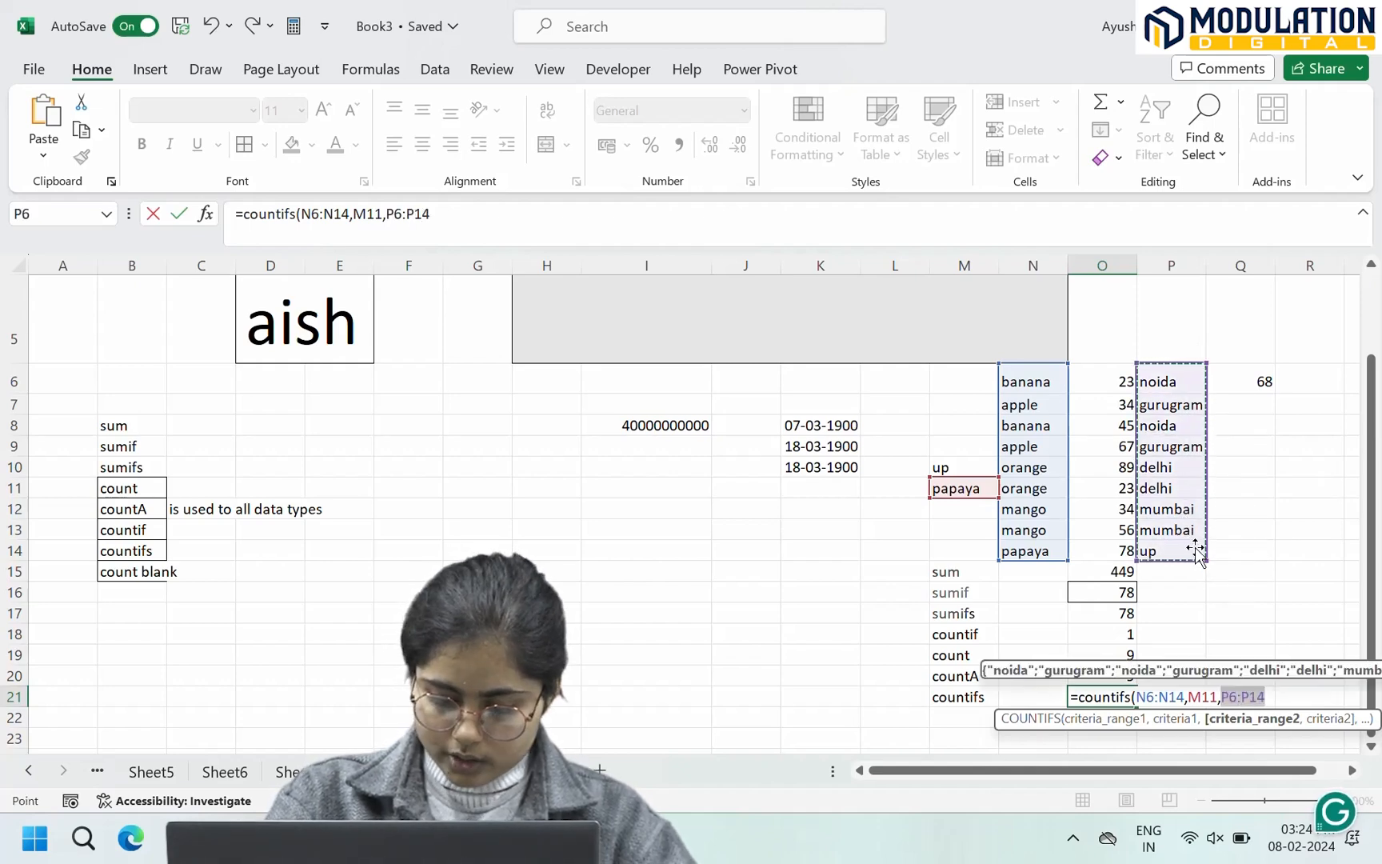
{"action": "type", "text": ","}
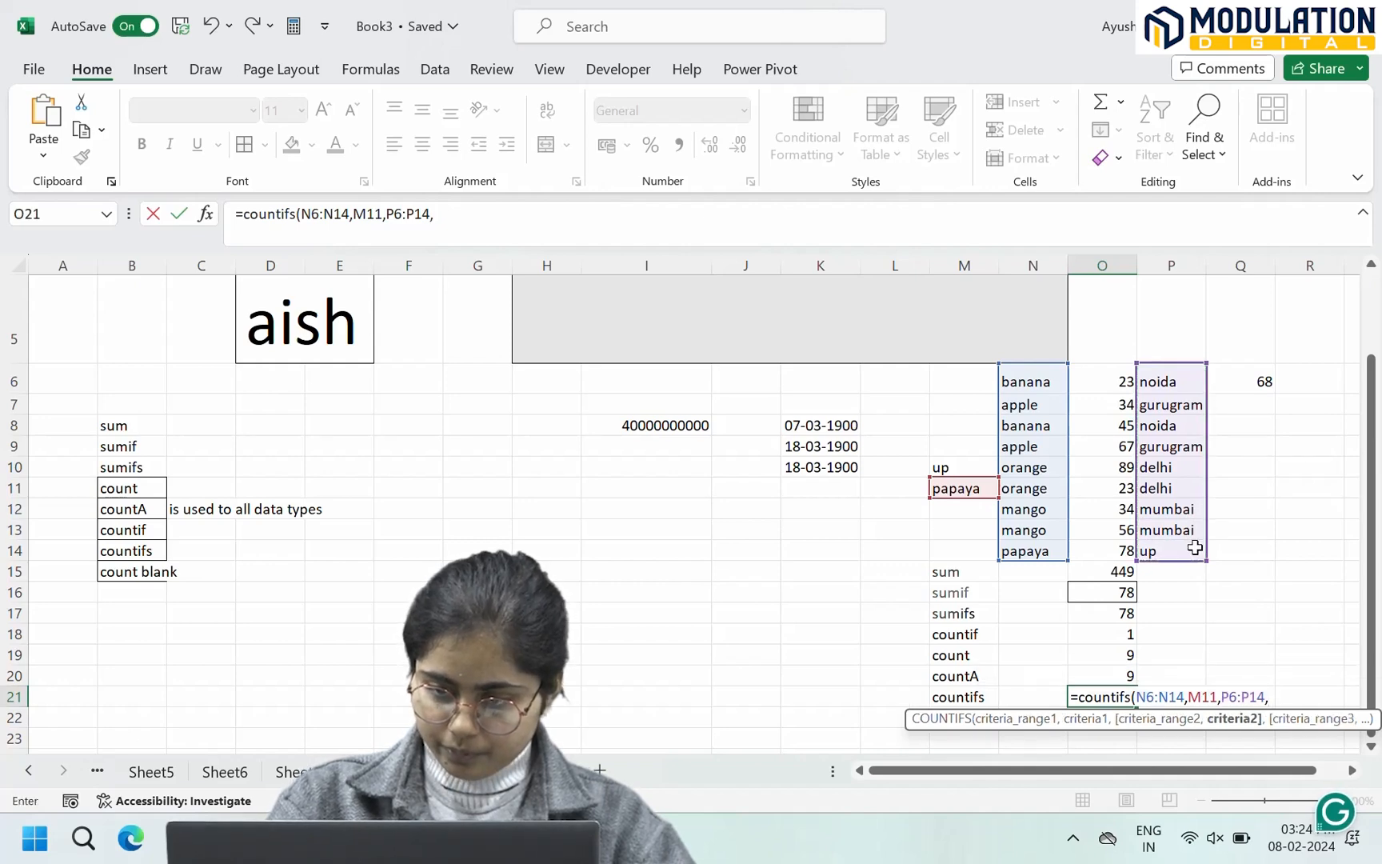
{"action": "left_click", "coordinate": [967, 469]}
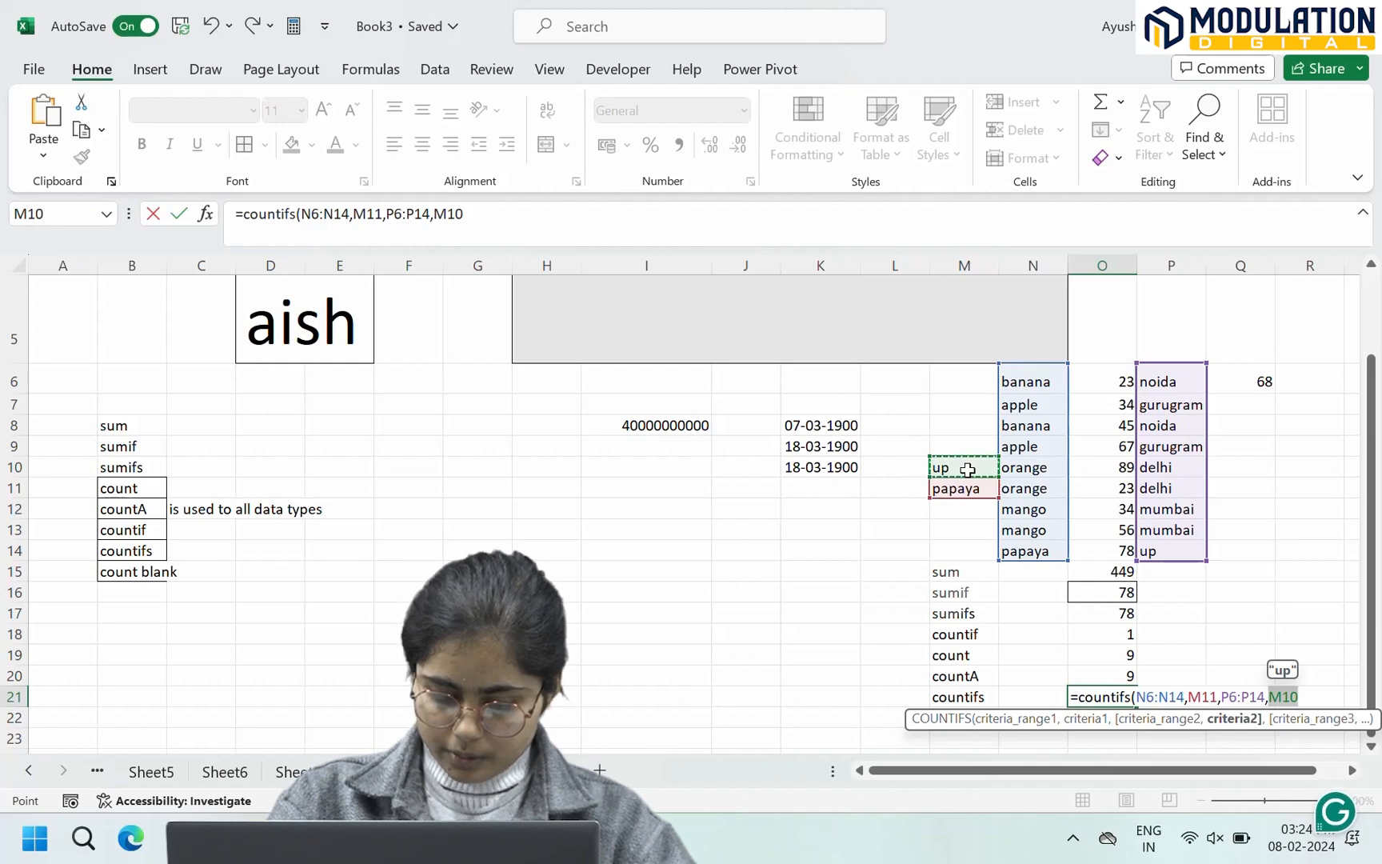
{"action": "type", "text": ")"}
{"action": "key", "text": "Return"}
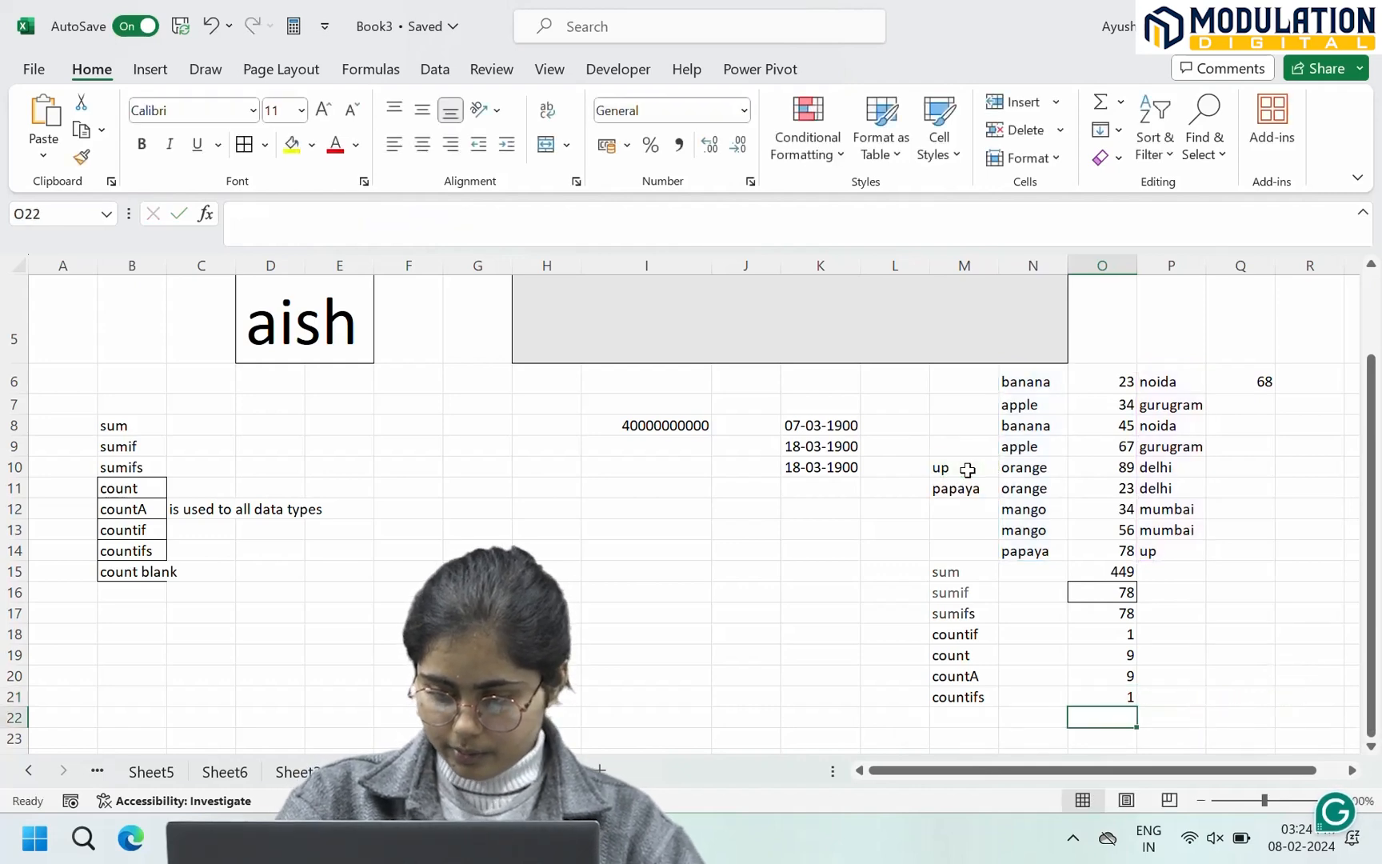
Step: Review the COUNTIFS formula in O21 alongside the COUNTA formula in O20
{"action": "left_click", "coordinate": [1123, 692]}
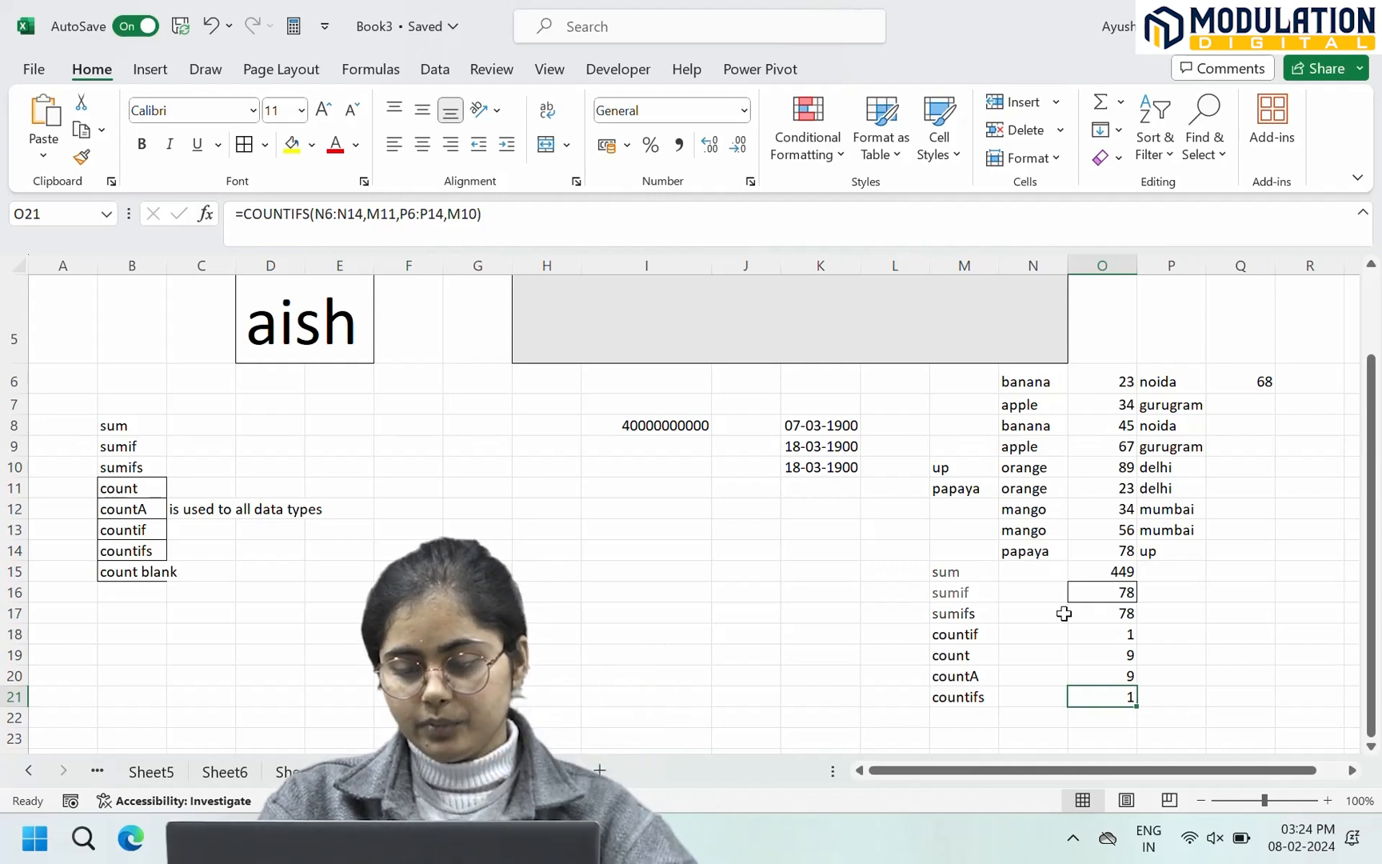
{"action": "left_click", "coordinate": [1107, 675]}
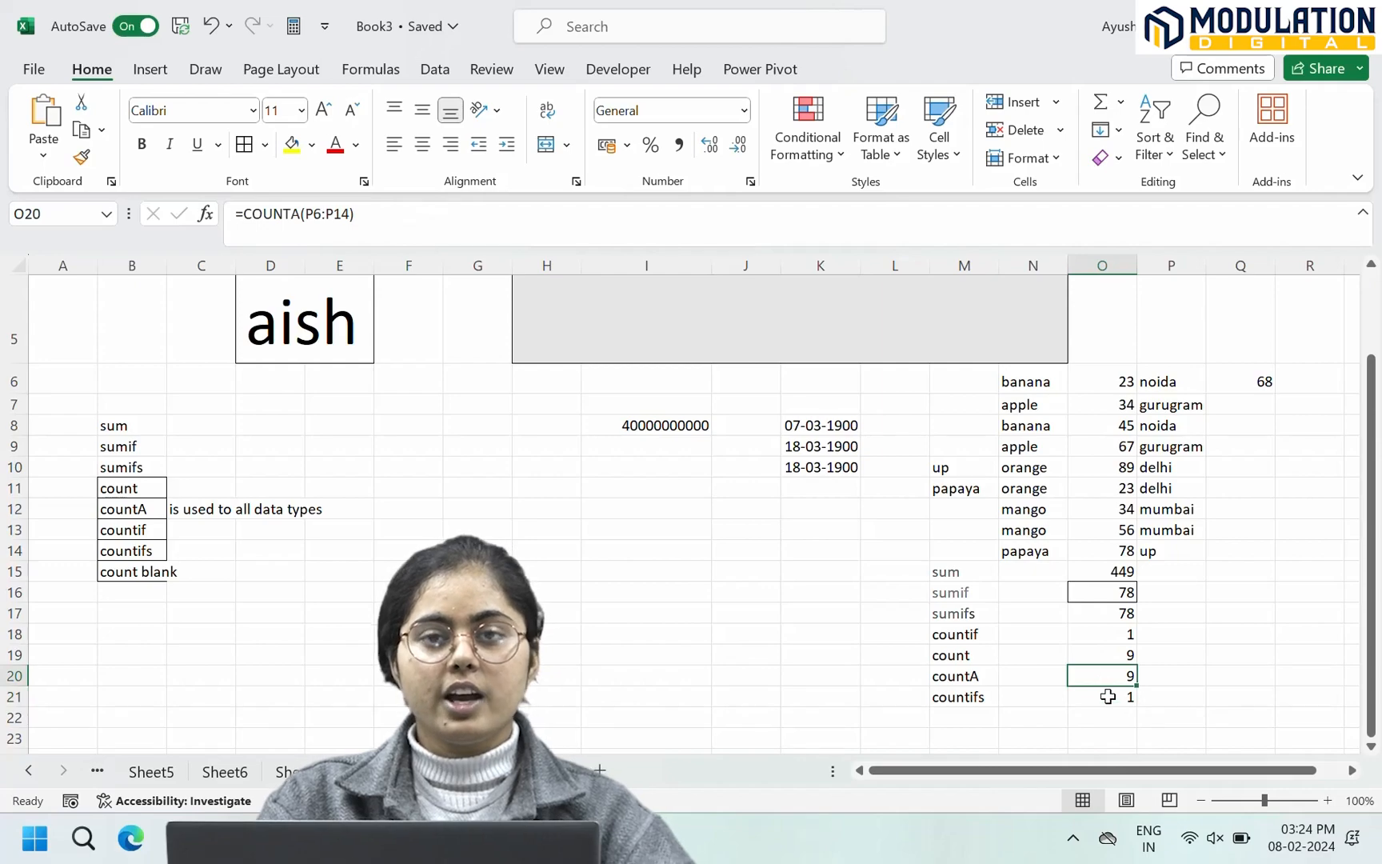
{"action": "left_click", "coordinate": [1109, 696]}
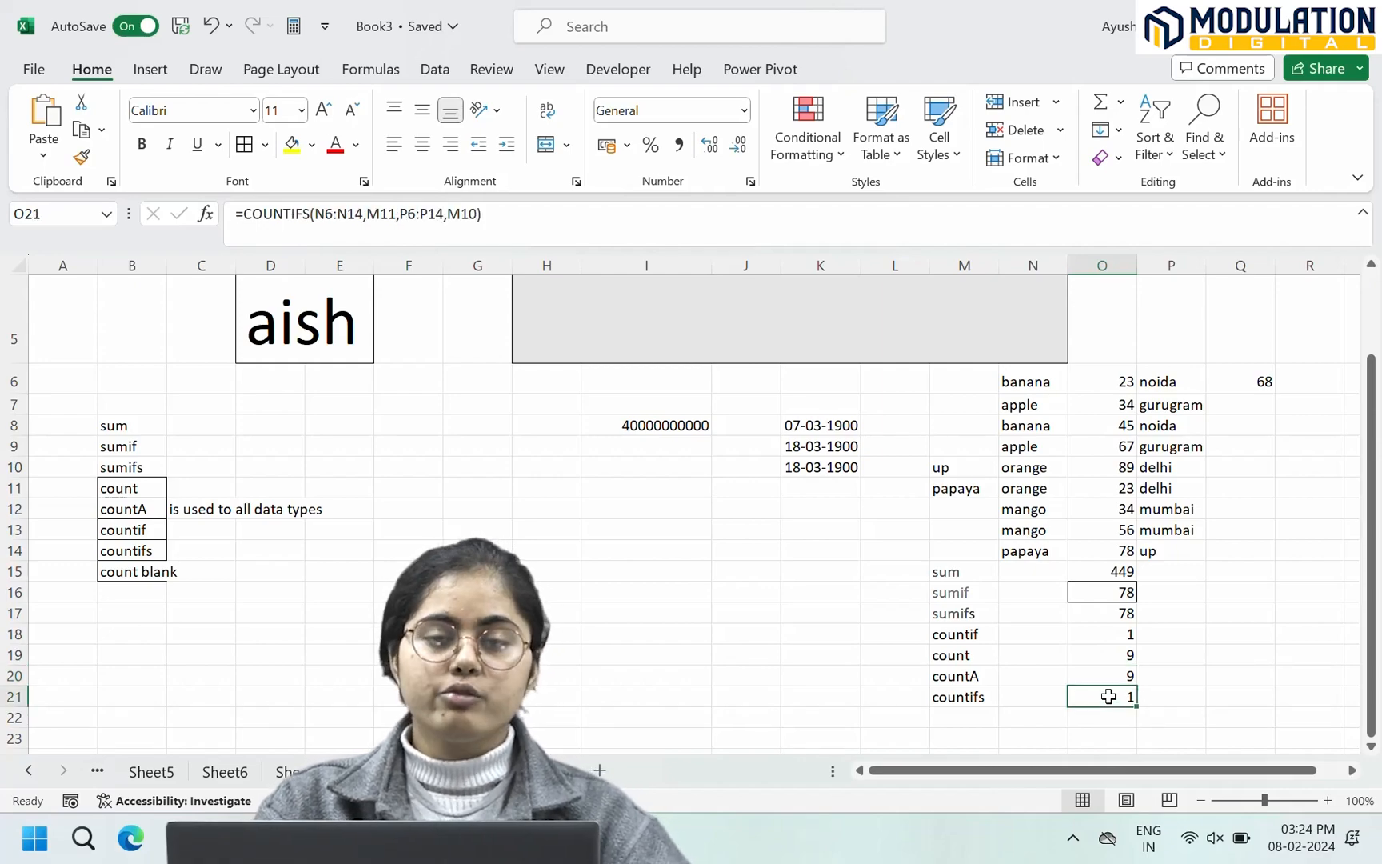